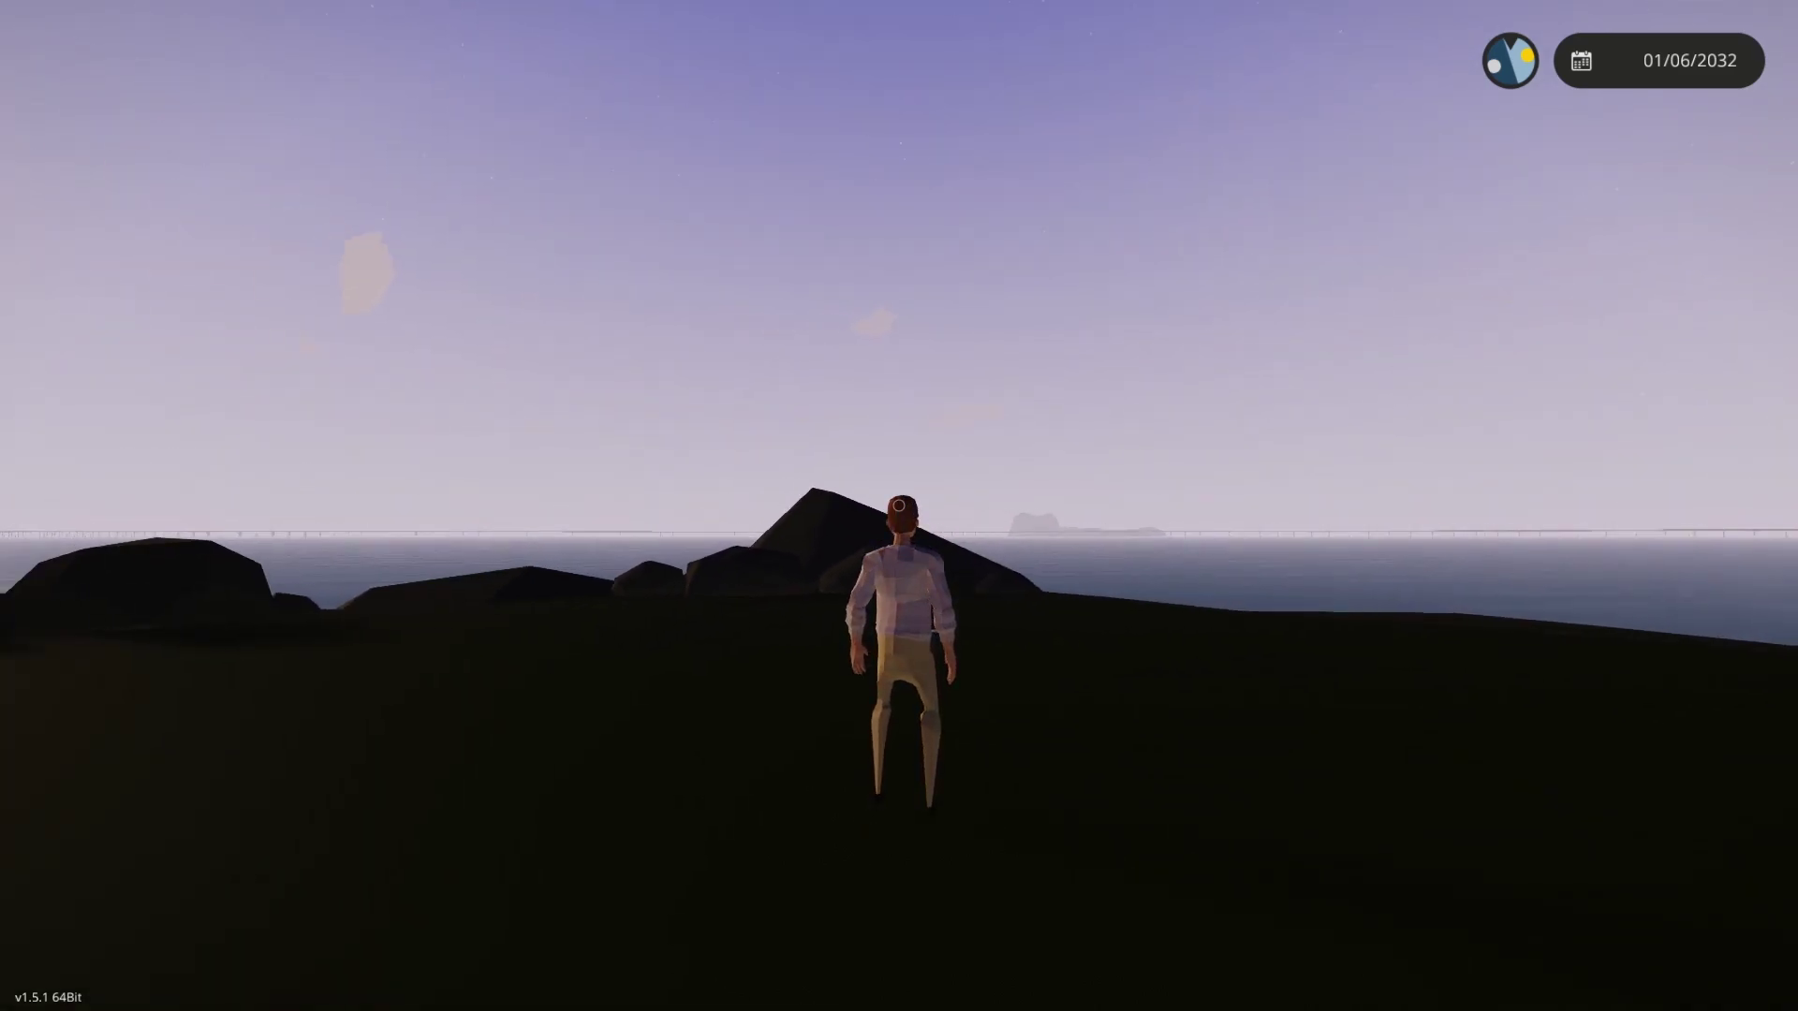
- Walk across the island and into the rock cave, up to the blue workbench beside the water
key(w)
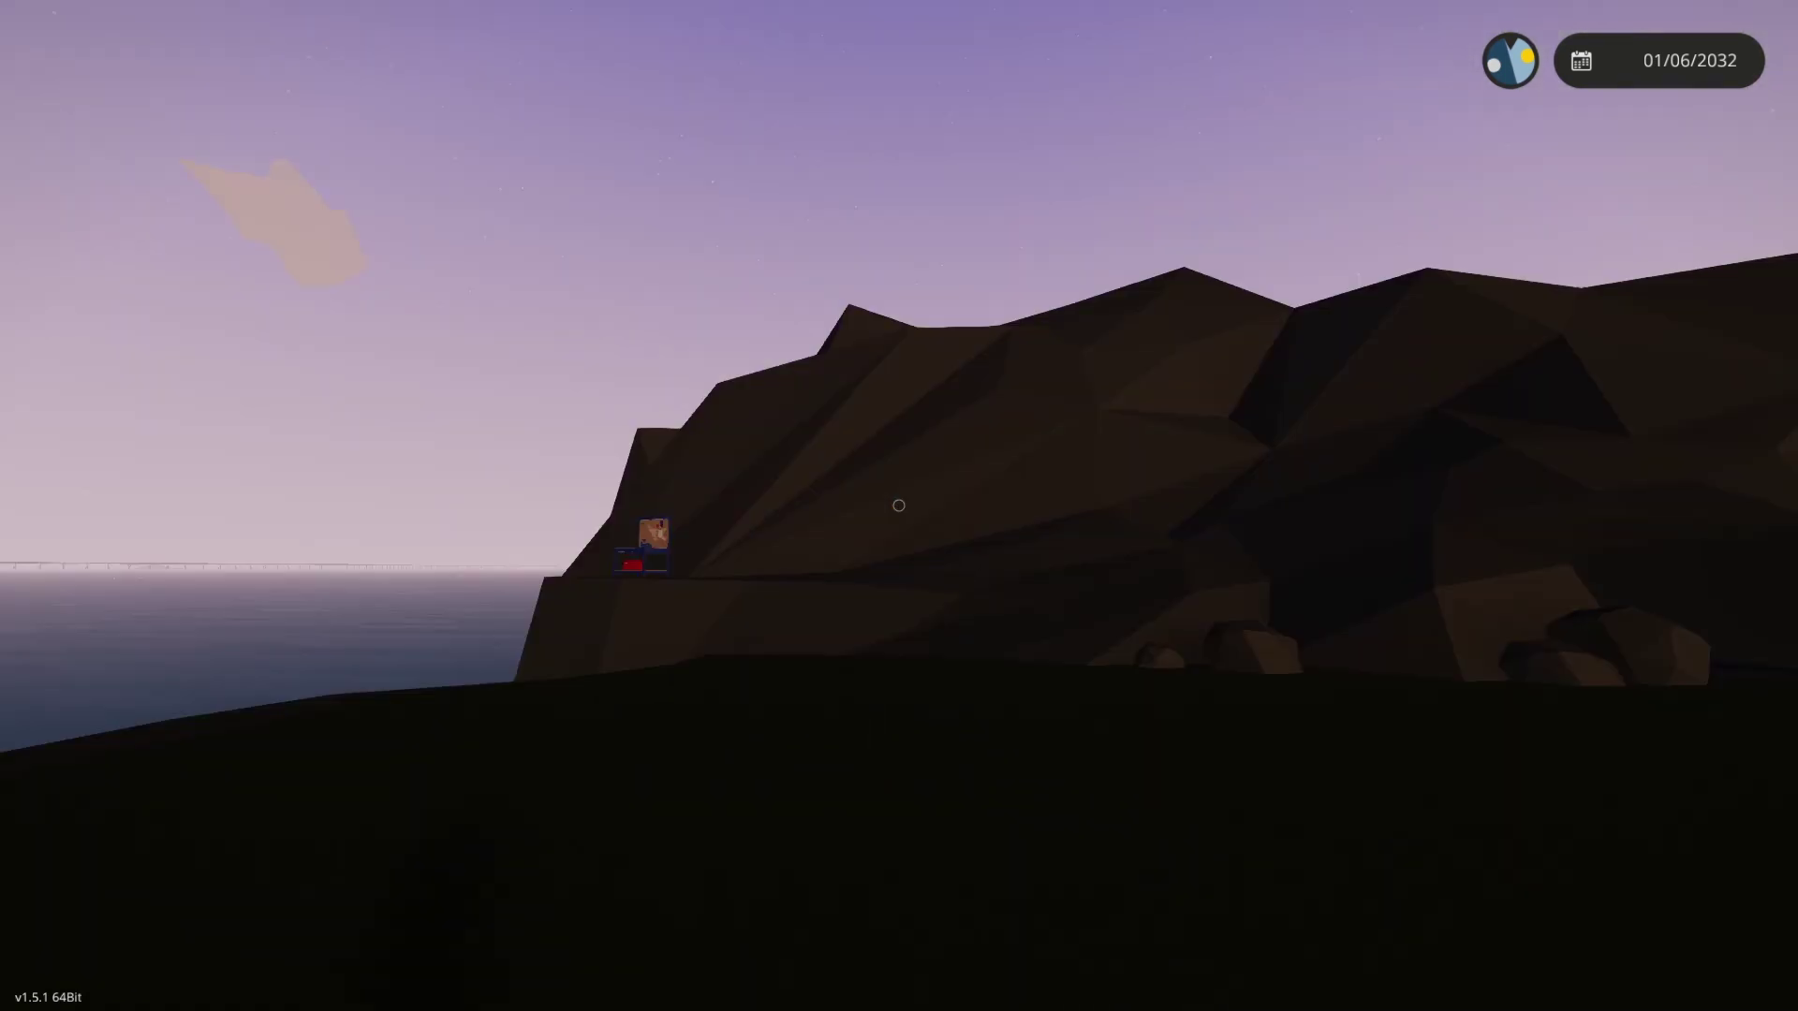
mouse_move(898, 505)
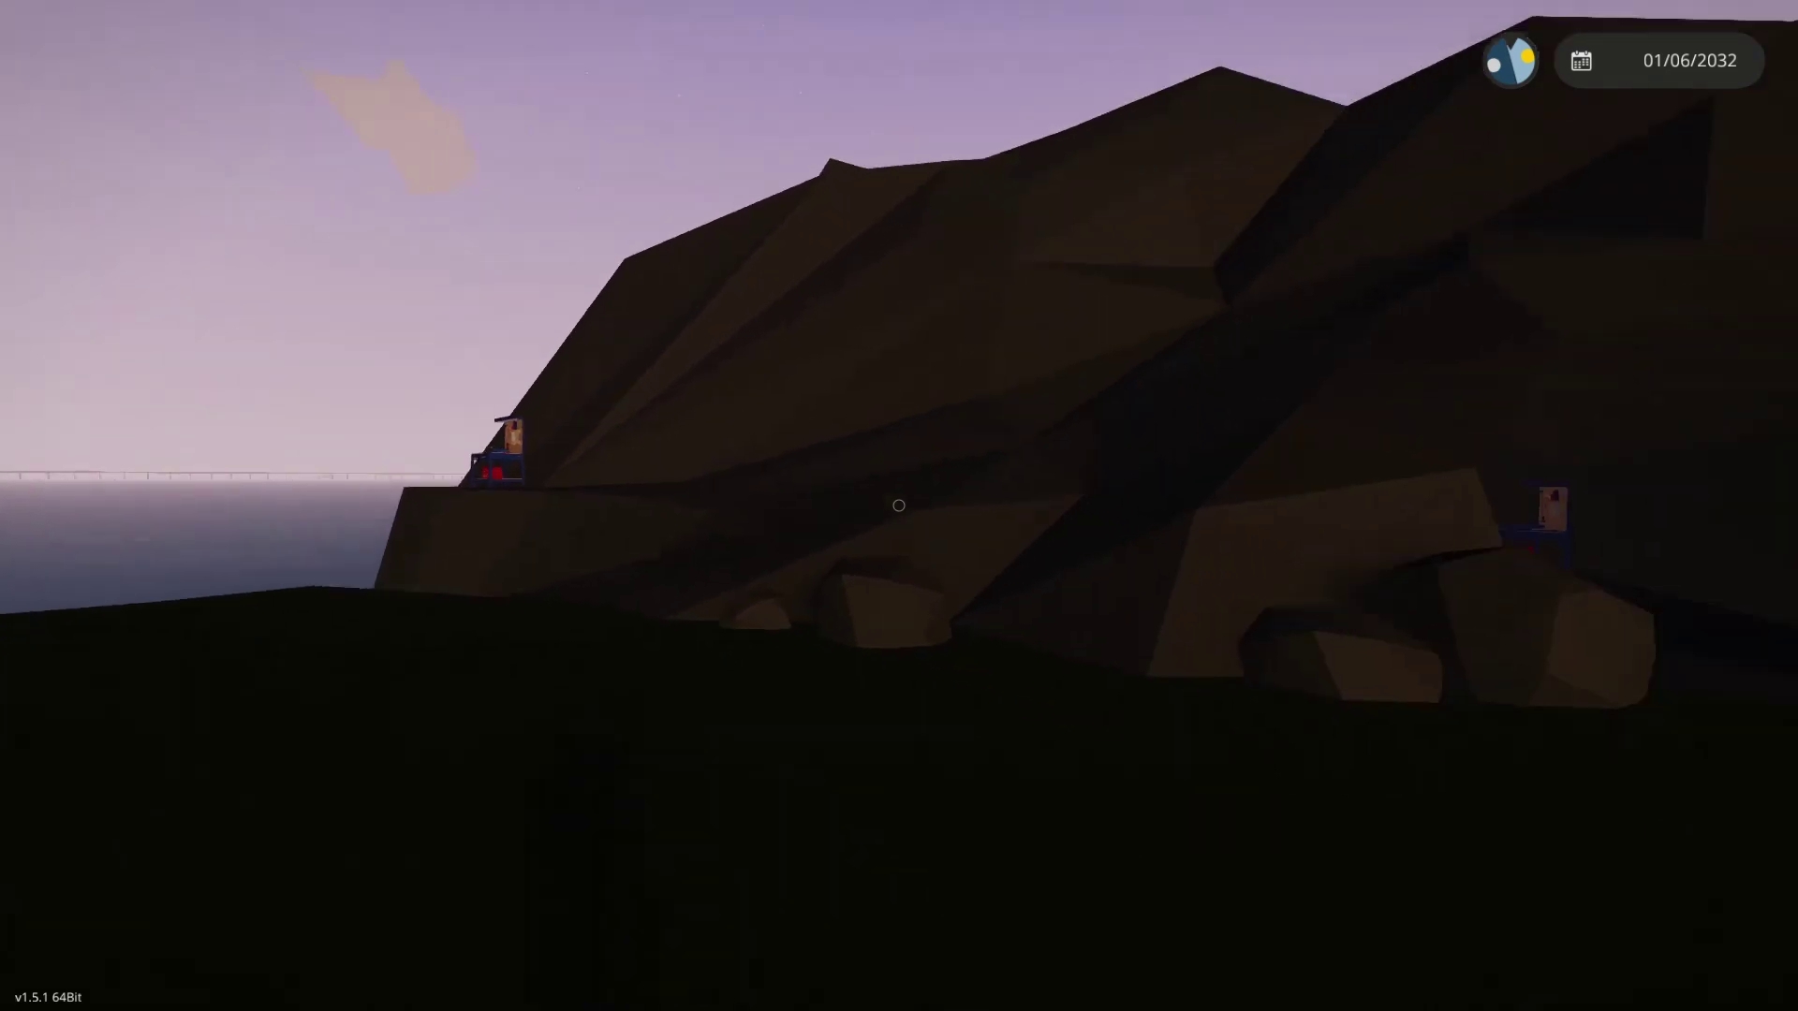
key(w)
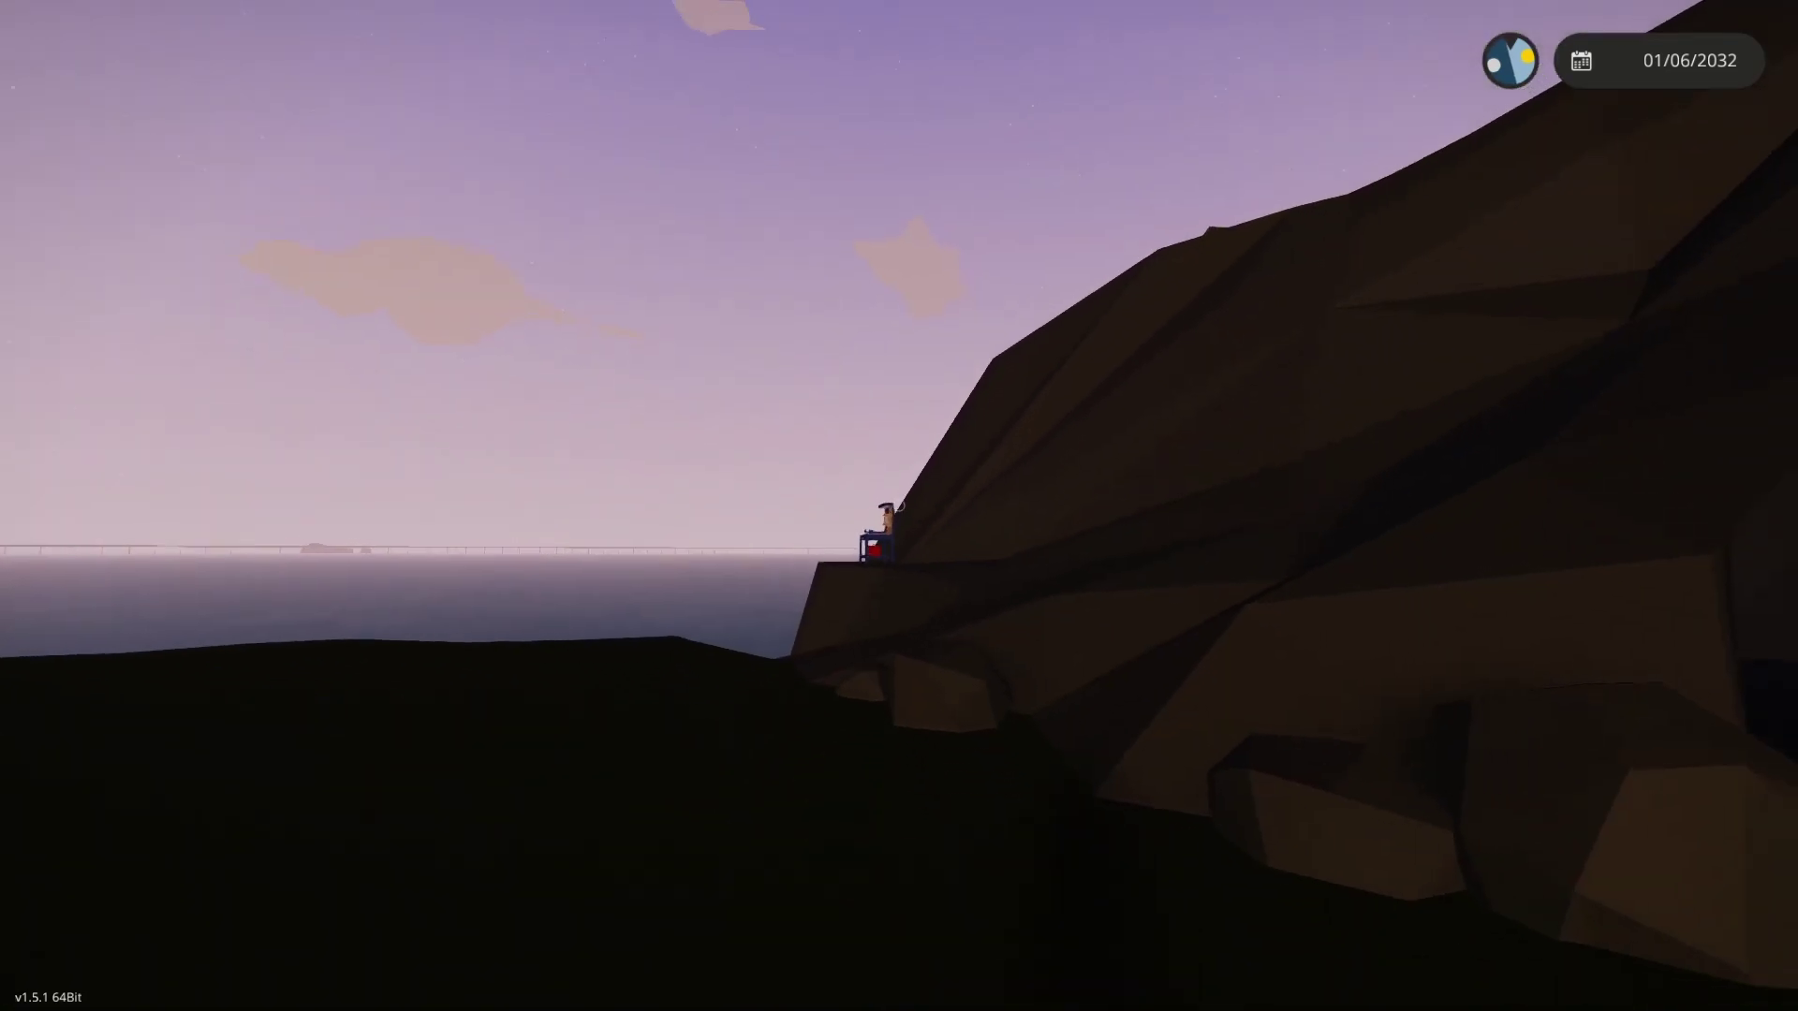
key(w)
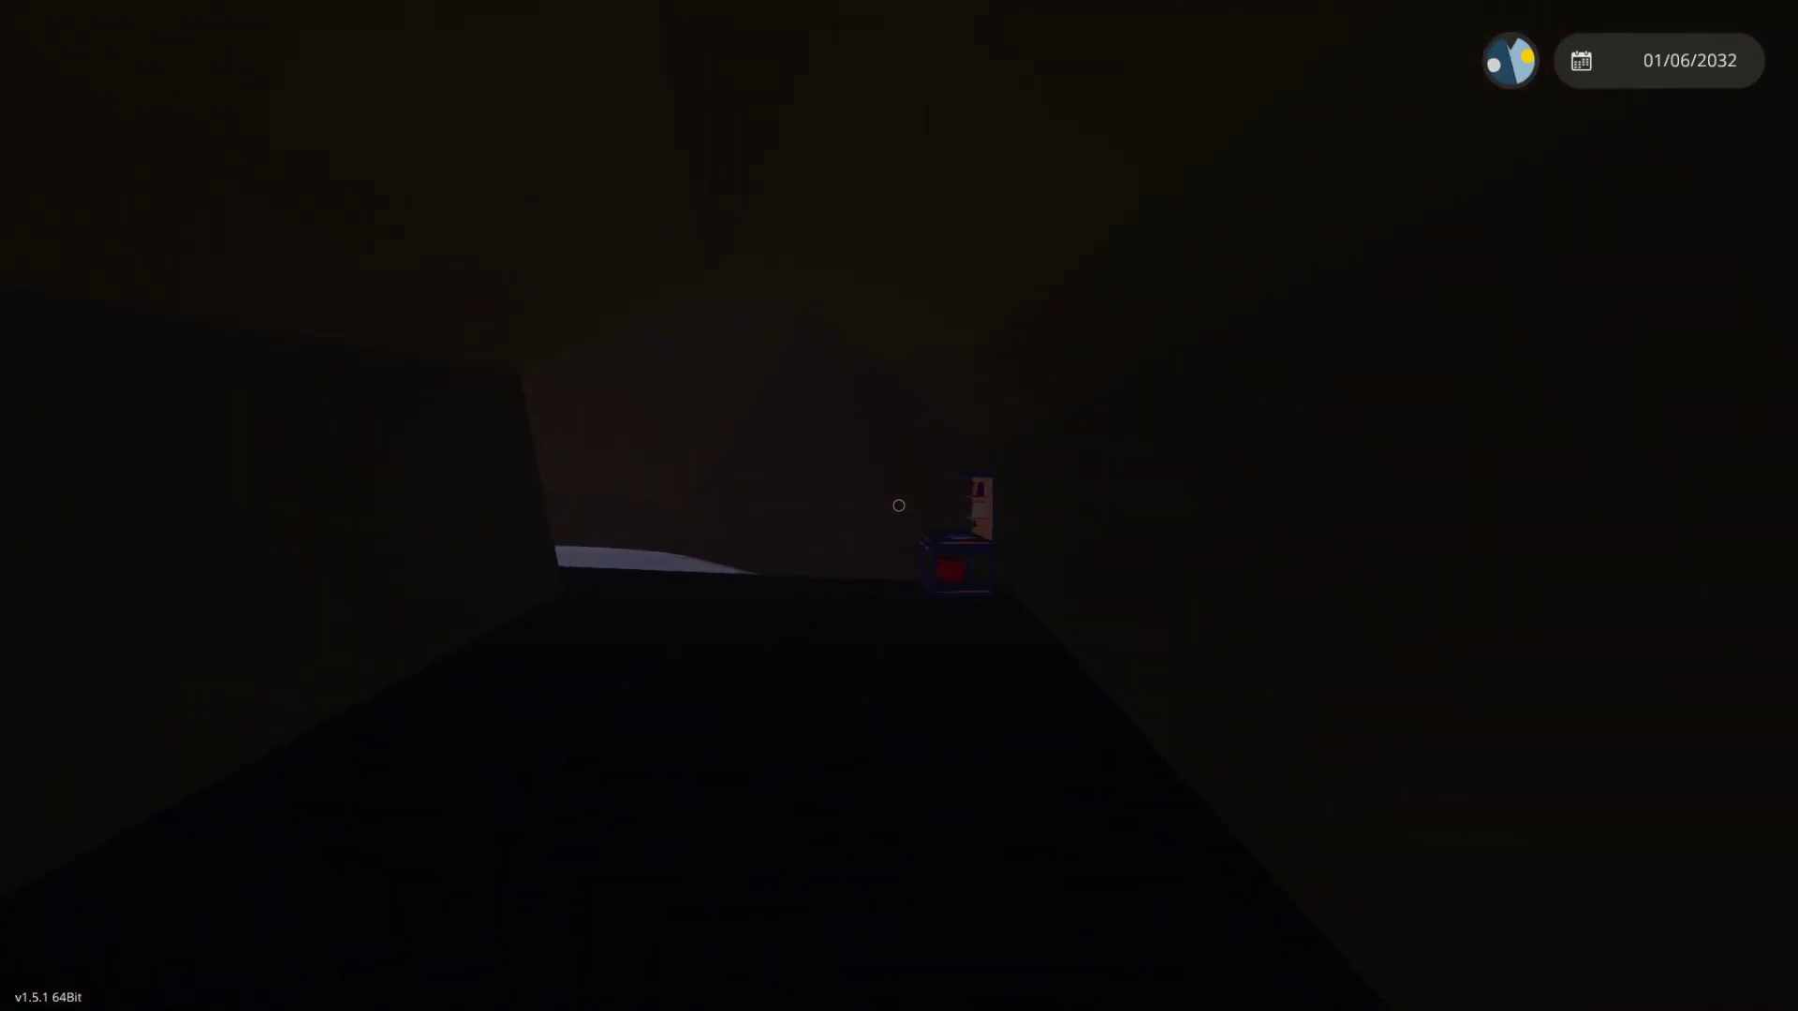
key(w)
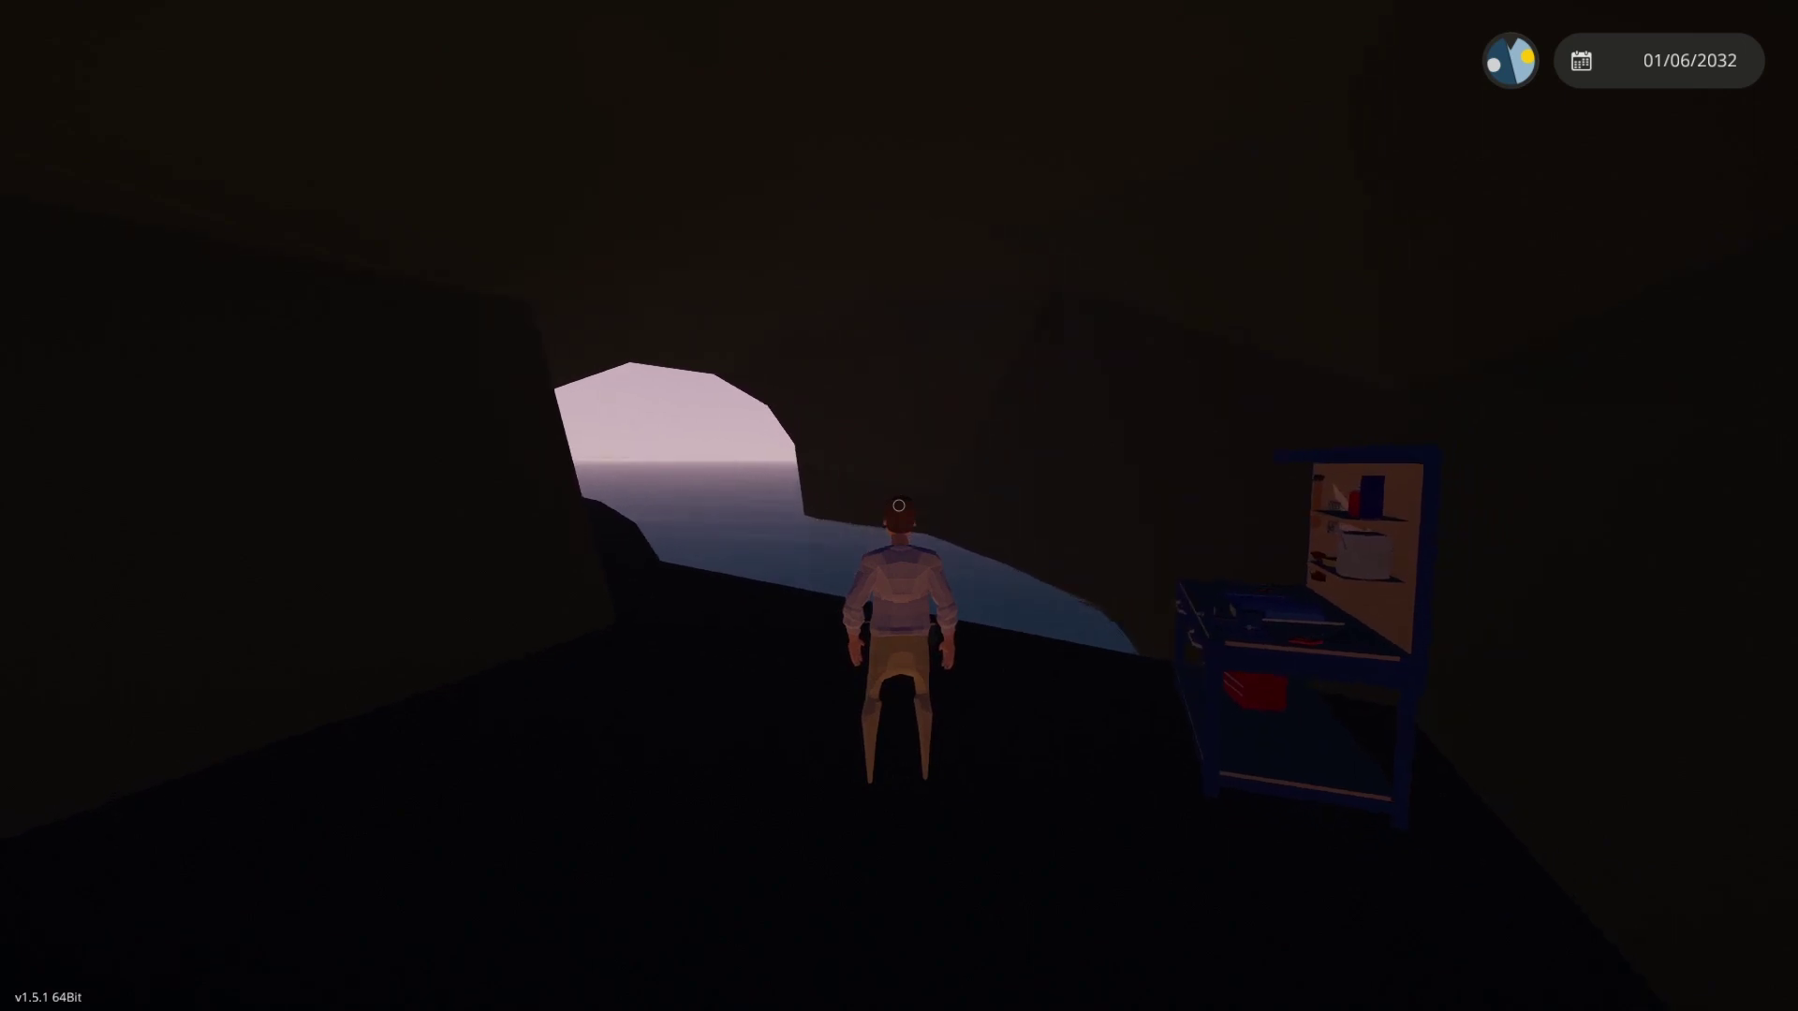
- Walk along the cave ledge to examine the water channel and its opening to the sea
key(v)
key(w)
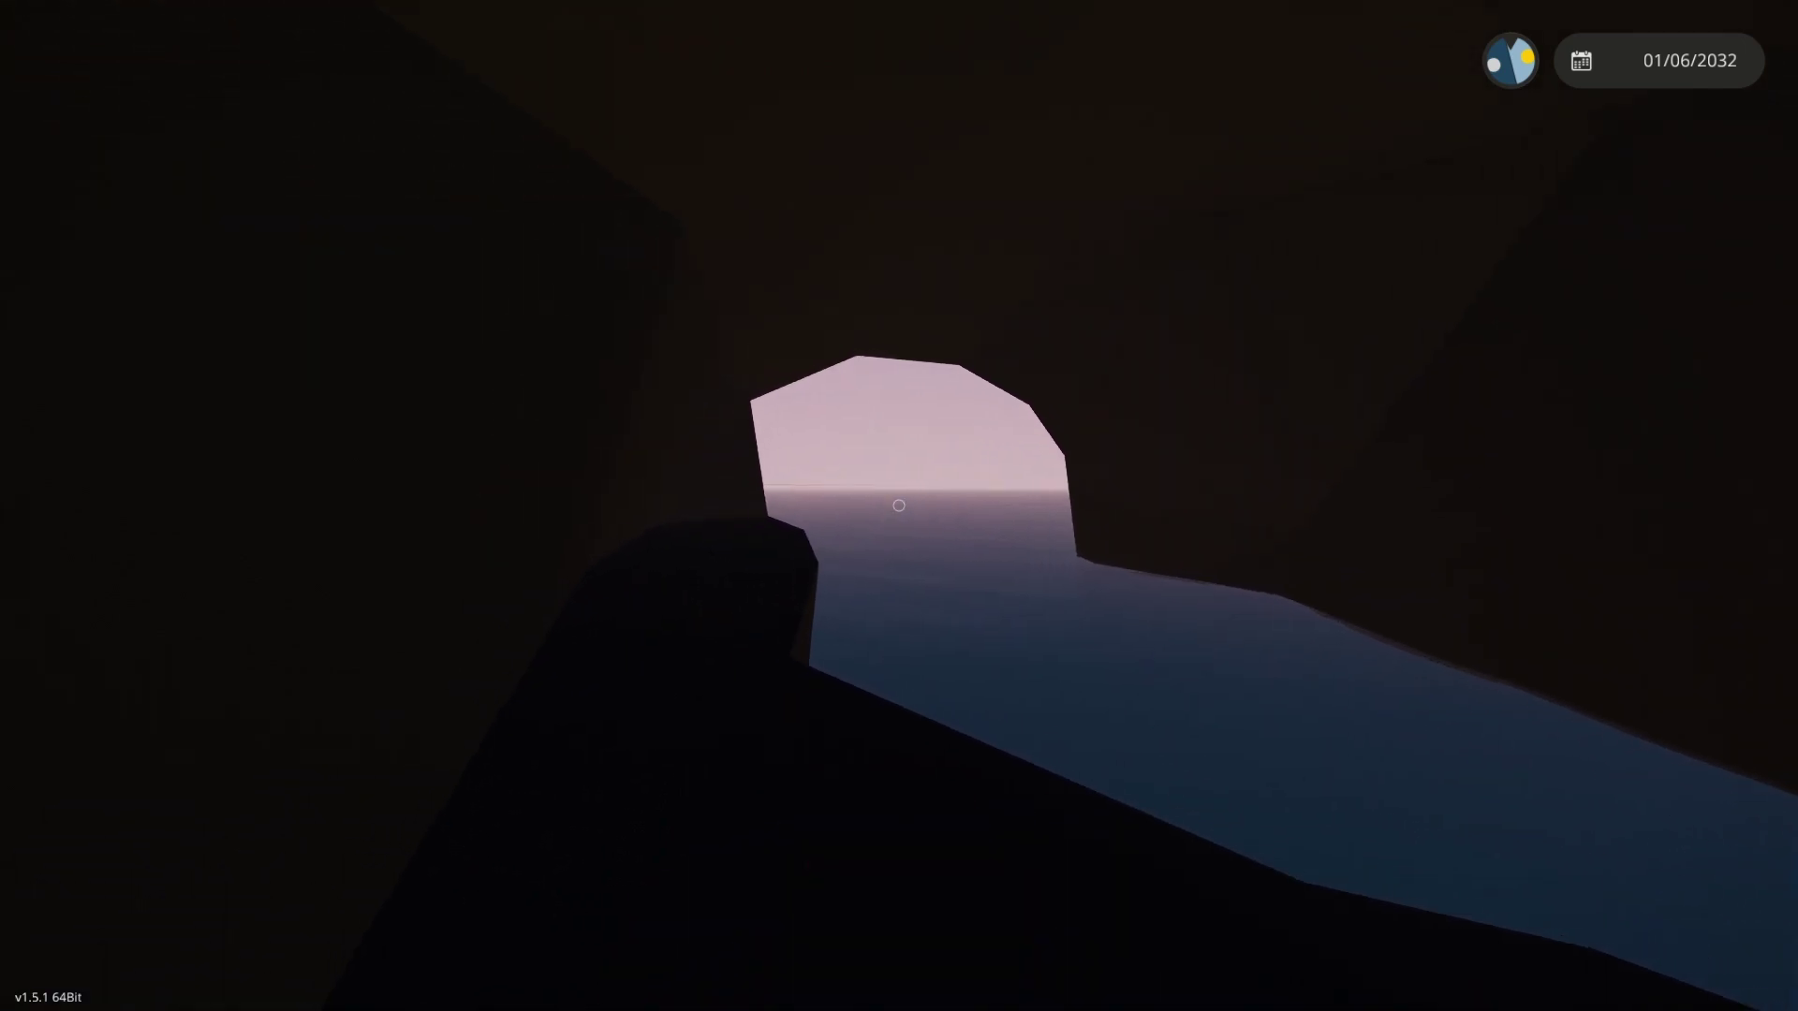
key(w)
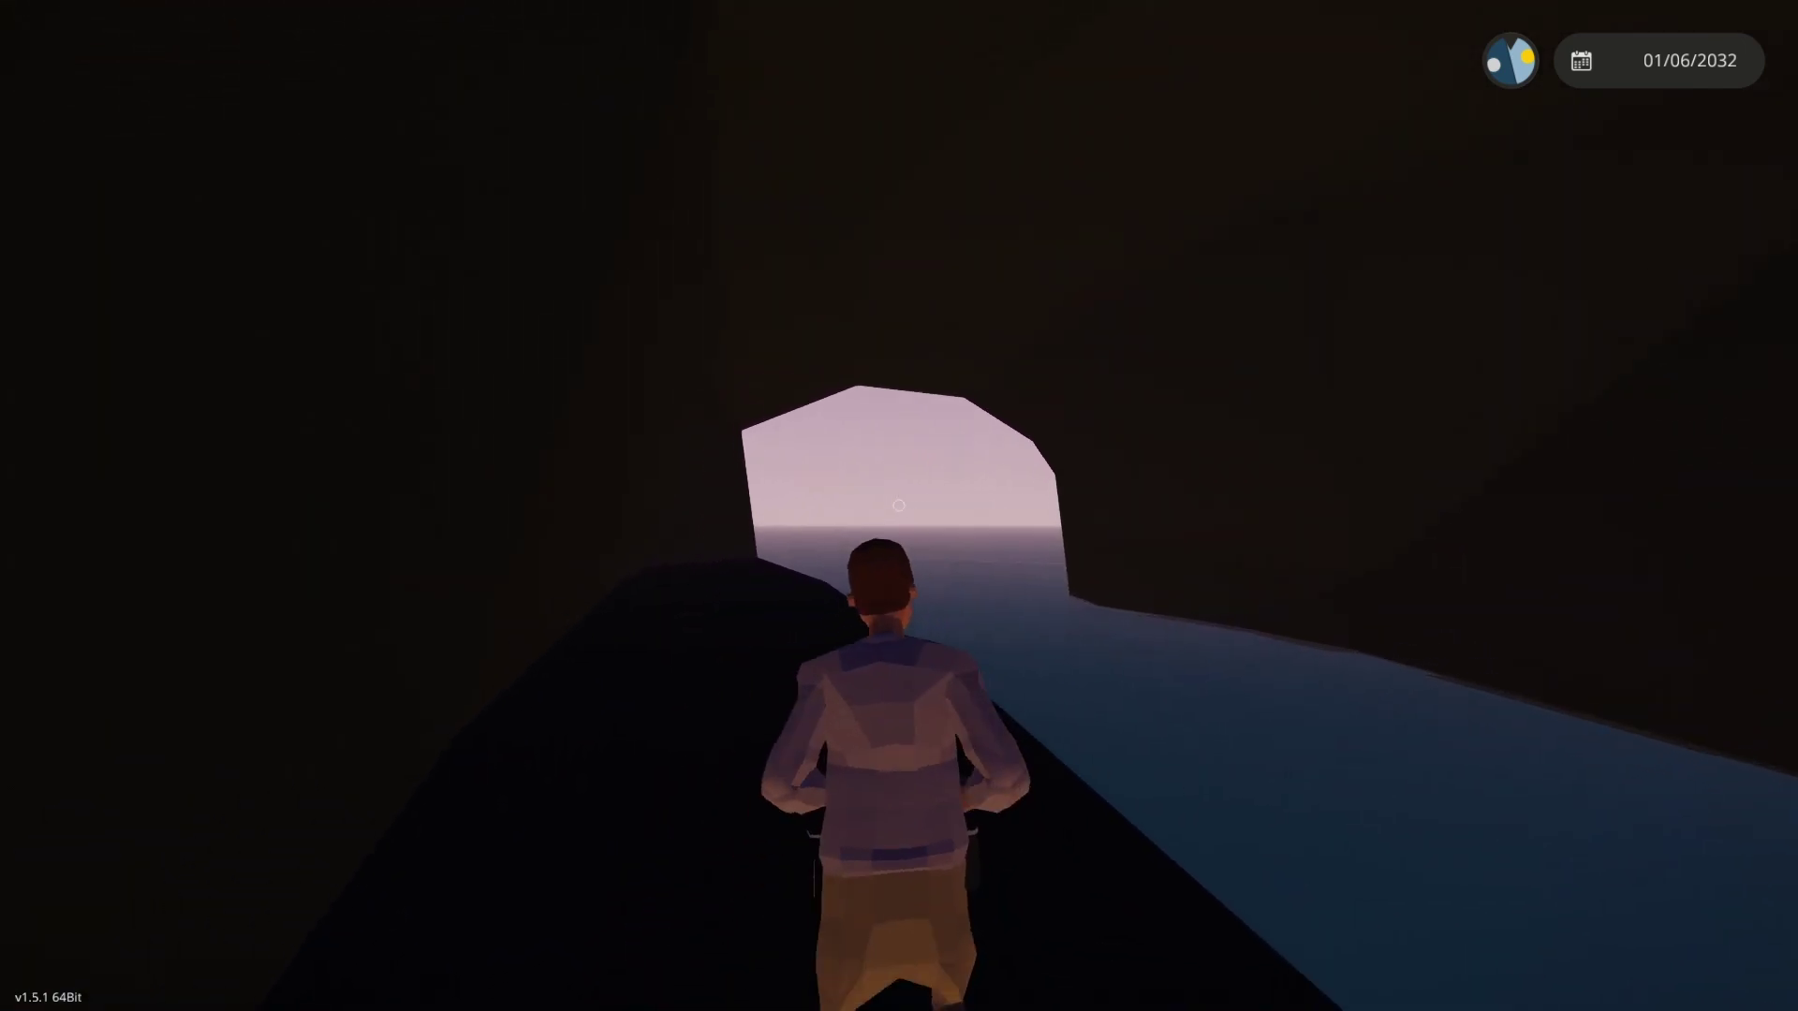
key(w)
key(v)
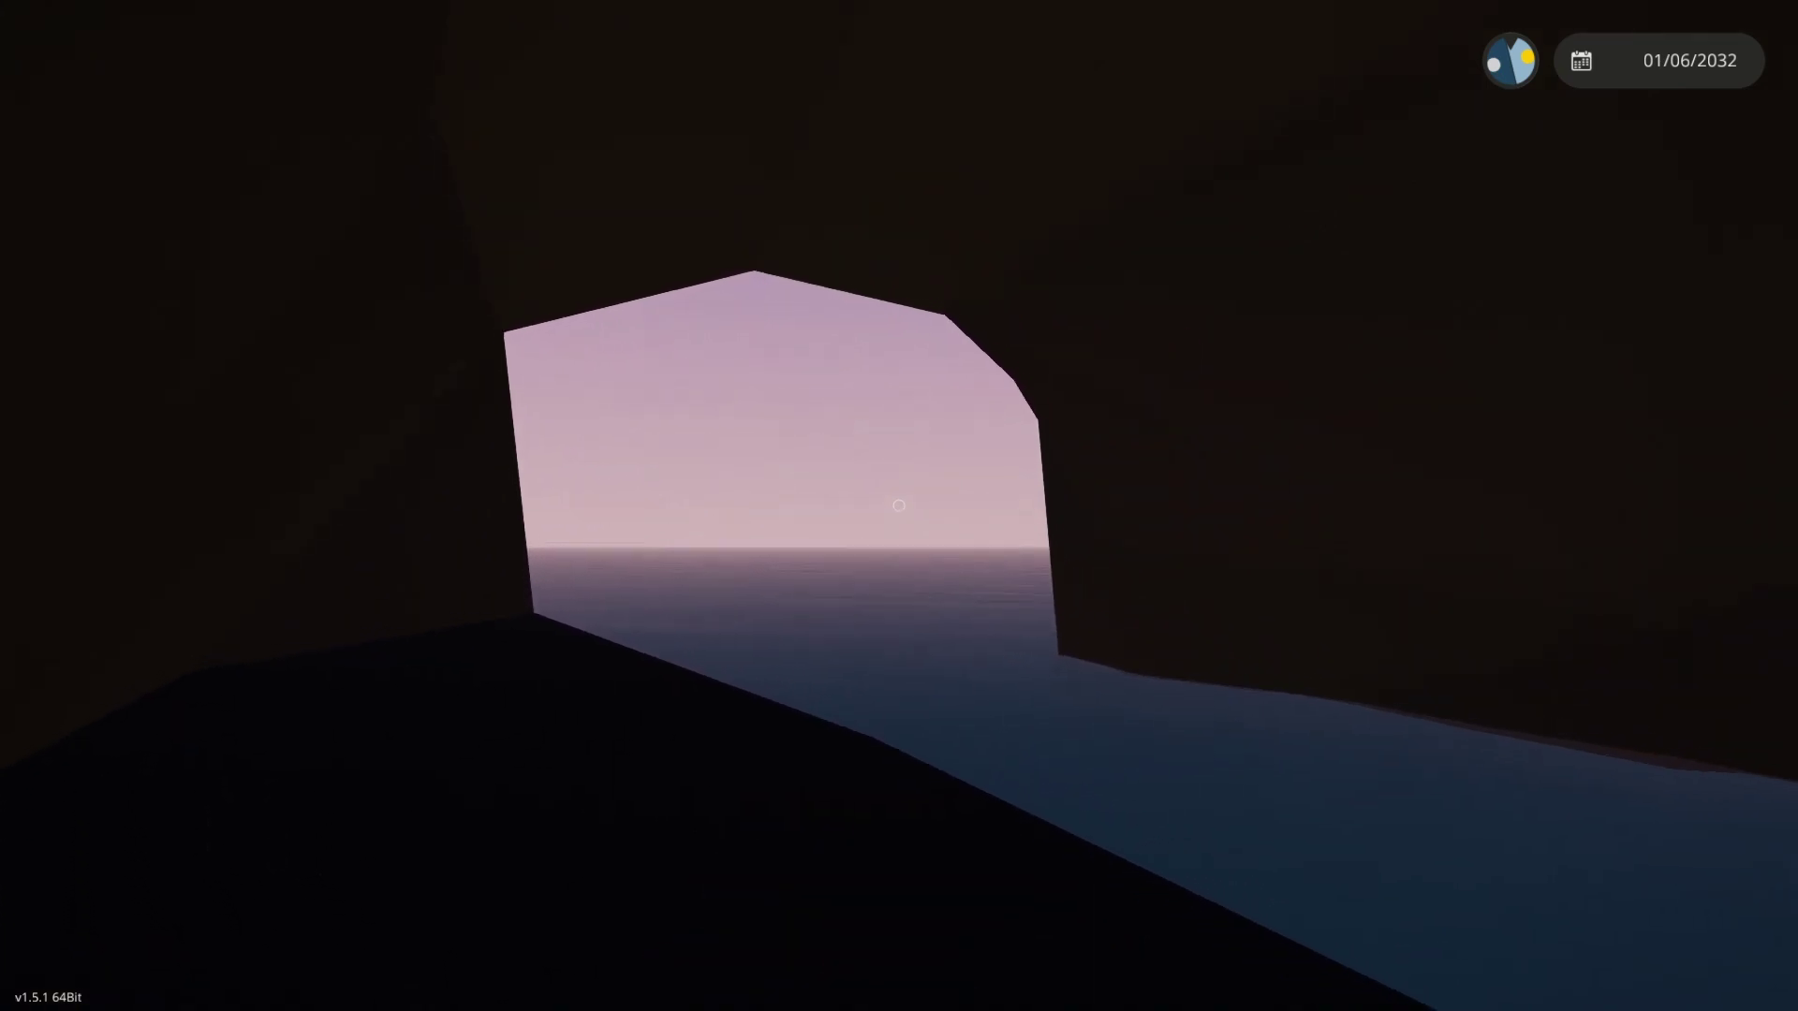
key(w)
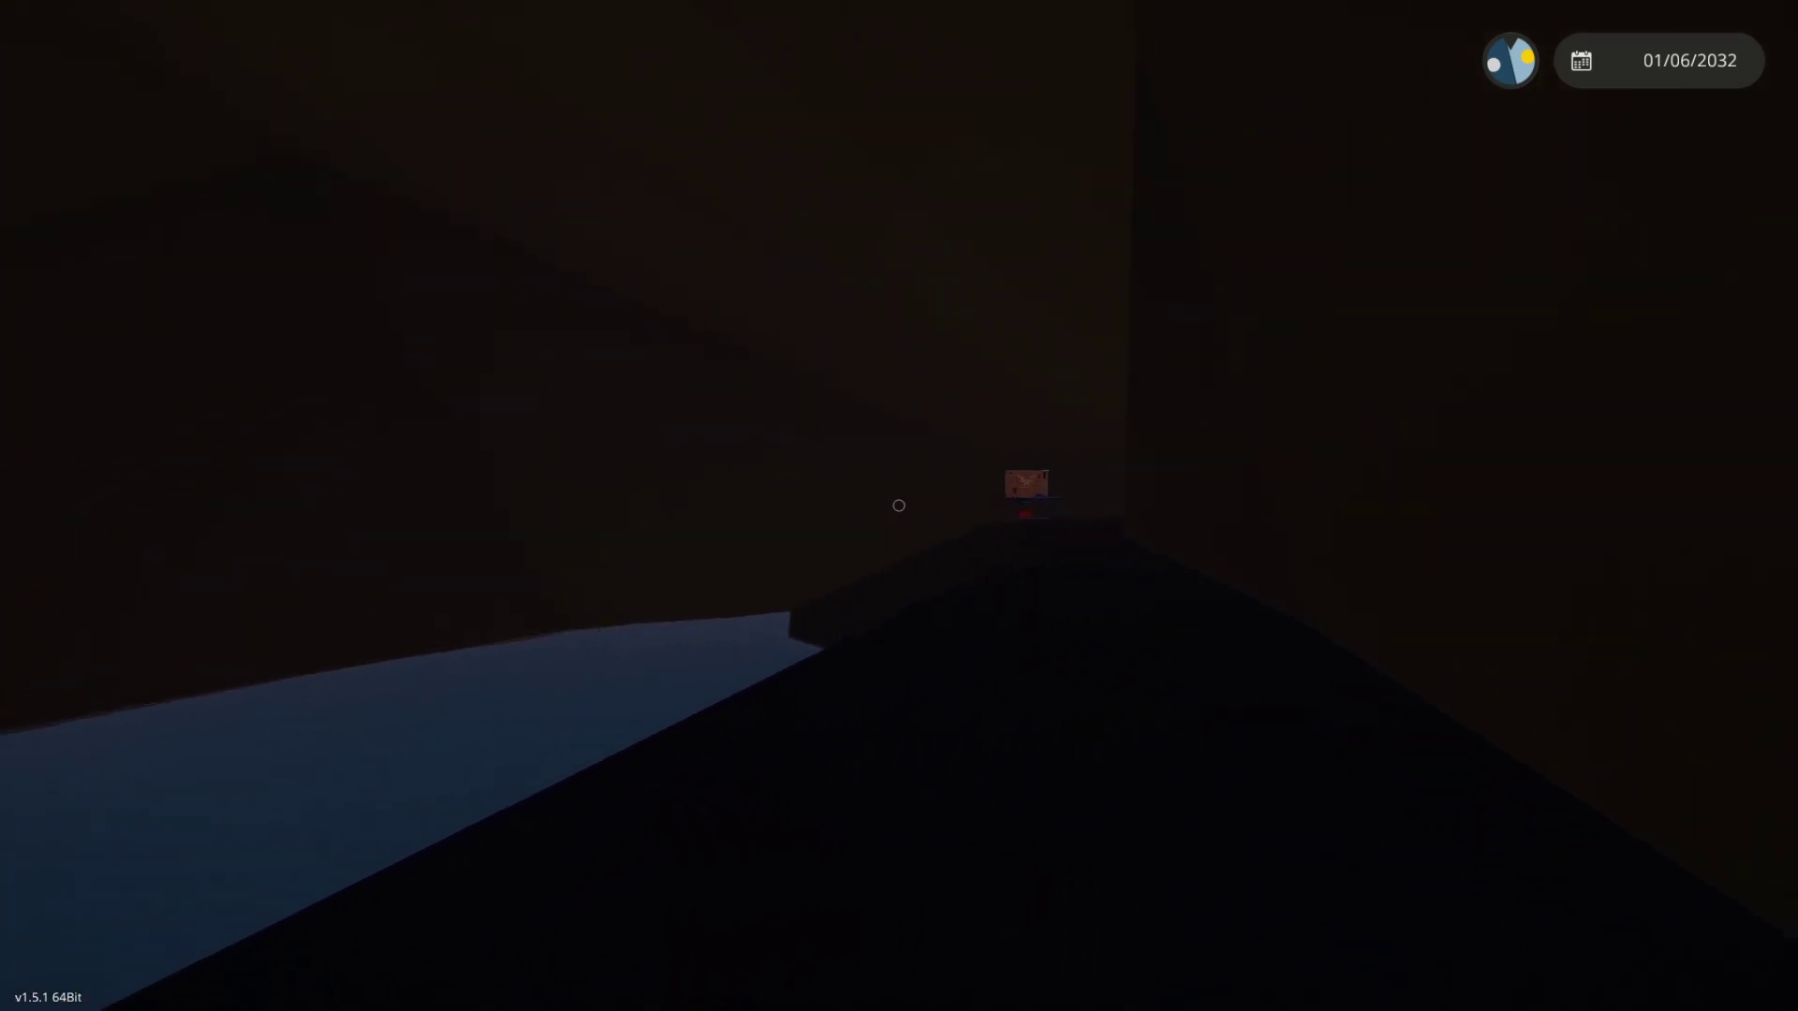
- Return along the ledge to the workbench in the cave and enter the vehicle editor
key(w)
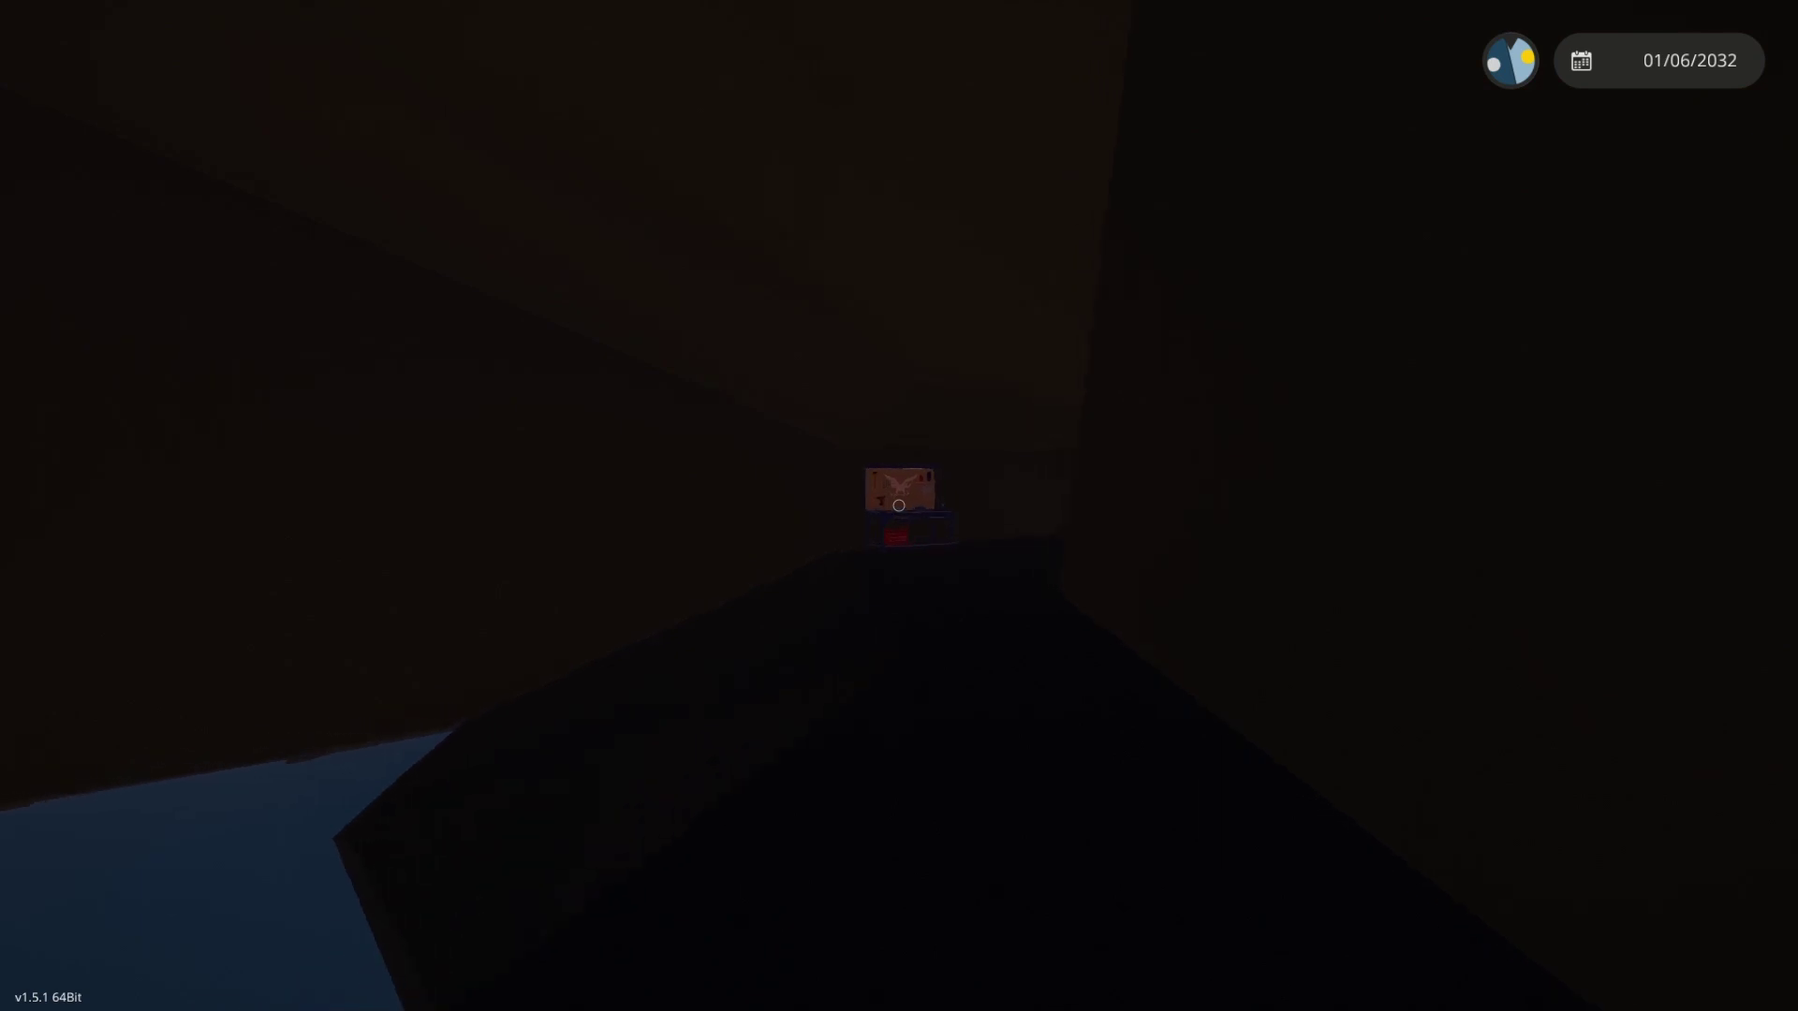
key(w)
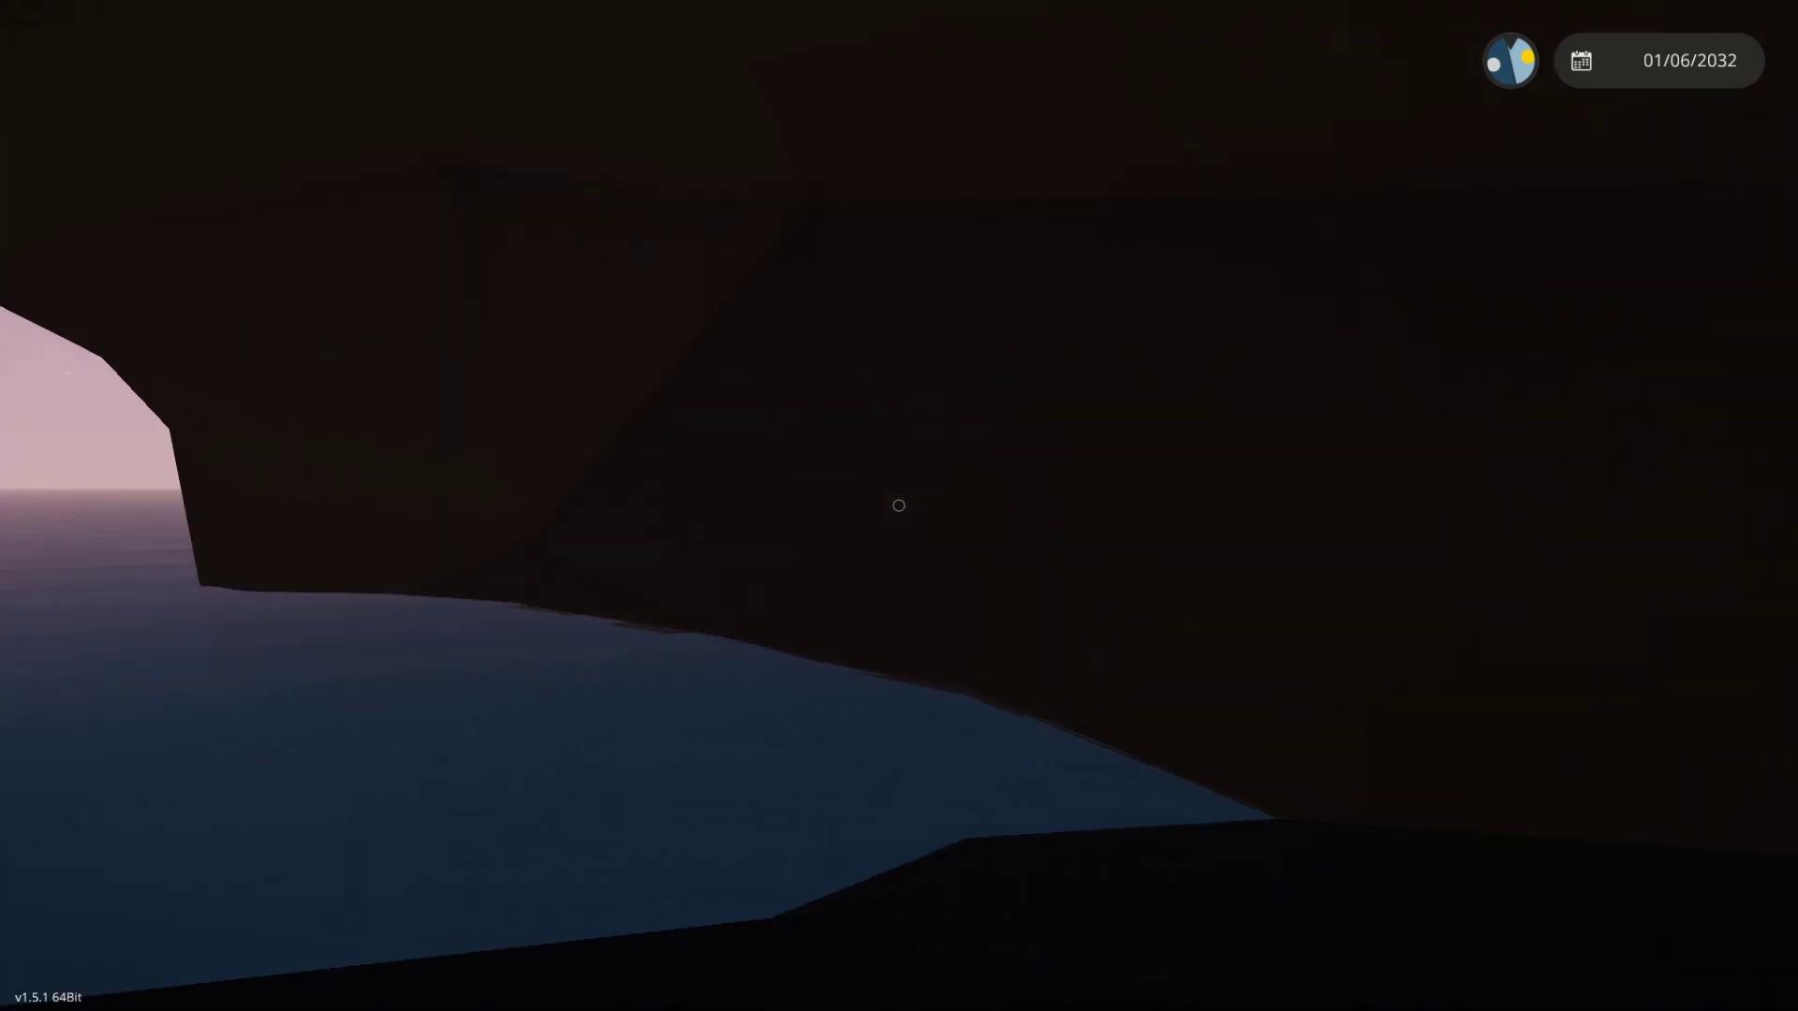
key(d)
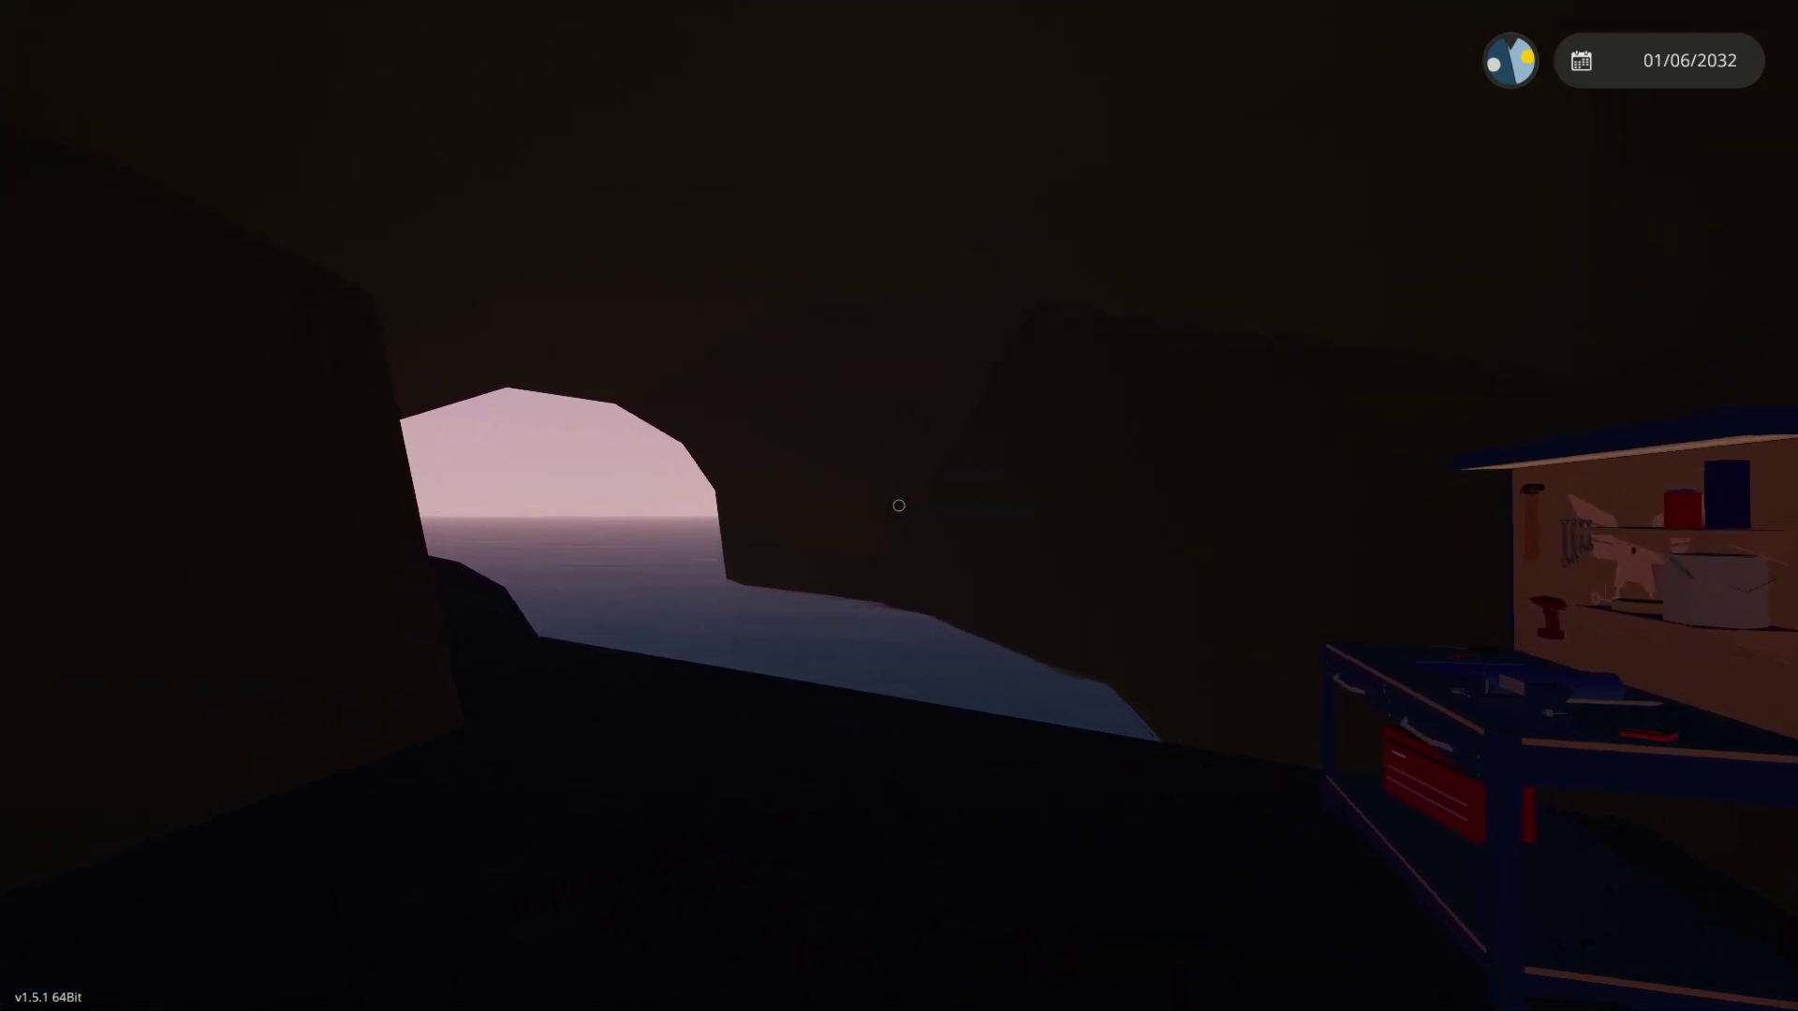
key(Tab)
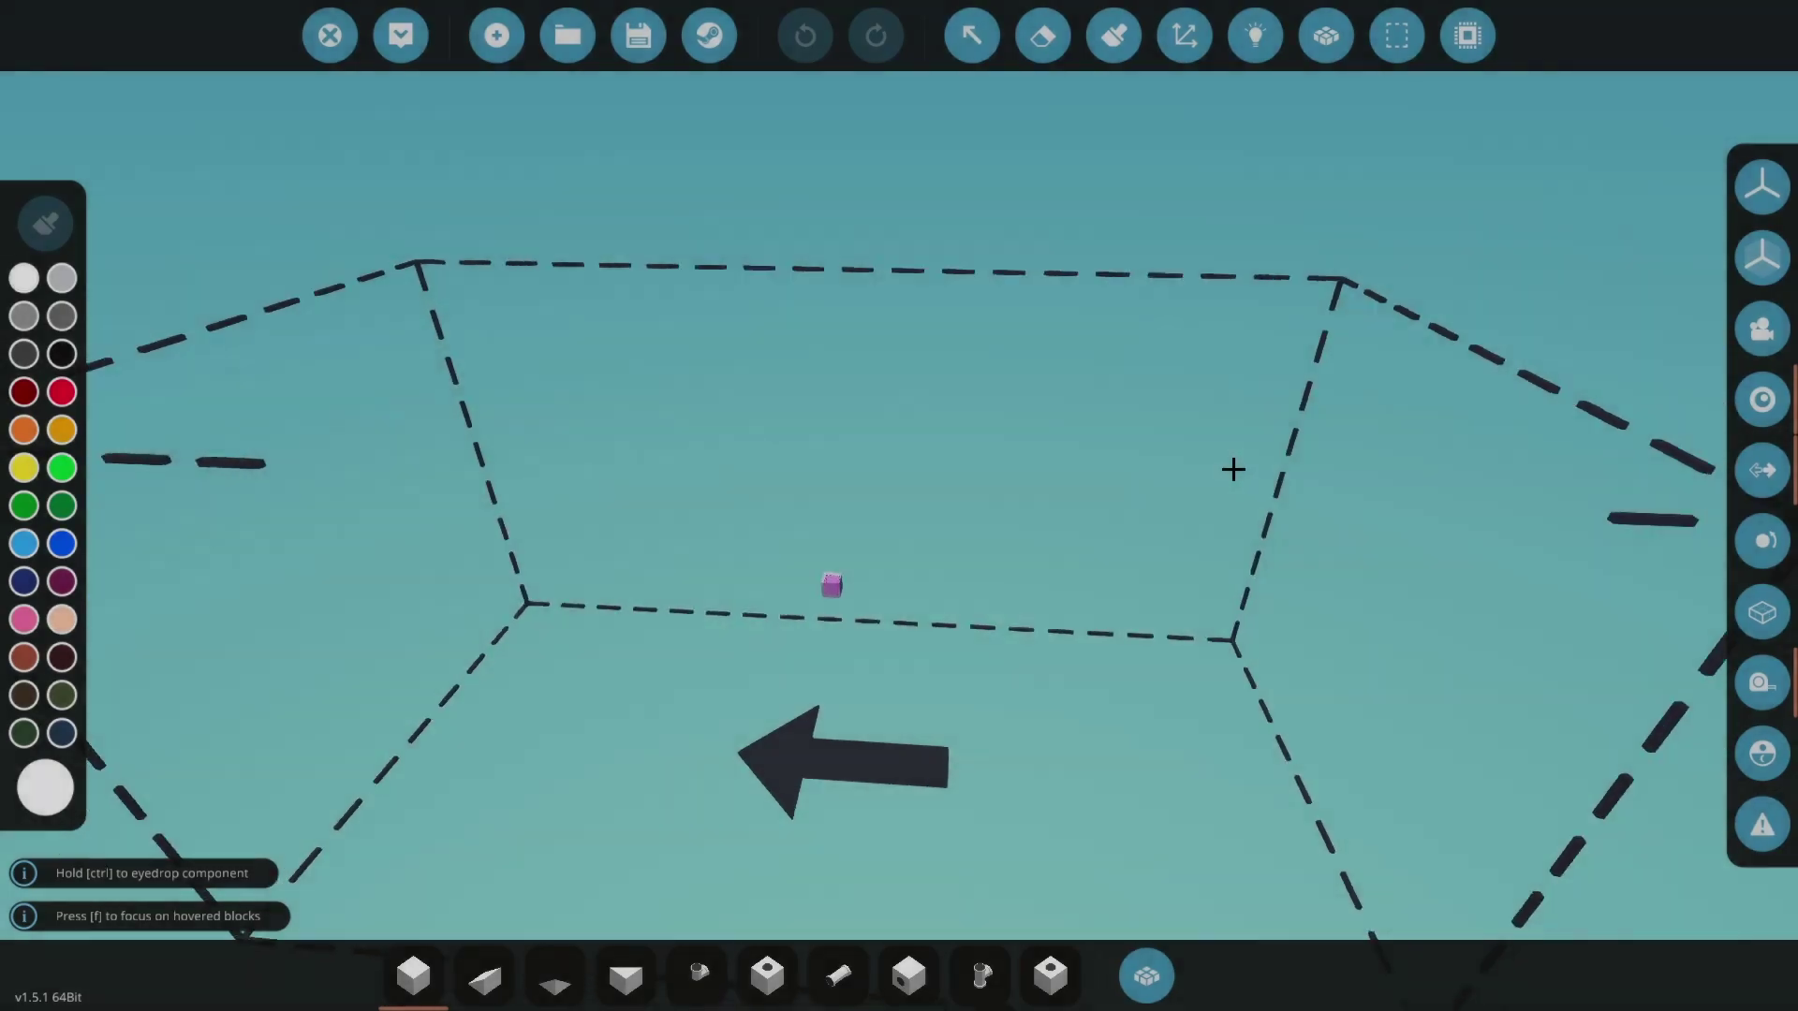
- Search the component inventory for "wei" and place a weight block on top of the starting block
drag(1234, 469, 1039, 466)
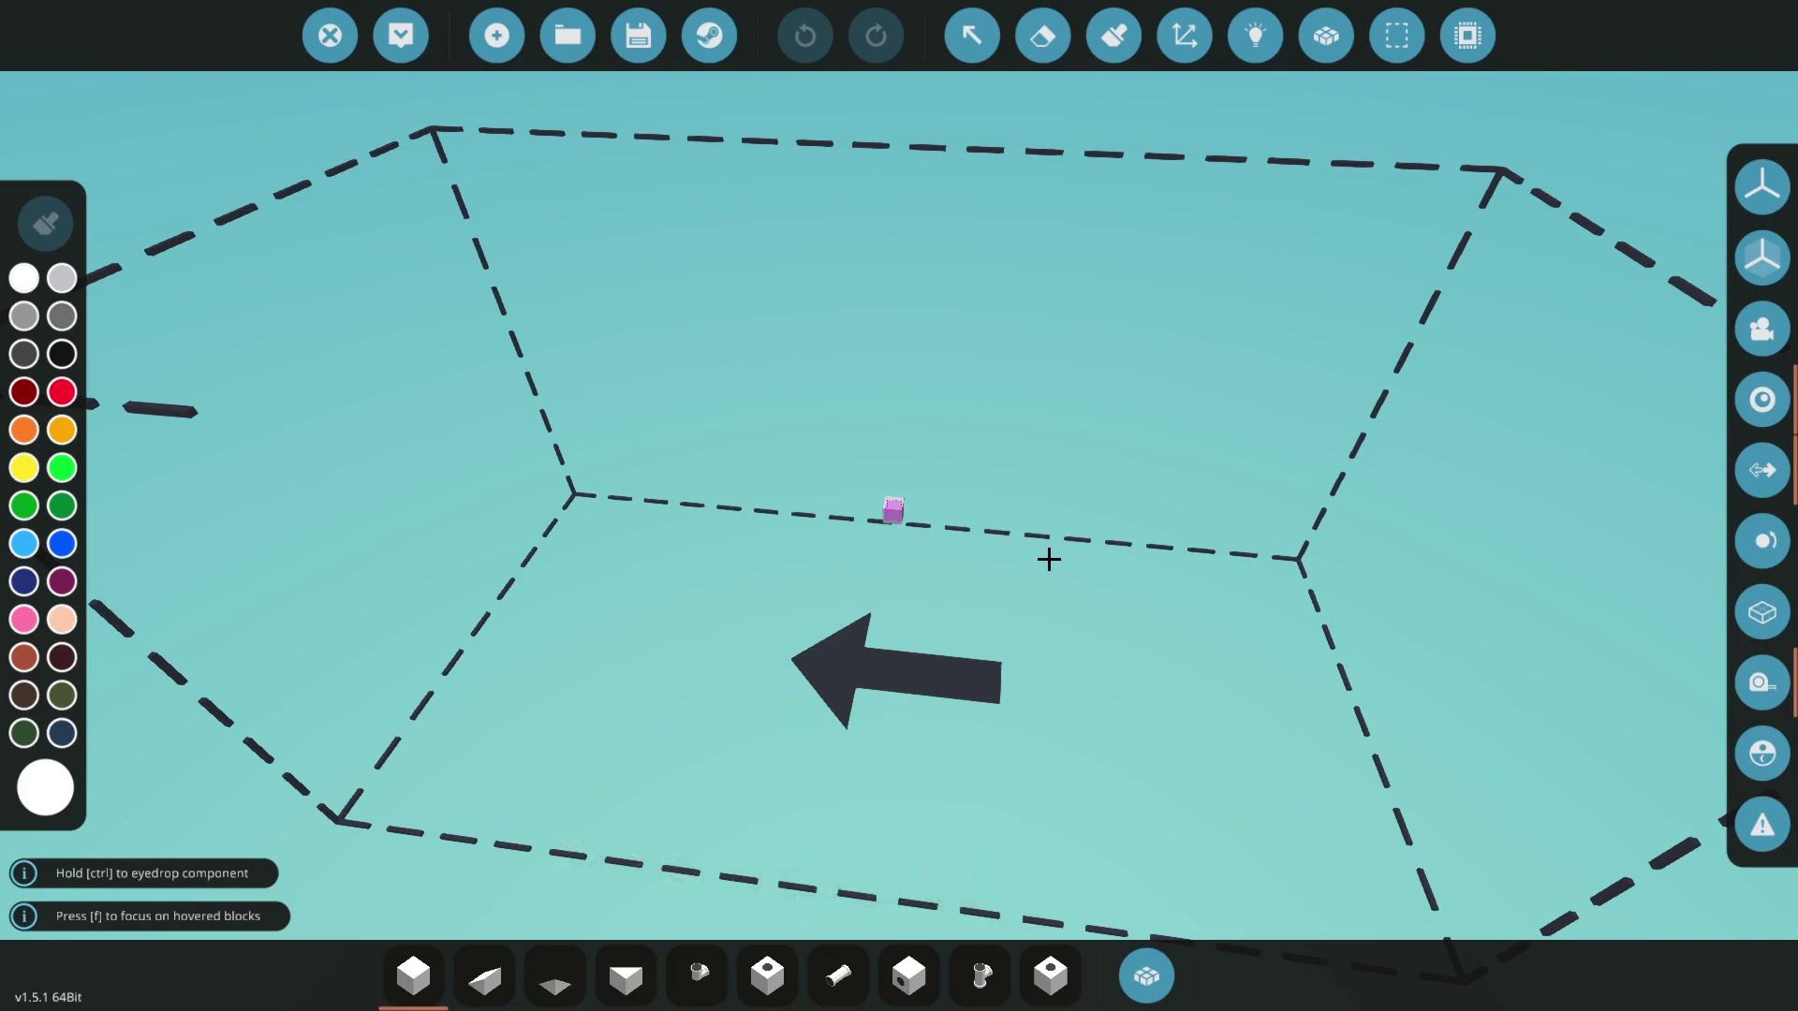
key(w)
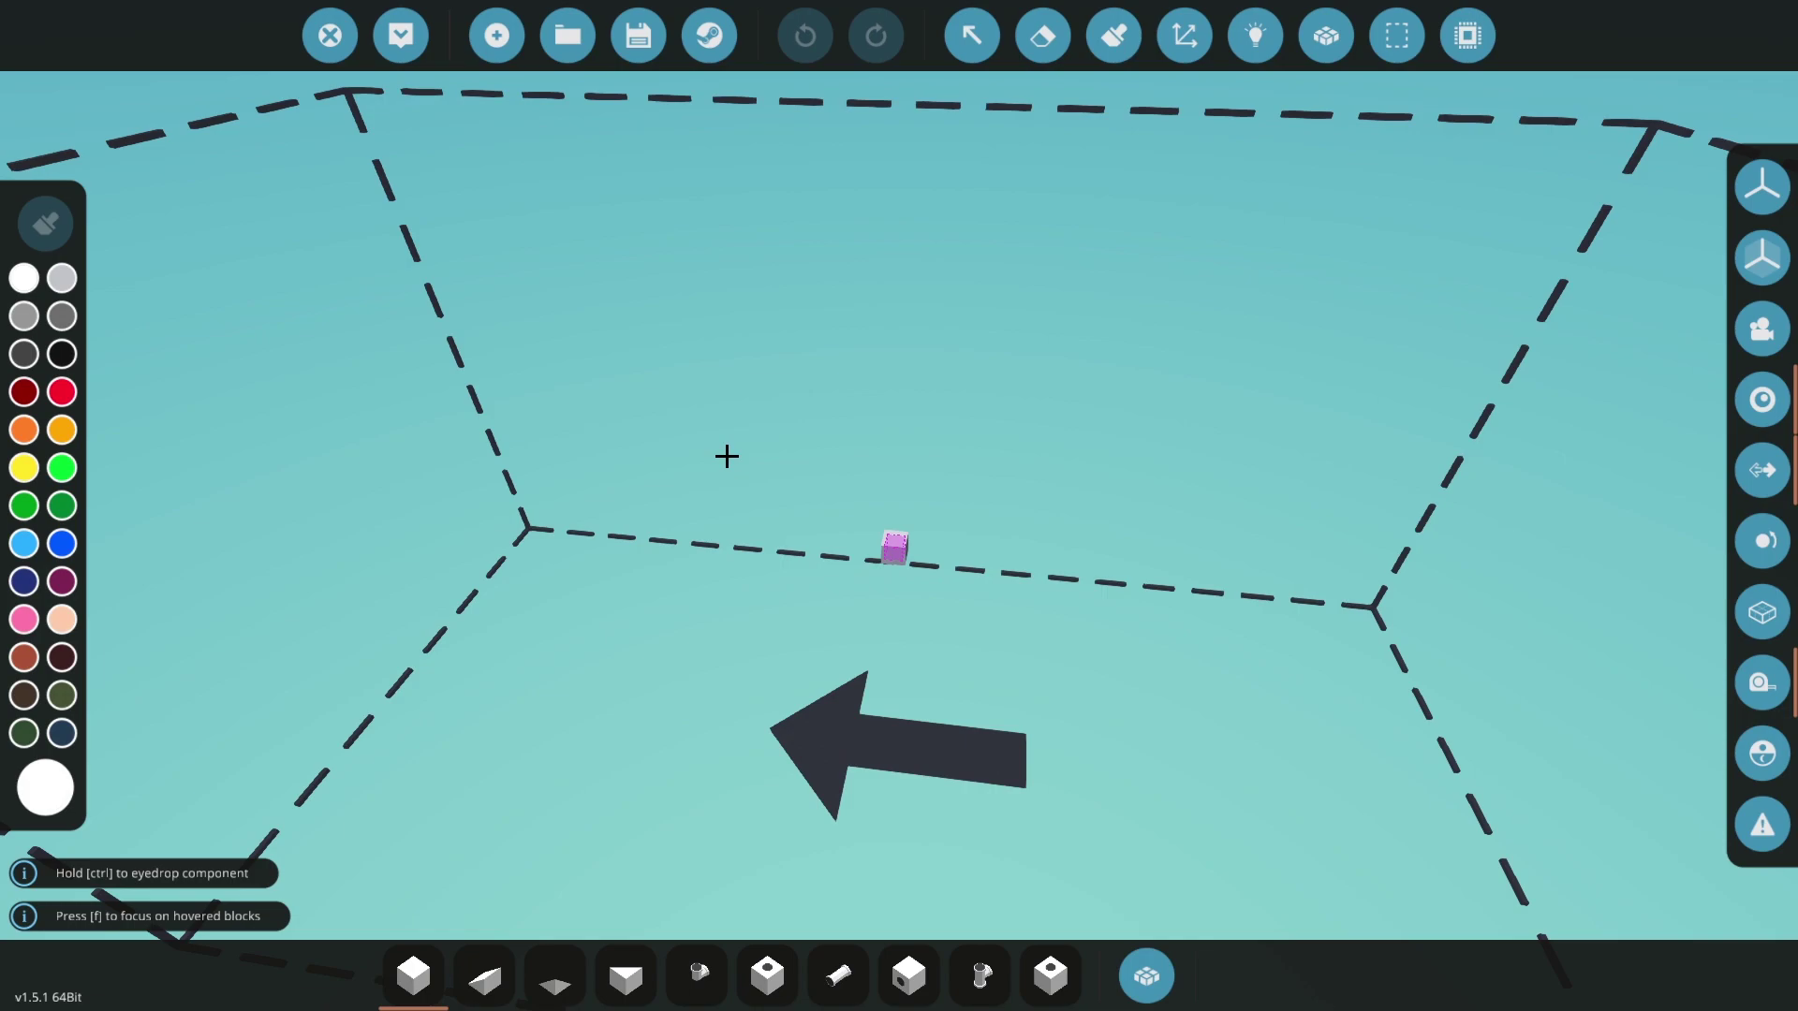
key(w)
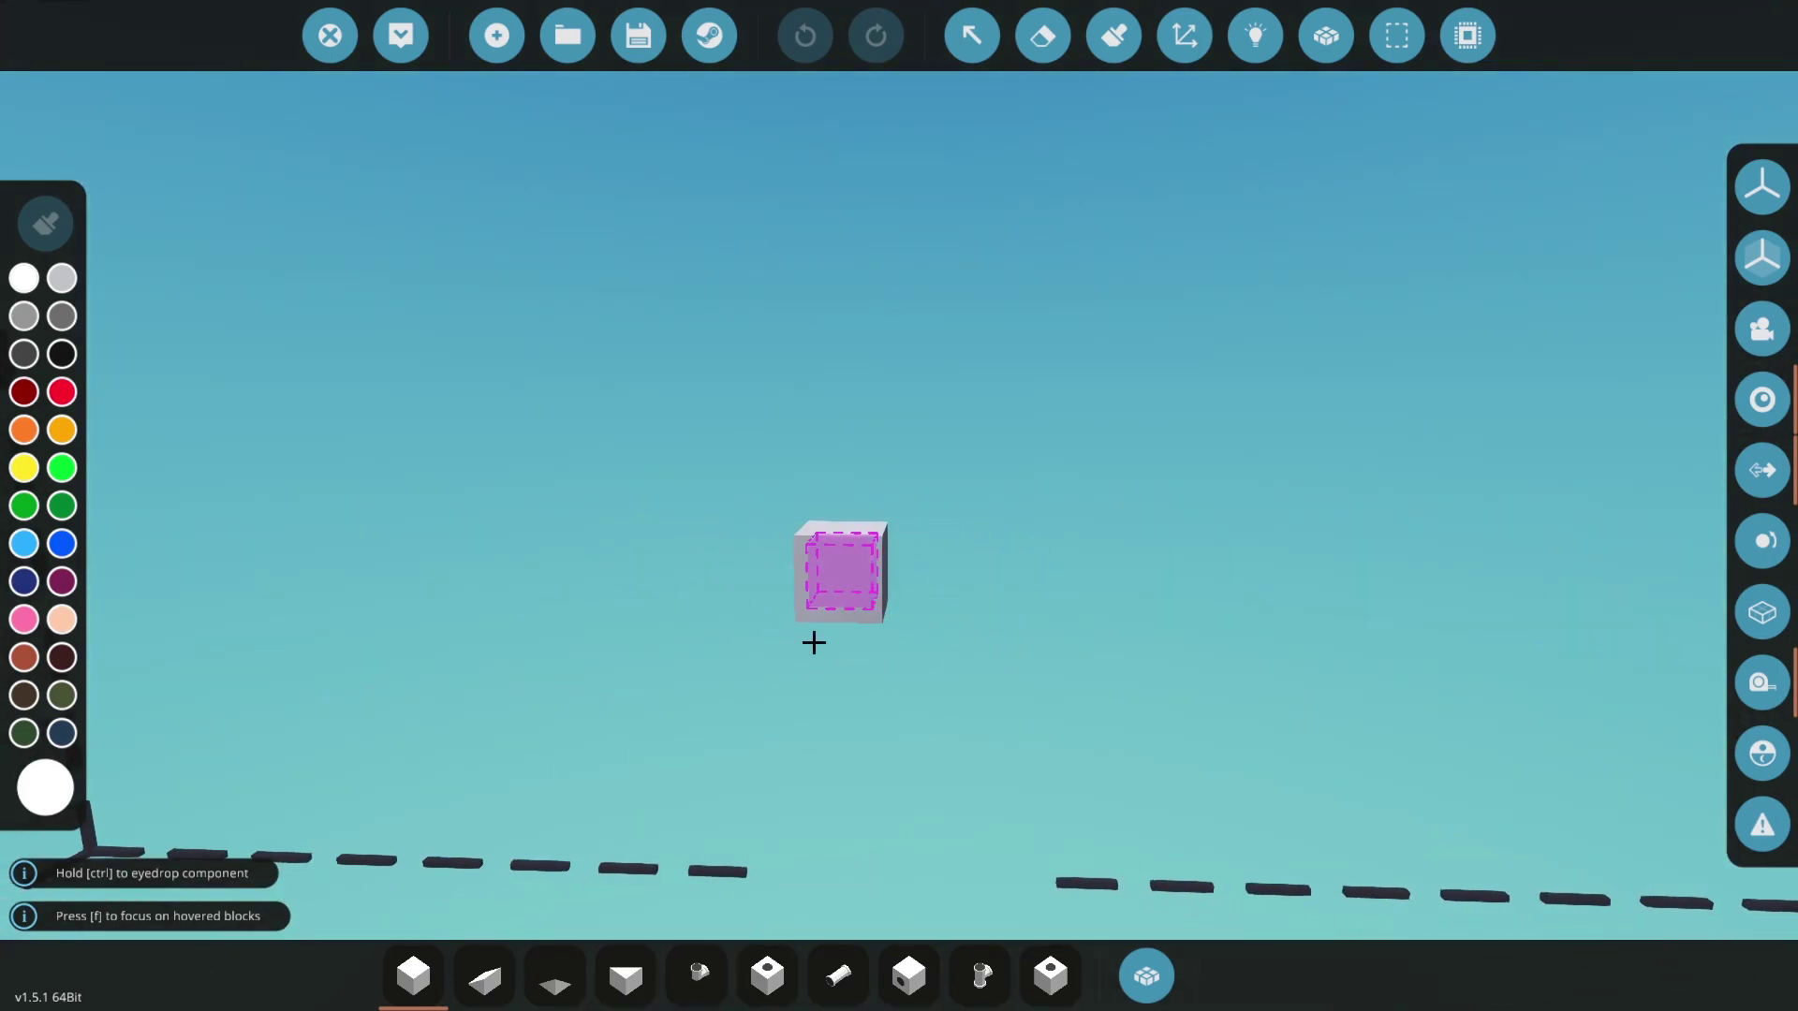
key(w)
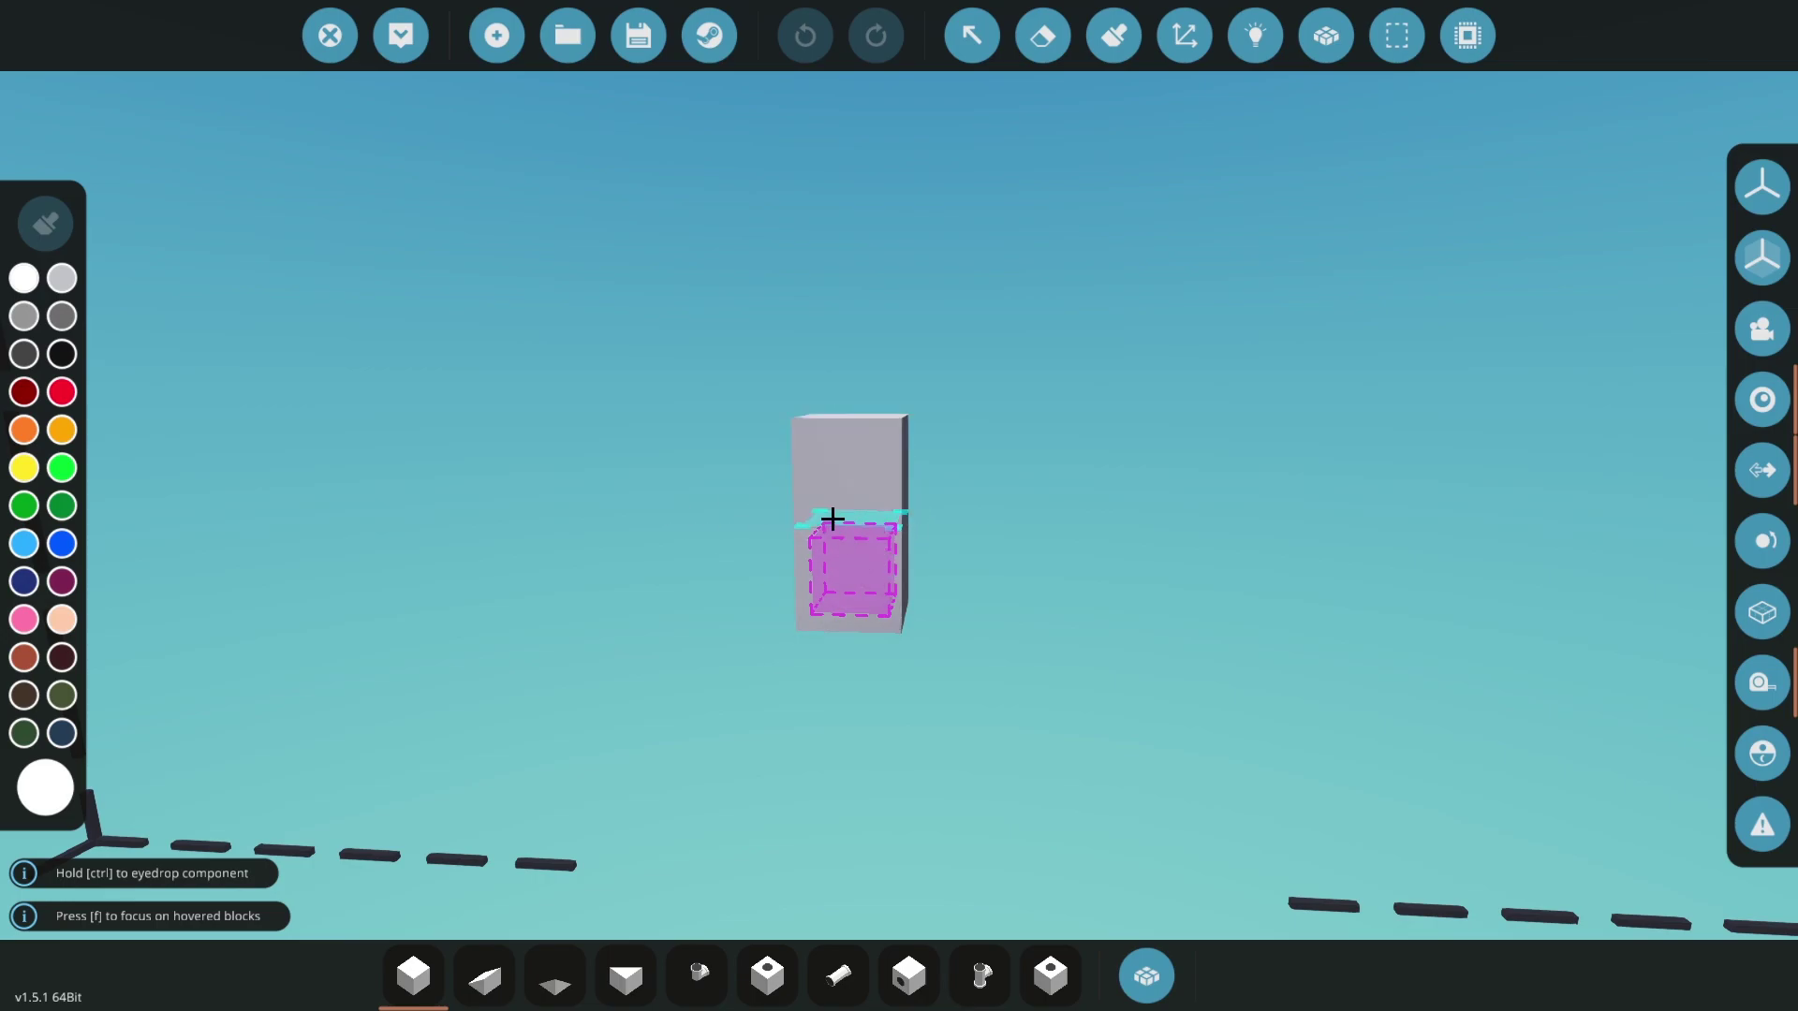
key(Tab)
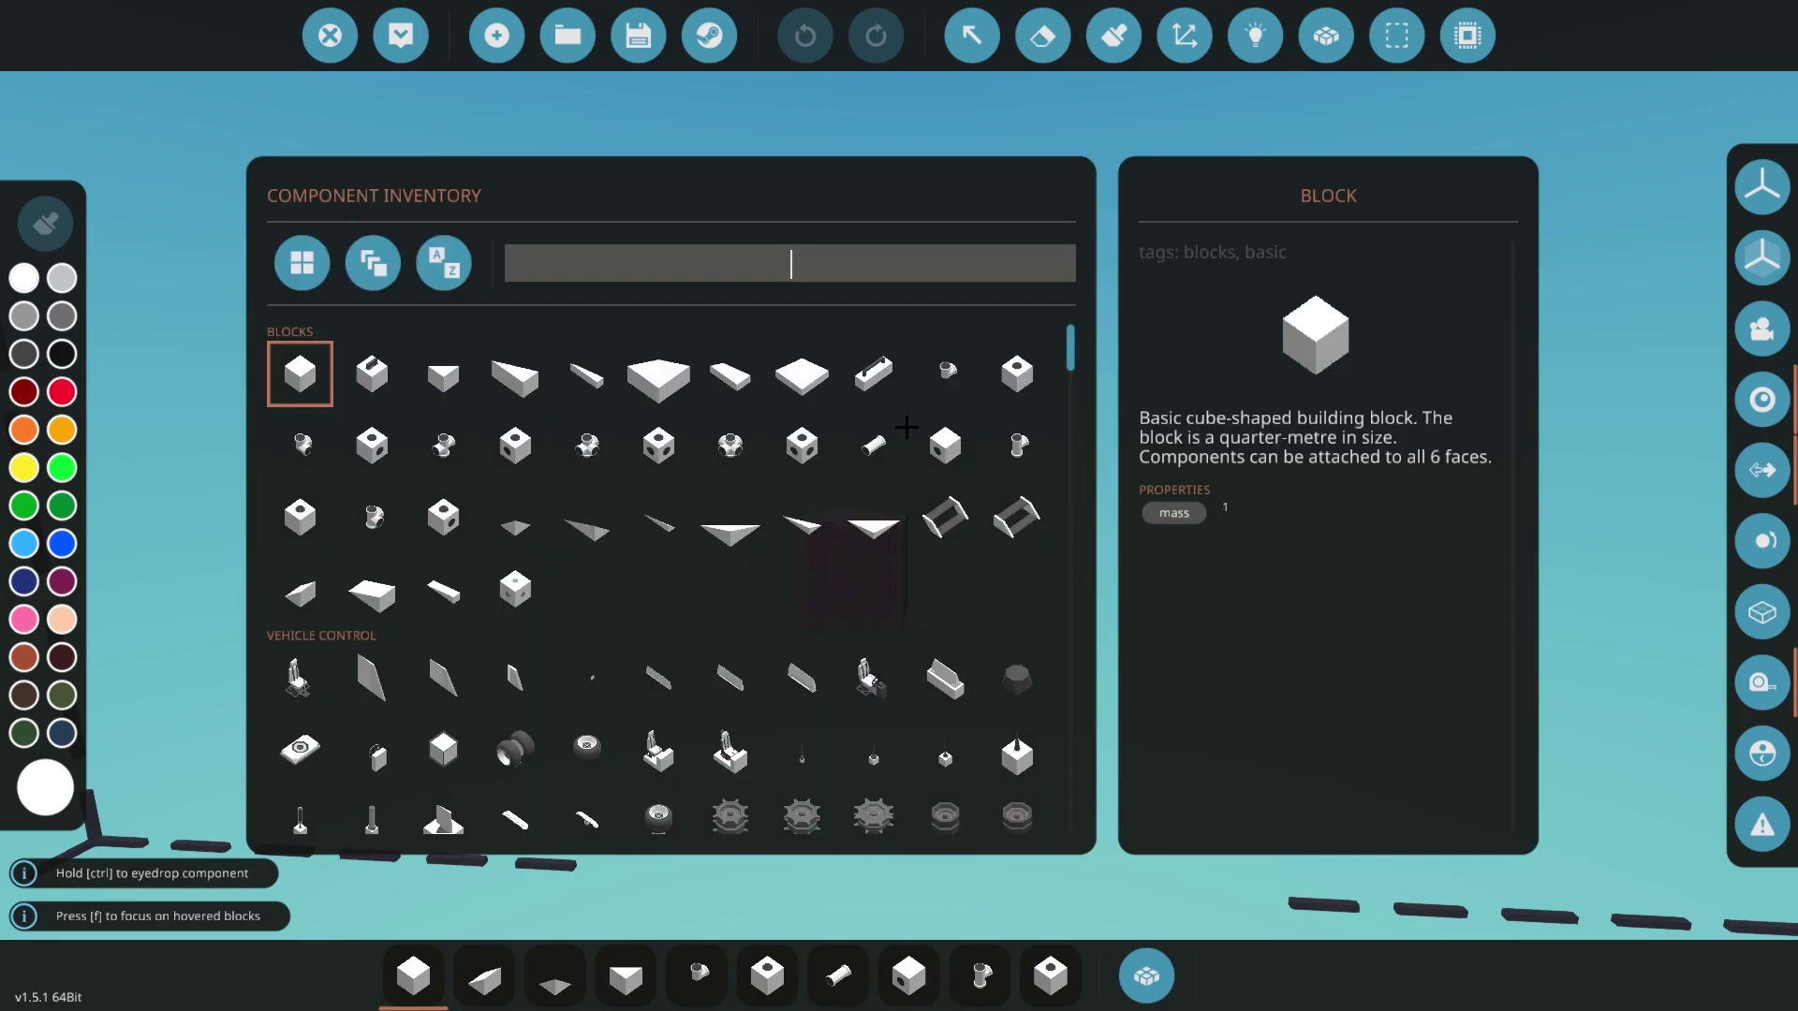
text(wei)
click(500, 403)
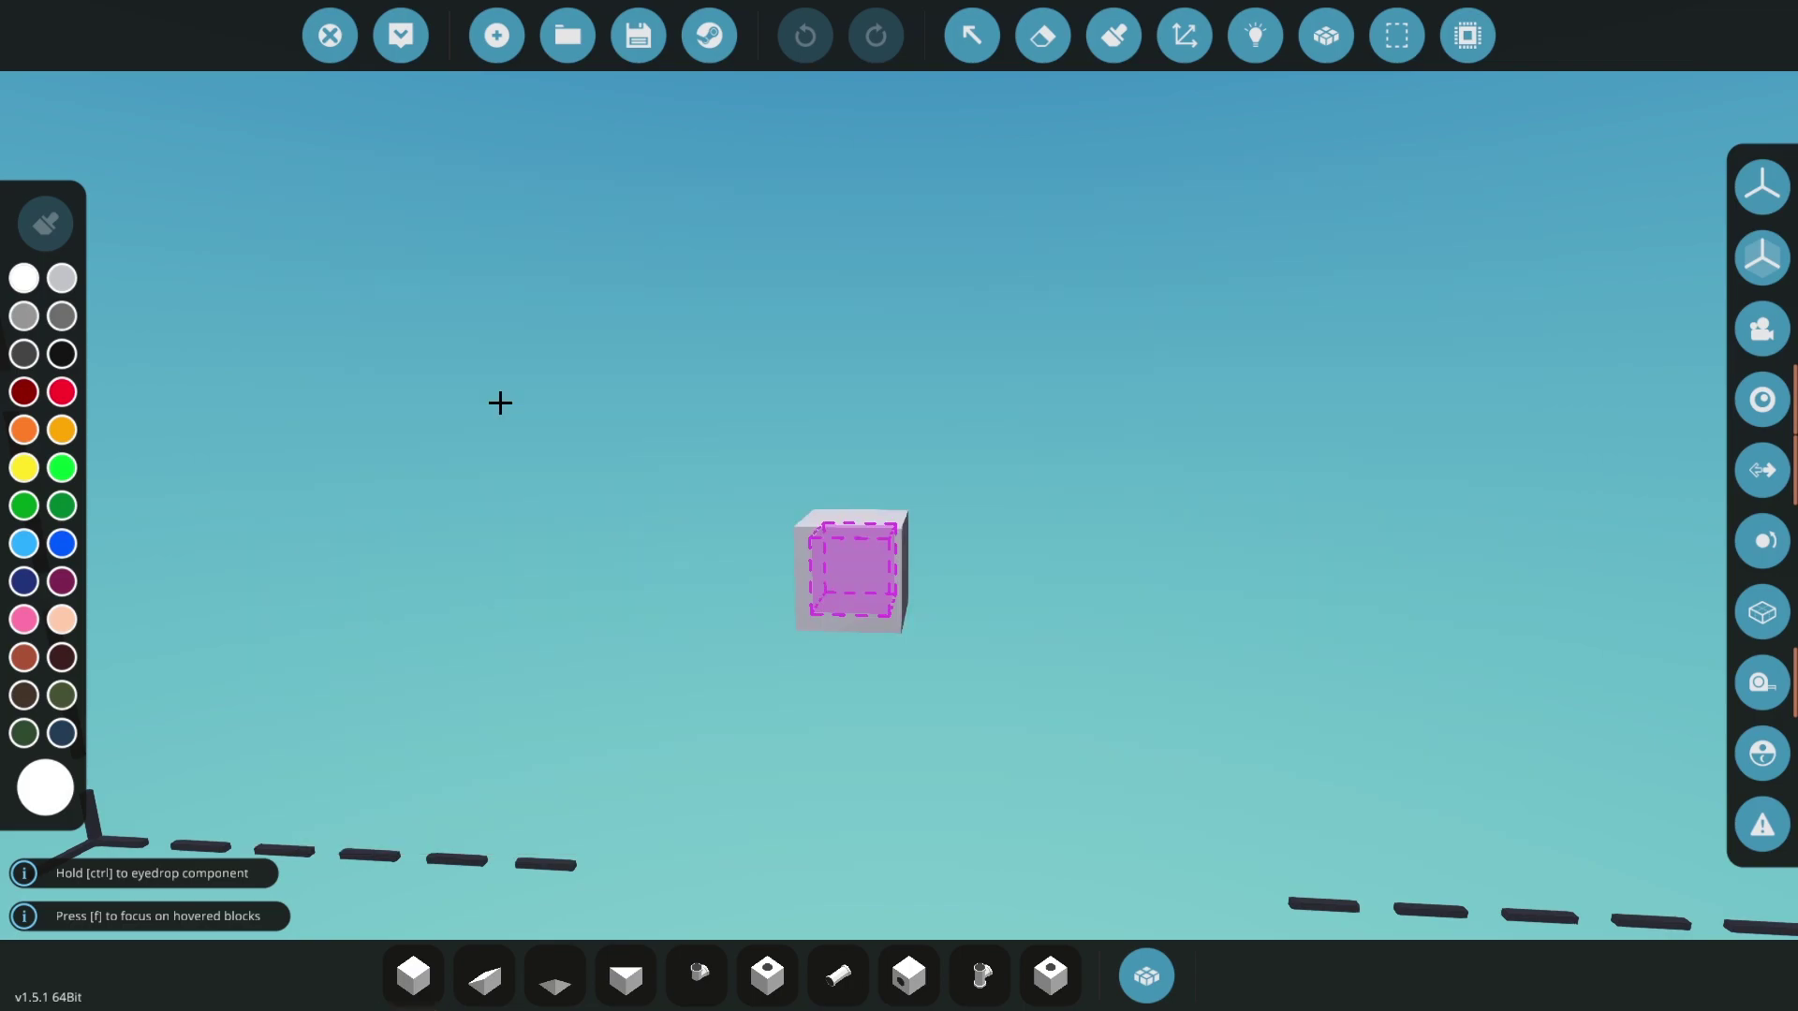
click(852, 515)
key(1)
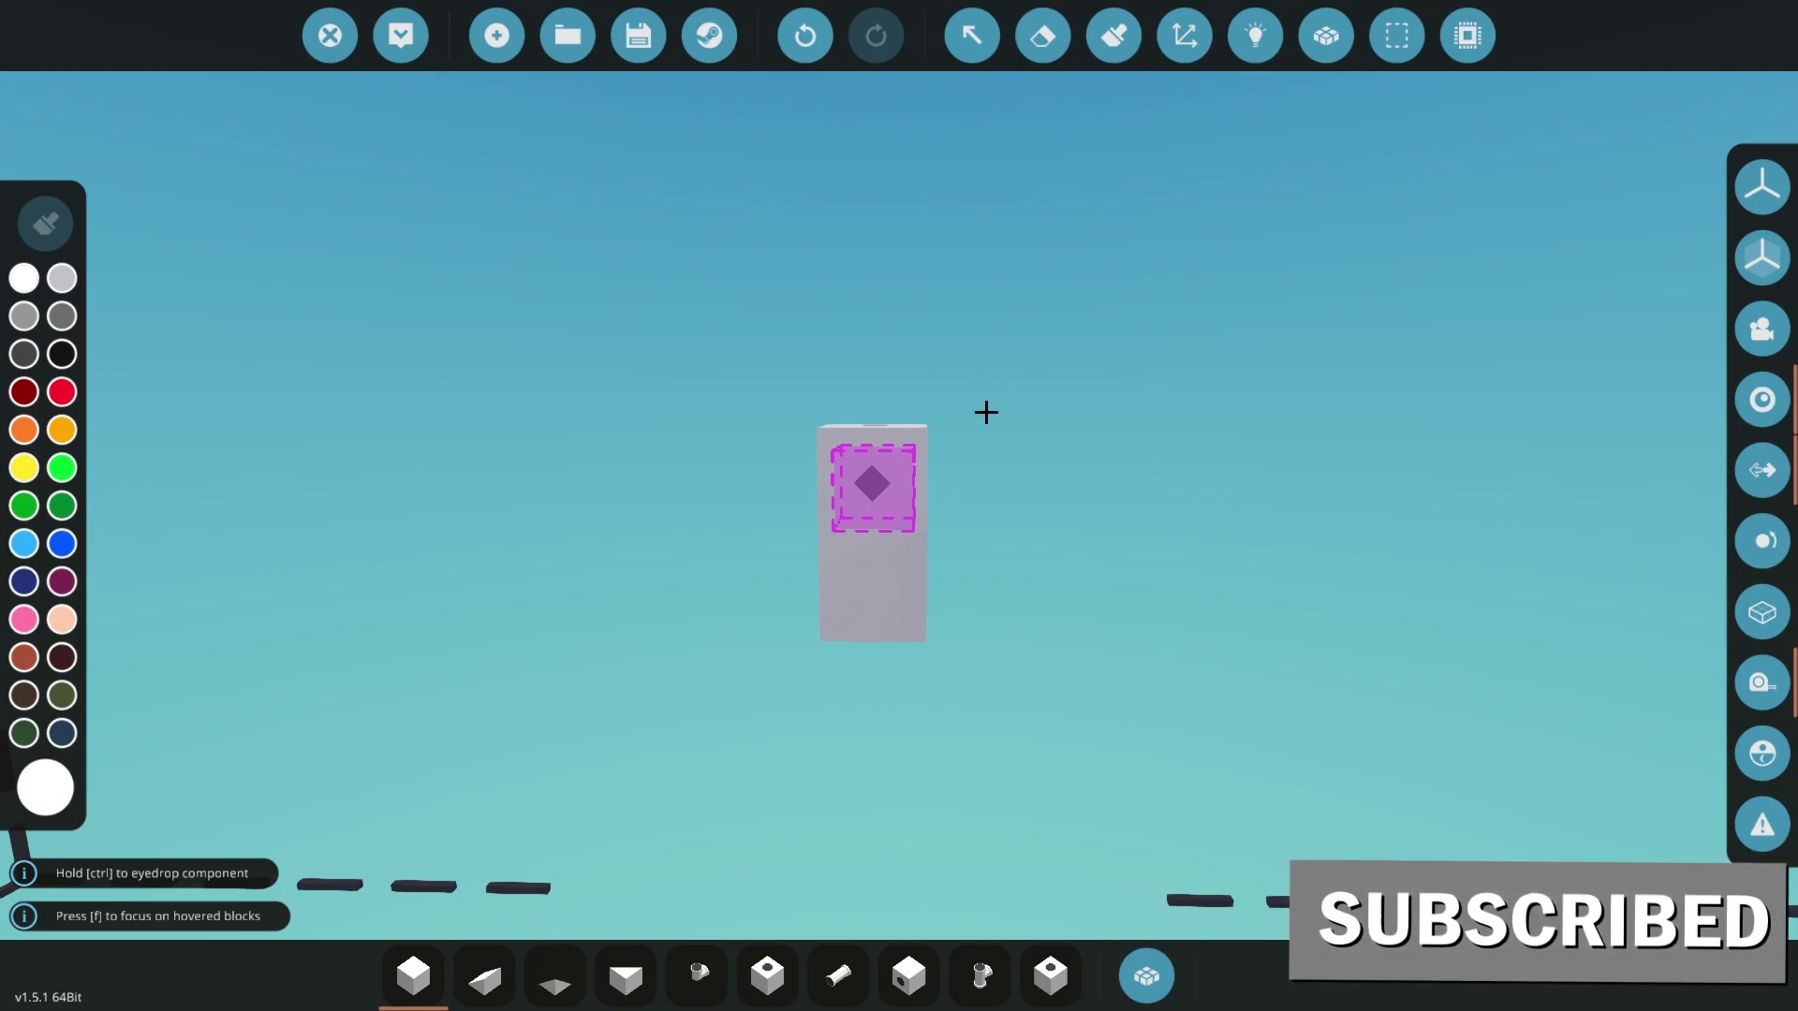
- Examine the magenta centre-of-mass marker from several sides with the weight block on top of the plain block
key(w)
key(d)
key(w)
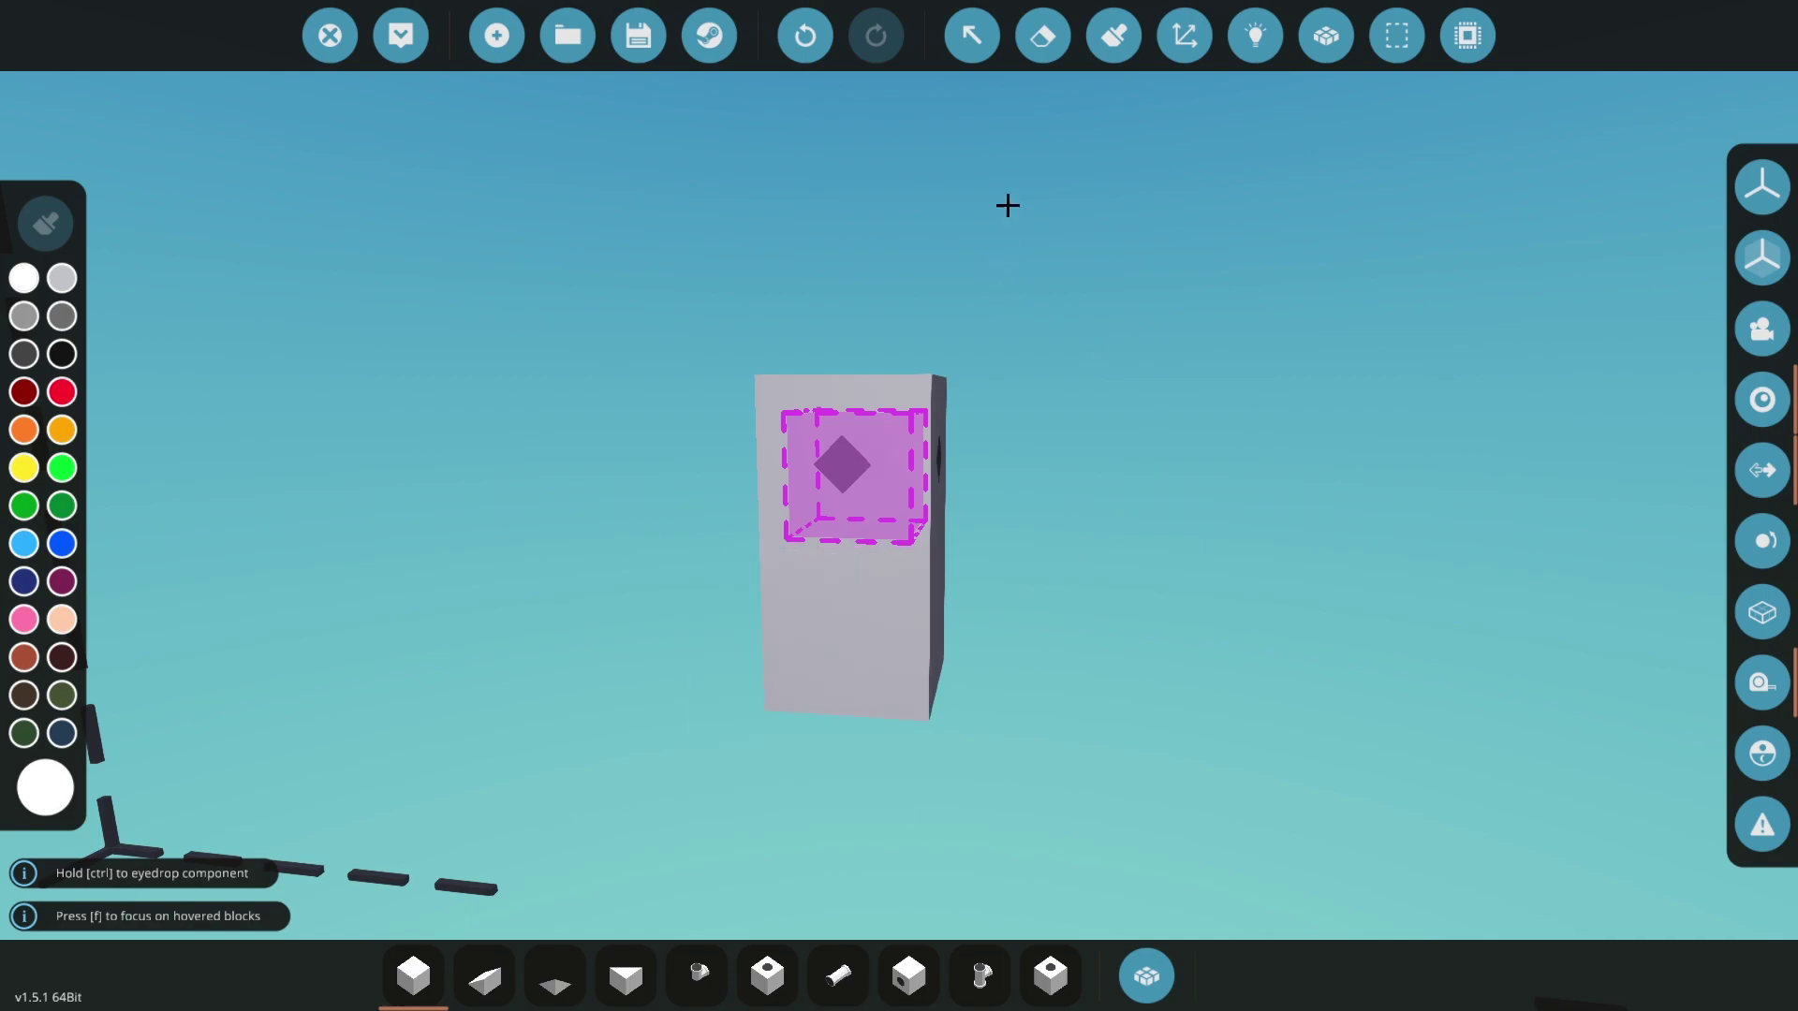
key(a)
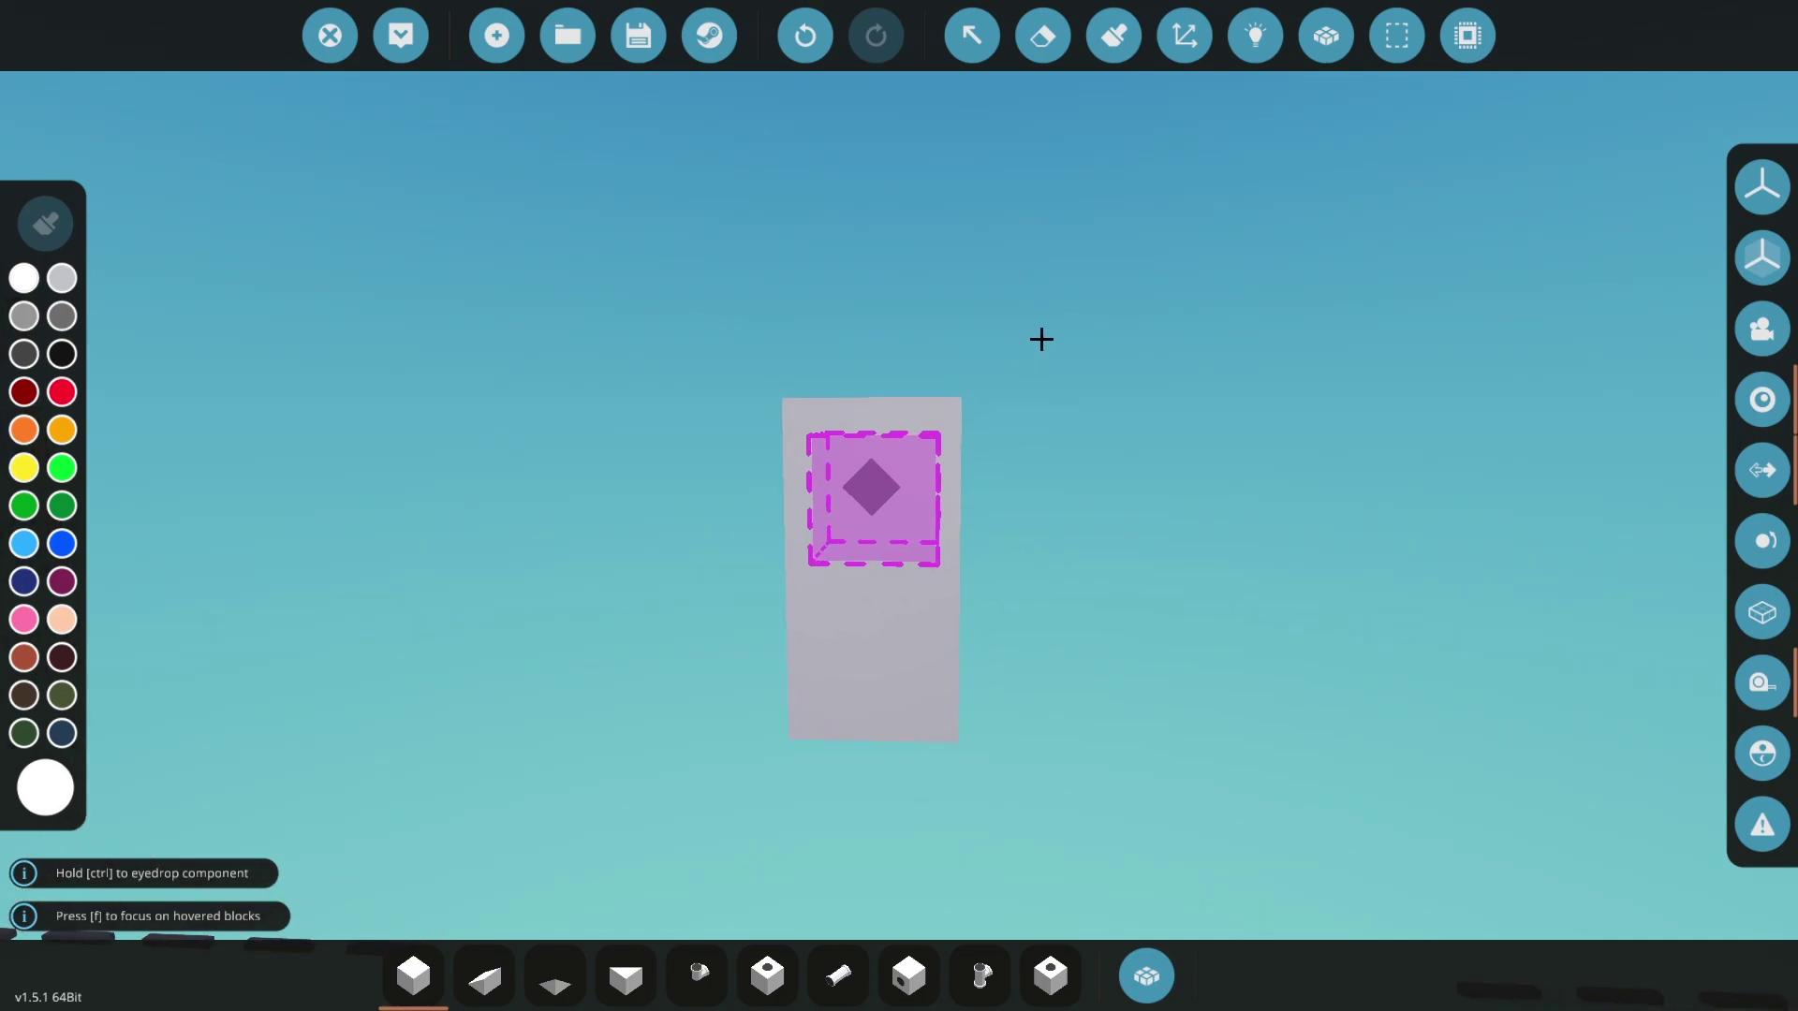
key(d)
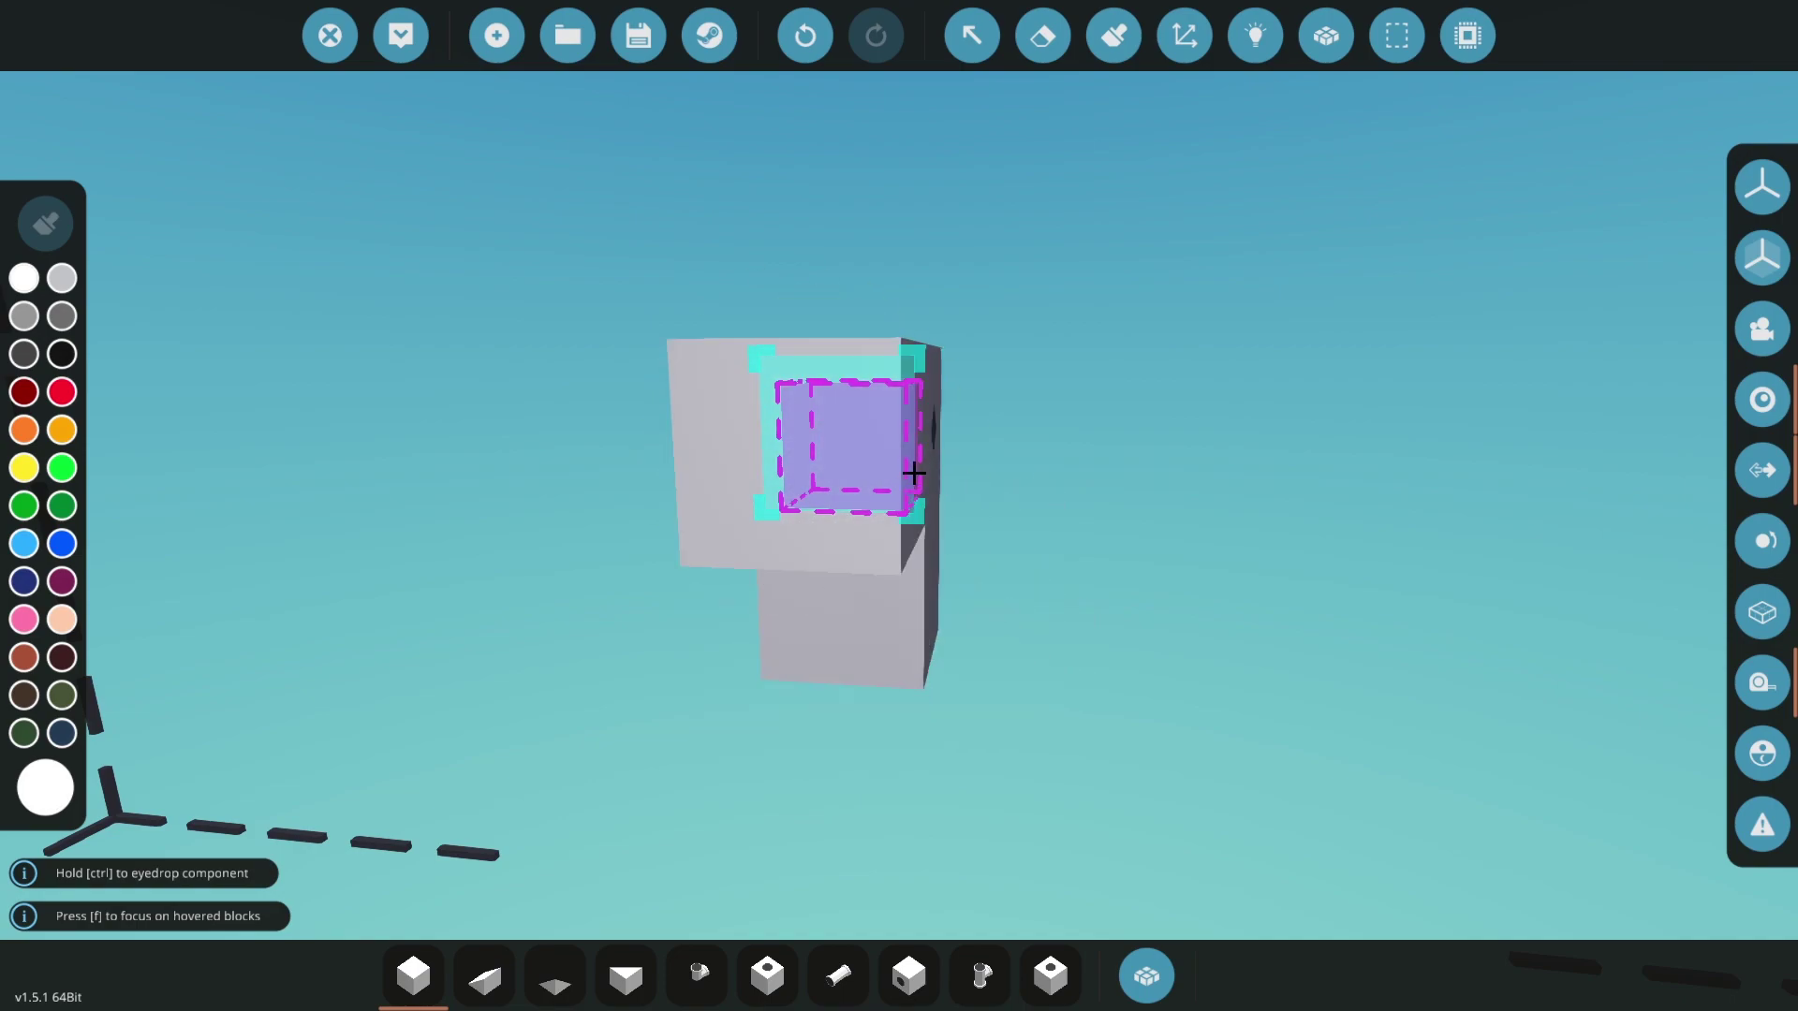
key(d)
key(d)
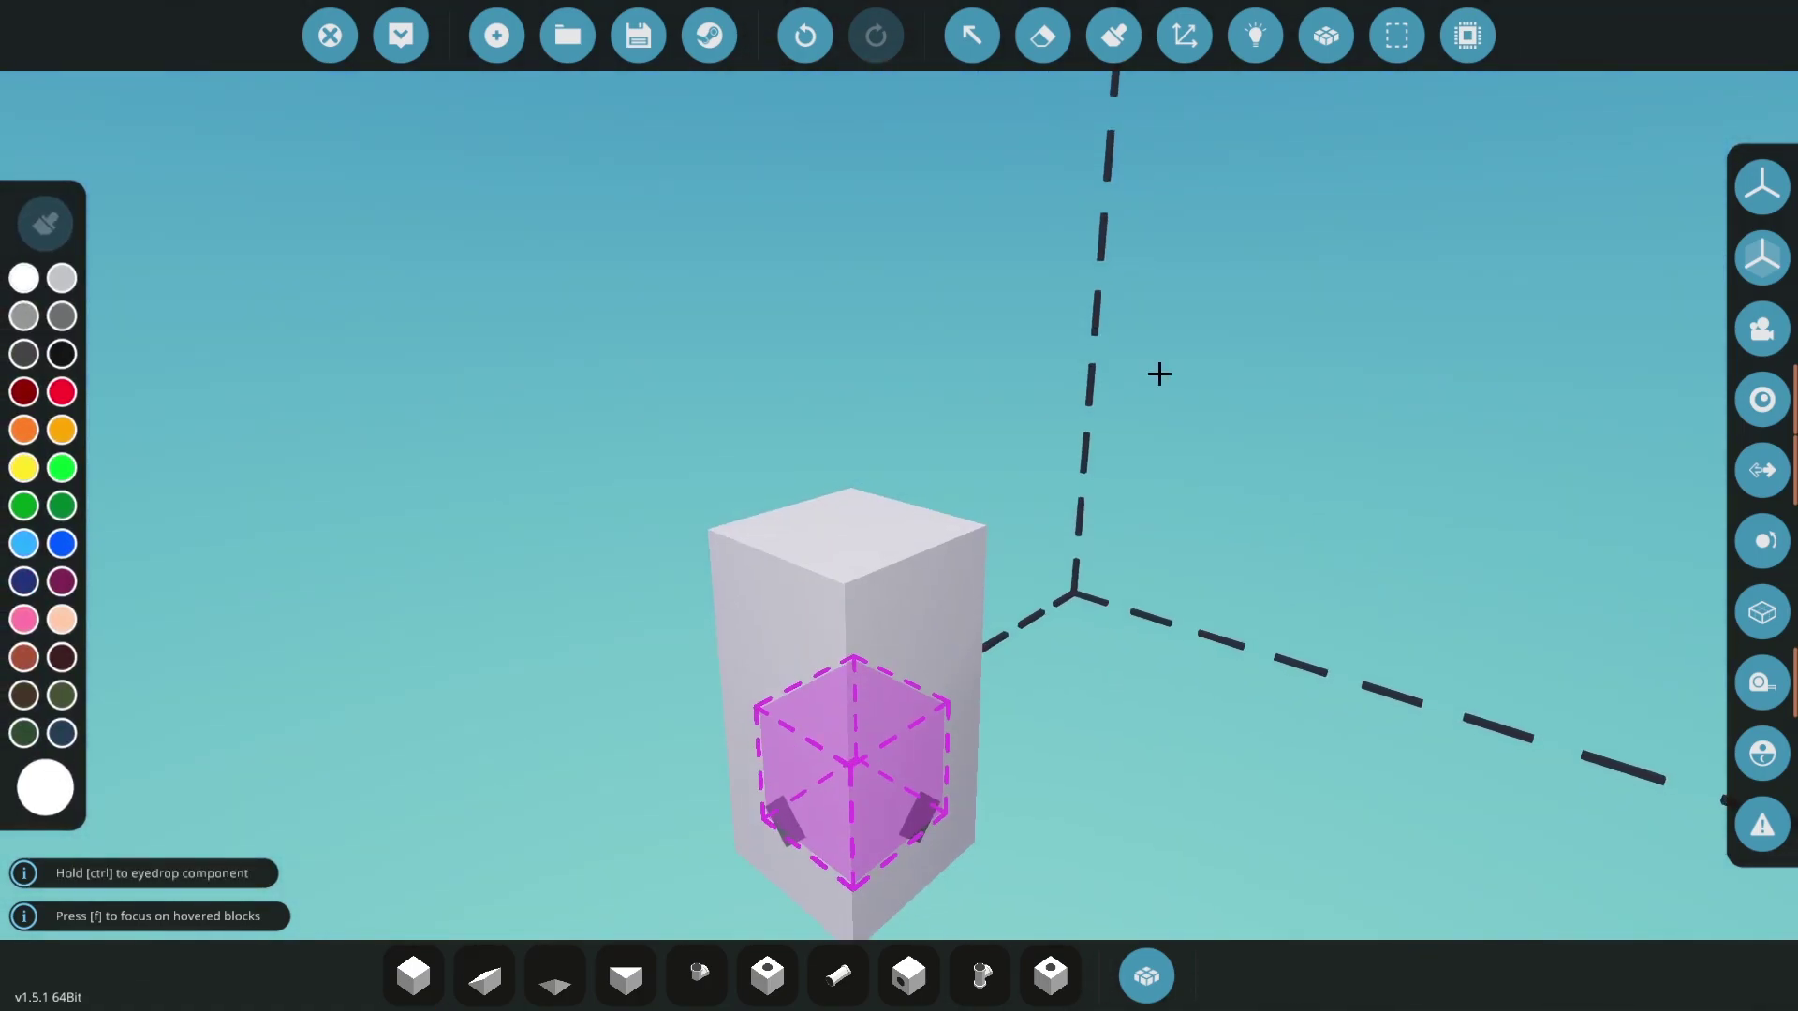
- Examine the centre-of-mass marker from several sides with the weight block beneath the plain block
key(1)
key(d)
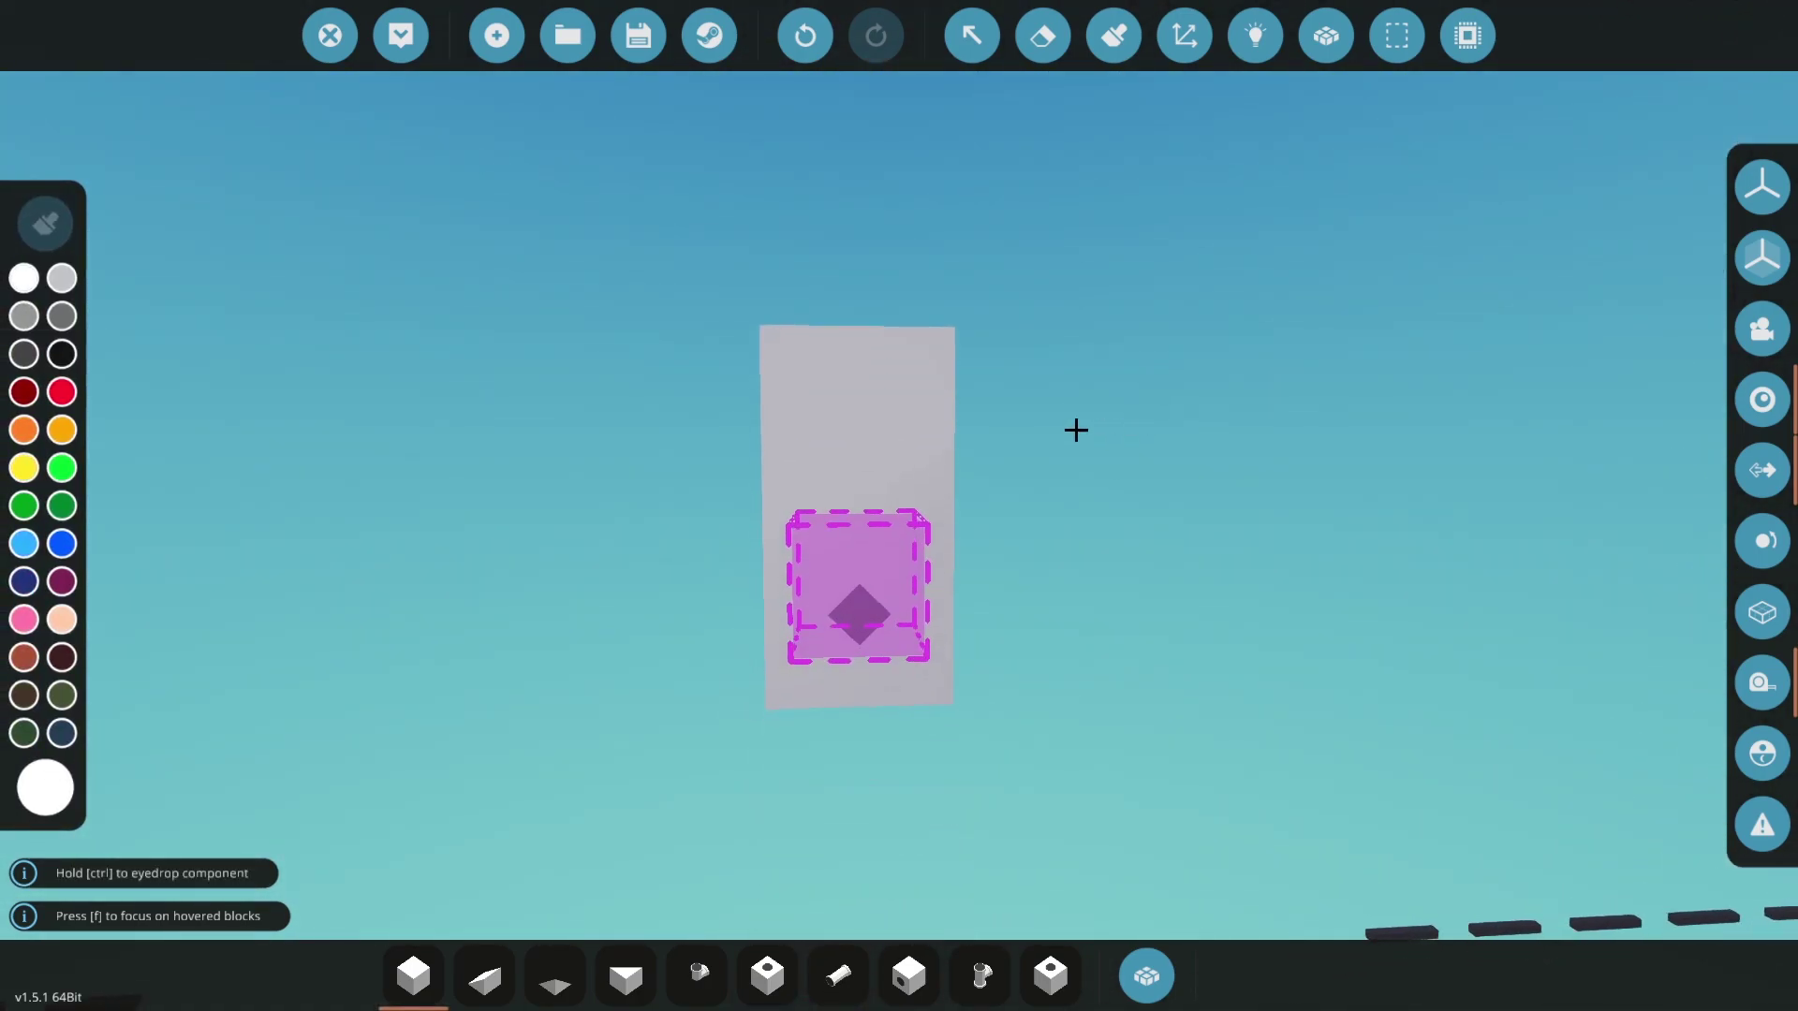
key(a)
key(a)
click(990, 621)
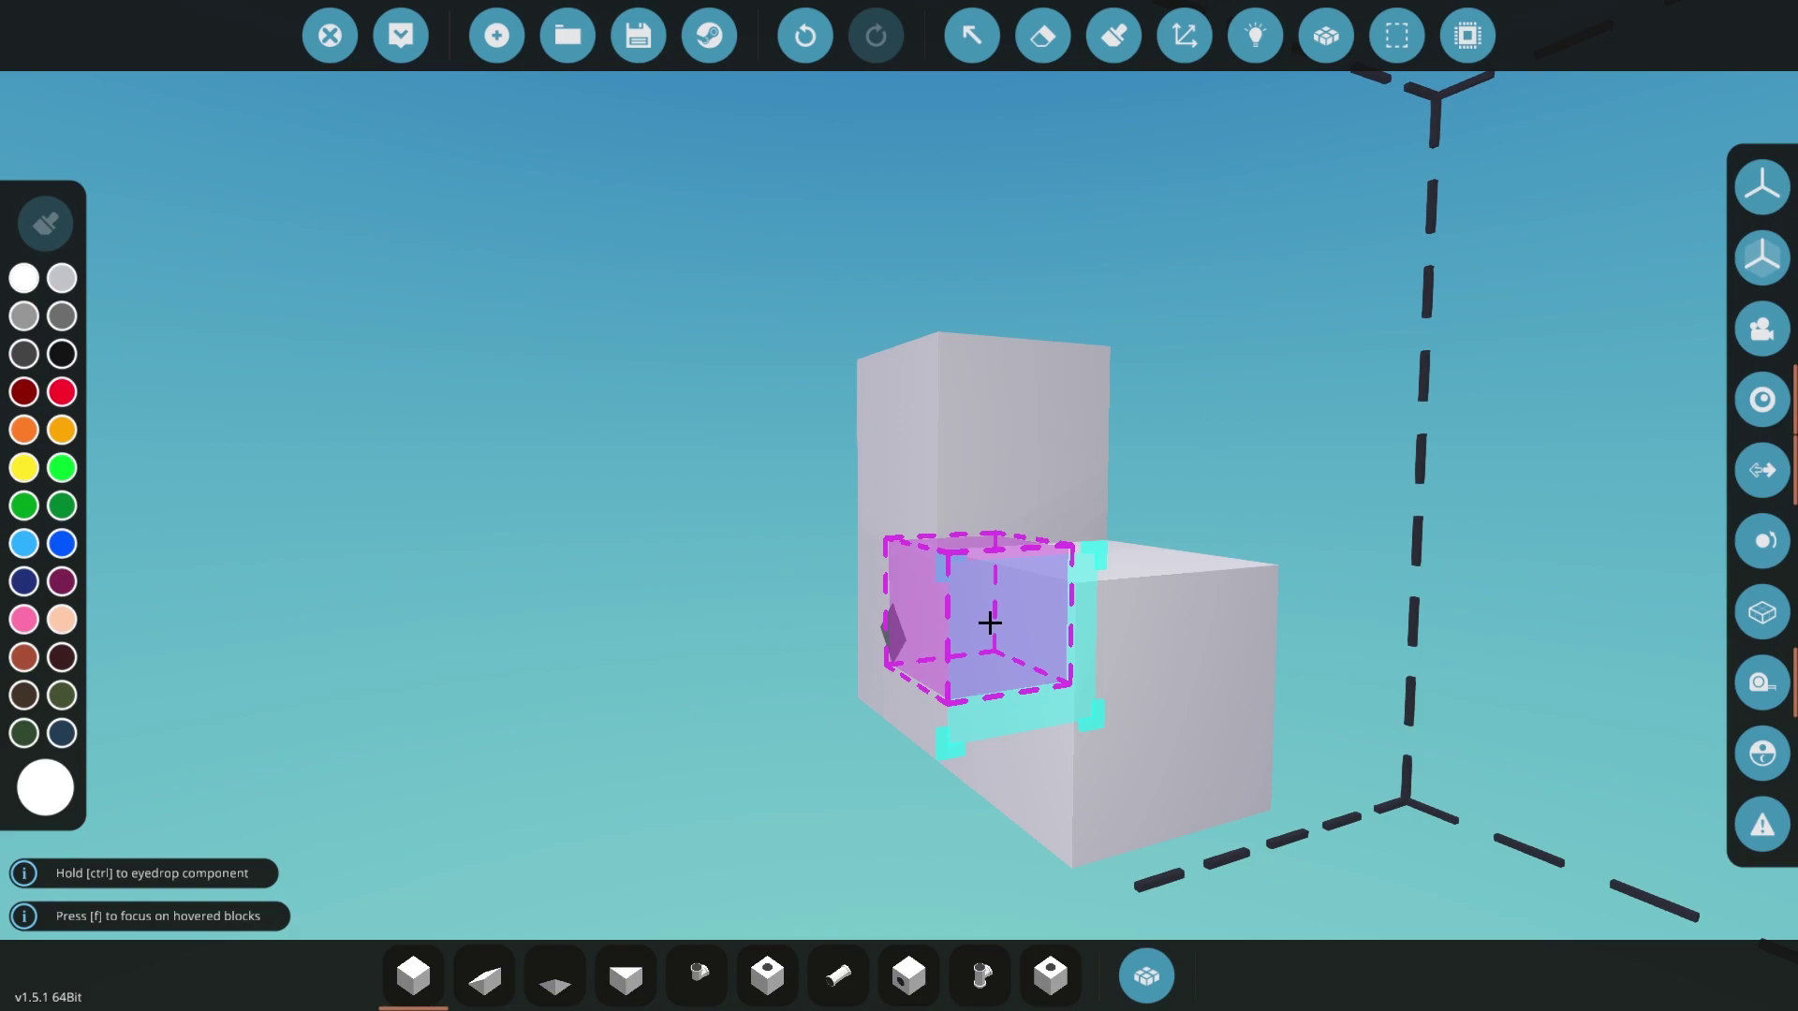
key(e)
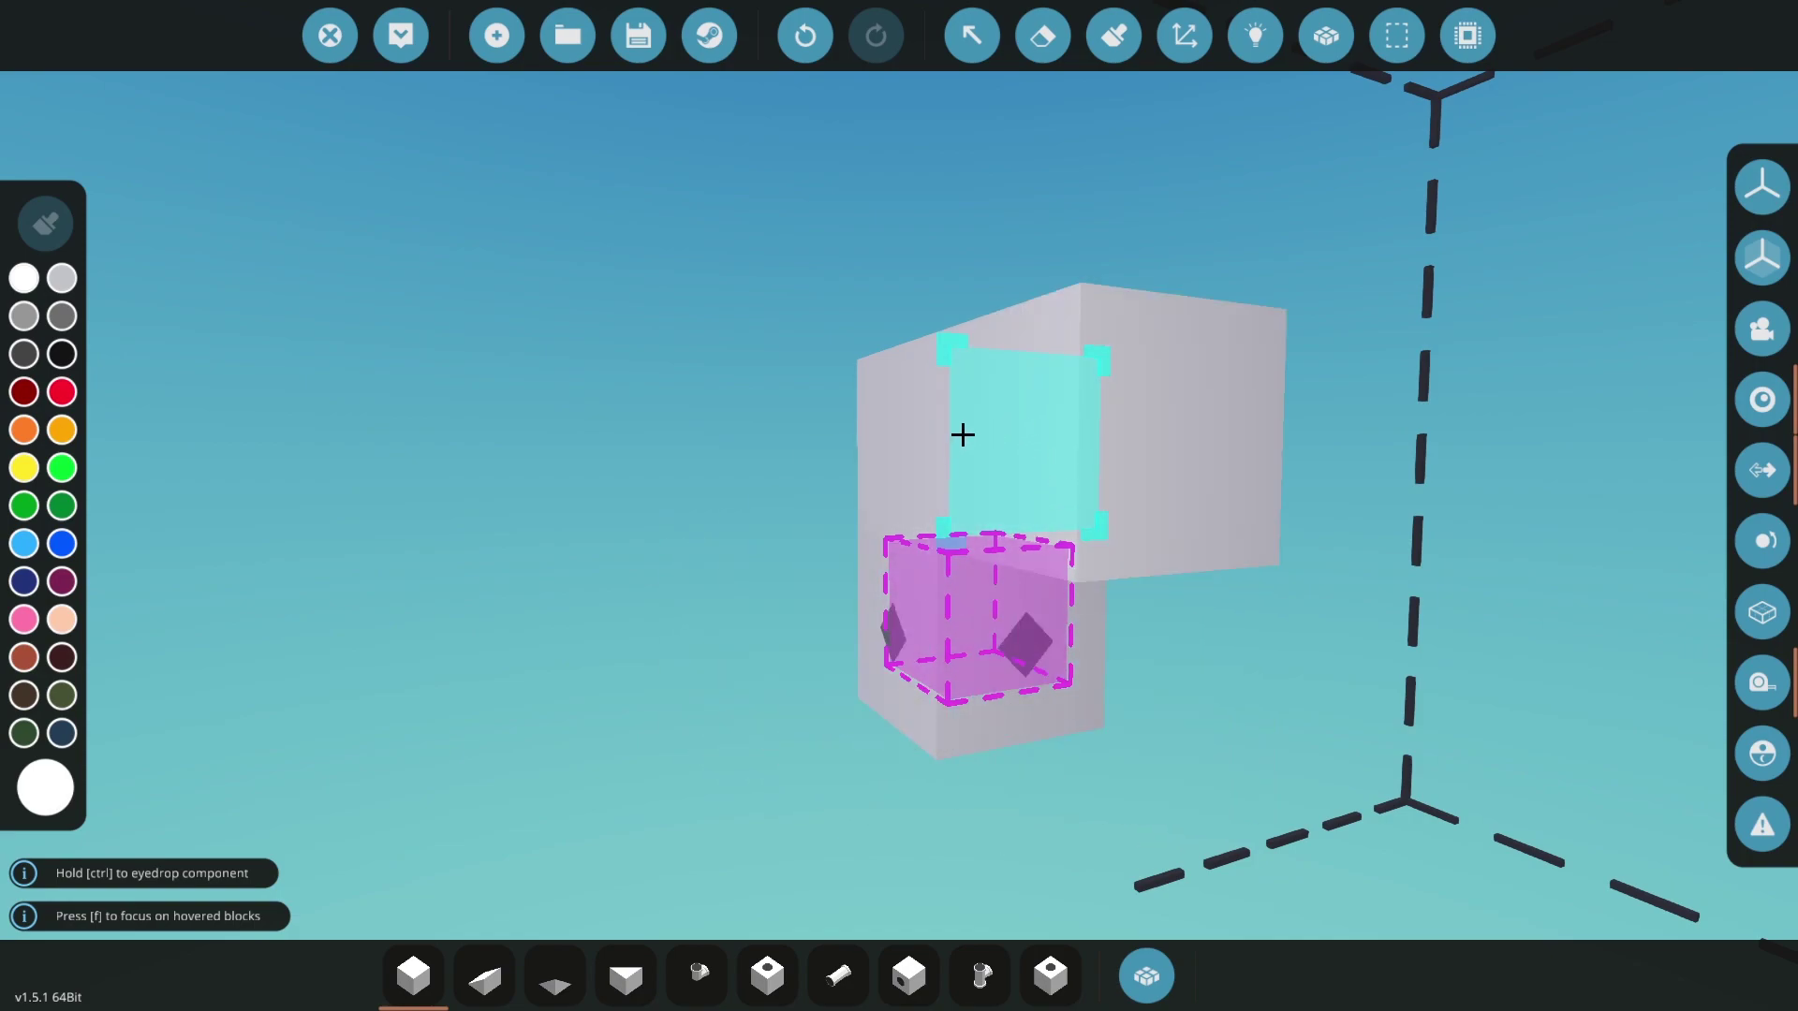
key(a)
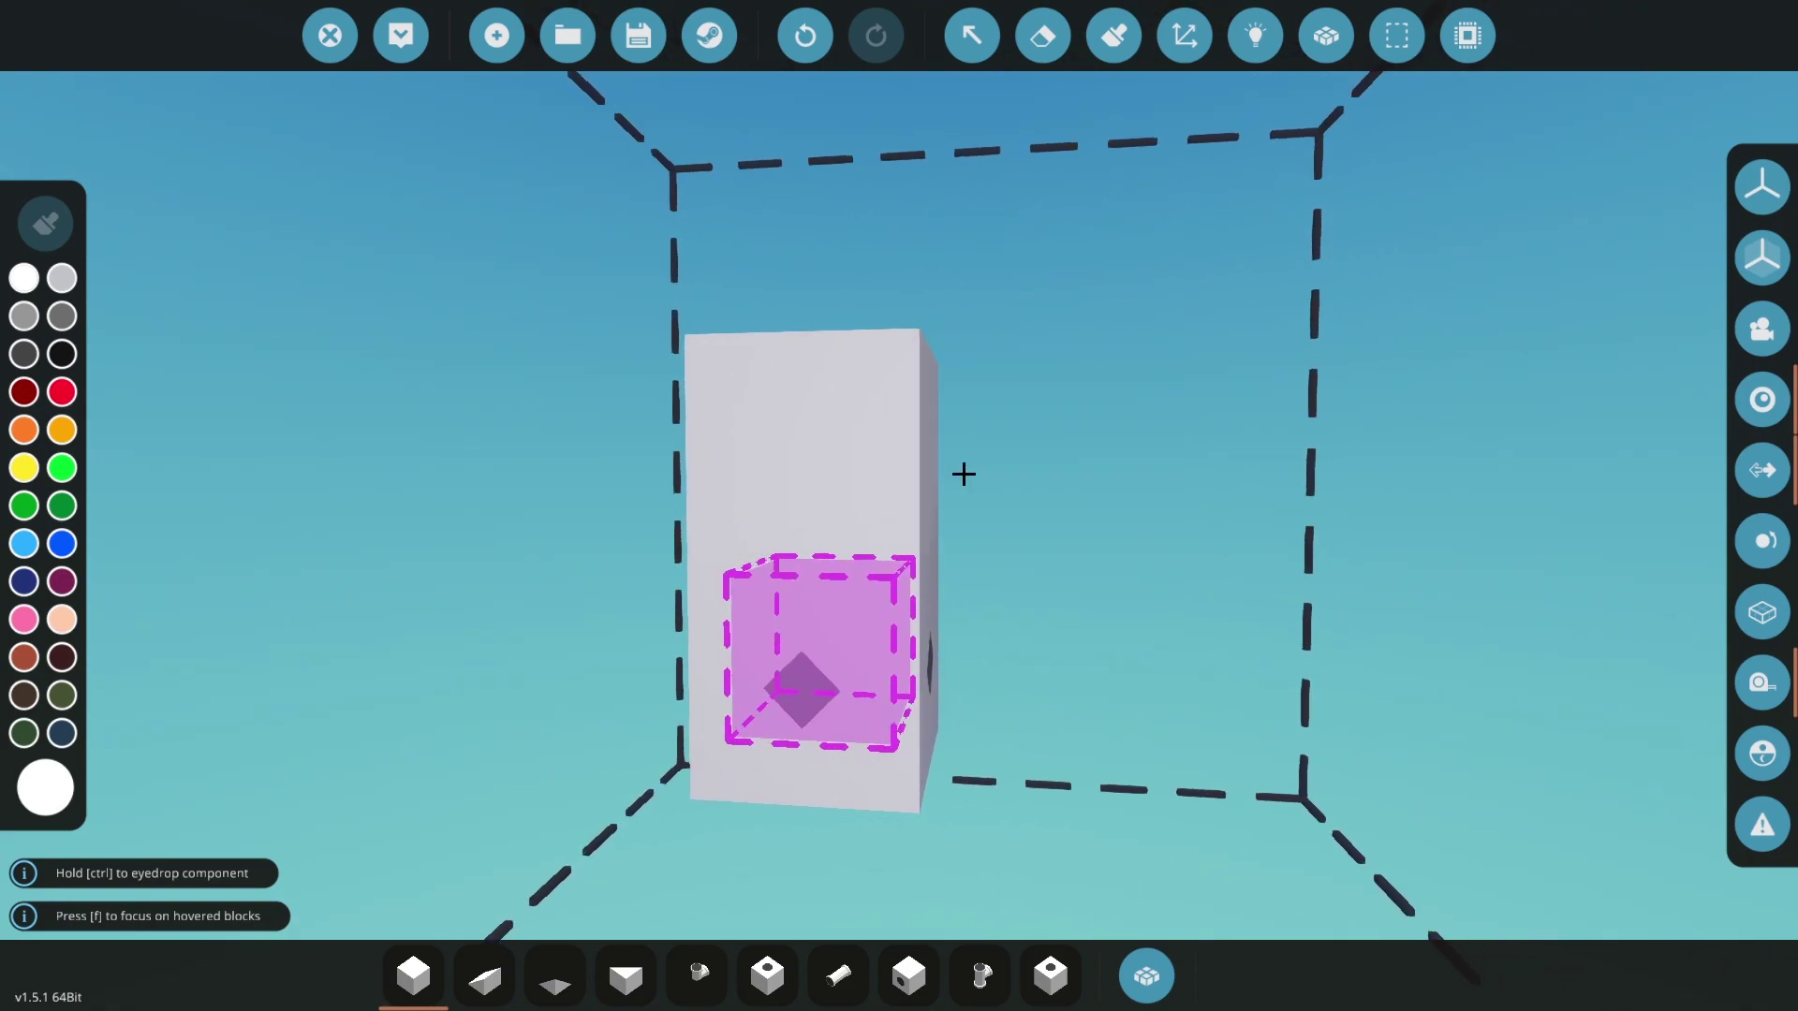
- Sample the existing weight block and attach more weight blocks around the stack to shift its centre of mass
right_click(888, 681)
ctrl+click(899, 646)
click(919, 514)
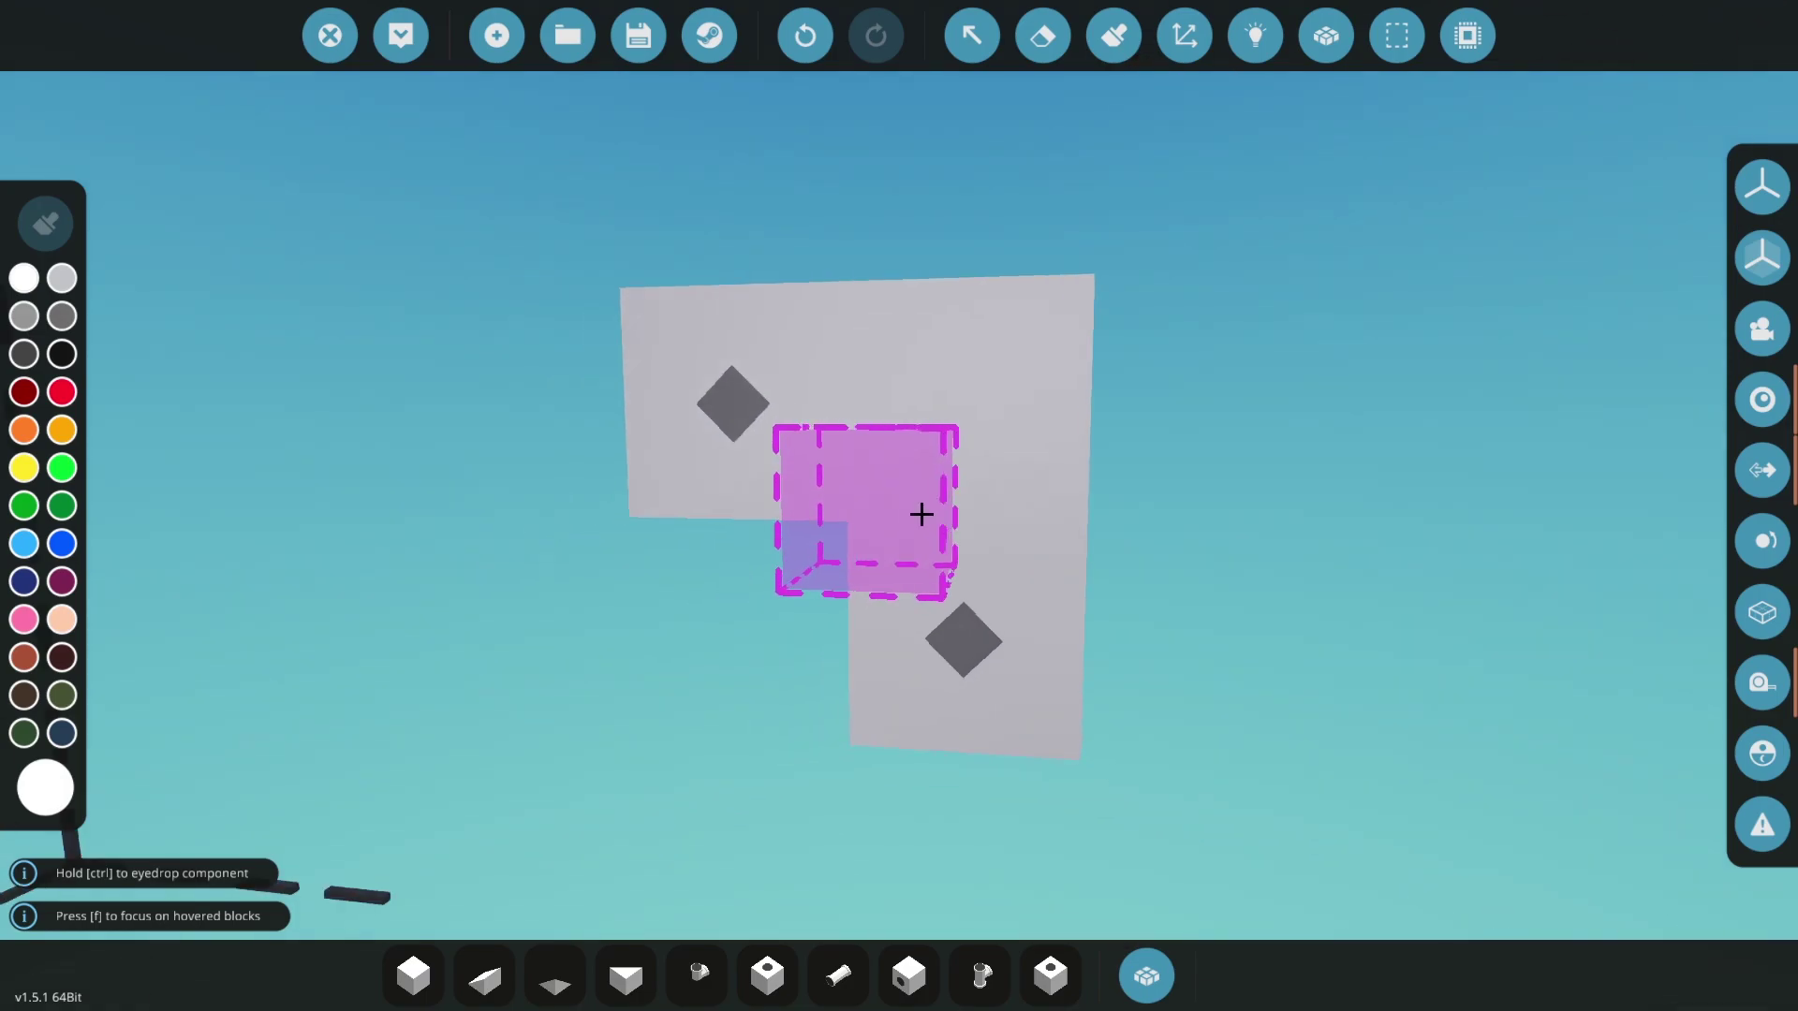
click(820, 403)
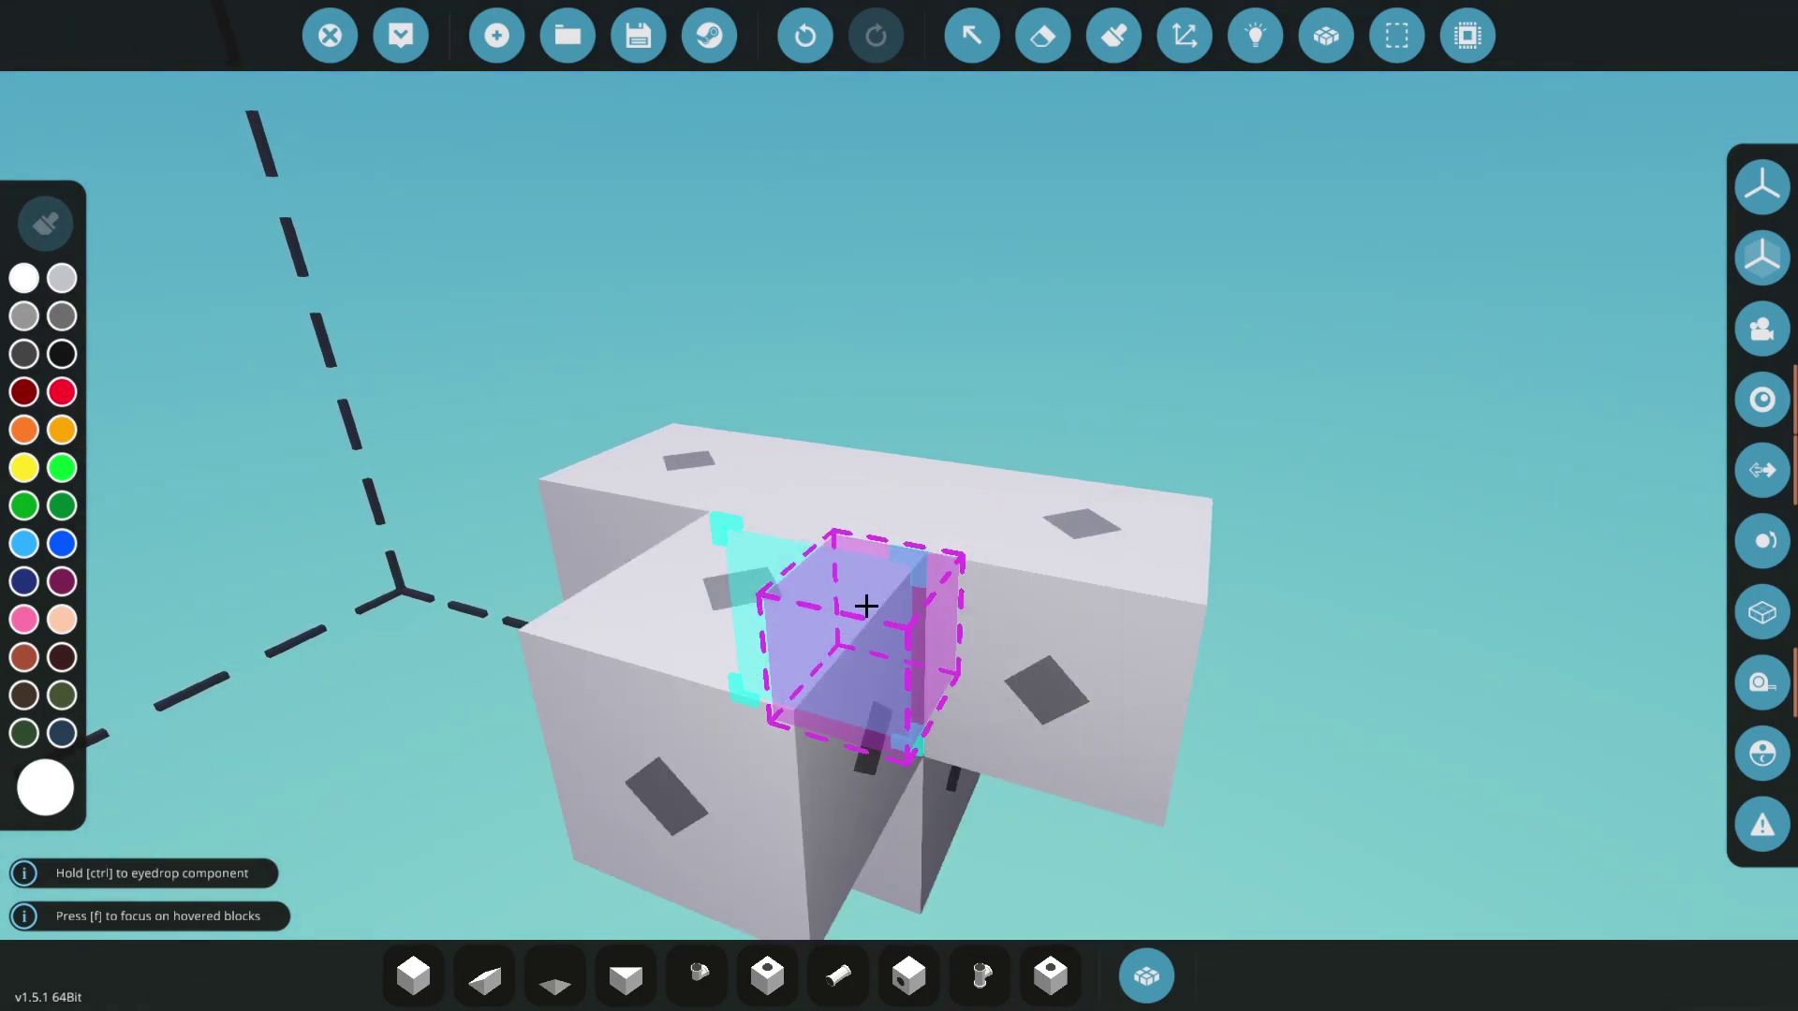
drag(866, 606, 824, 574)
click(691, 530)
drag(646, 522, 742, 506)
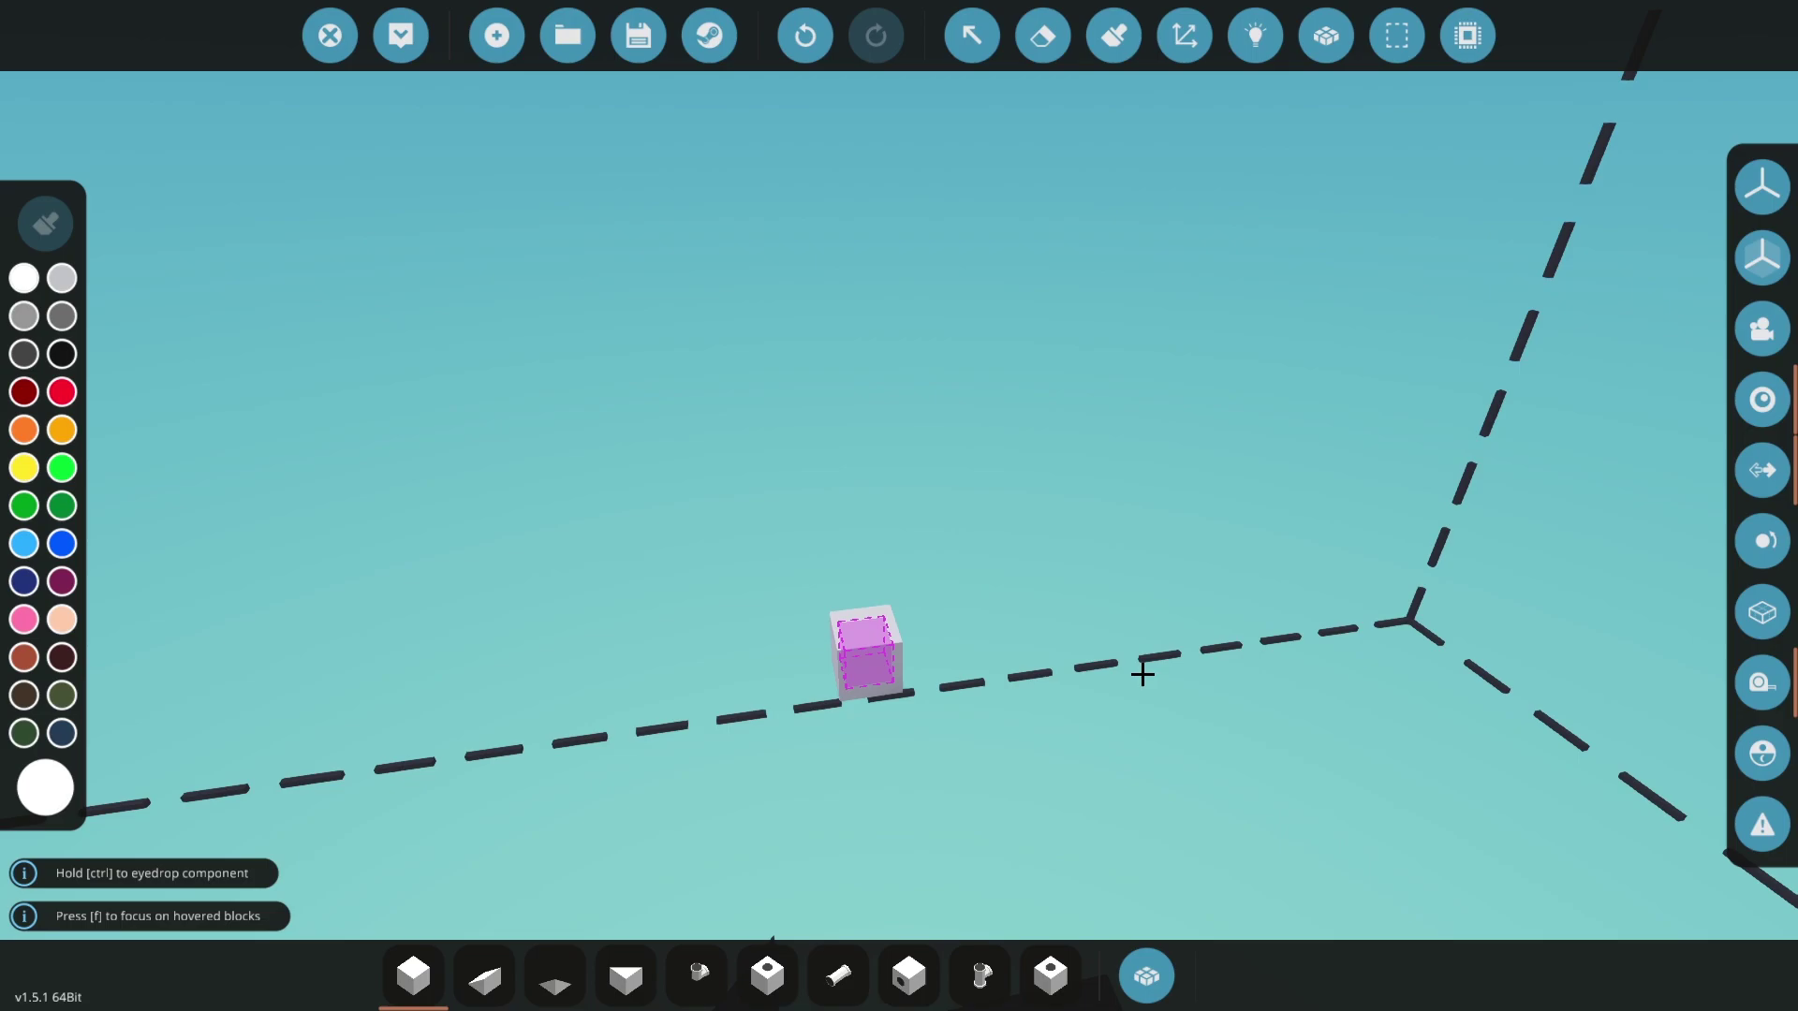
- Clear the component inventory search and browse the categories from blocks and propulsion through logic, fluid and jet engines to weapons
key(Tab)
key(BackSpace)
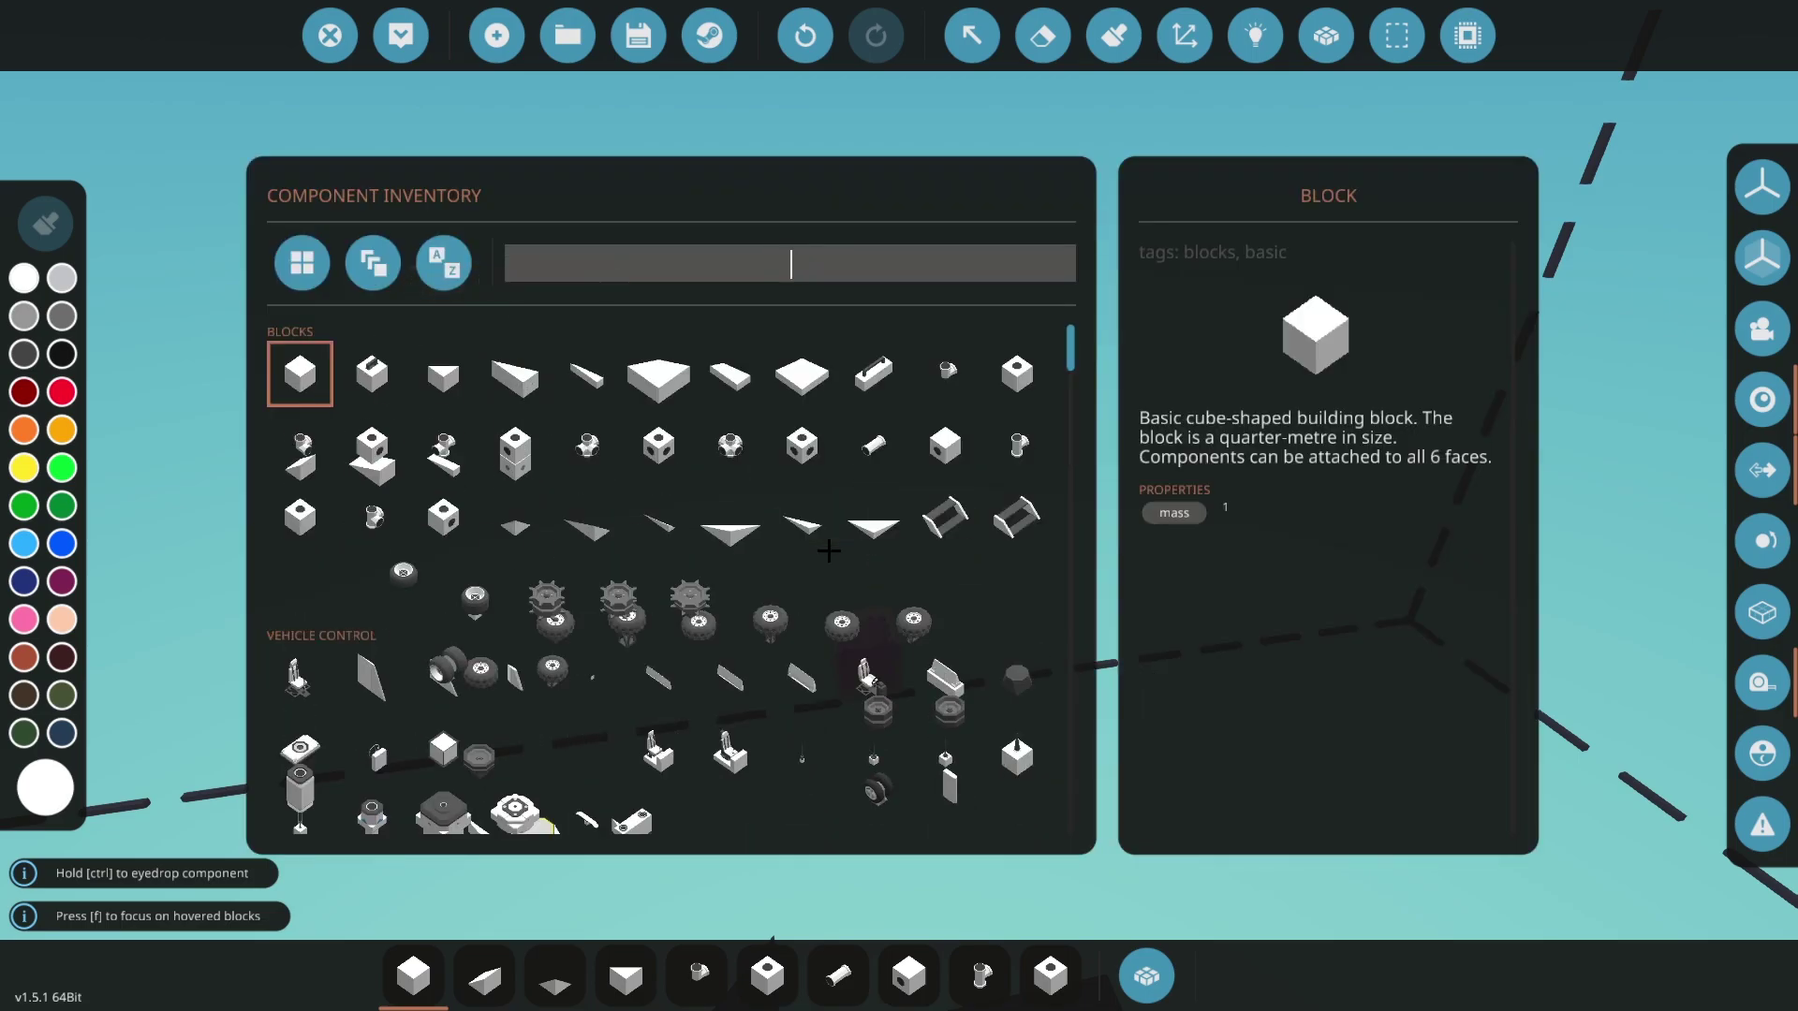
scroll(829, 551, down, 10)
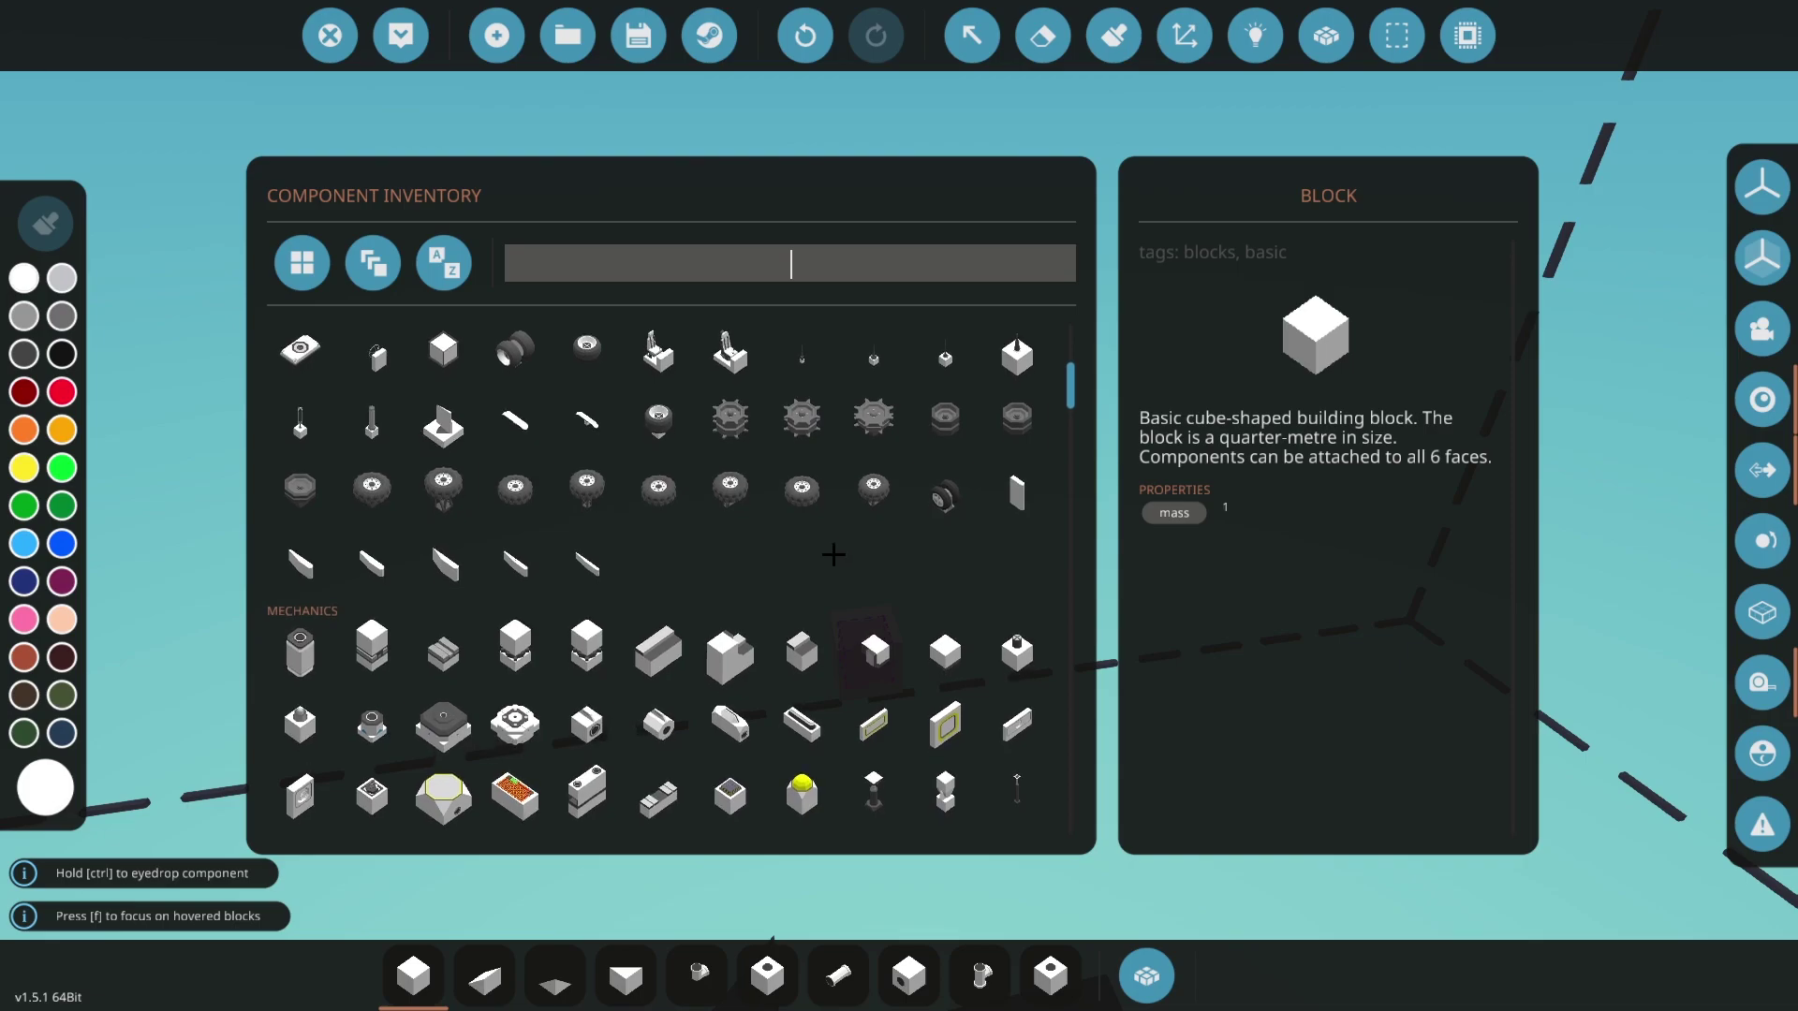
scroll(831, 553, down, 5)
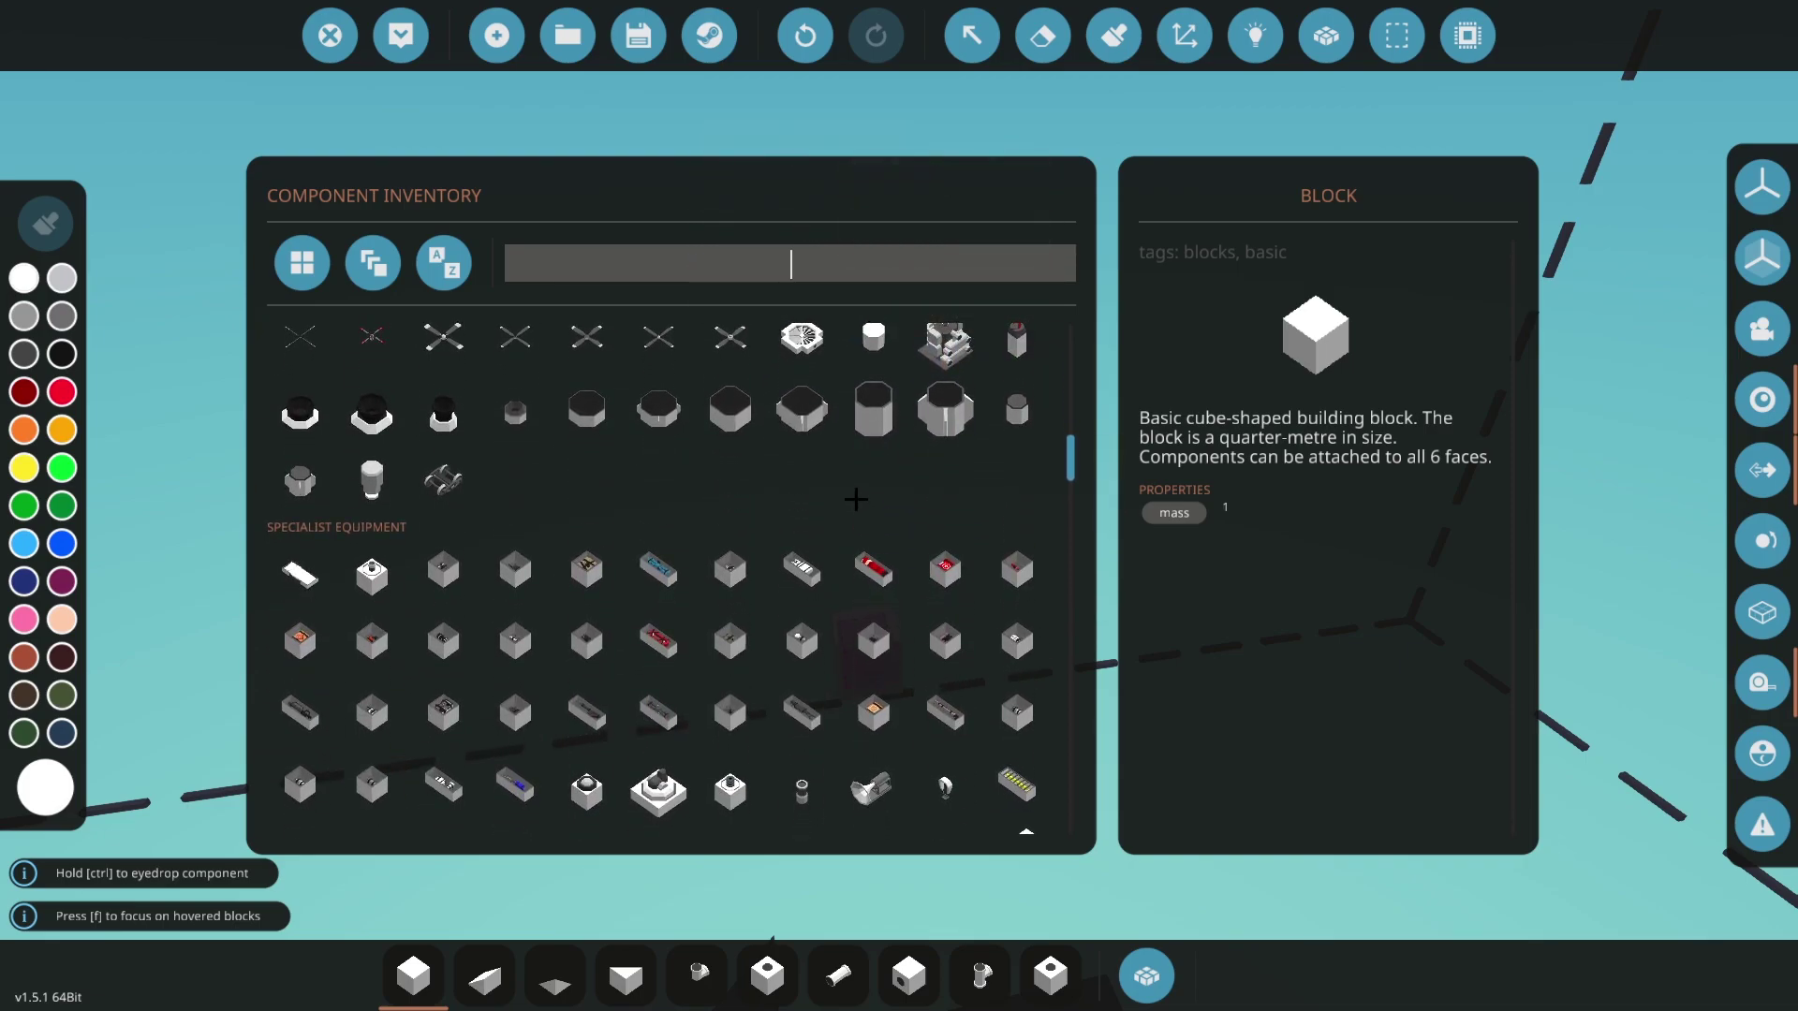
scroll(882, 508, up, 4)
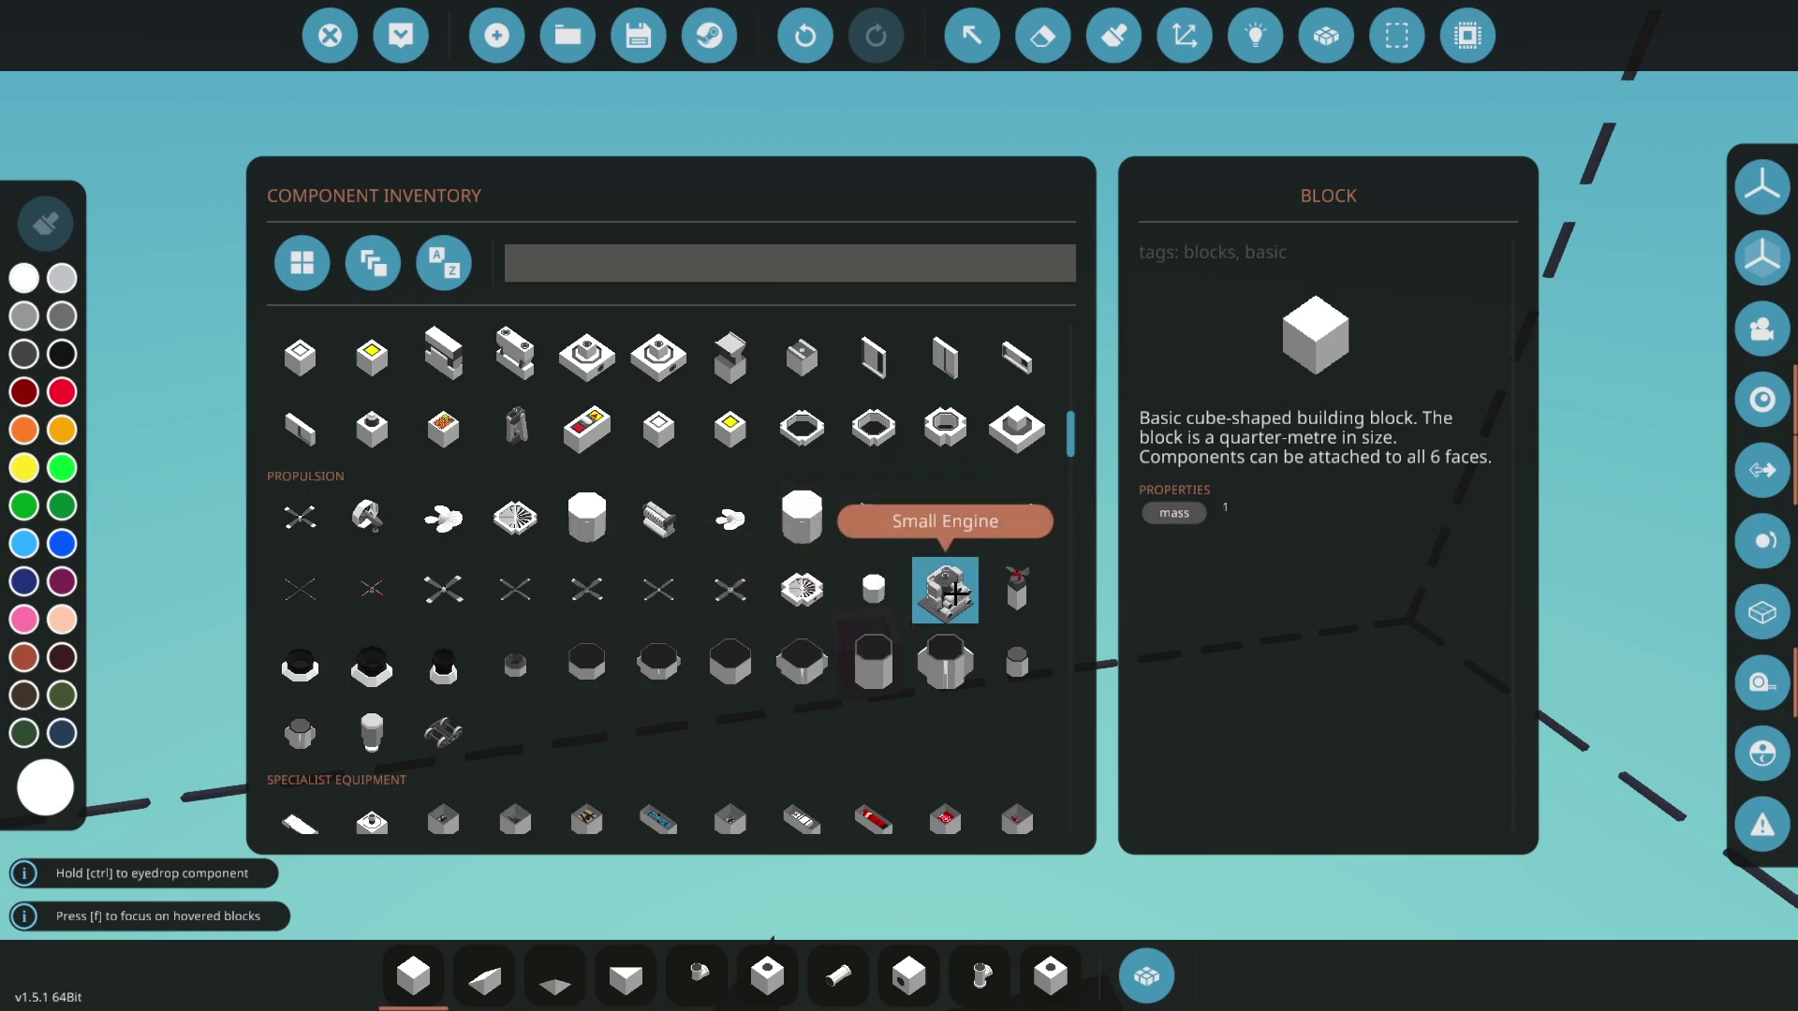
scroll(955, 593, down, 10)
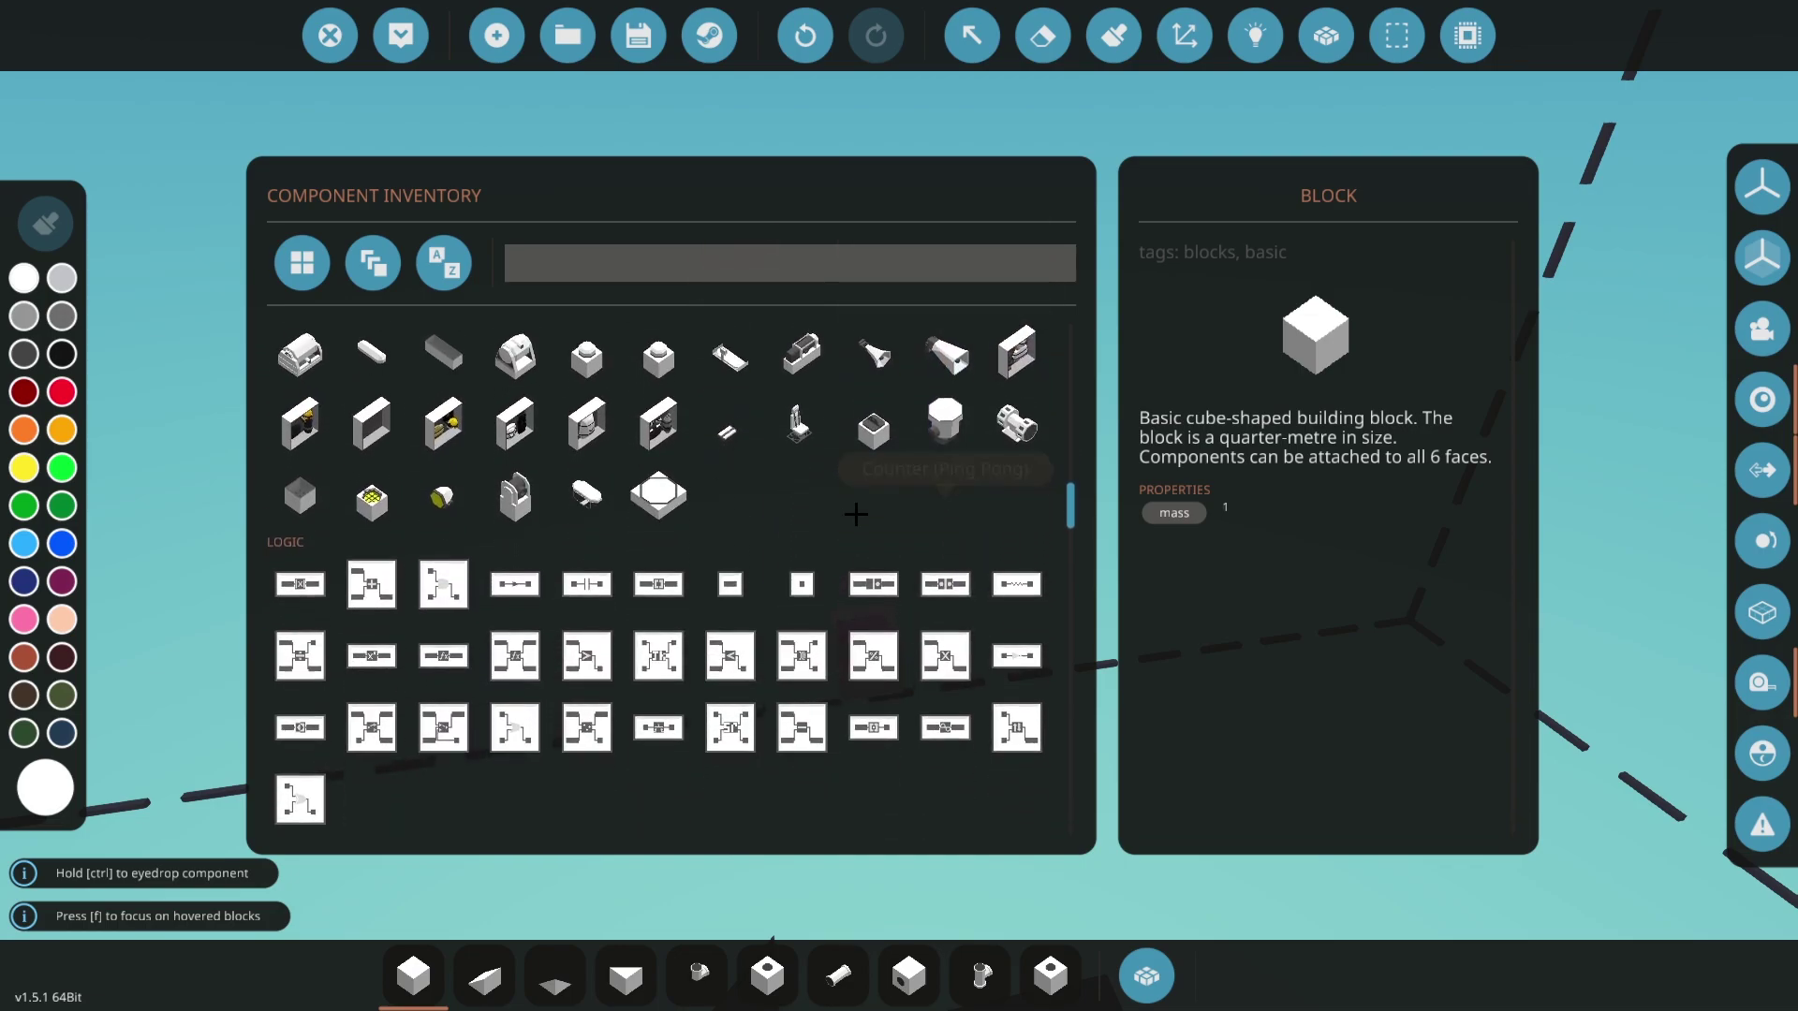
scroll(847, 510, down, 5)
scroll(836, 553, down, 6)
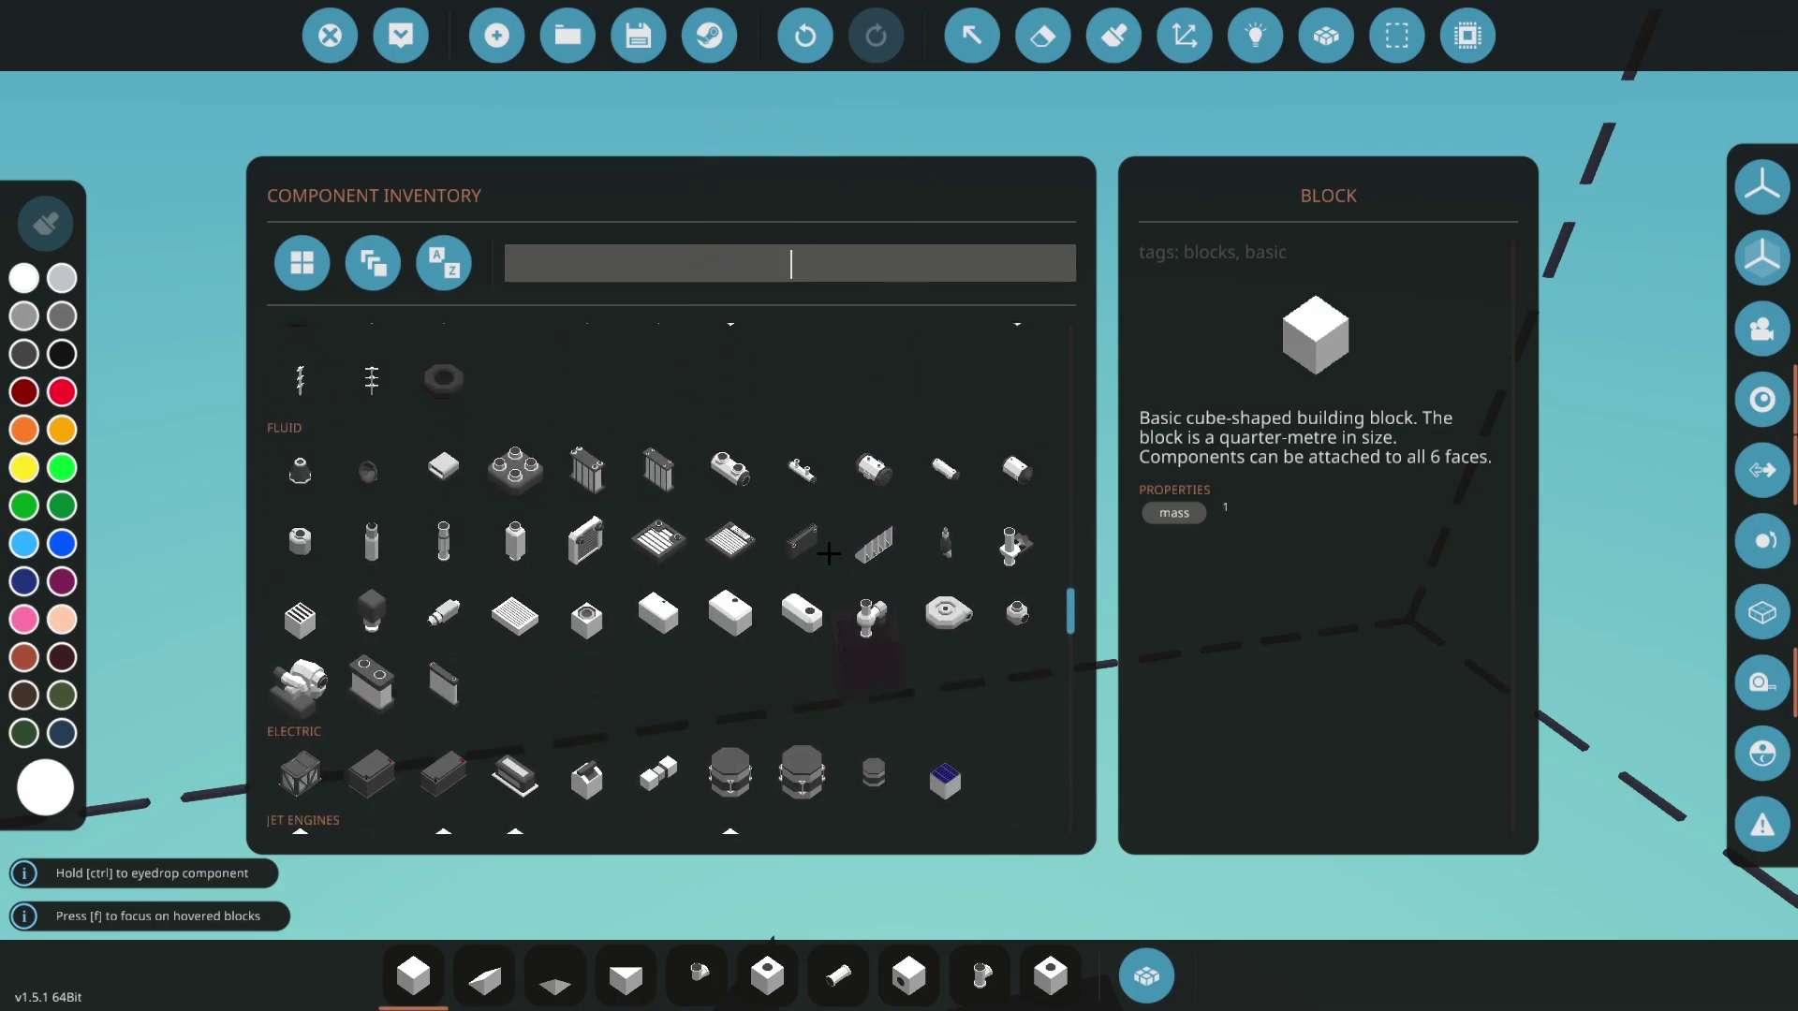
scroll(827, 553, down, 4)
scroll(1012, 563, down, 2)
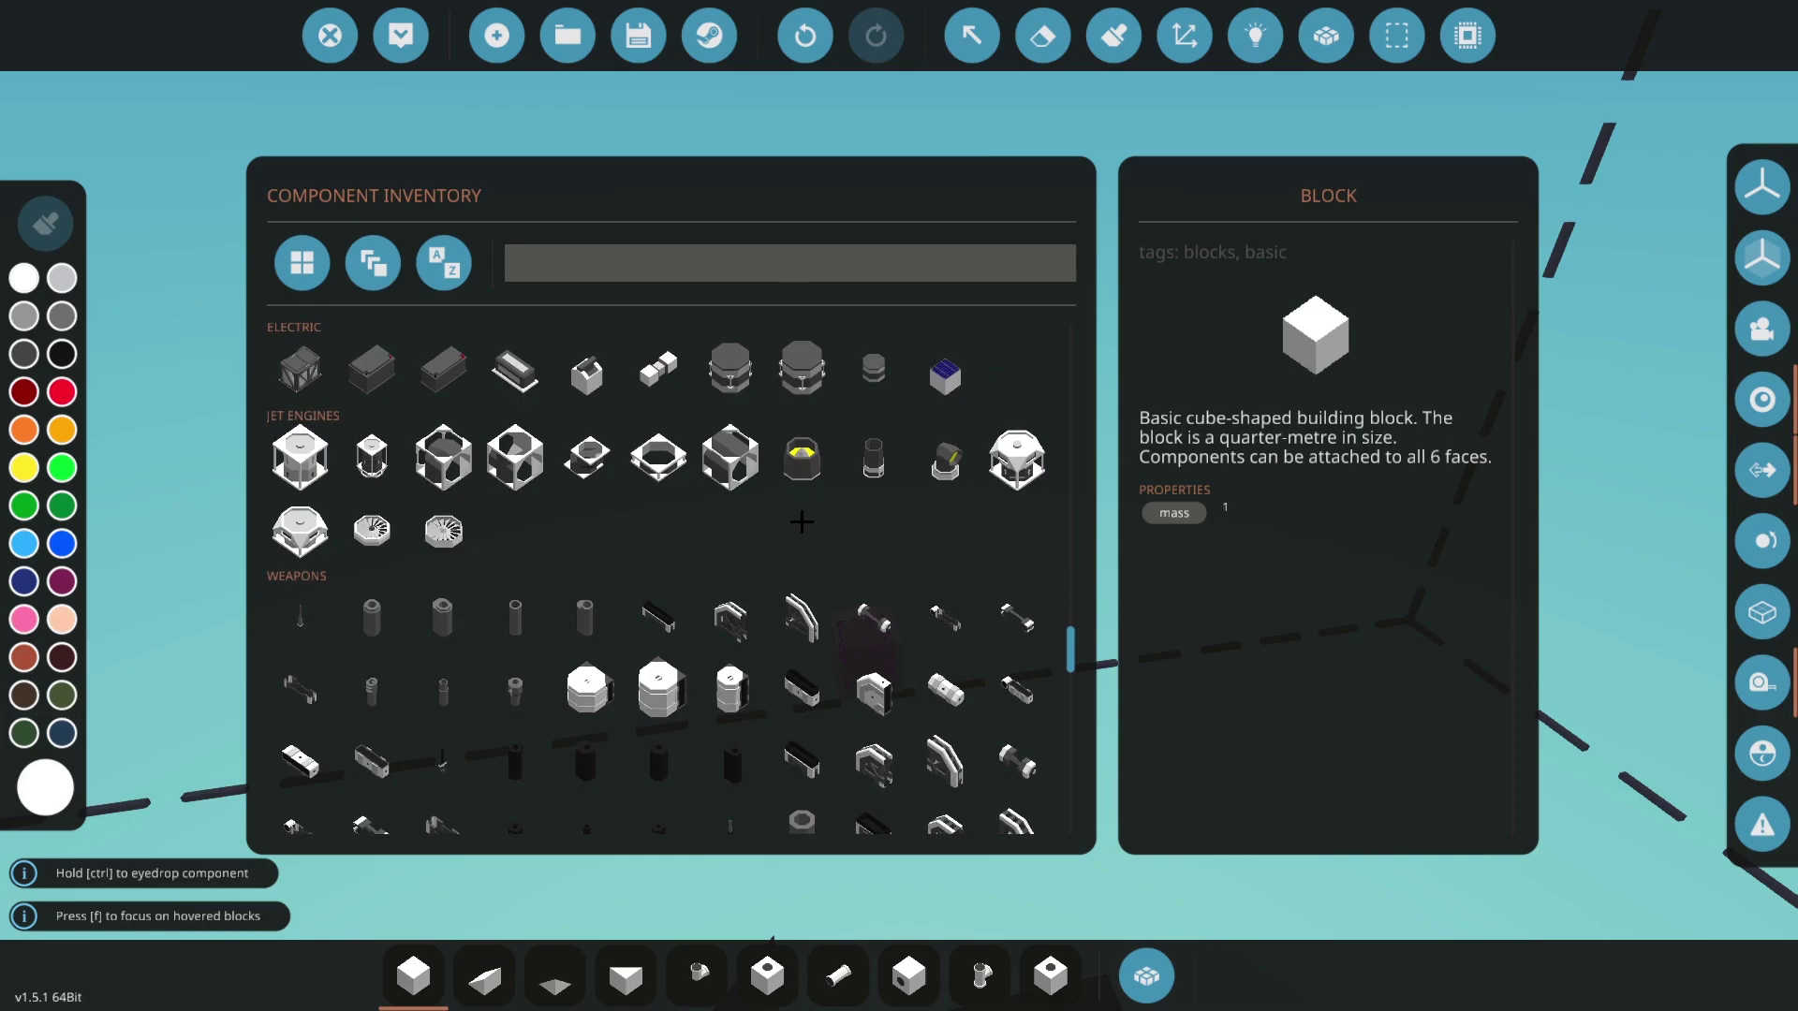
scroll(803, 518, up, 3)
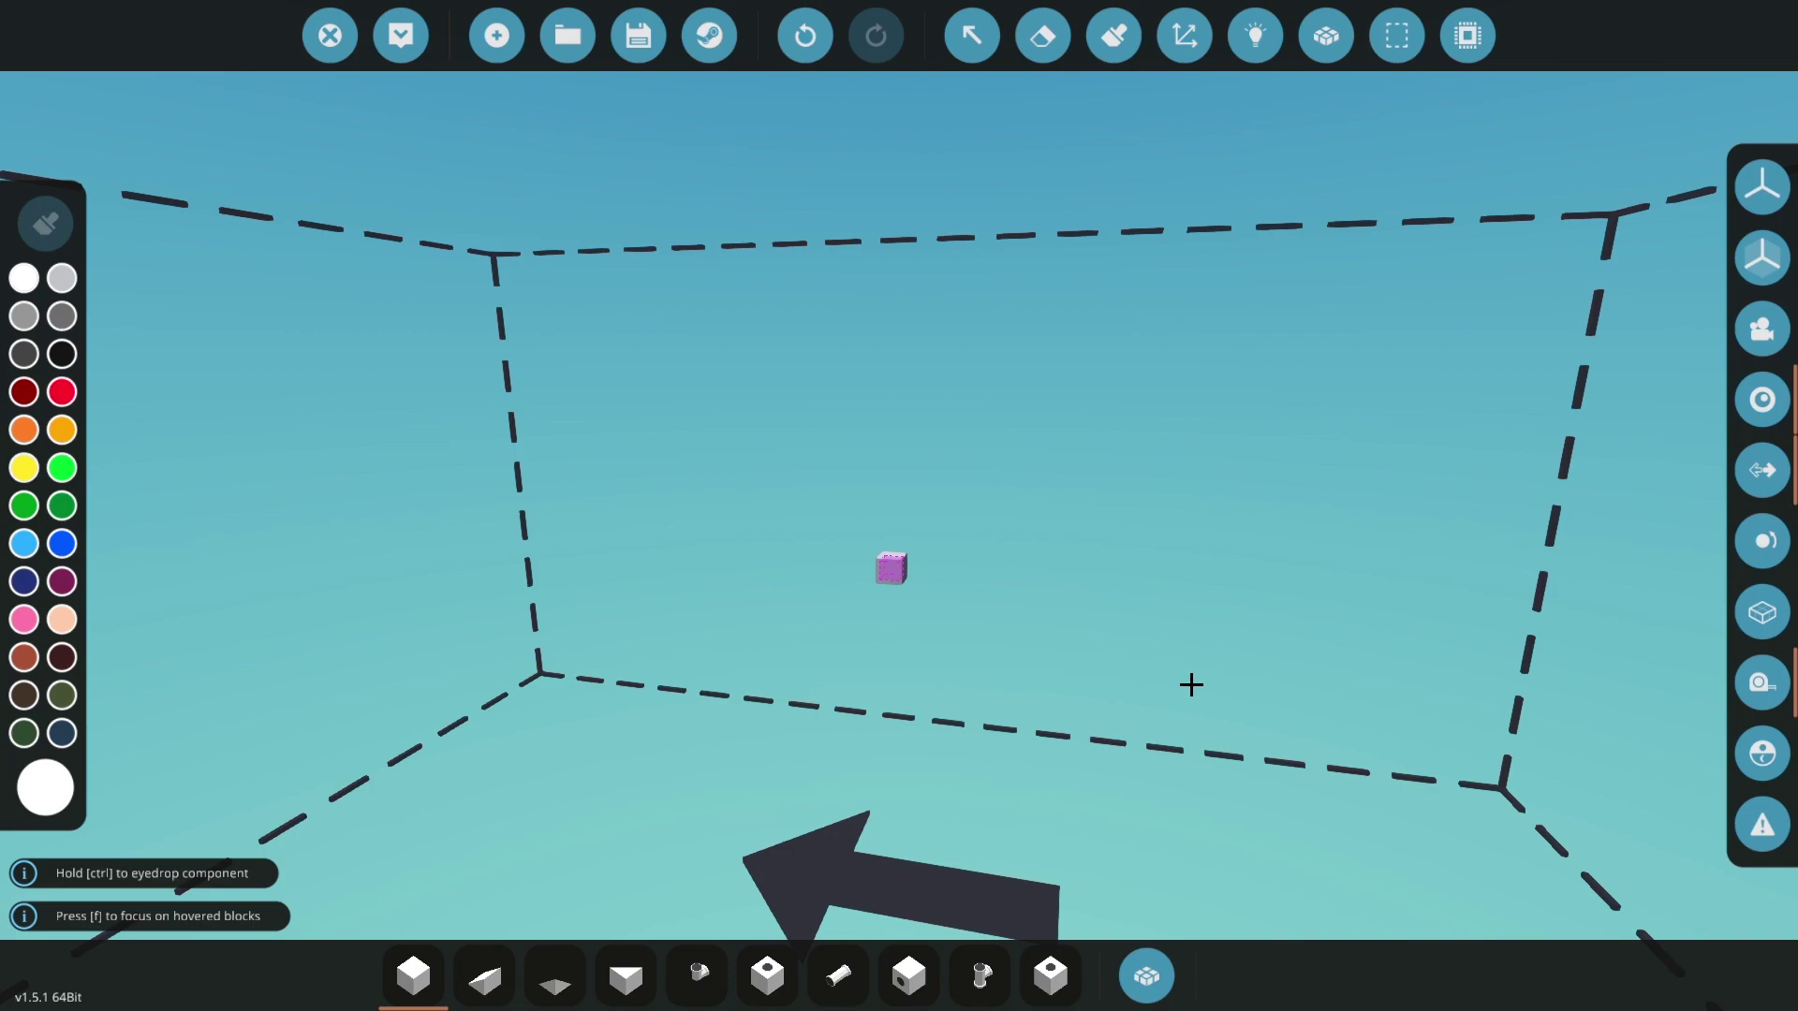
- Enable the symmetry plane through the starting block and lay out mirrored blocks as a U-shaped frame
key(w)
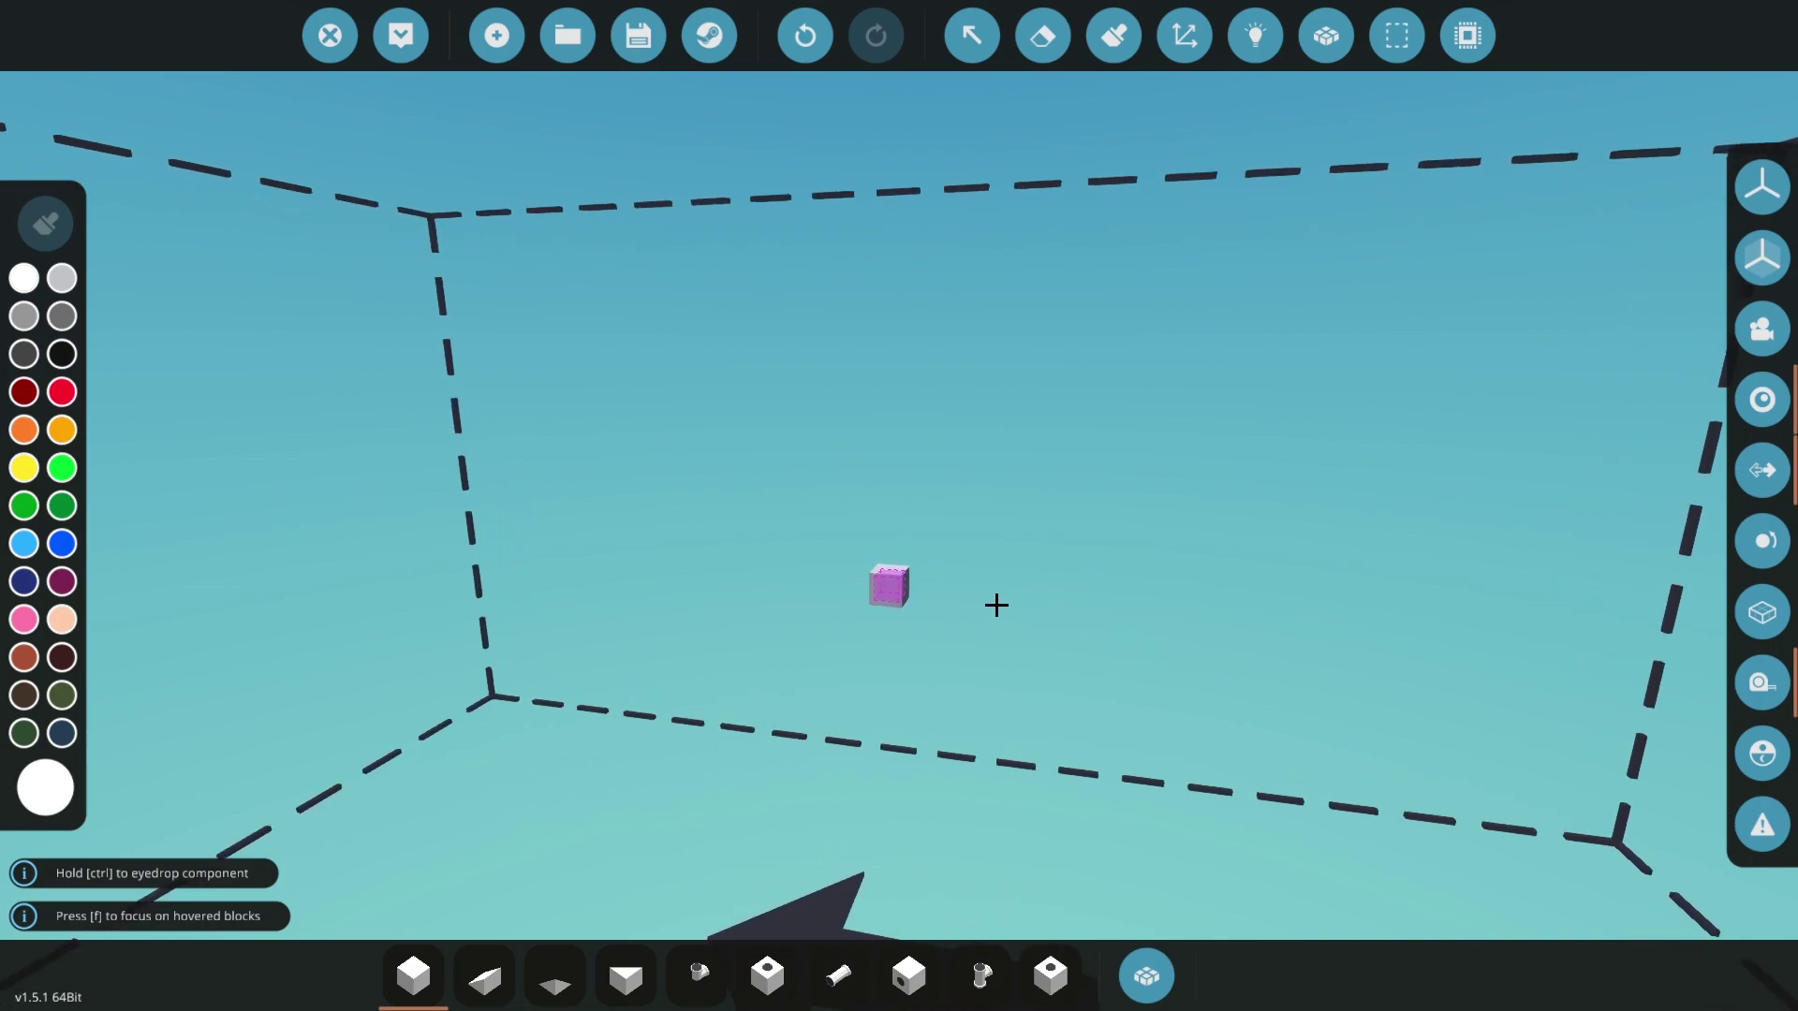
key(a)
drag(996, 606, 912, 610)
key(a)
key(a)
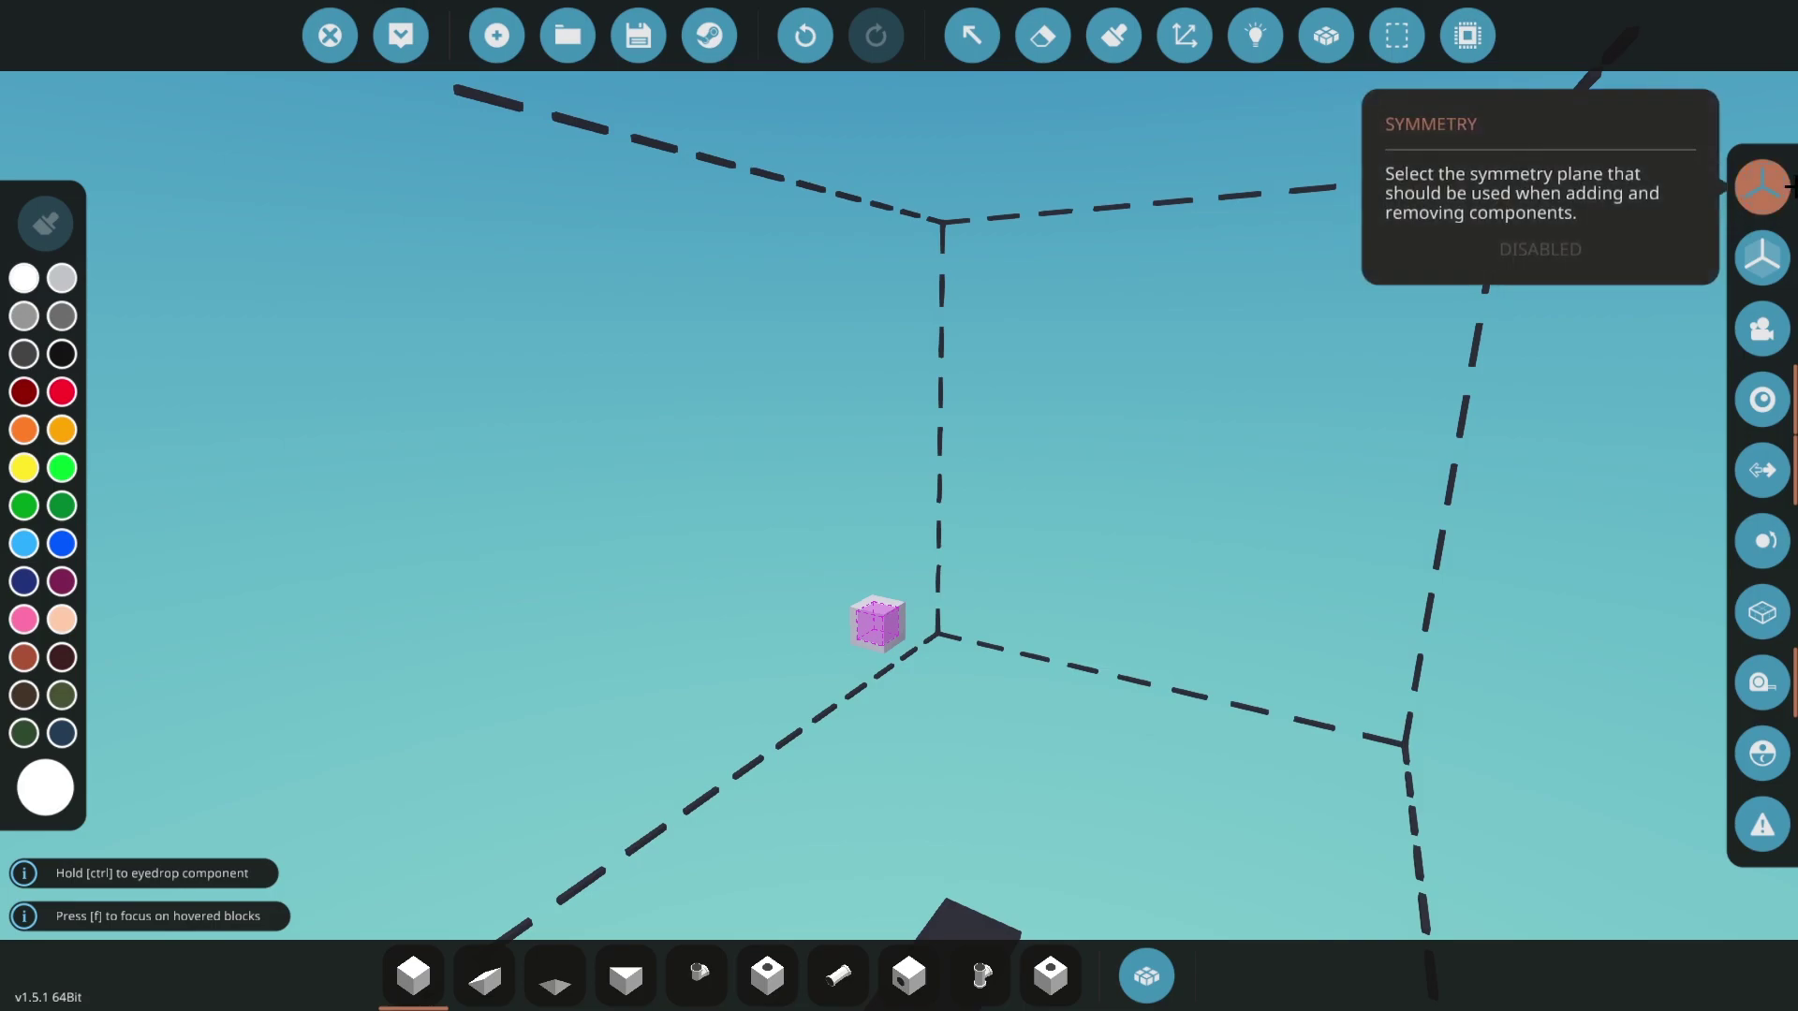
click(1762, 192)
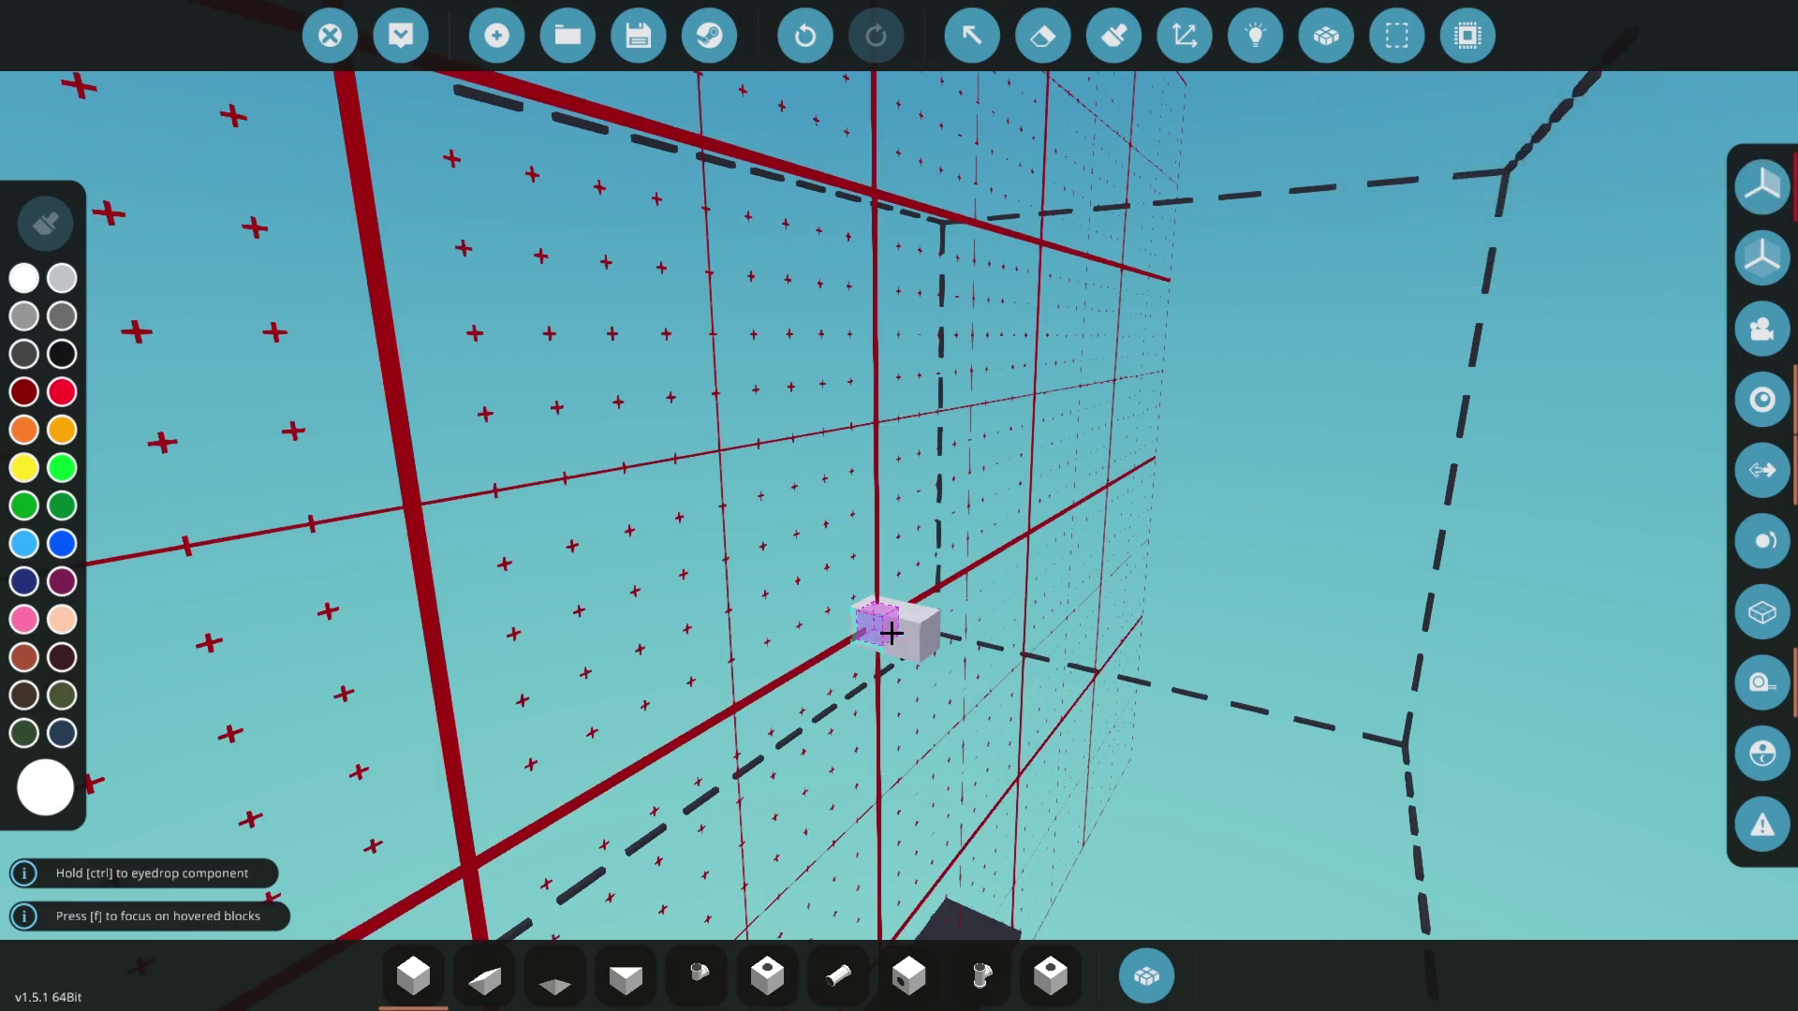
drag(907, 629, 1067, 504)
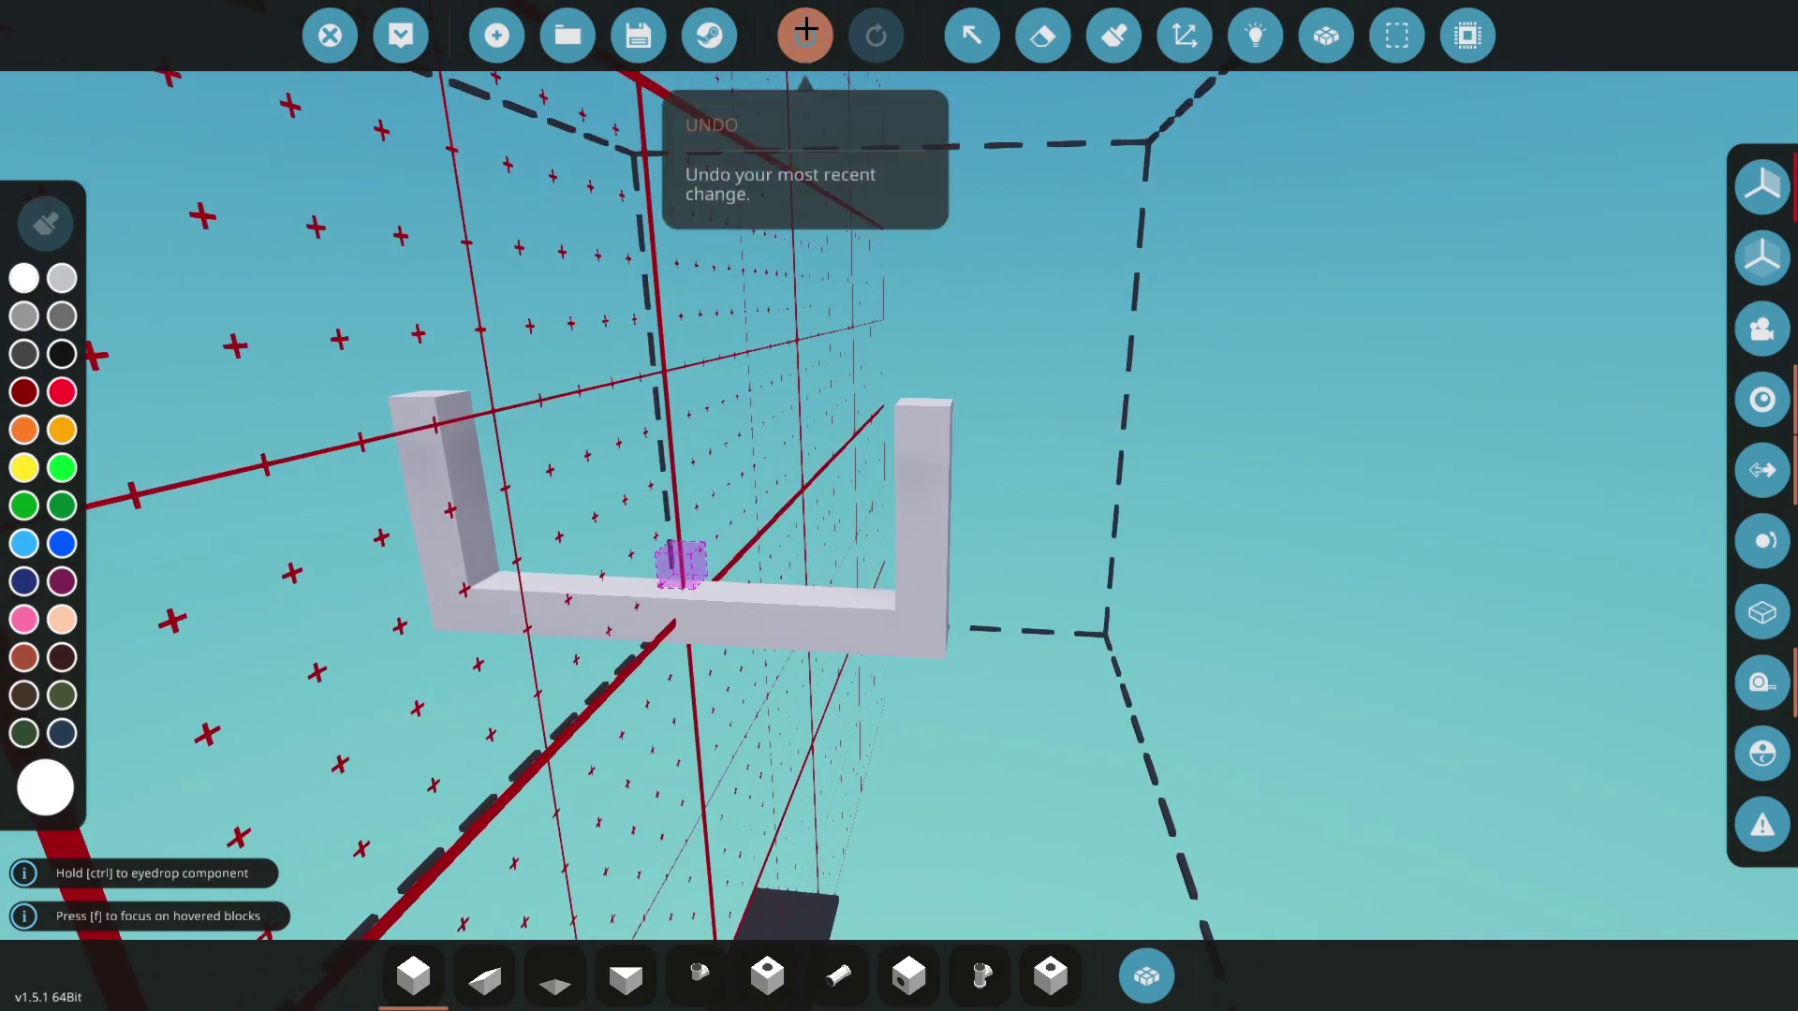
- Close the mirrored U into a square block frame and erase its corner blocks
click(805, 34)
drag(713, 614, 843, 619)
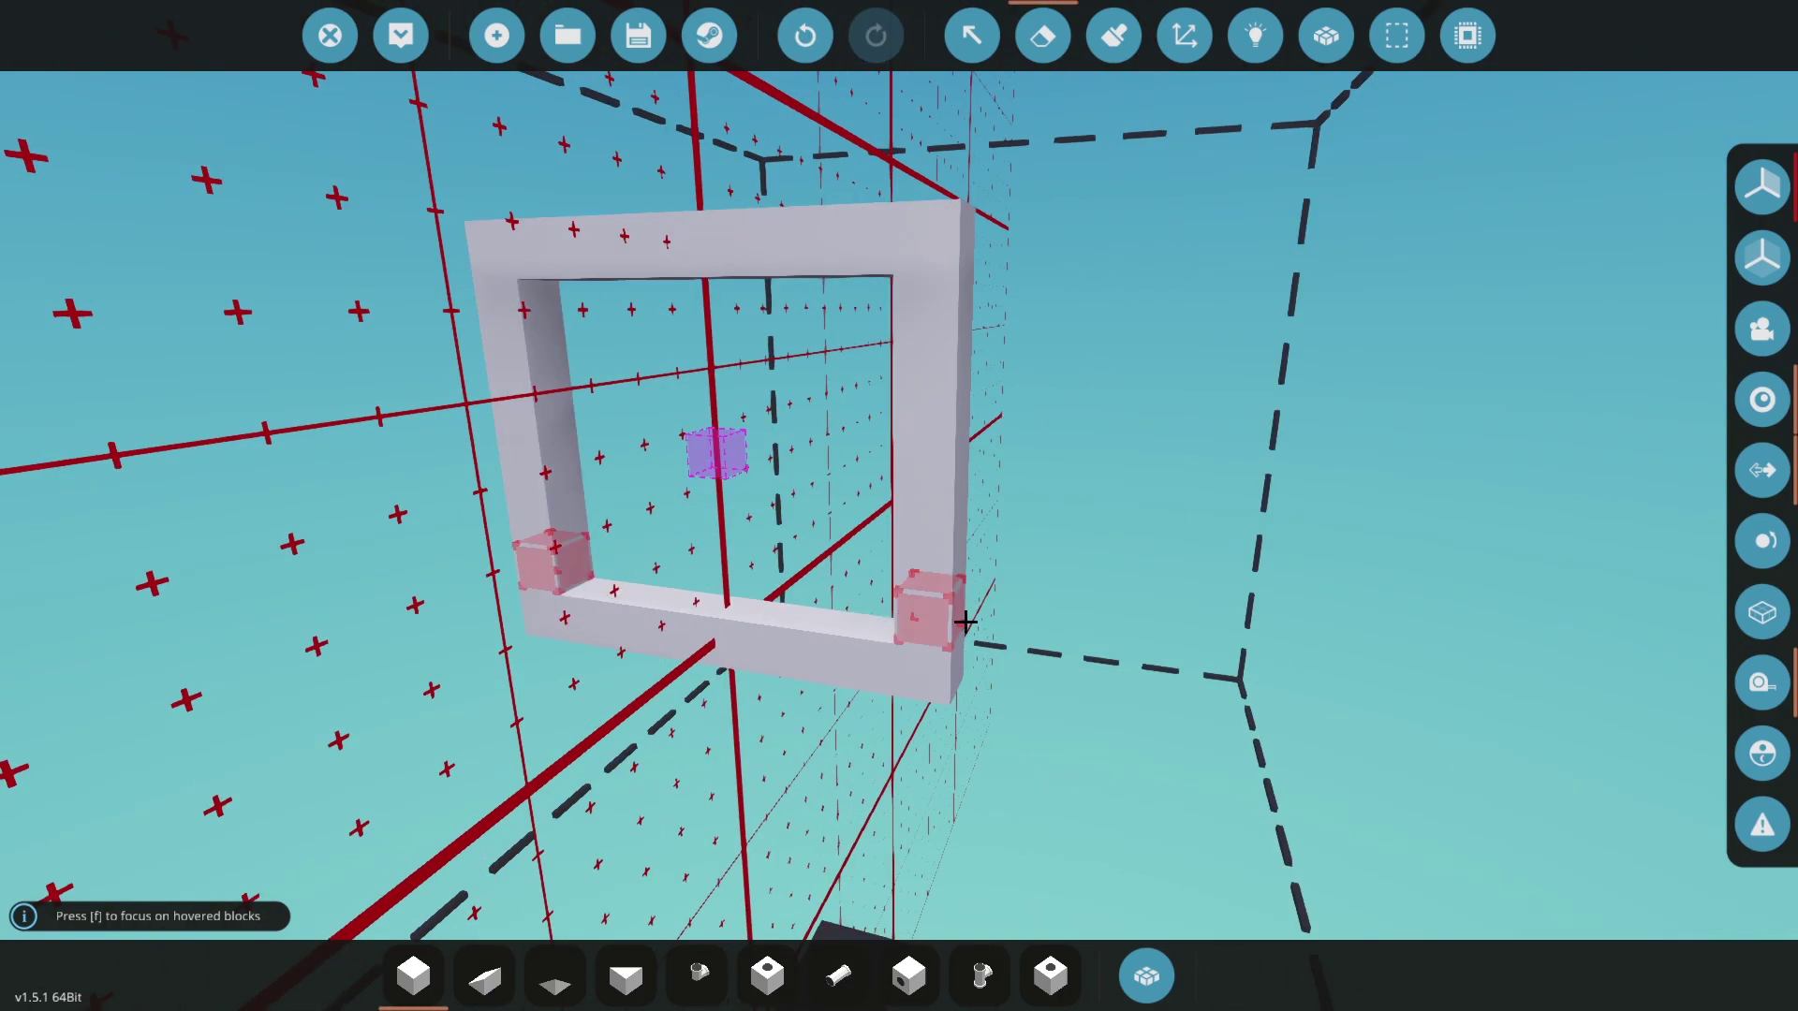
key(x)
mouse_move(966, 622)
mouse_down()
mouse_move(932, 613)
mouse_move(1044, 633)
mouse_up()
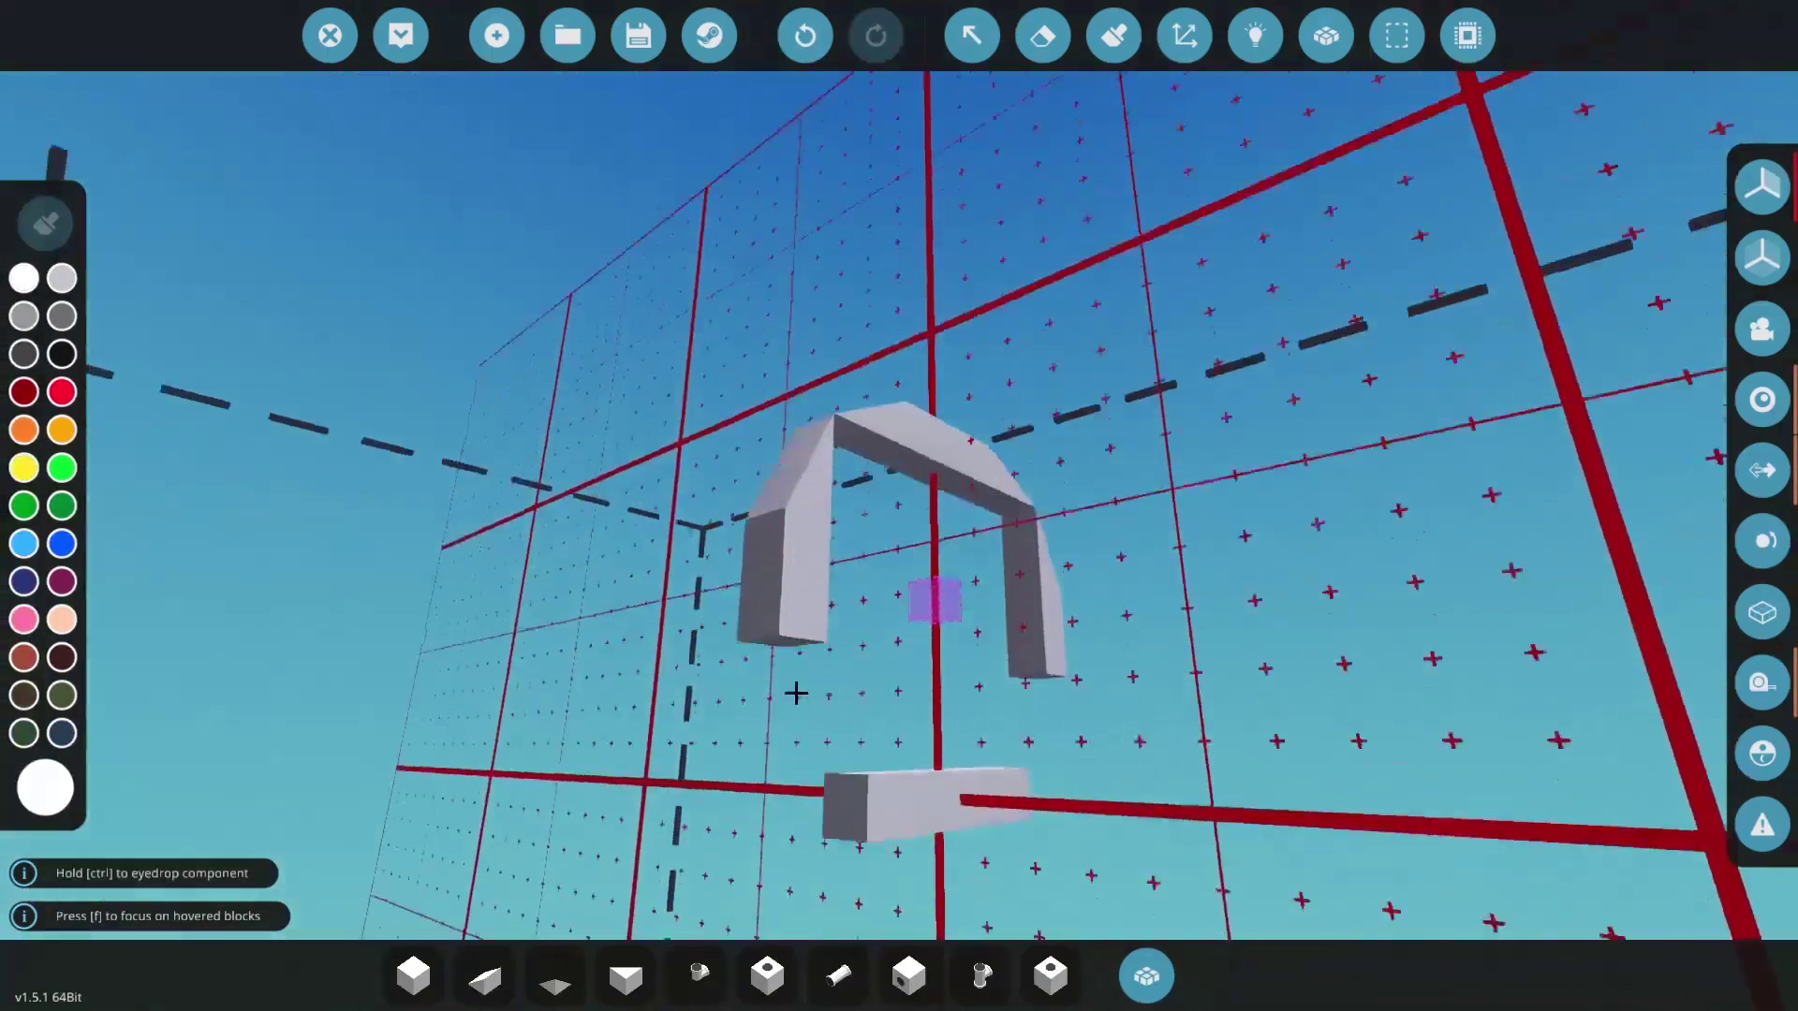
- Extend the frame's uprights downward and fill its lower corners with rotated wedges, mirrored on both sides
drag(795, 690, 798, 565)
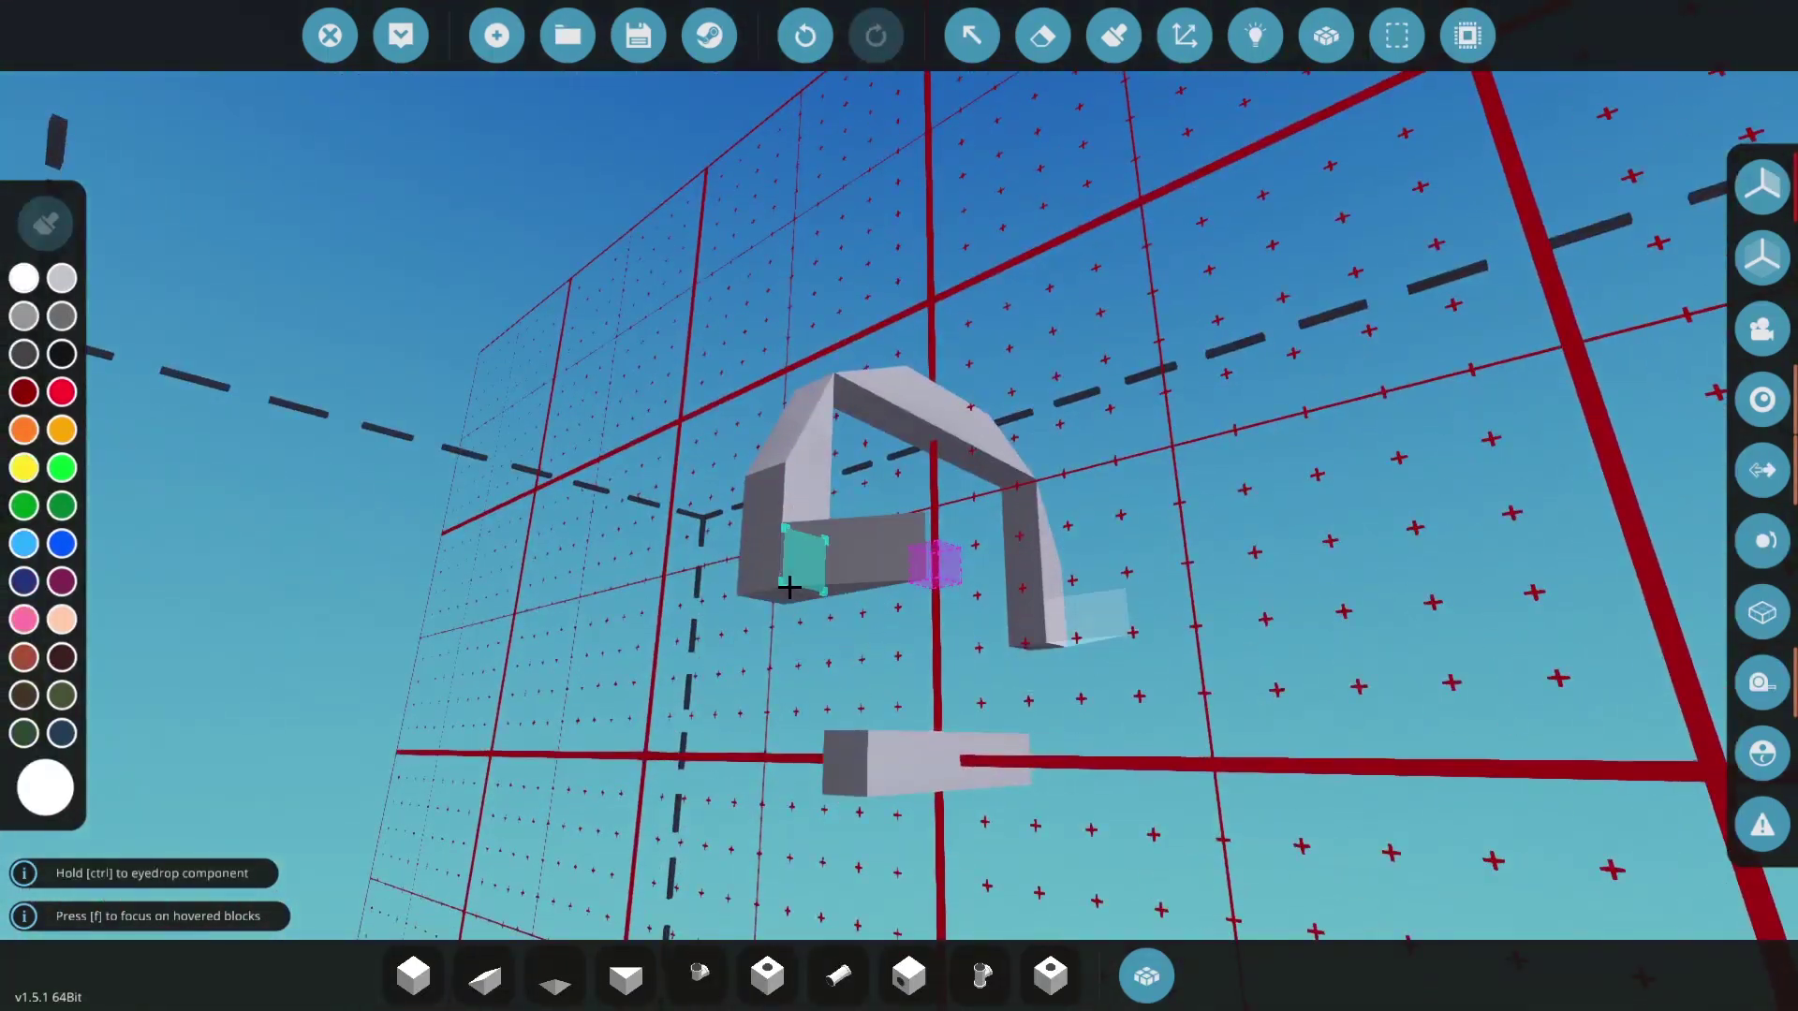
key(k)
key(1)
click(782, 596)
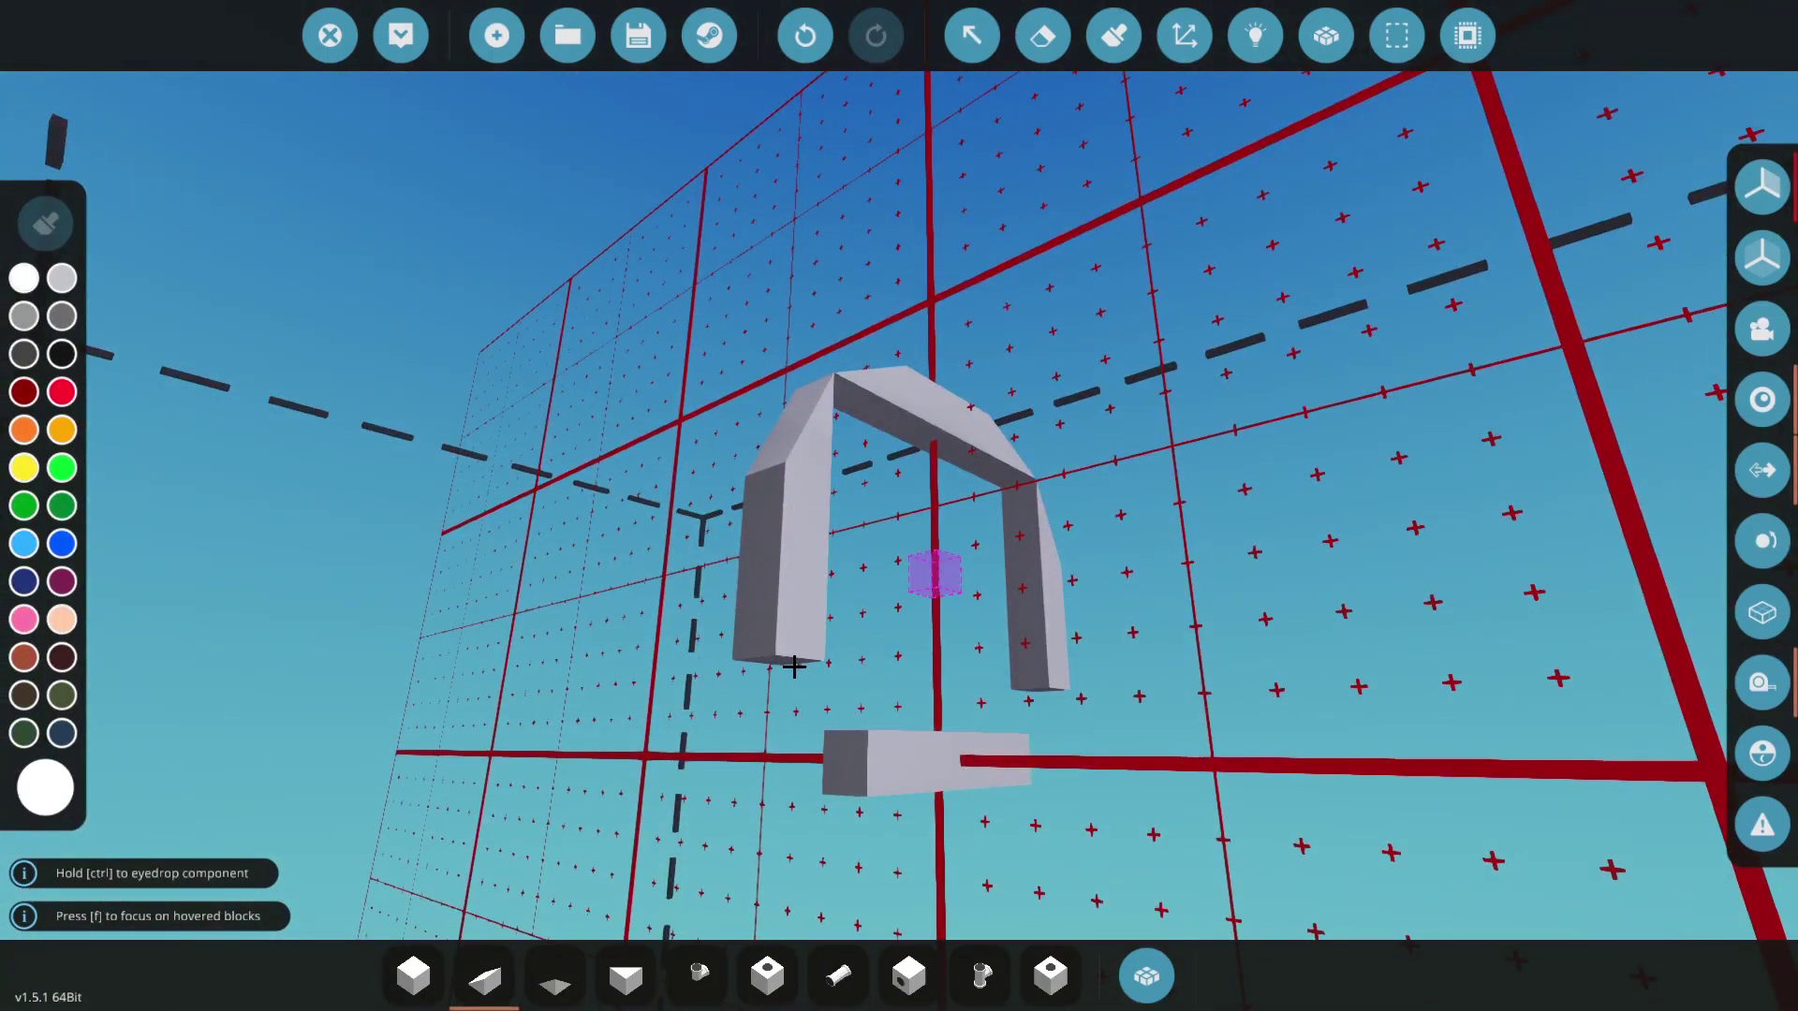
key(k)
key(k)
click(796, 663)
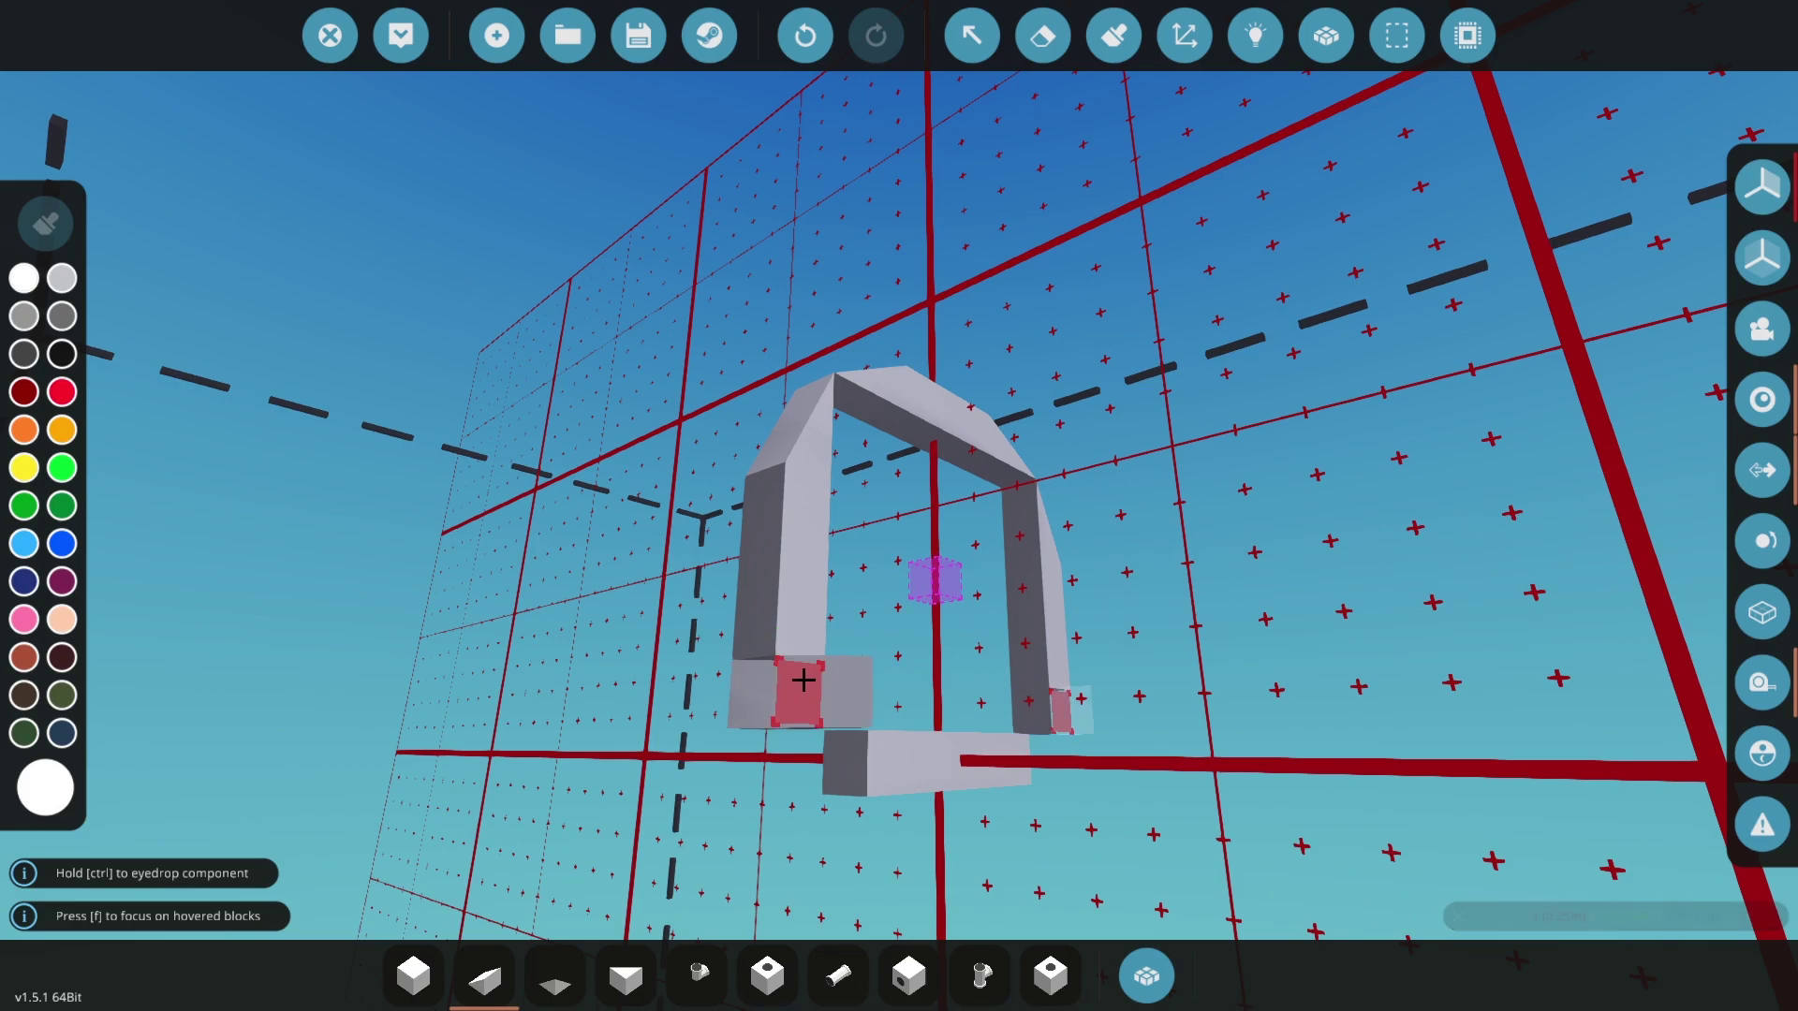
key(k)
key(k)
click(846, 751)
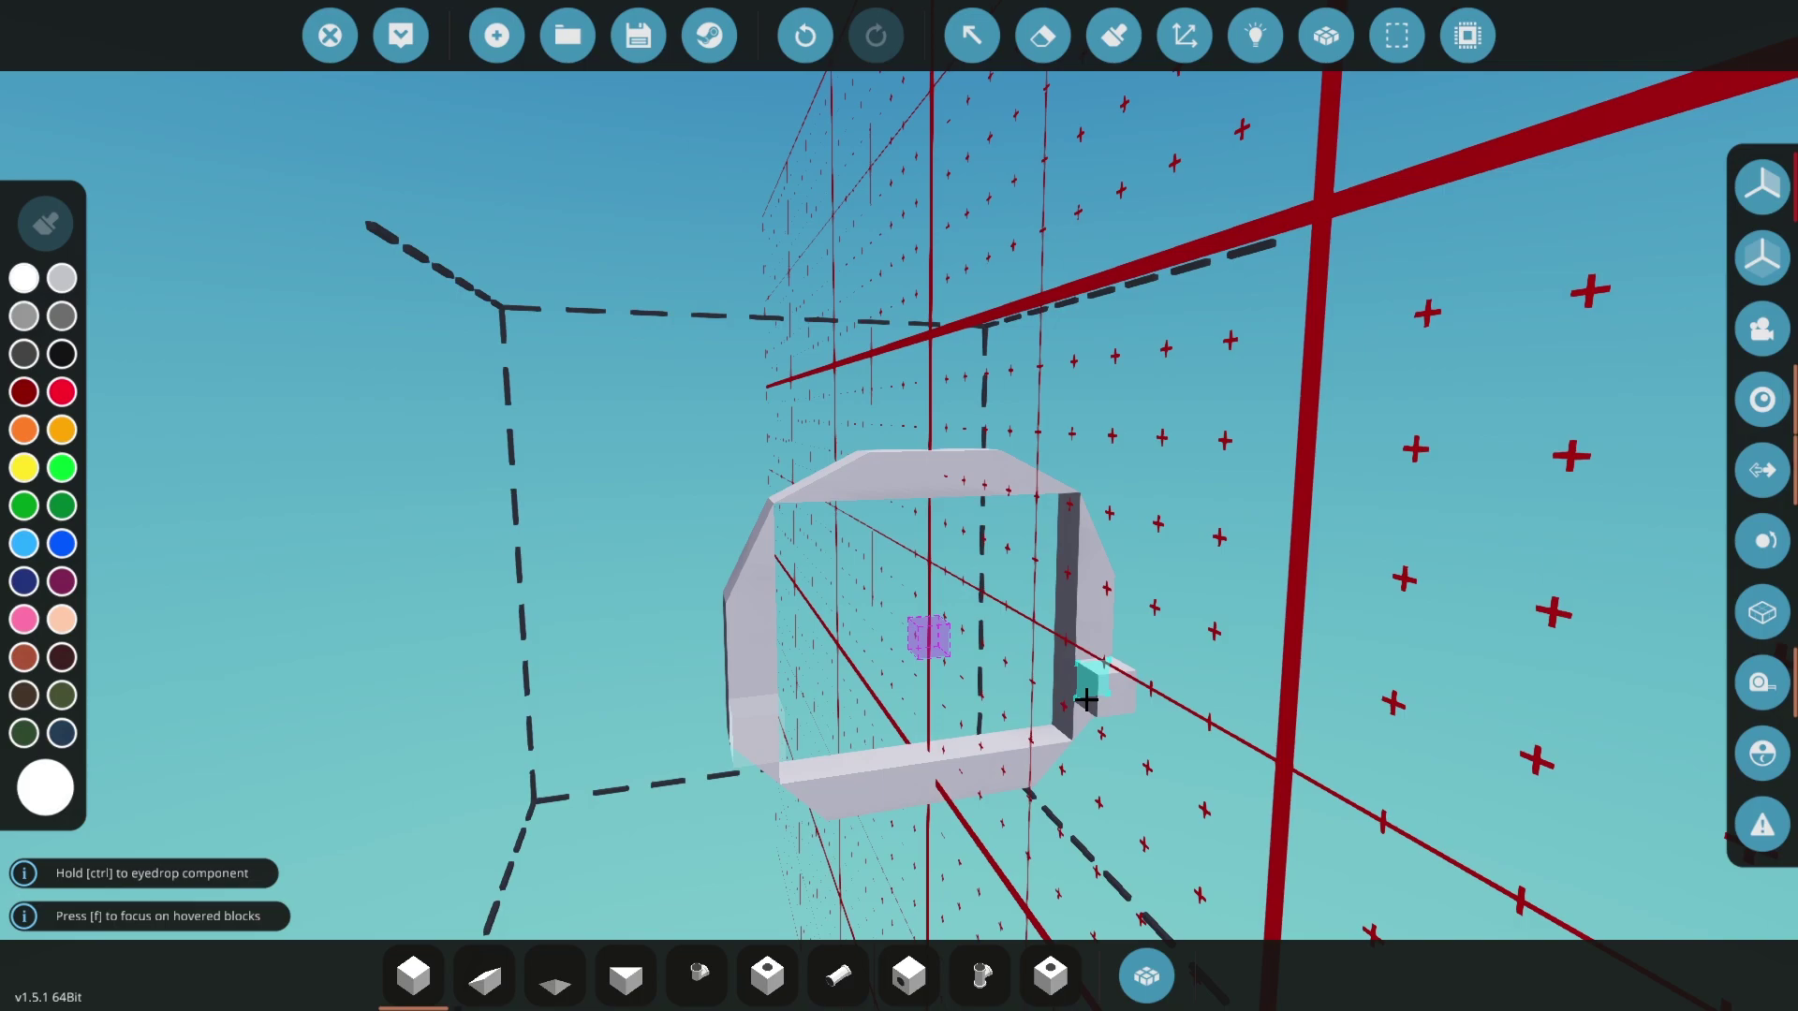
- Examine the octagonal frame and the mirrored placement preview from the front and both sides
key(w)
key(d)
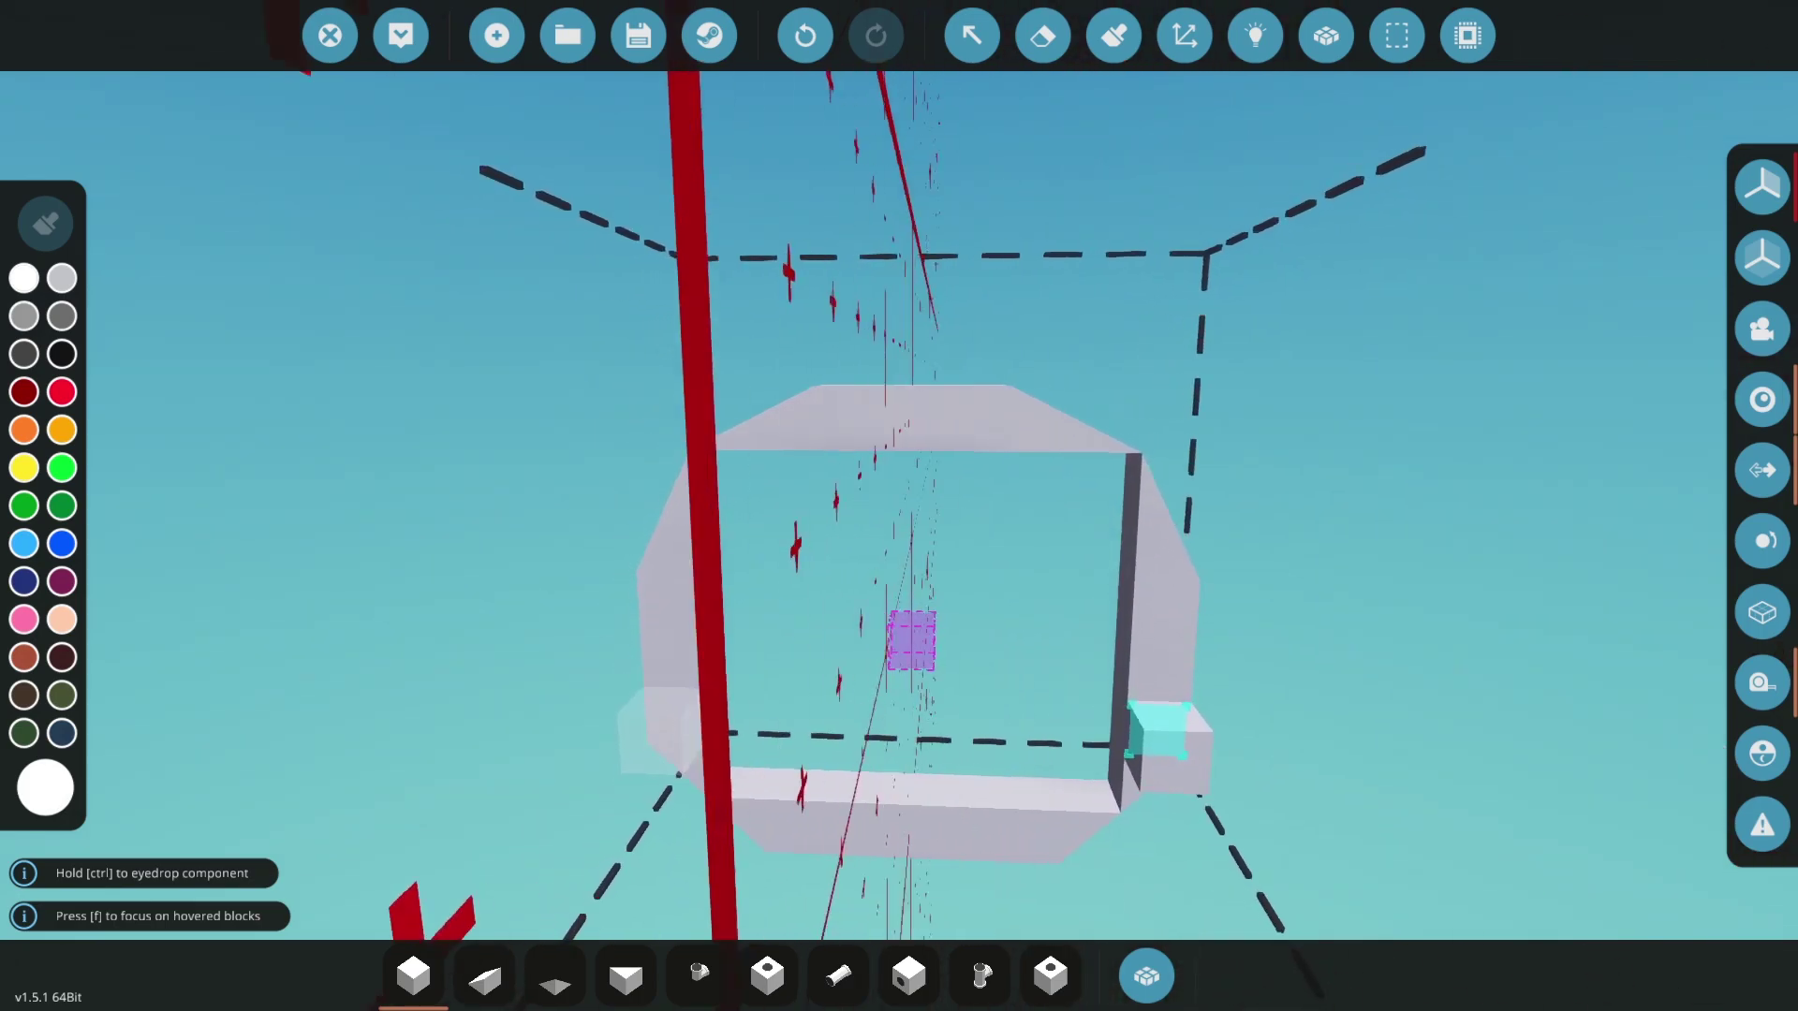
key(d)
key(d)
key(s)
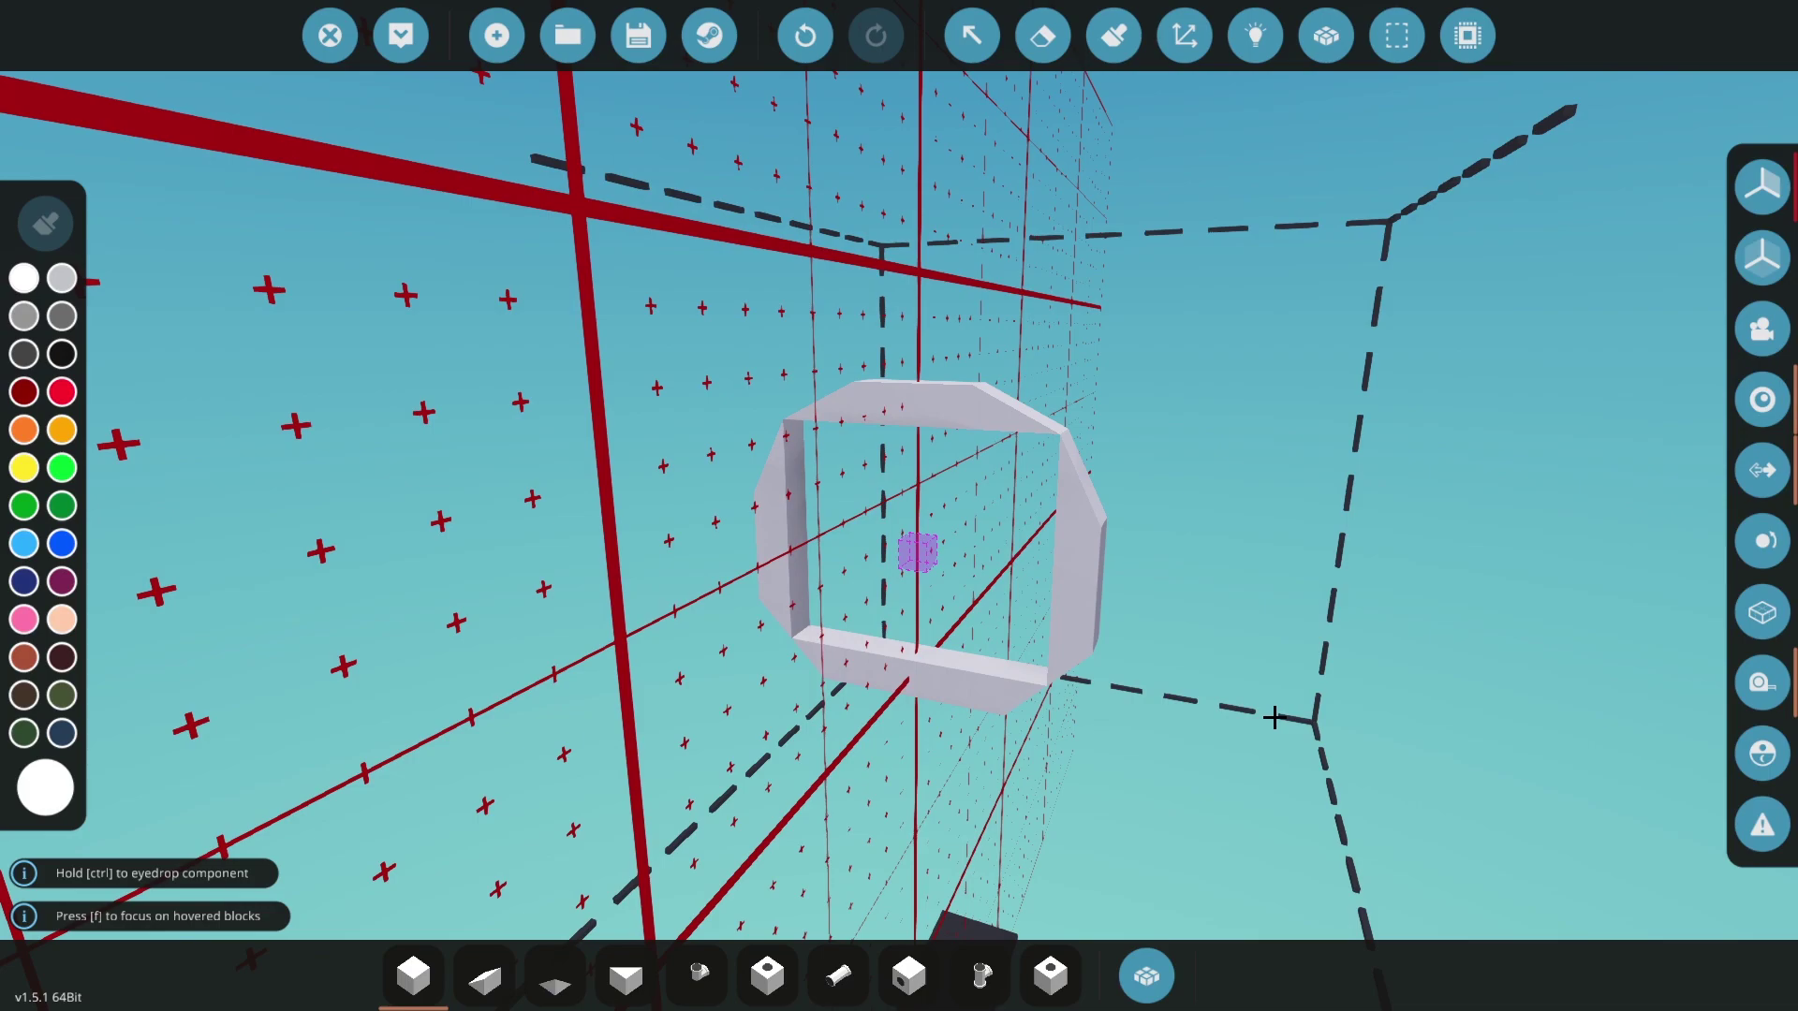
key(w)
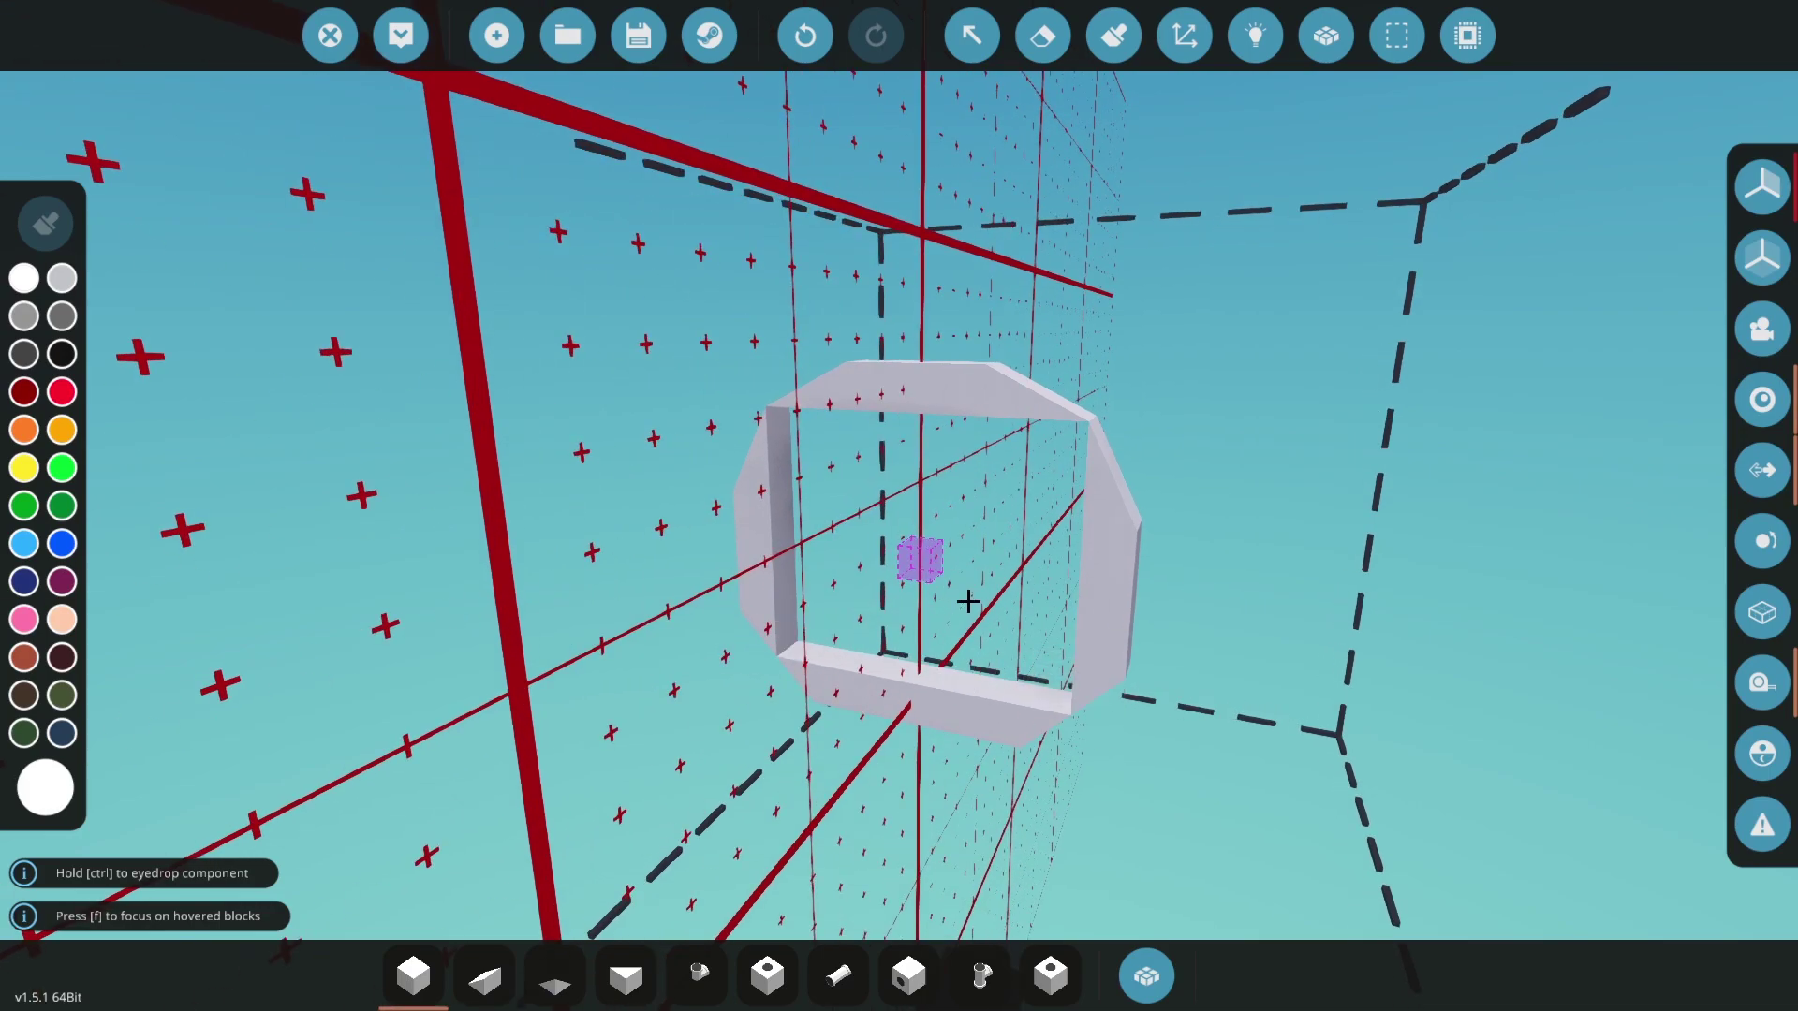
key(d)
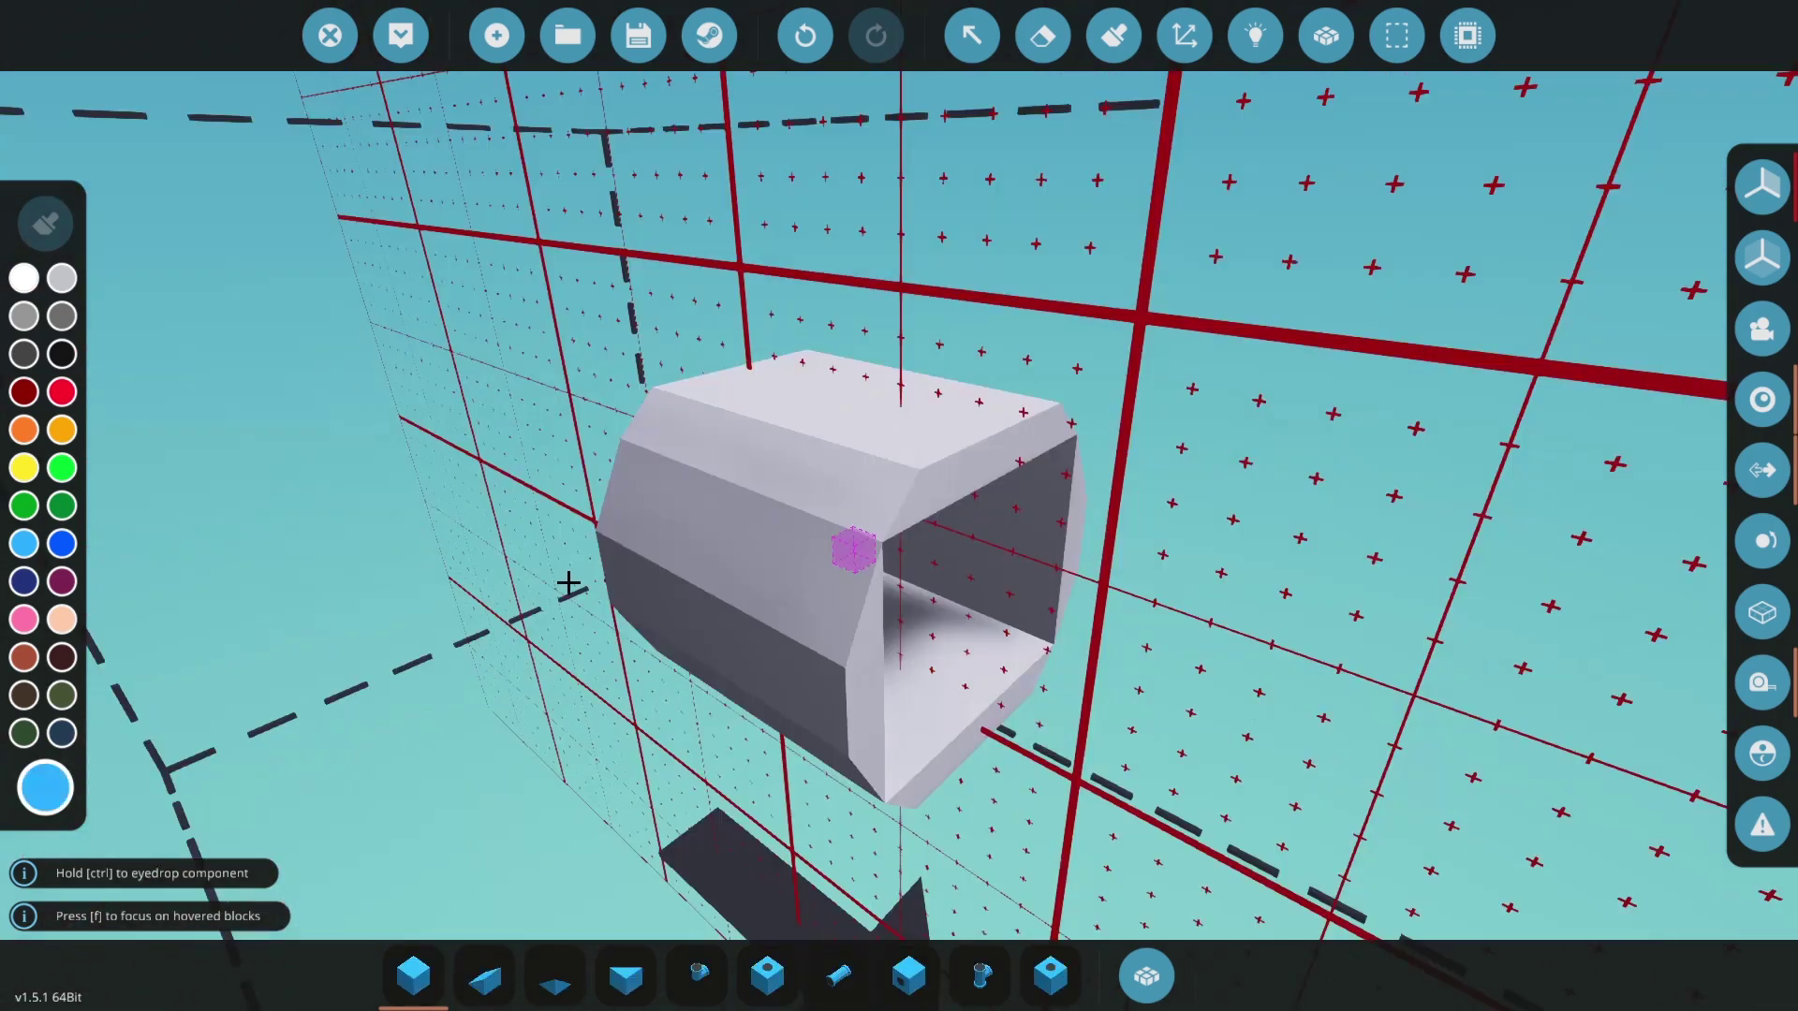
- Check the custom colours and build a rectangular wall of light blue blocks ahead of the hull's open end
click(45, 786)
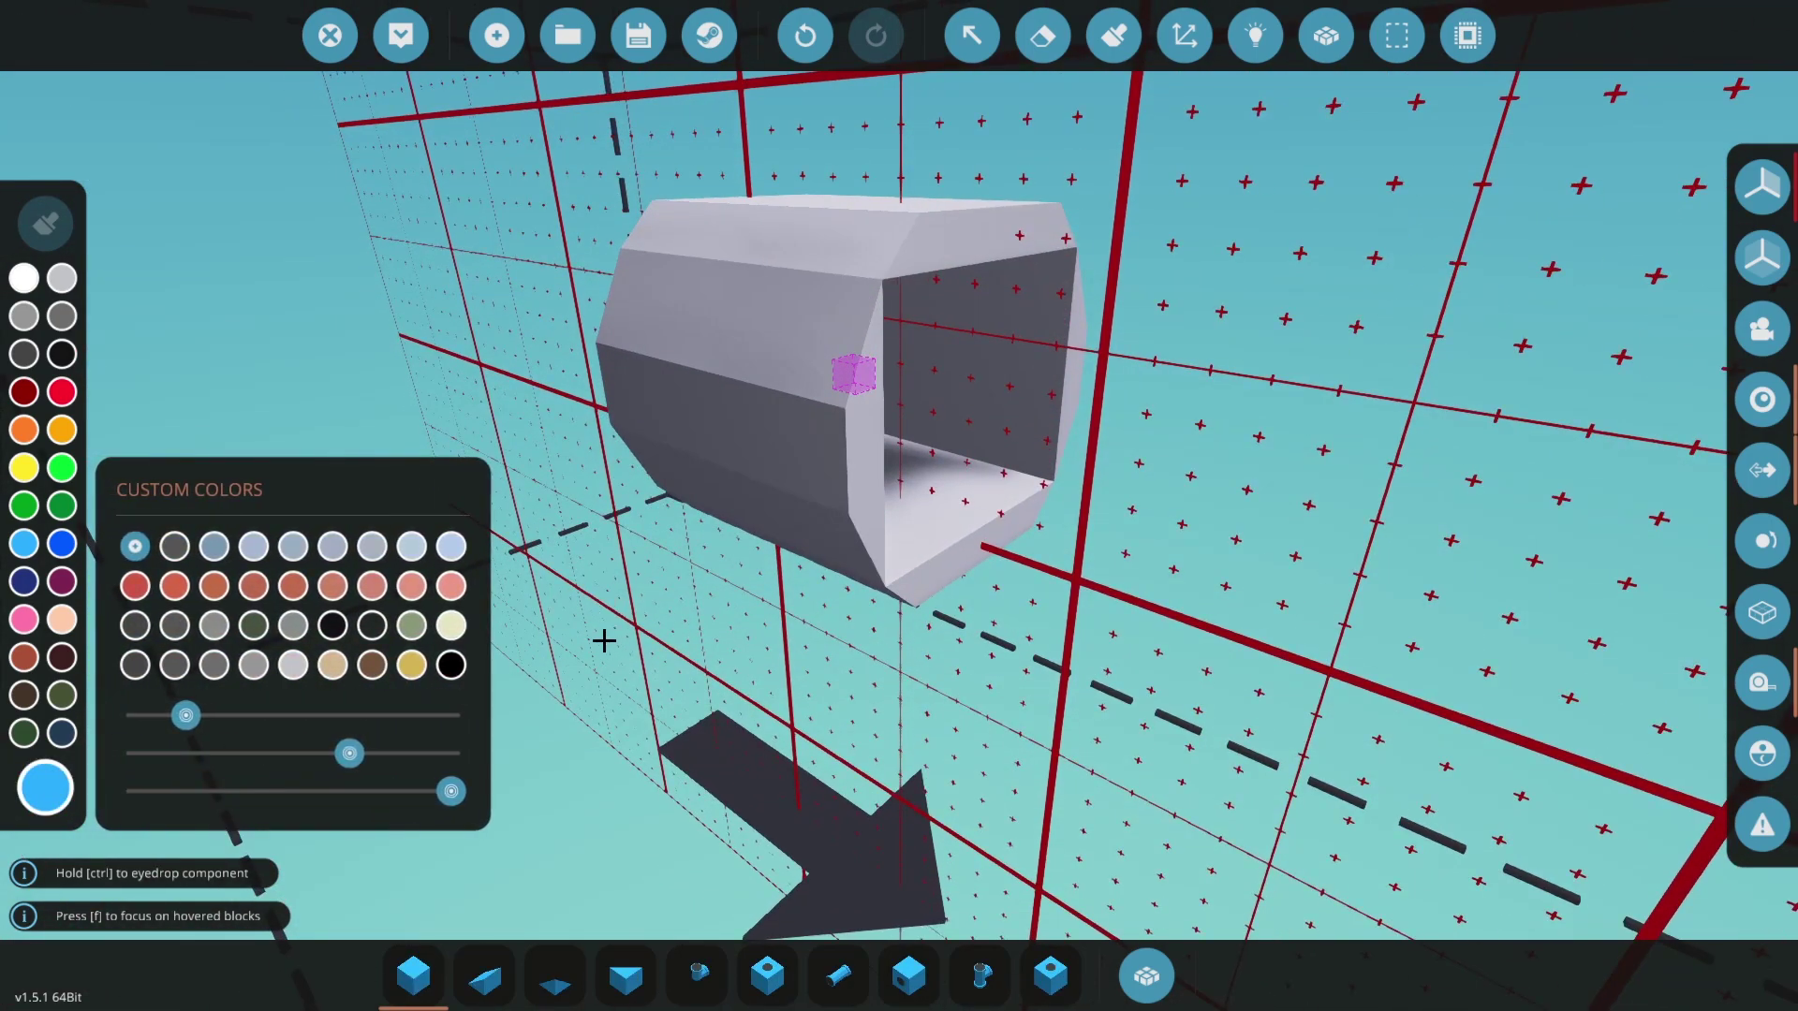
key(w)
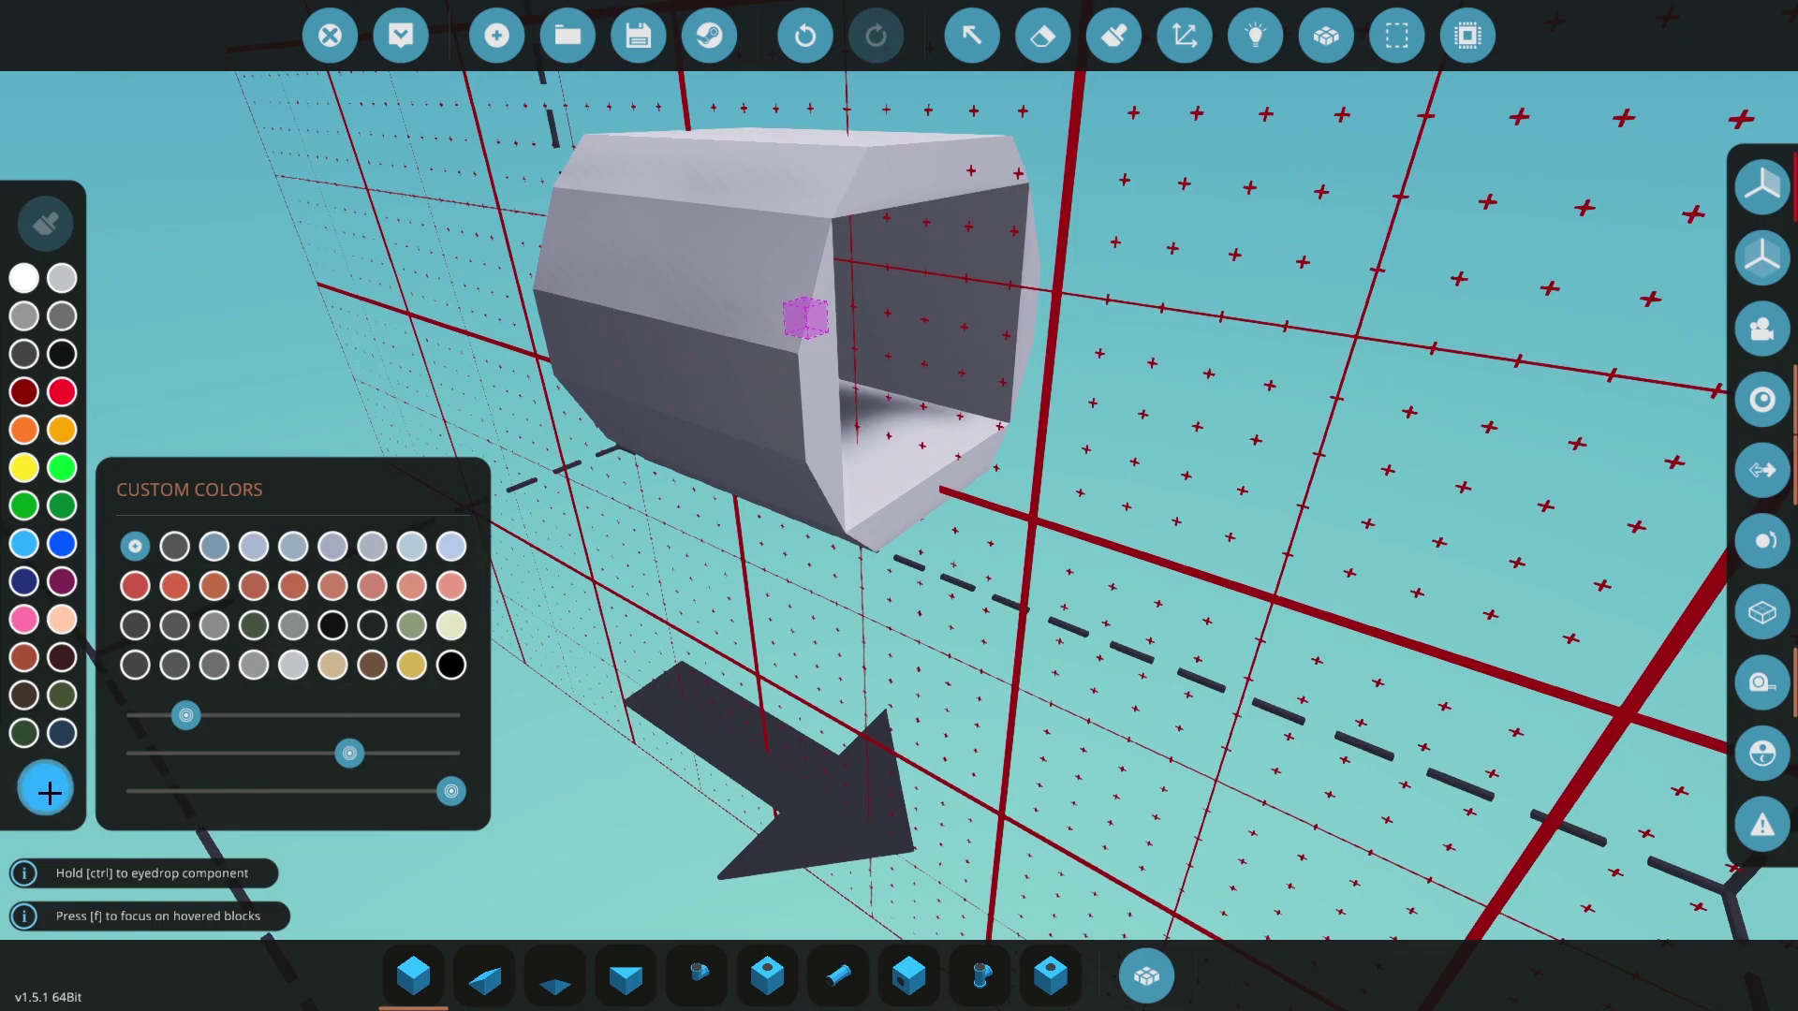
click(47, 791)
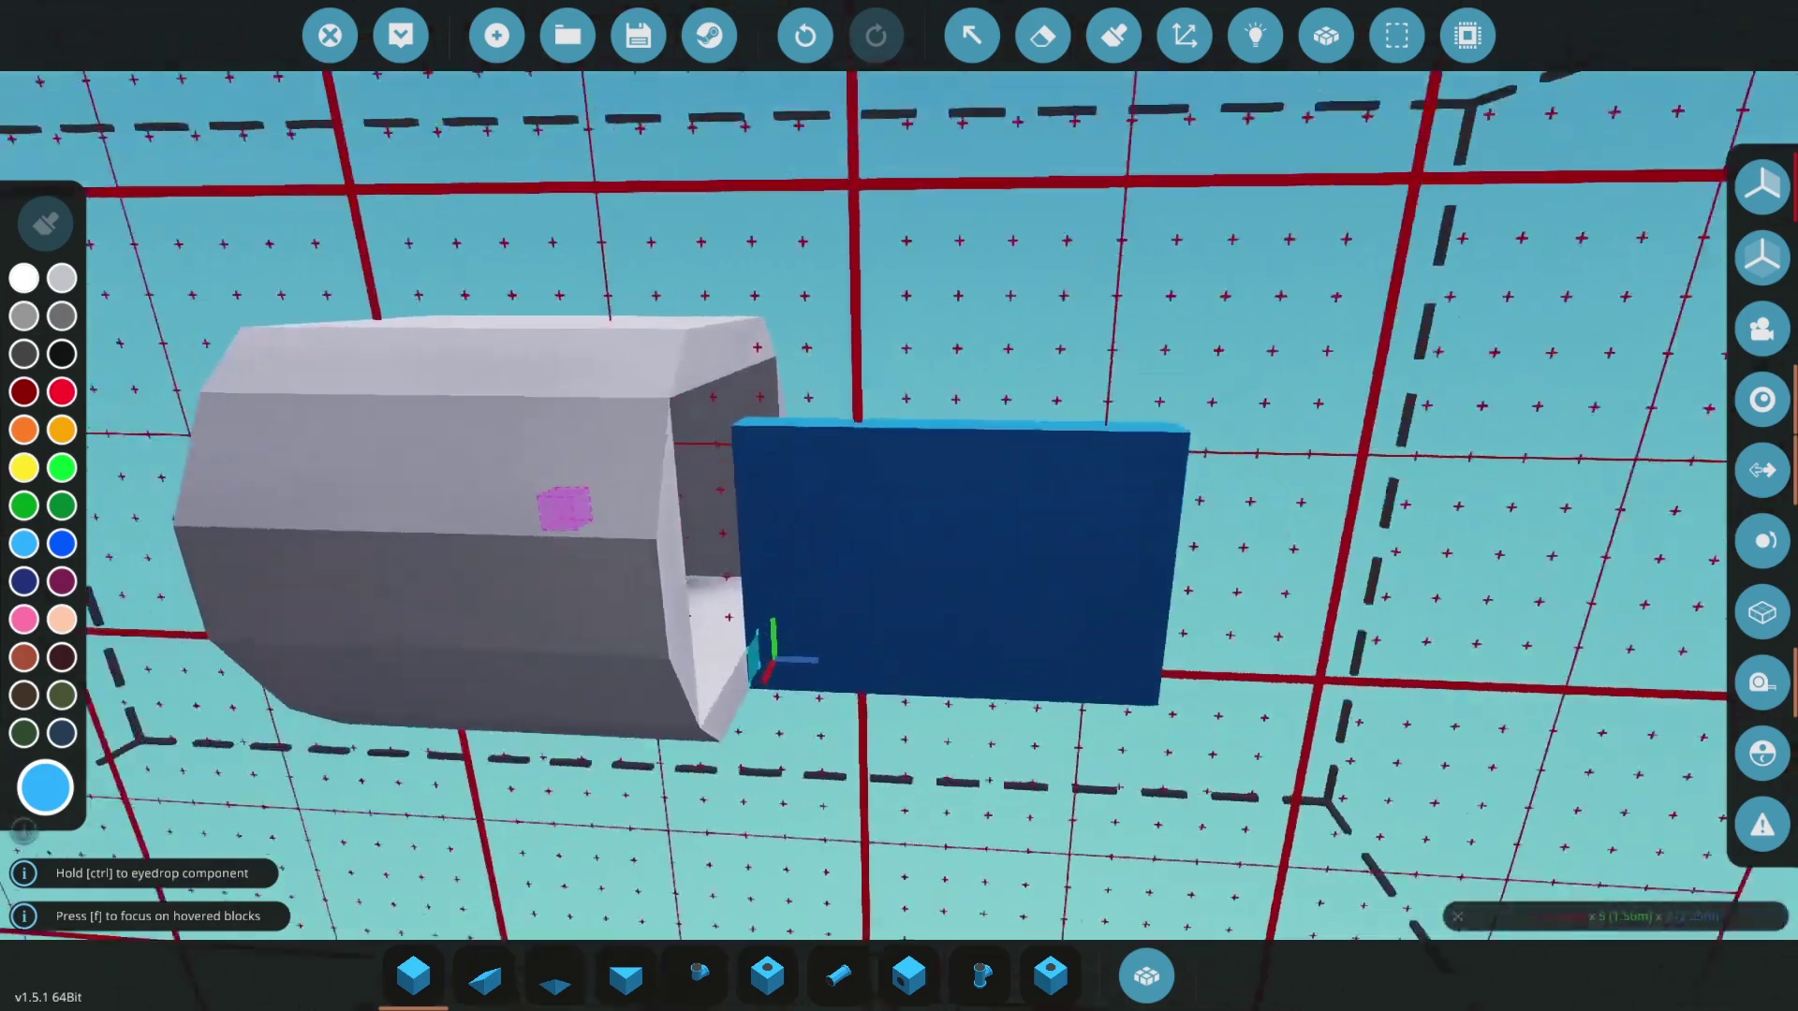
drag(771, 660, 918, 406)
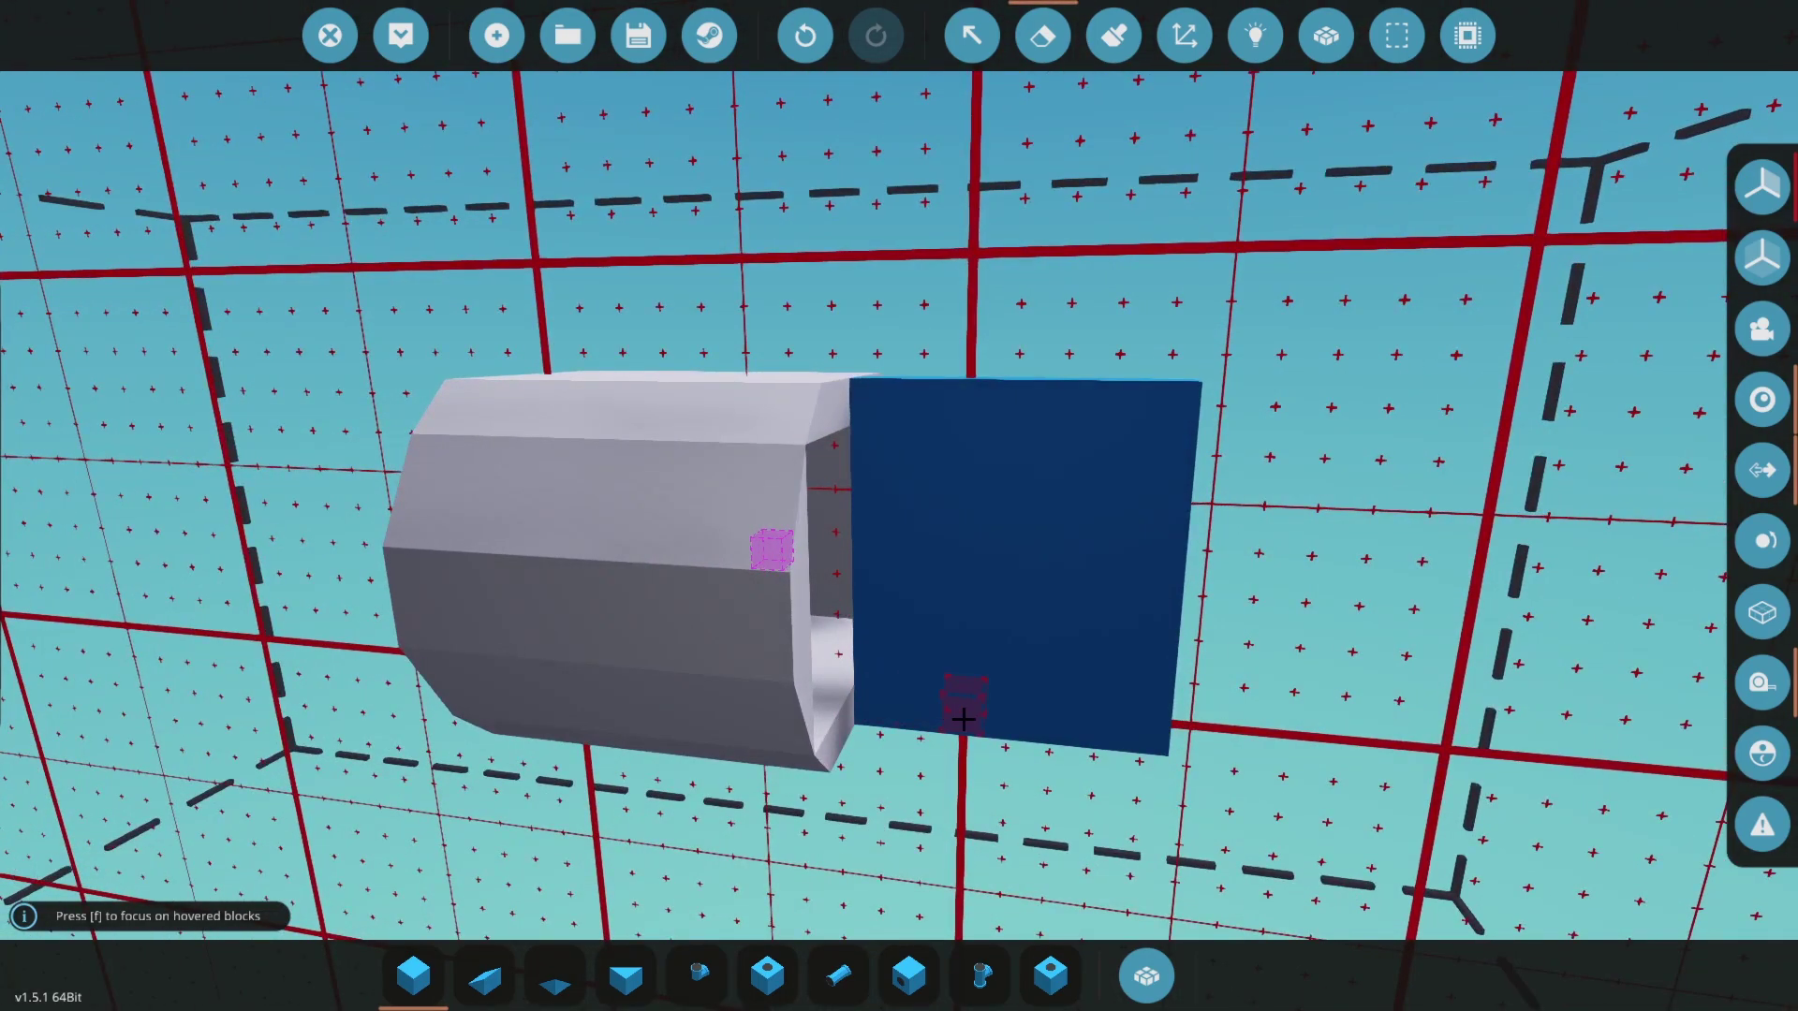
drag(1083, 725, 1135, 729)
drag(1047, 682, 1152, 678)
click(805, 34)
click(806, 34)
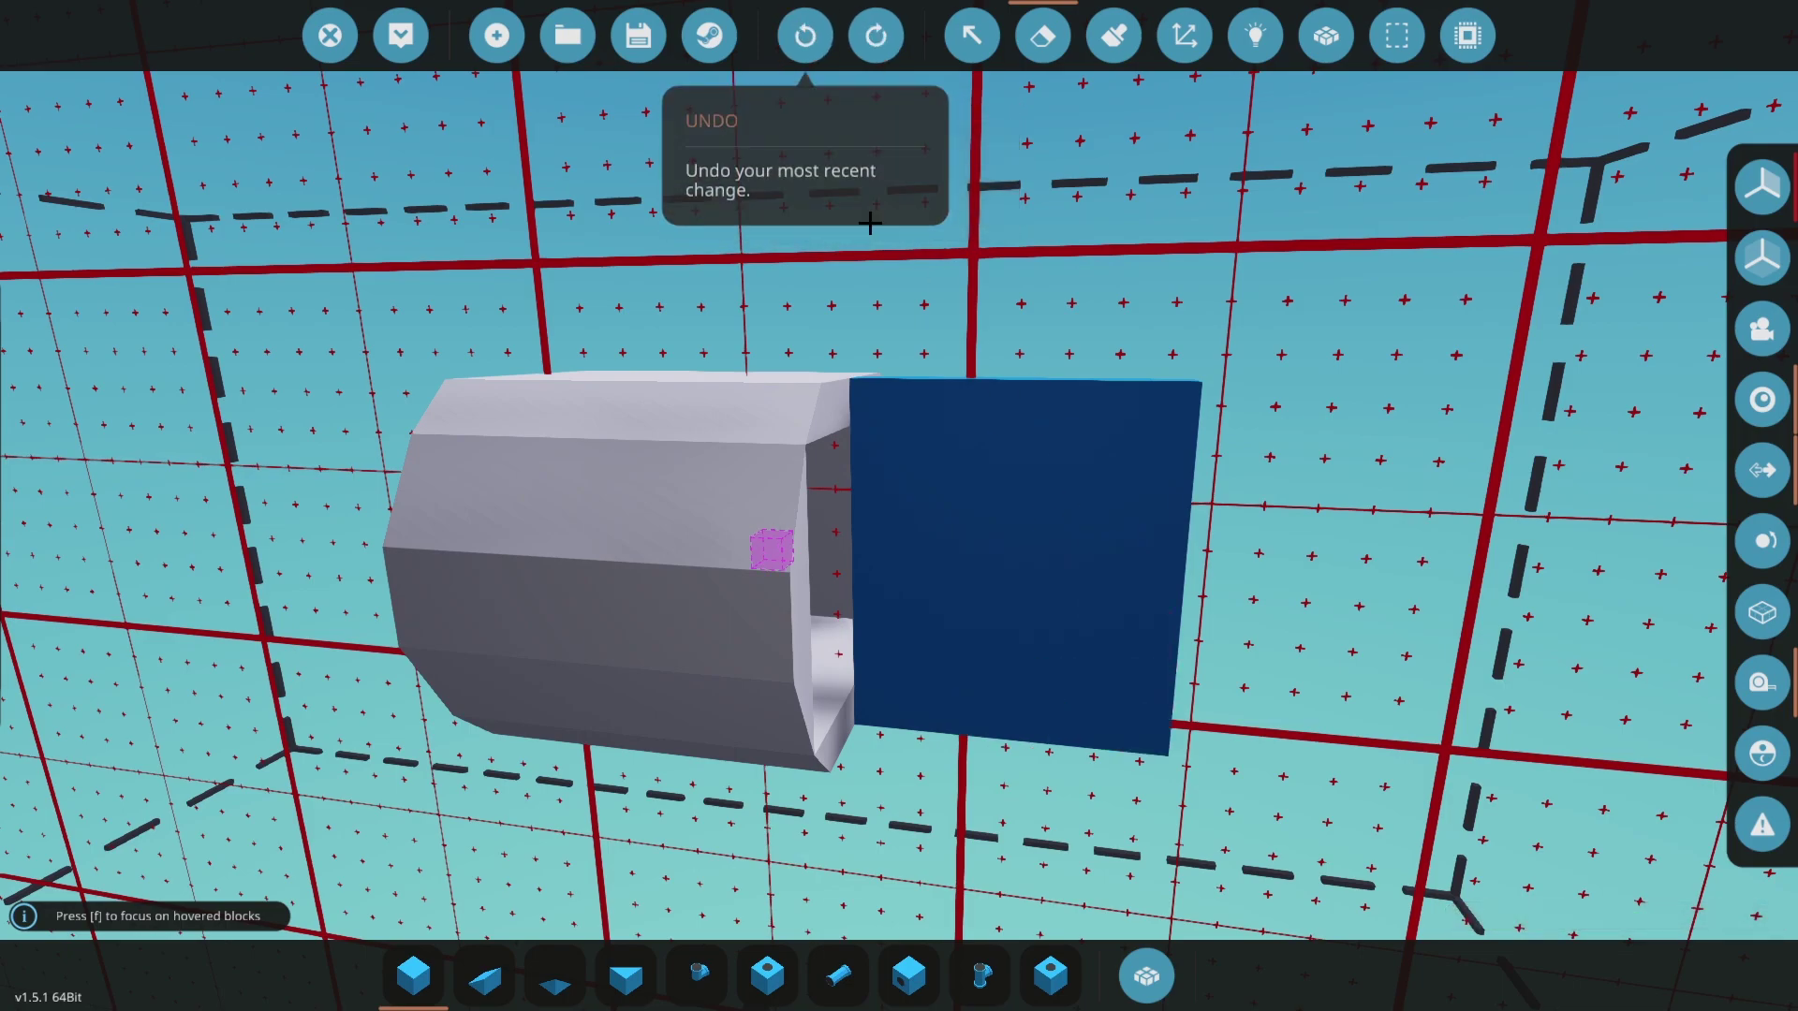
- Erase the blue wall's front column and cut its upper and lower front corners into steps to form a nose profile
key(f)
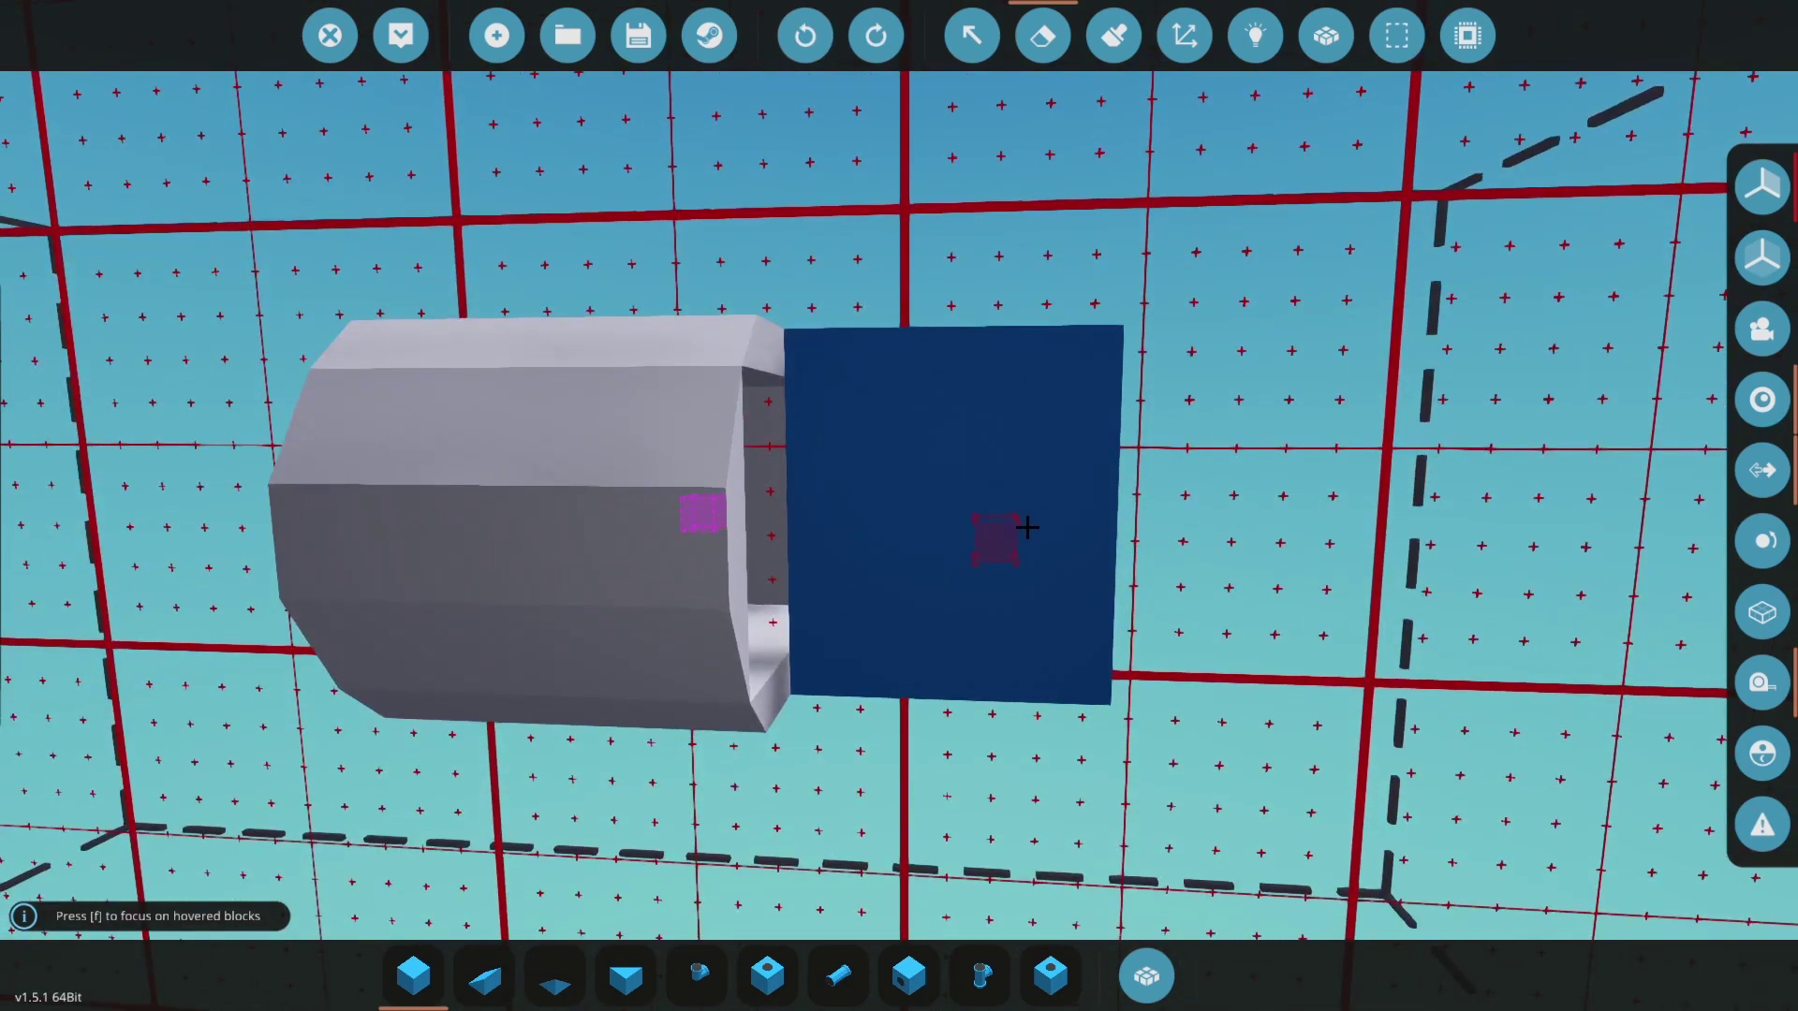
mouse_move(1090, 564)
mouse_down()
mouse_move(1088, 346)
mouse_move(1094, 694)
mouse_up()
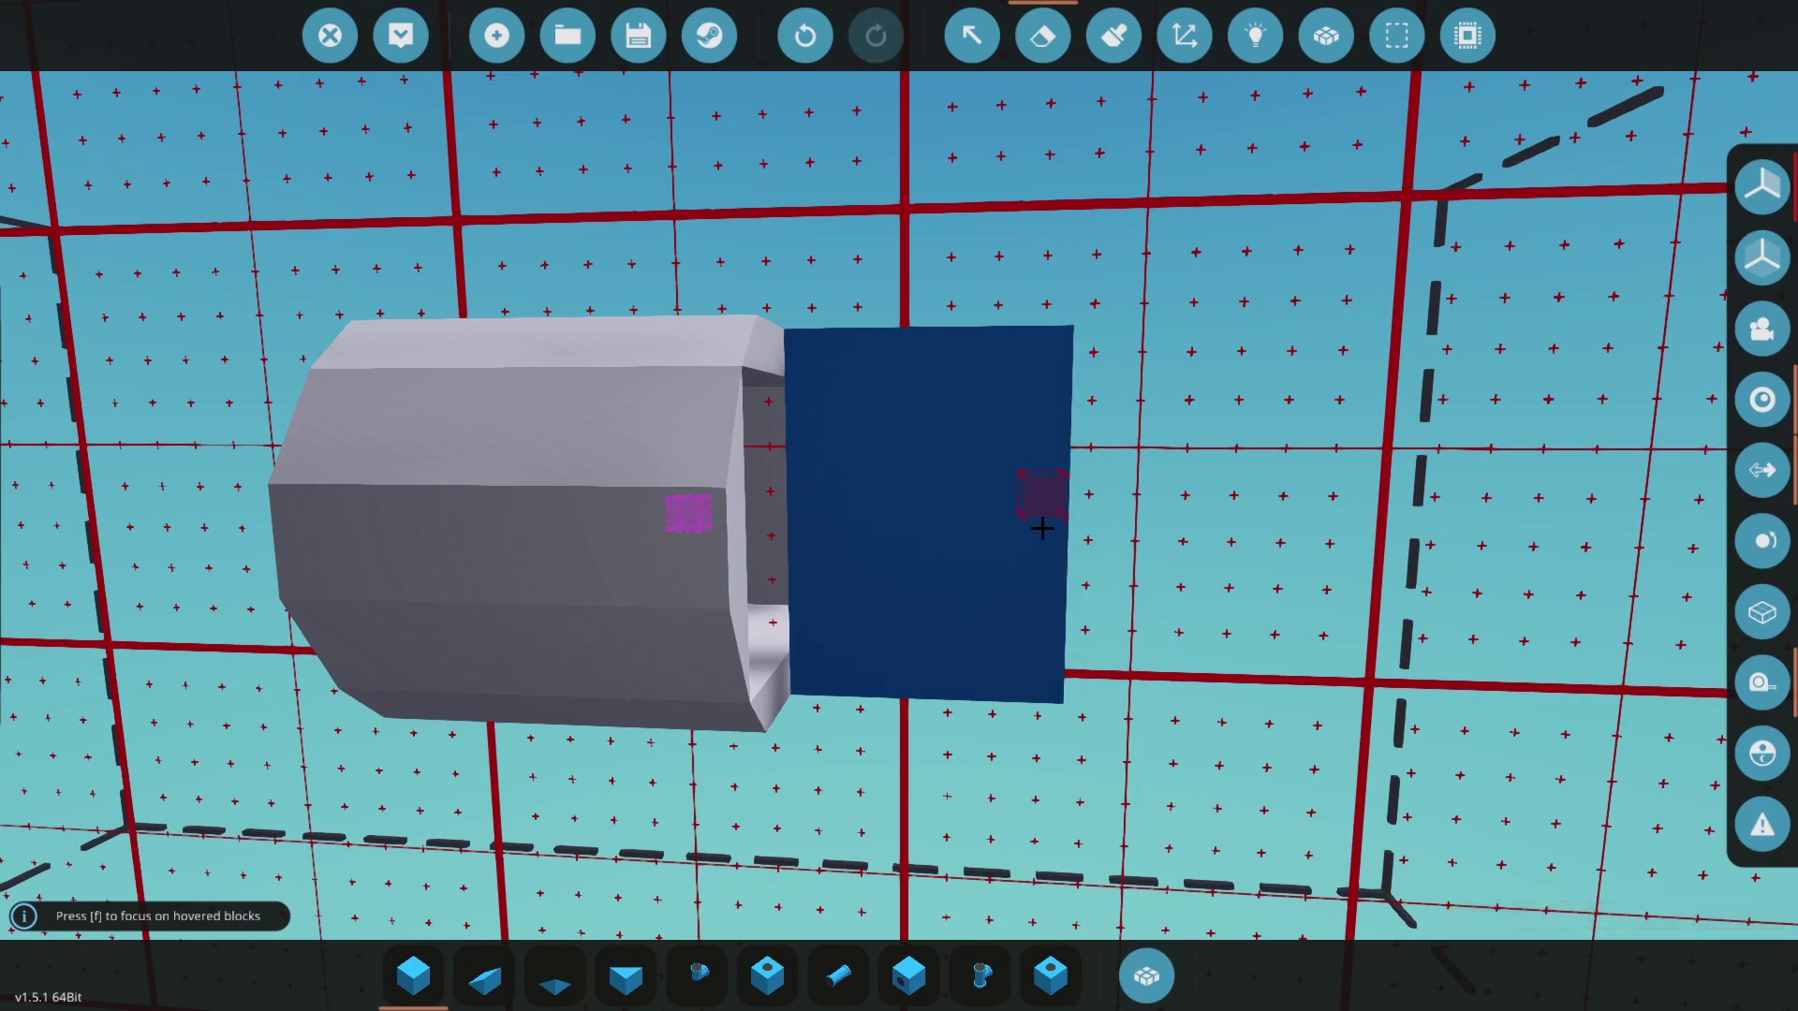
mouse_move(1051, 410)
mouse_down()
mouse_move(1031, 350)
mouse_move(943, 354)
mouse_move(1058, 482)
mouse_up()
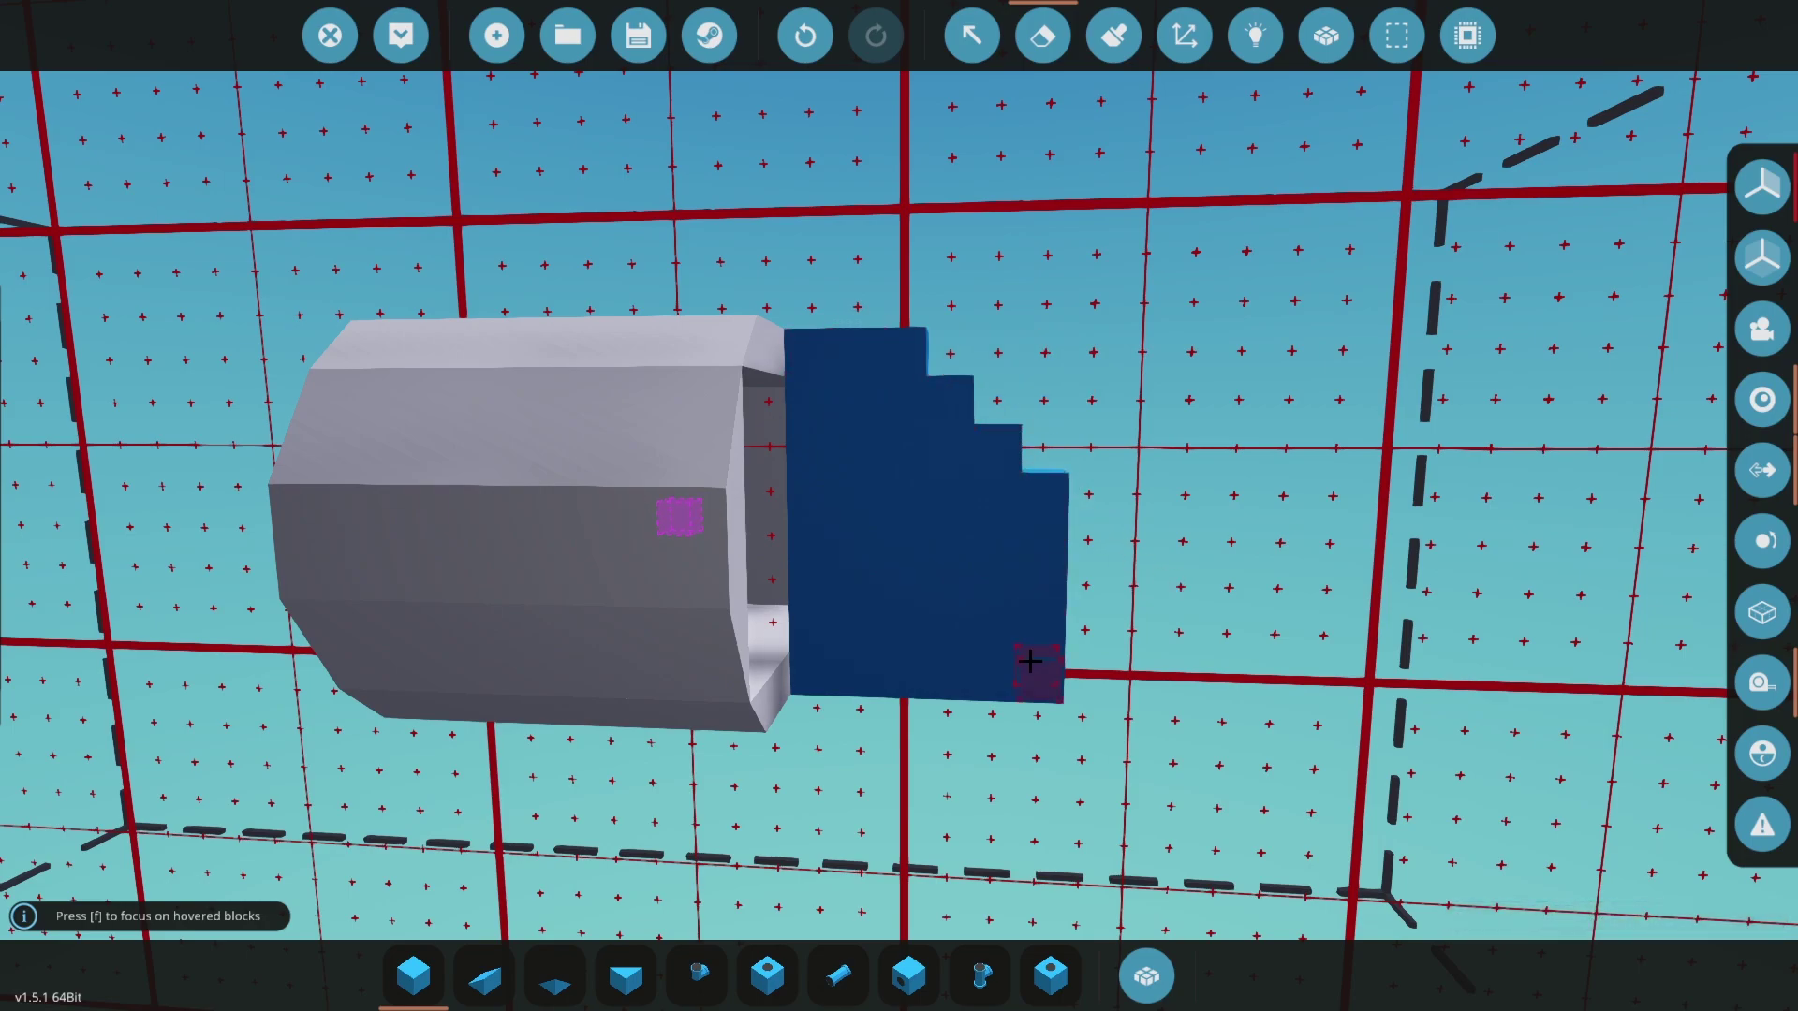
drag(1036, 645, 1044, 678)
click(987, 694)
click(938, 697)
- Return to block placement and sample a white hull block so that the component colour is white again
key(1)
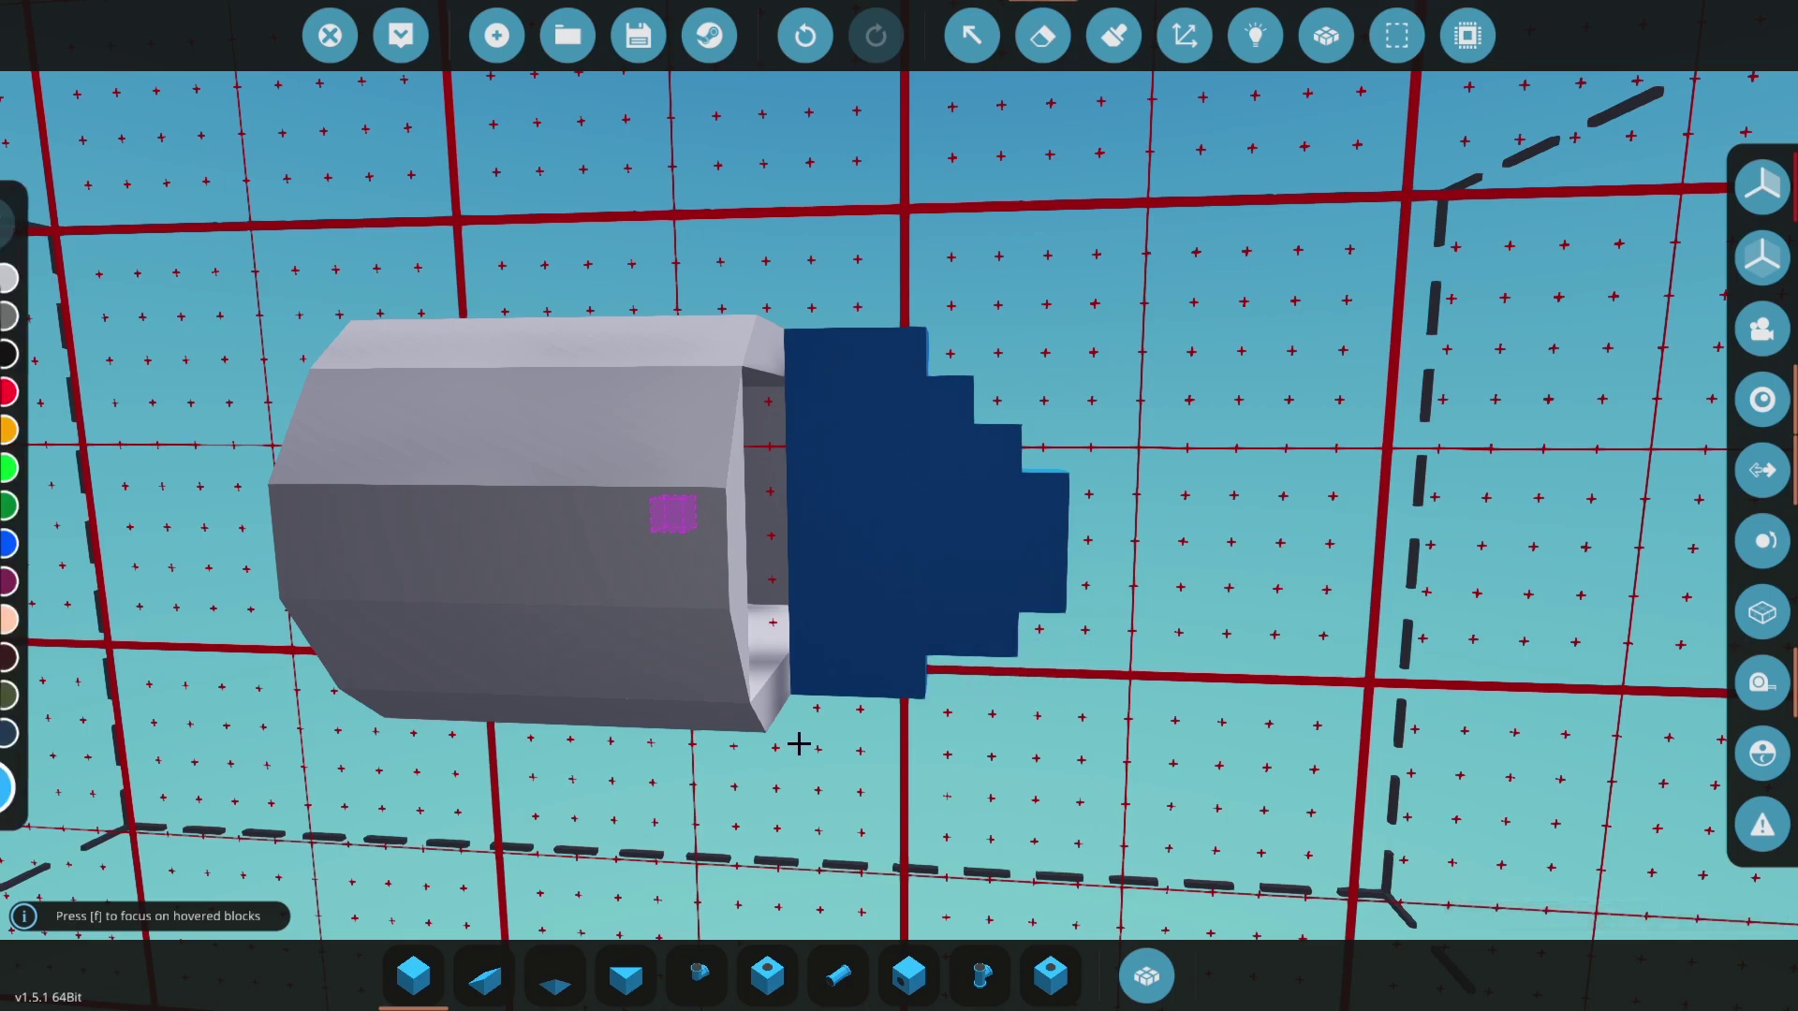
drag(851, 726, 909, 726)
scroll(909, 726, up, 4)
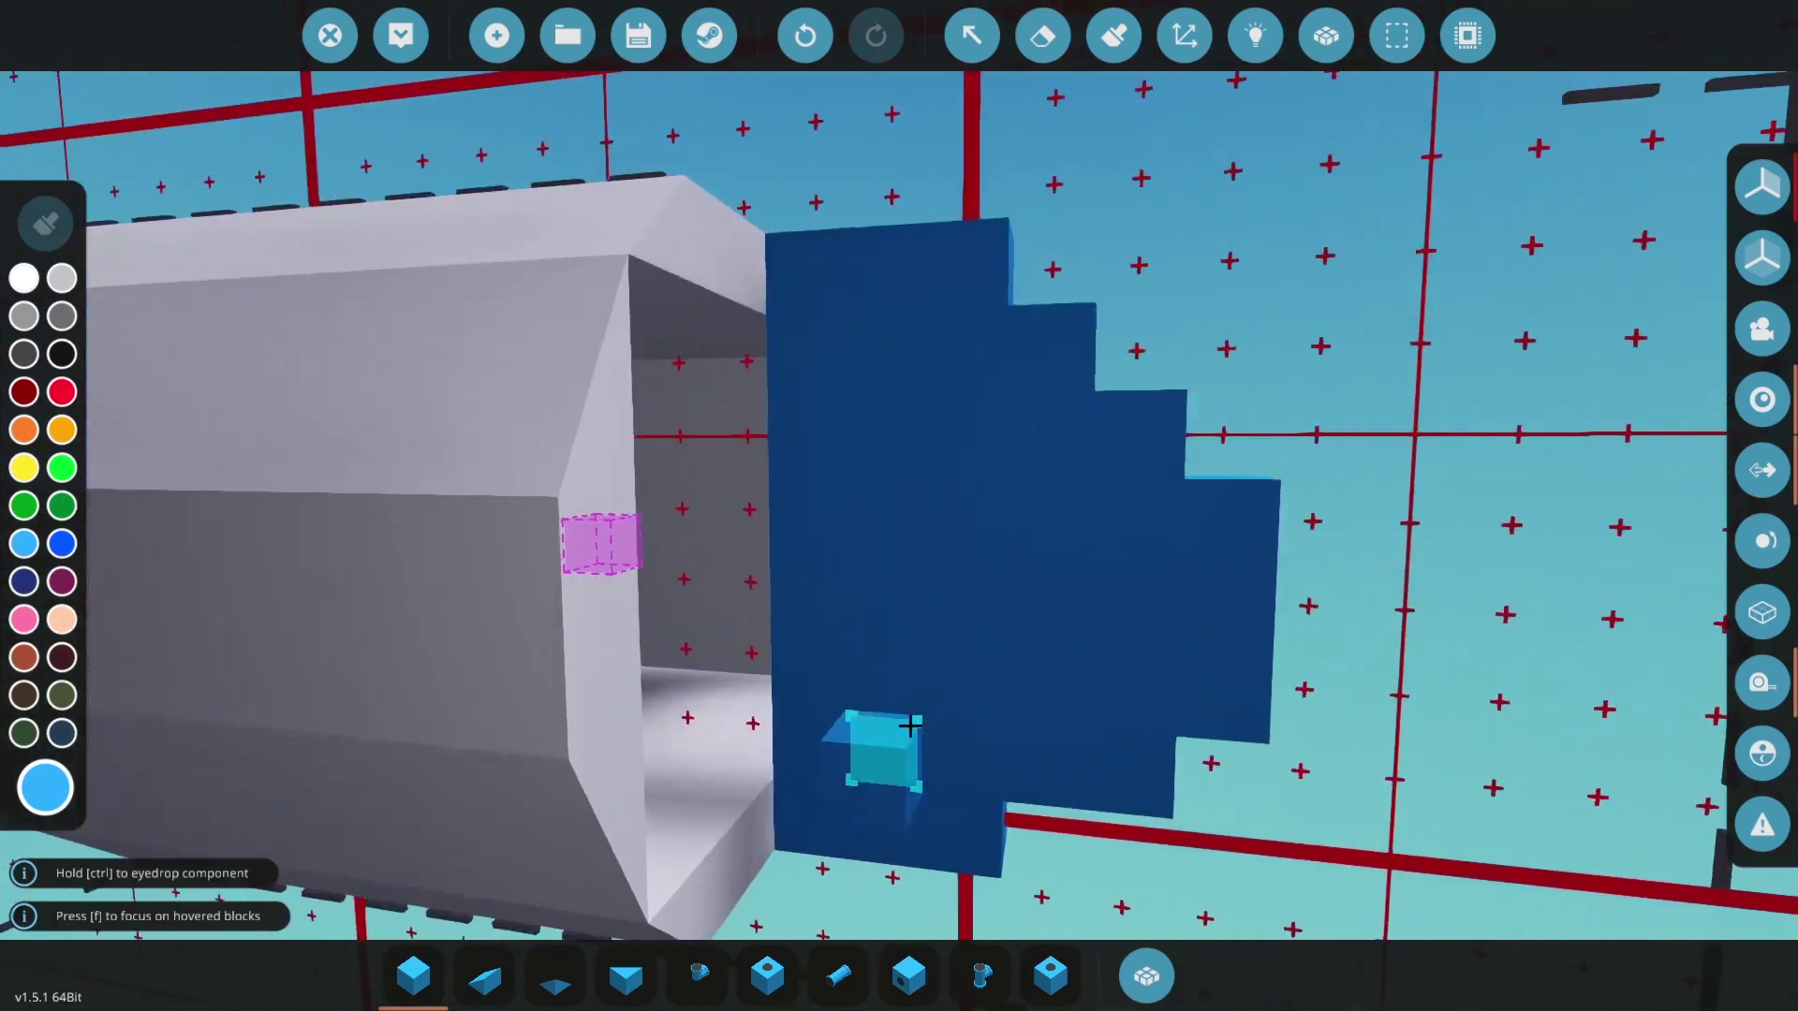
key(Delete)
key(1)
mouse_move(1144, 611)
mouse_down()
mouse_move(1025, 768)
mouse_move(818, 514)
mouse_up()
scroll(818, 514, down, 4)
ctrl+click(740, 539)
drag(1116, 548, 1149, 547)
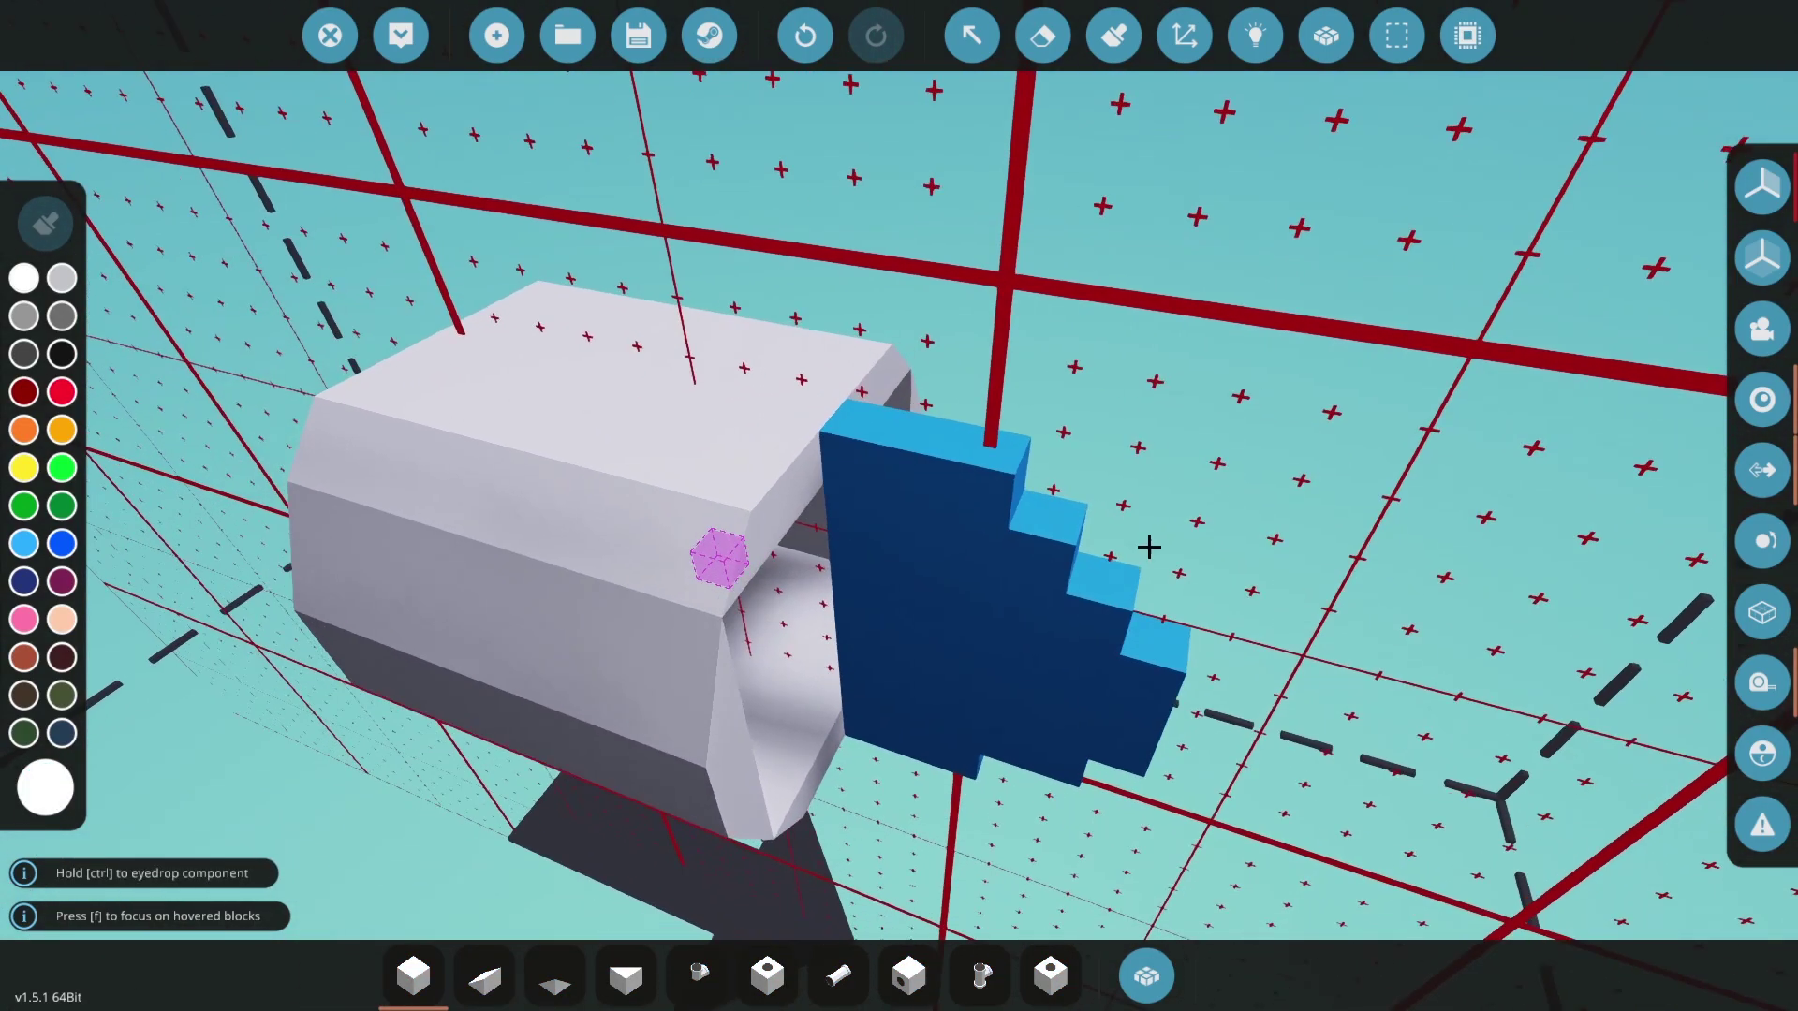
- Search the component inventory for "wind" and look through the window pieces
scroll(1149, 546, down, 2)
scroll(1149, 547, up, 2)
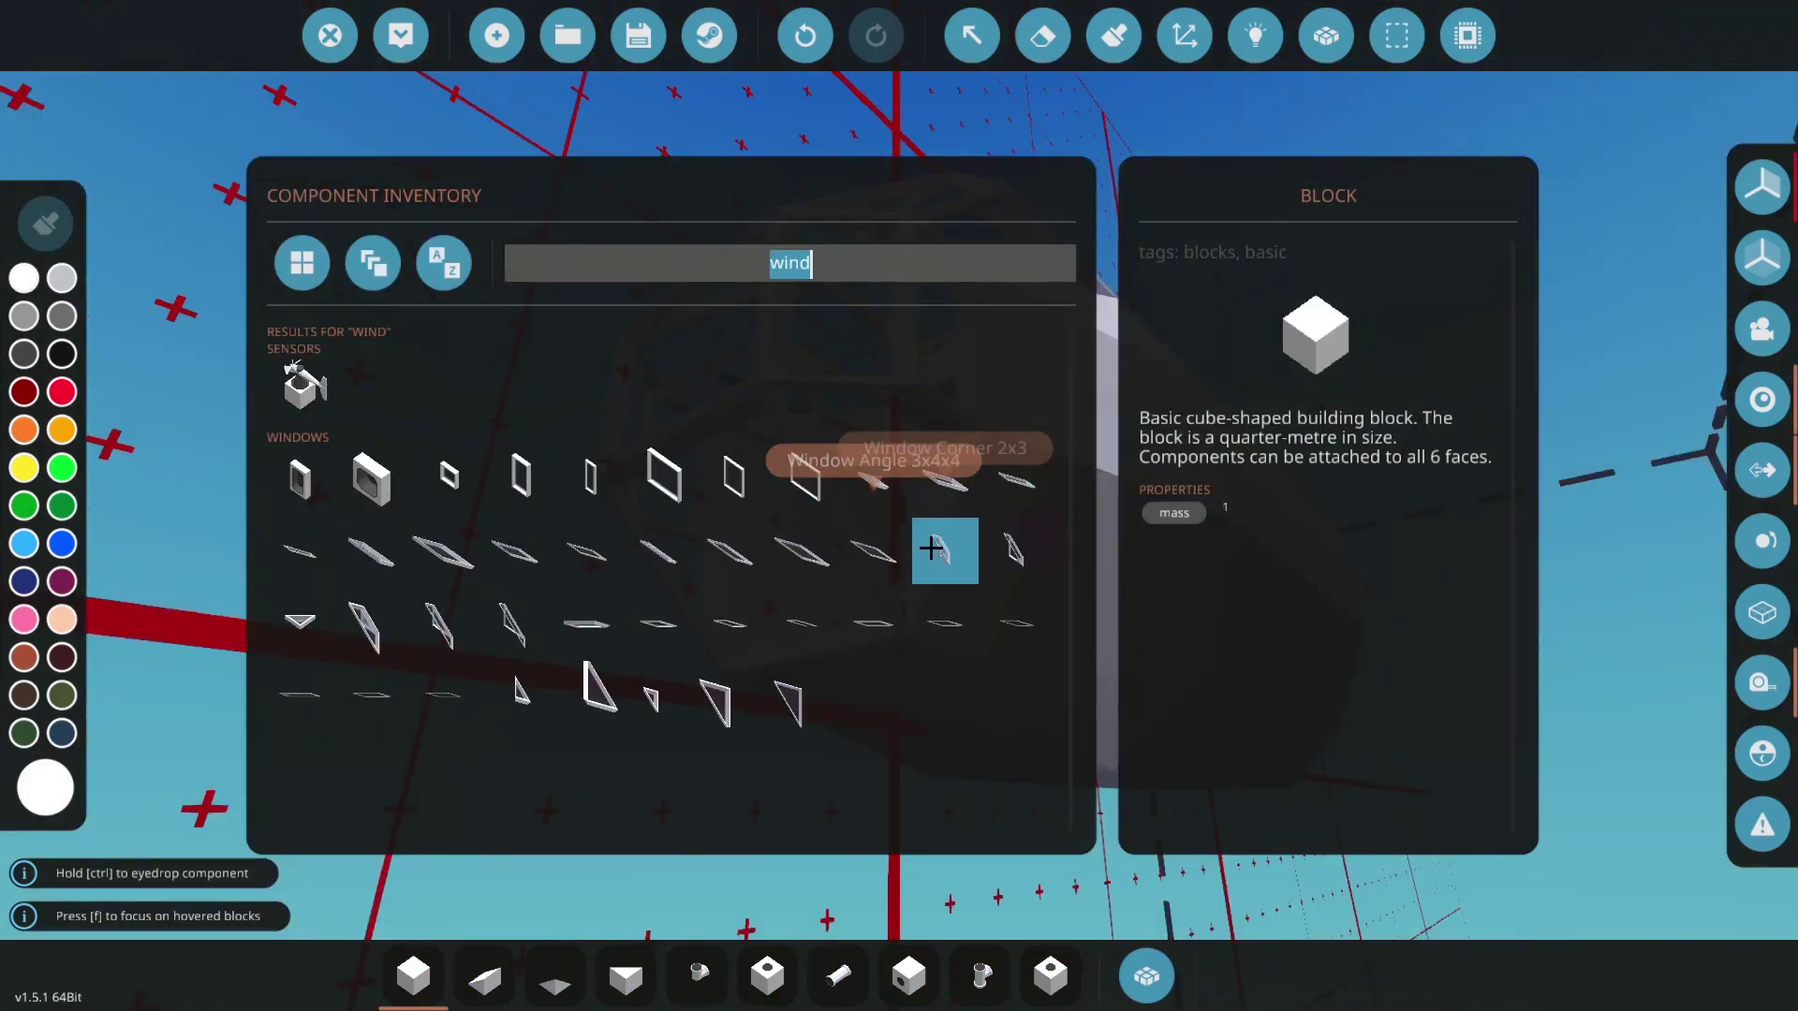
click(931, 547)
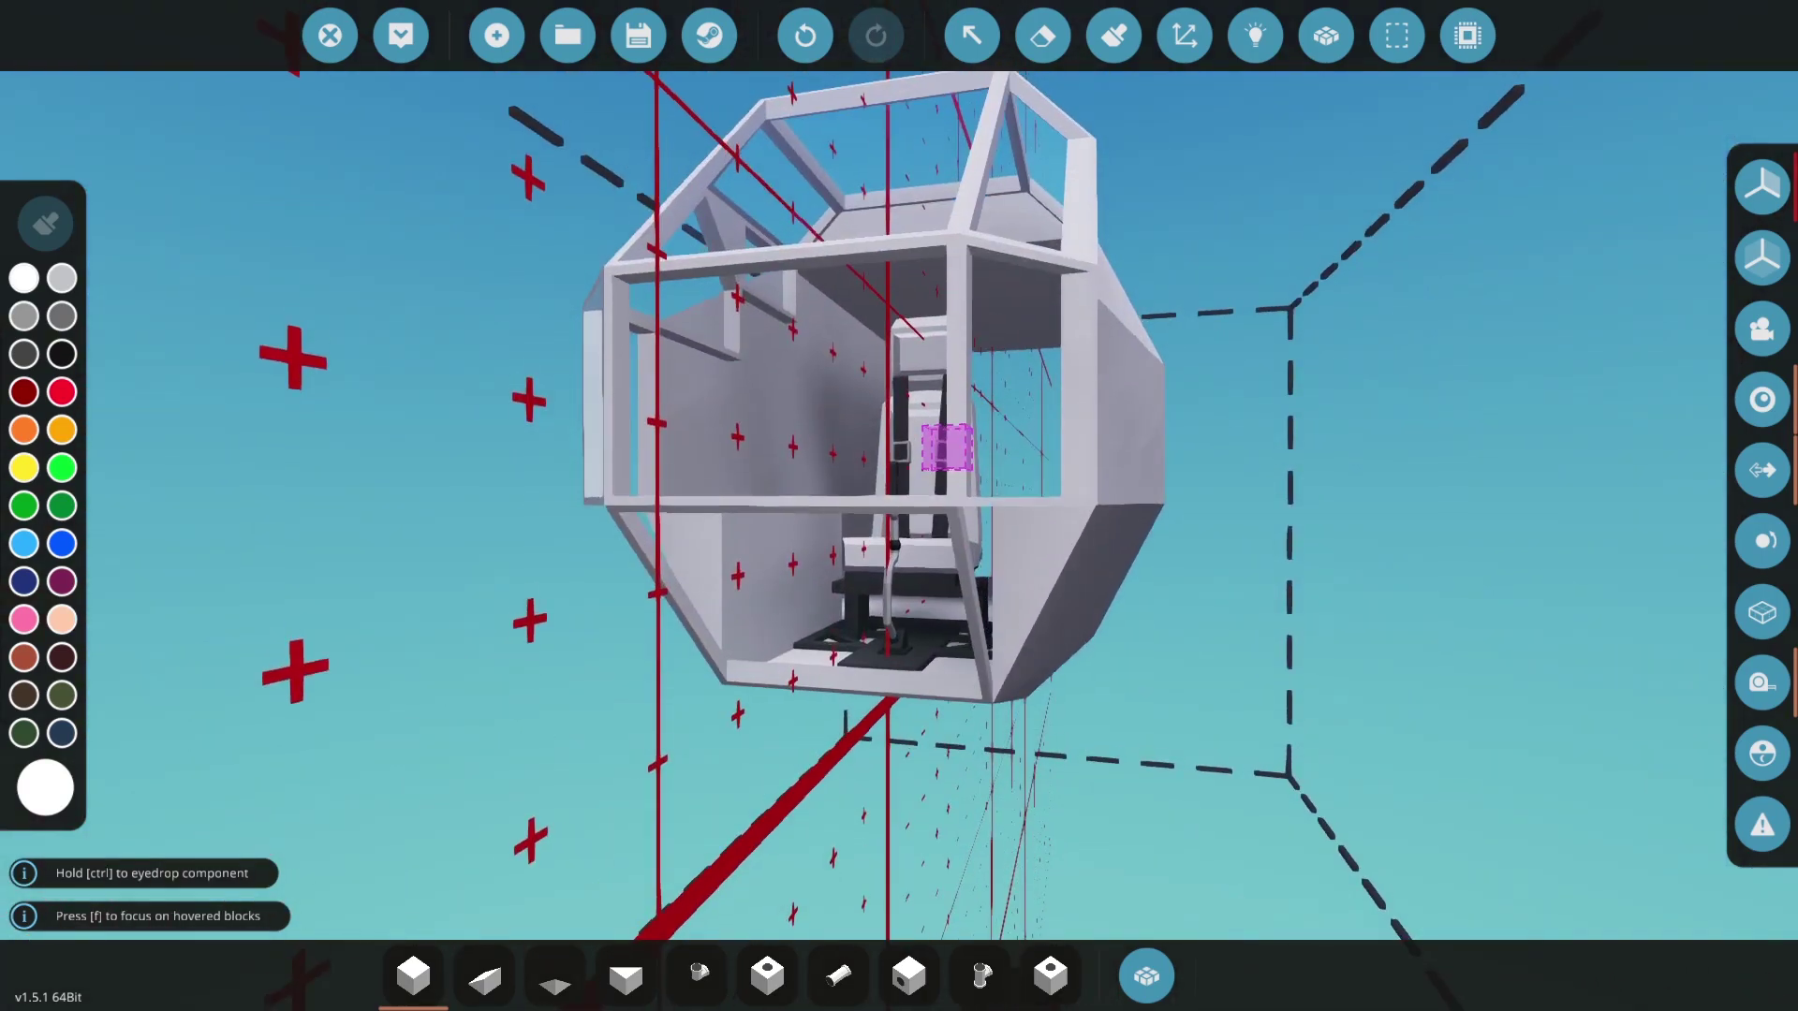
- Choose a corner window piece from the component inventory, fit it to the gap at the nose's side, and return to the basic block
mouse_move(947, 448)
mouse_down()
mouse_move(1076, 434)
mouse_move(964, 462)
mouse_up()
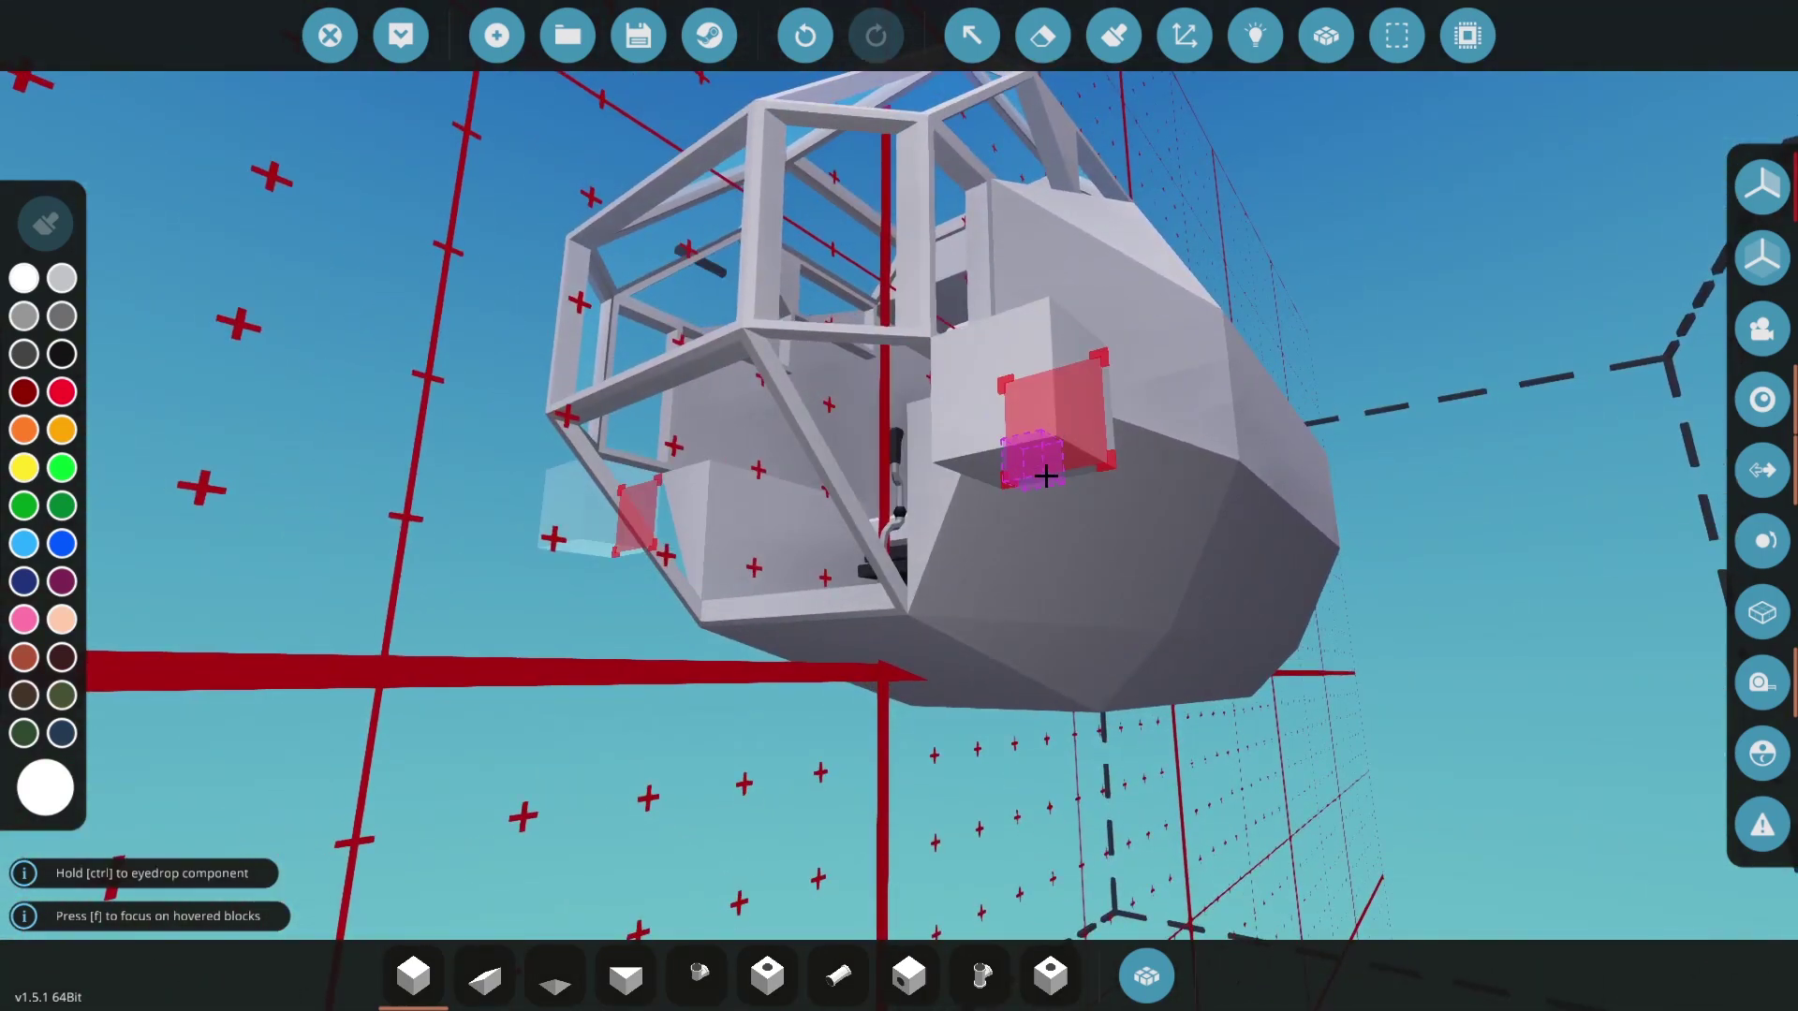
key(q)
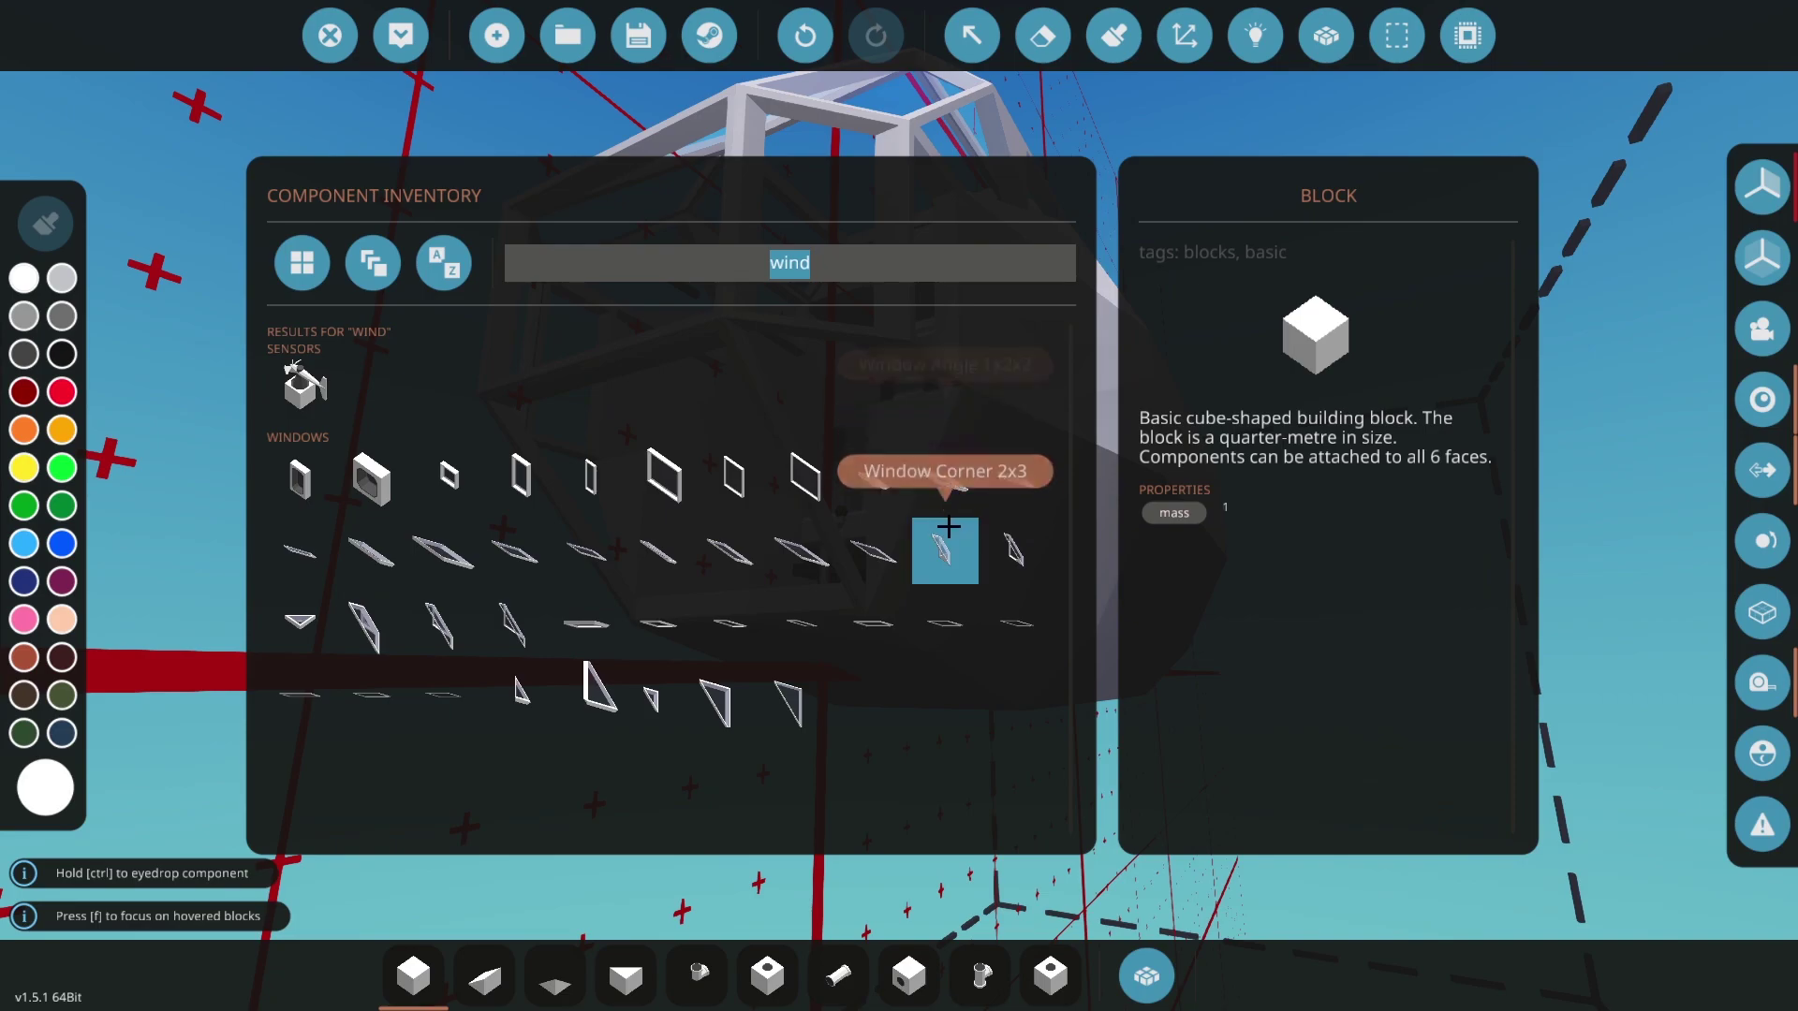
click(948, 527)
key(q)
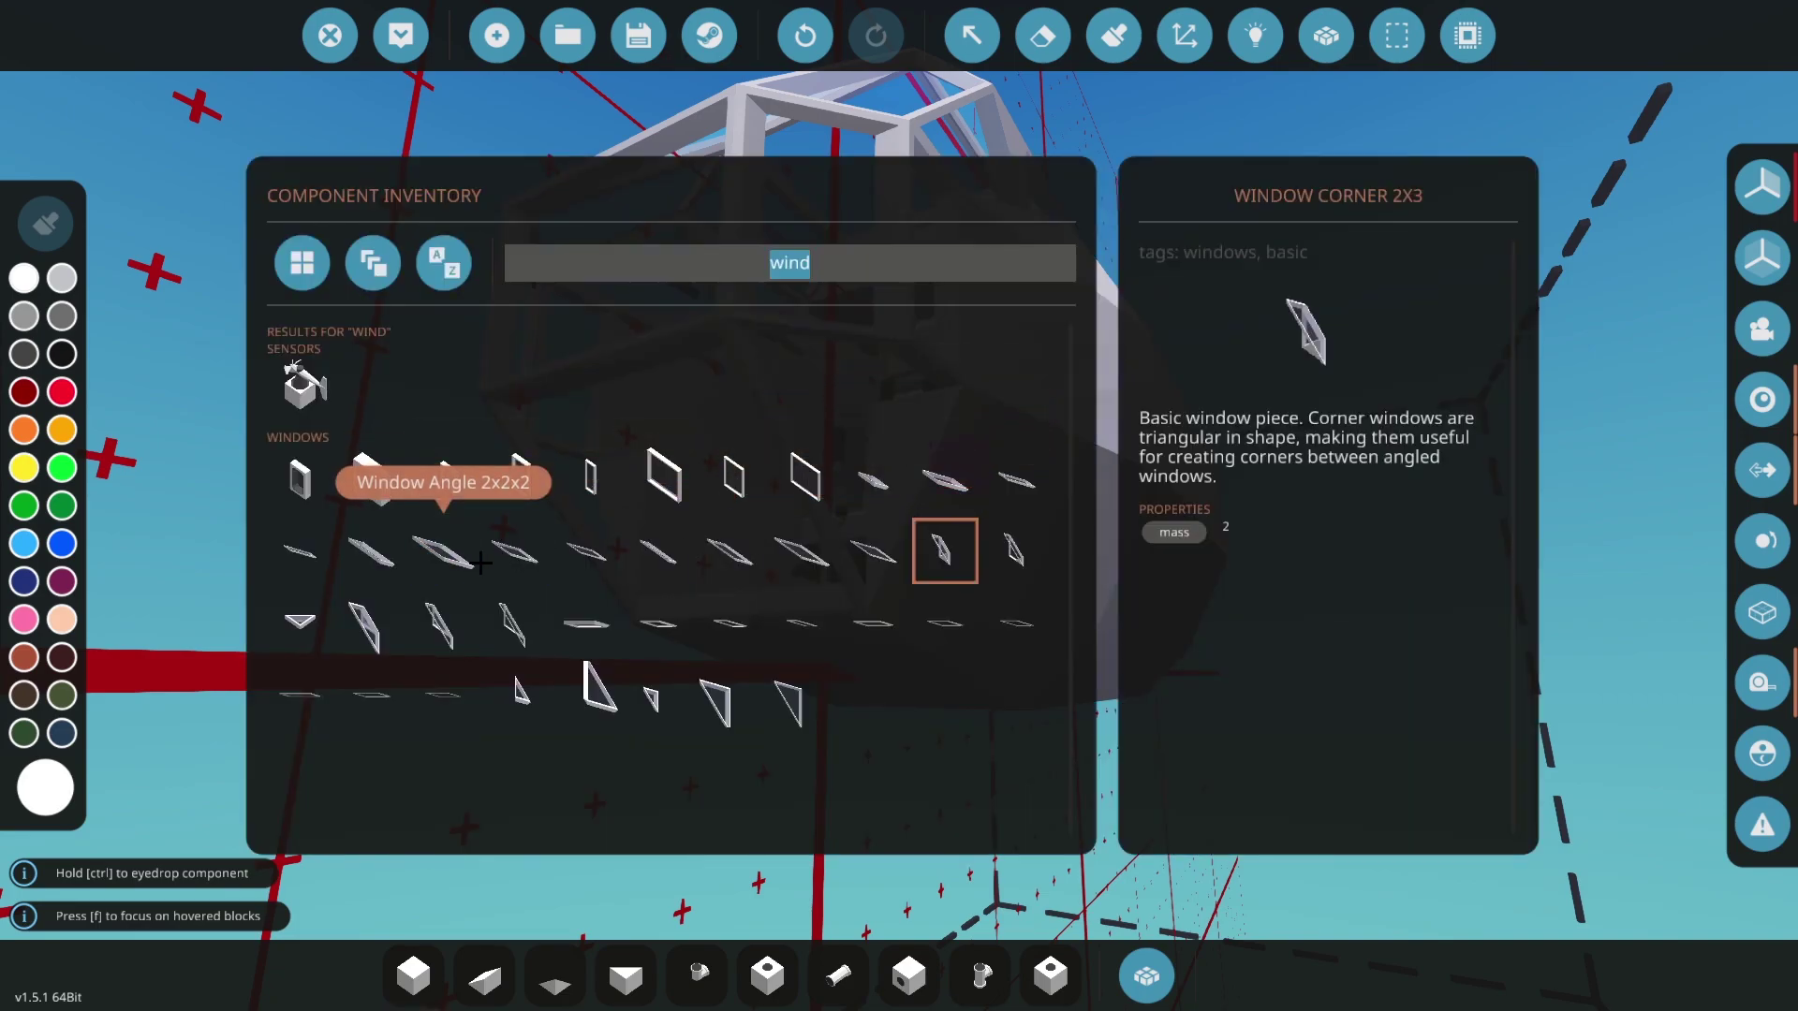
click(367, 624)
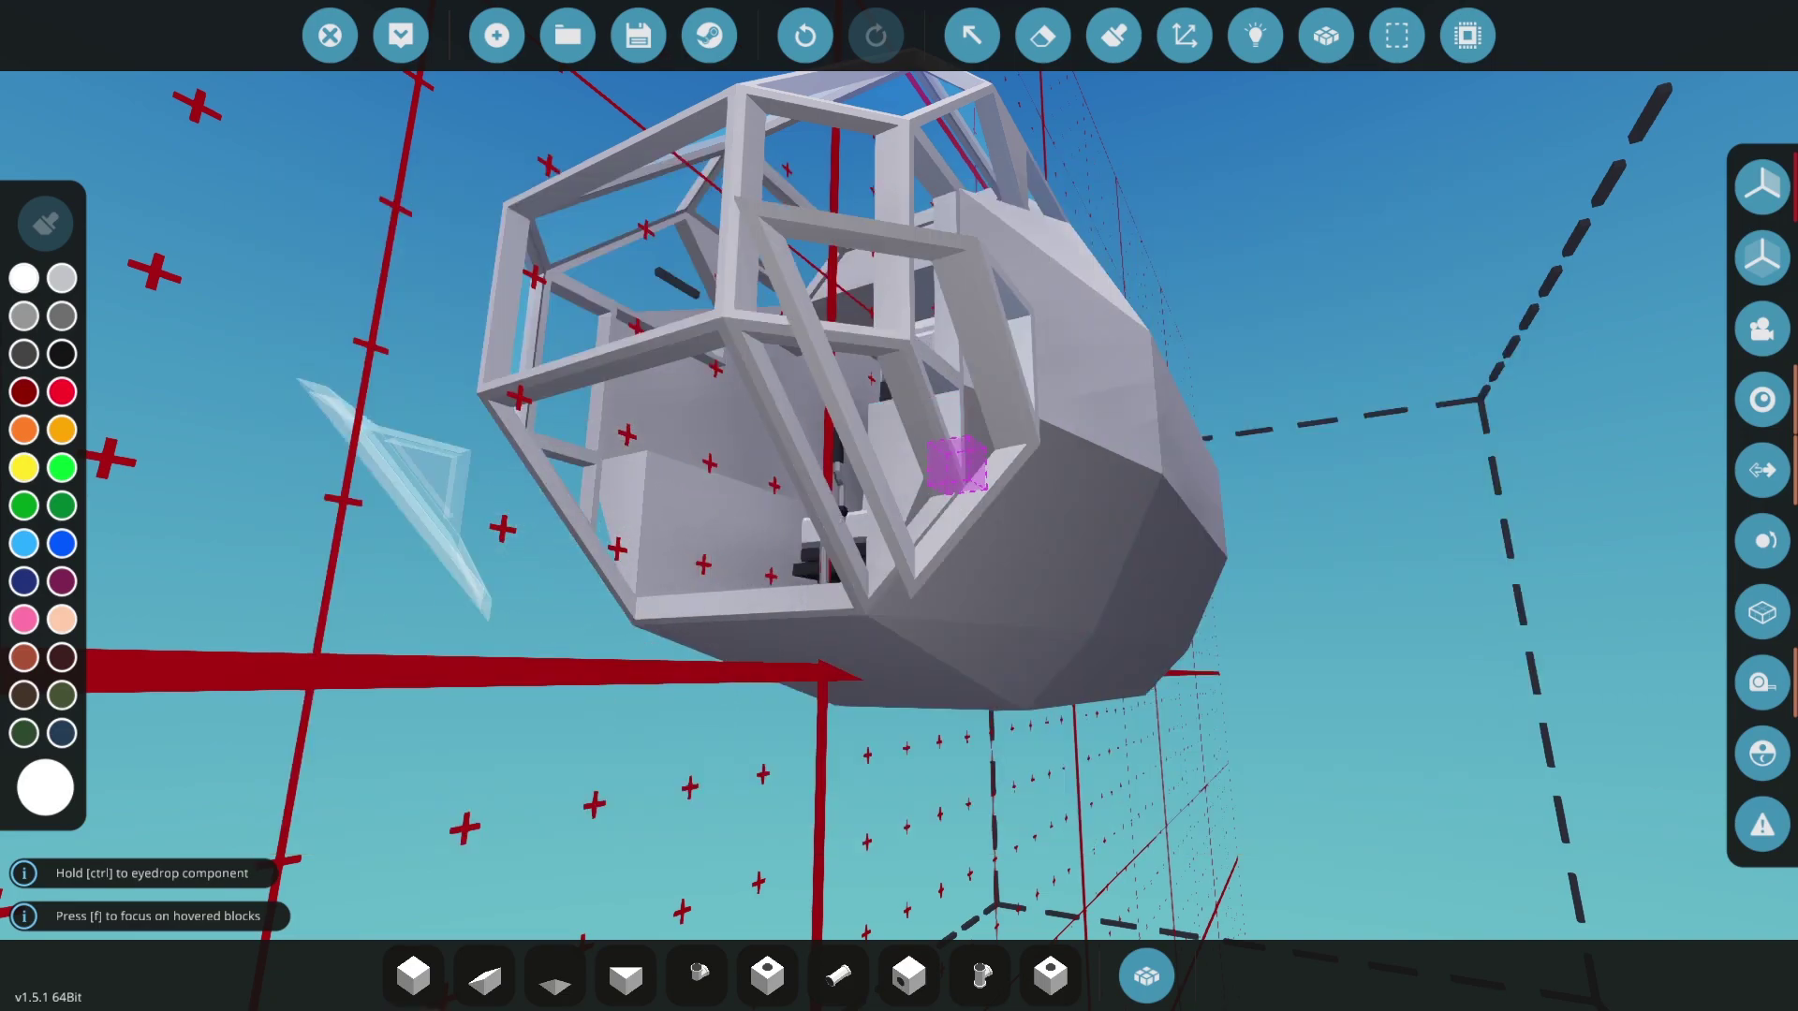
key(1)
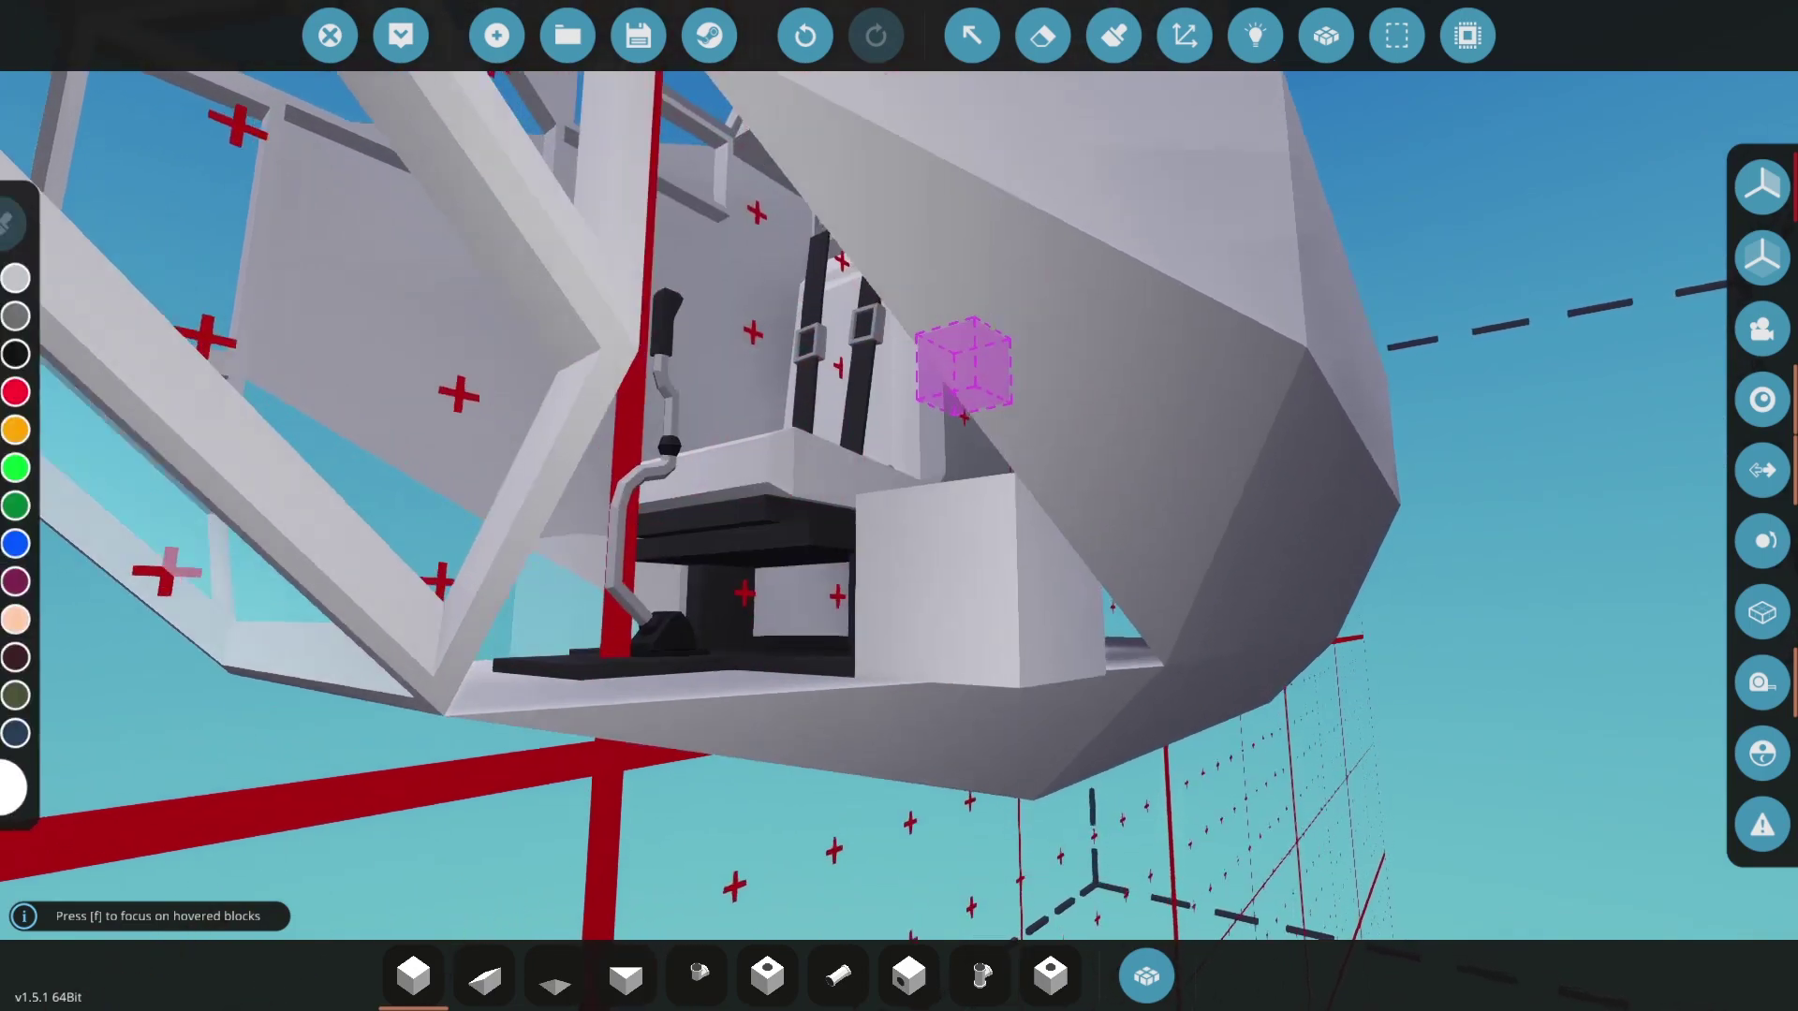
- Choose an elongated sloped block from the inventory, rotate it to match the hull, and place it on the cockpit's inner side beside the seat
key(q)
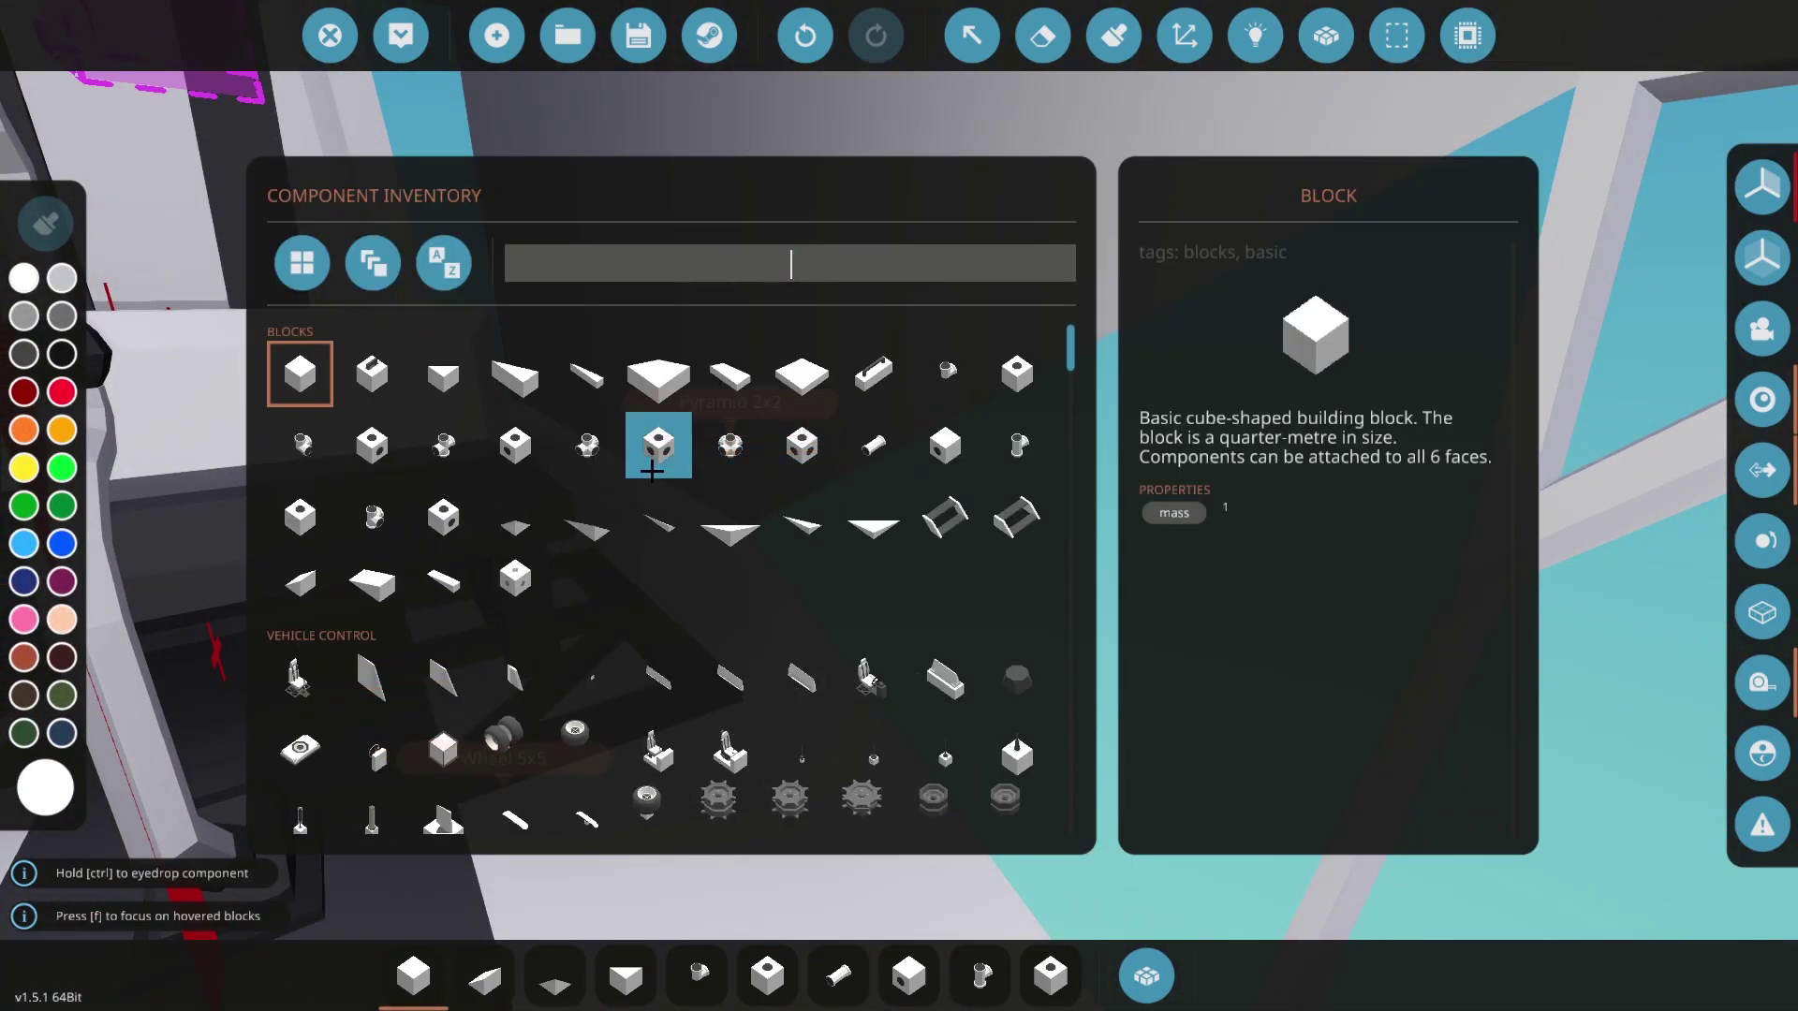
click(584, 374)
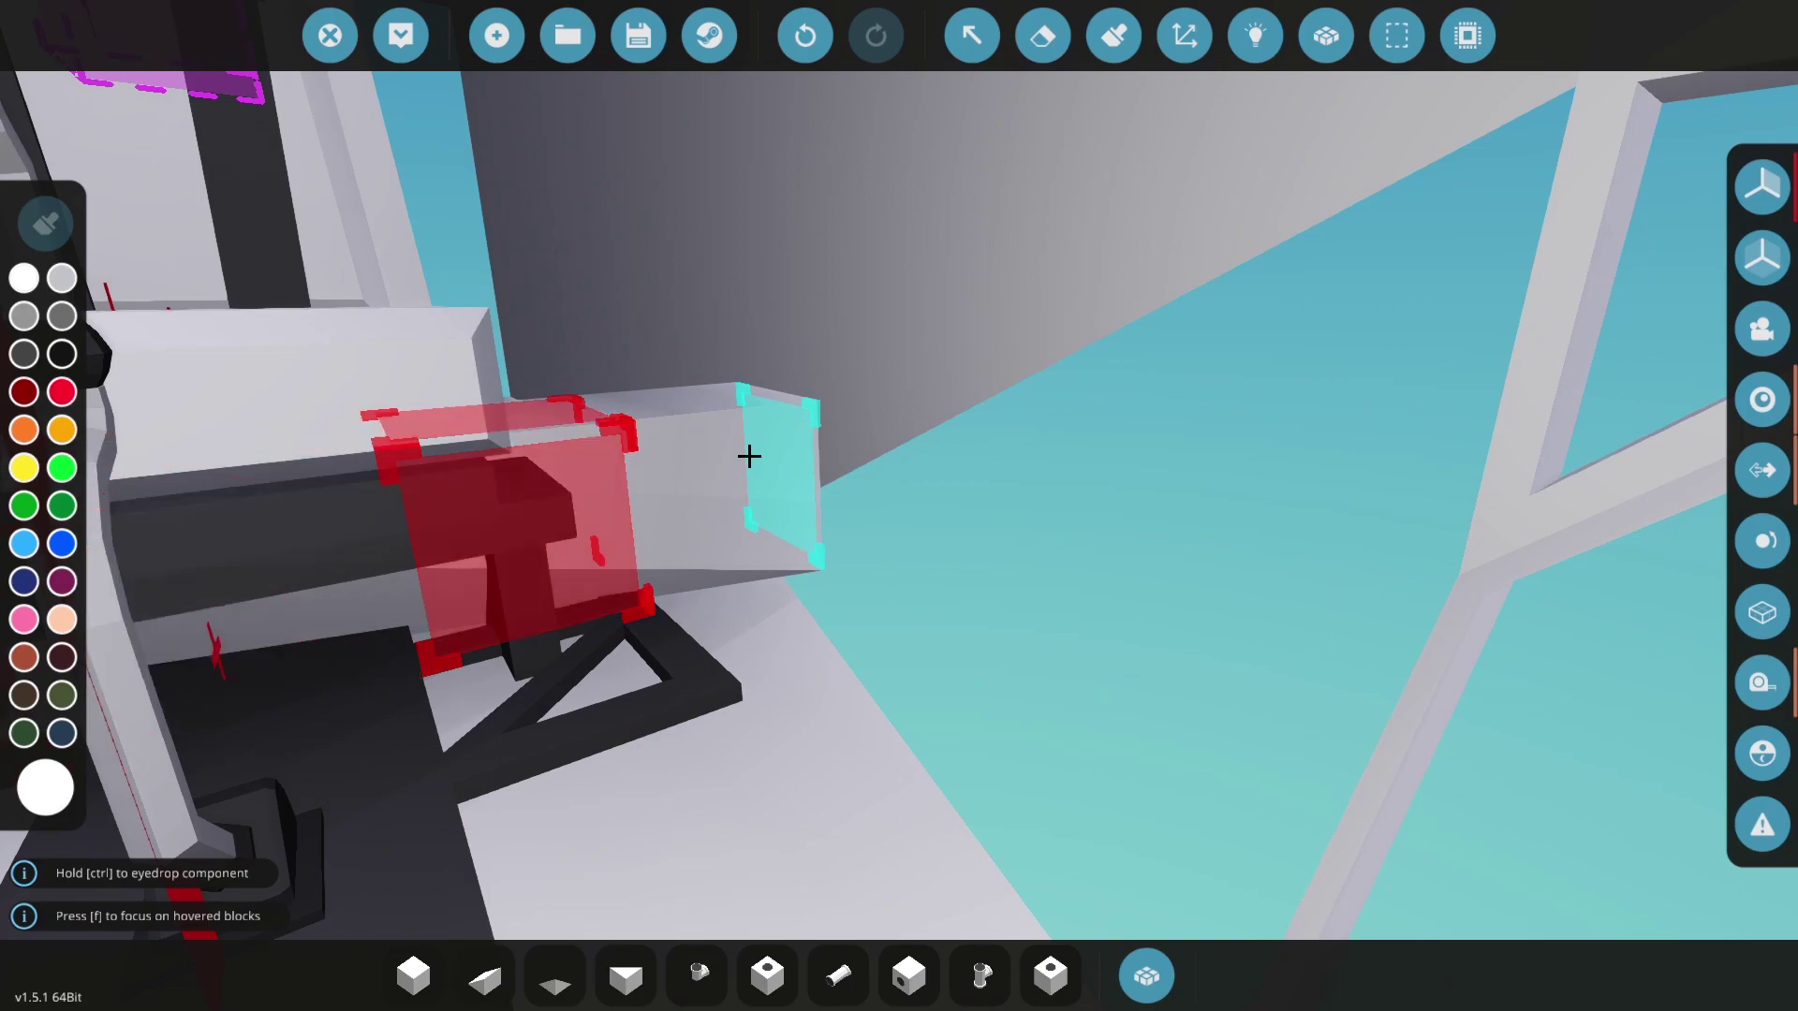
key(i)
key(i)
key(j)
click(750, 456)
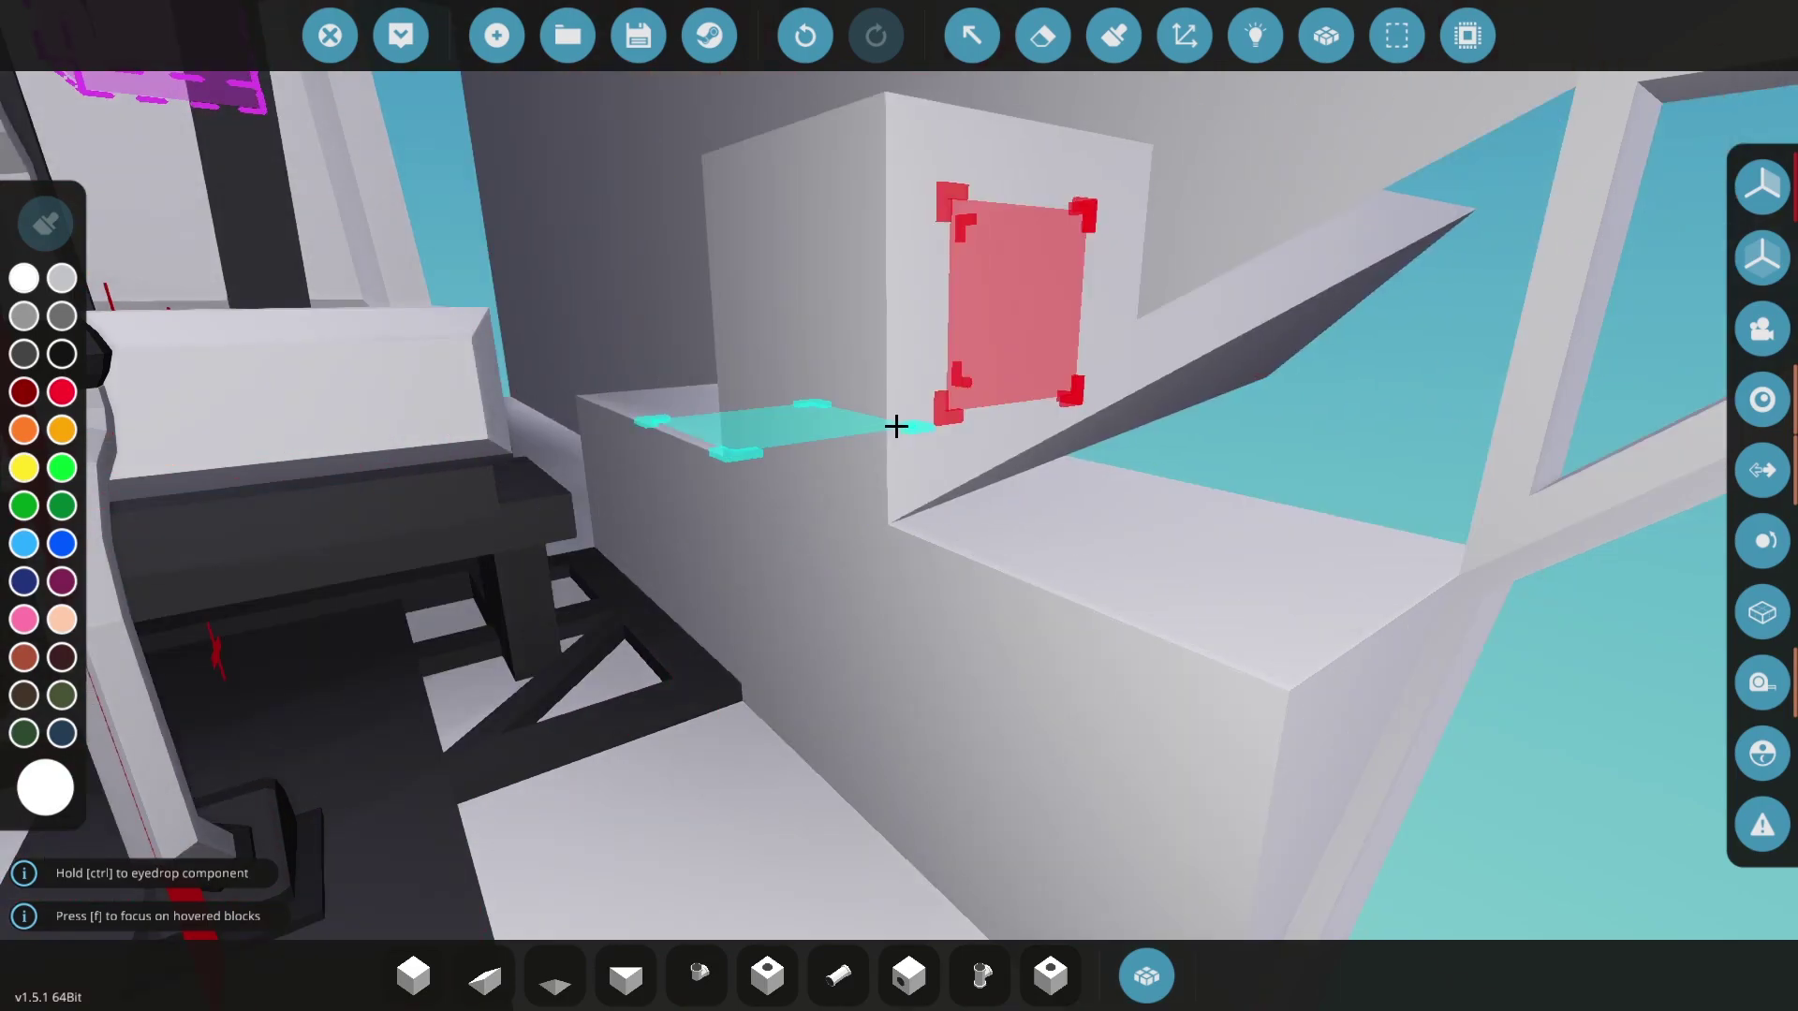
key(1)
drag(1027, 450, 1220, 515)
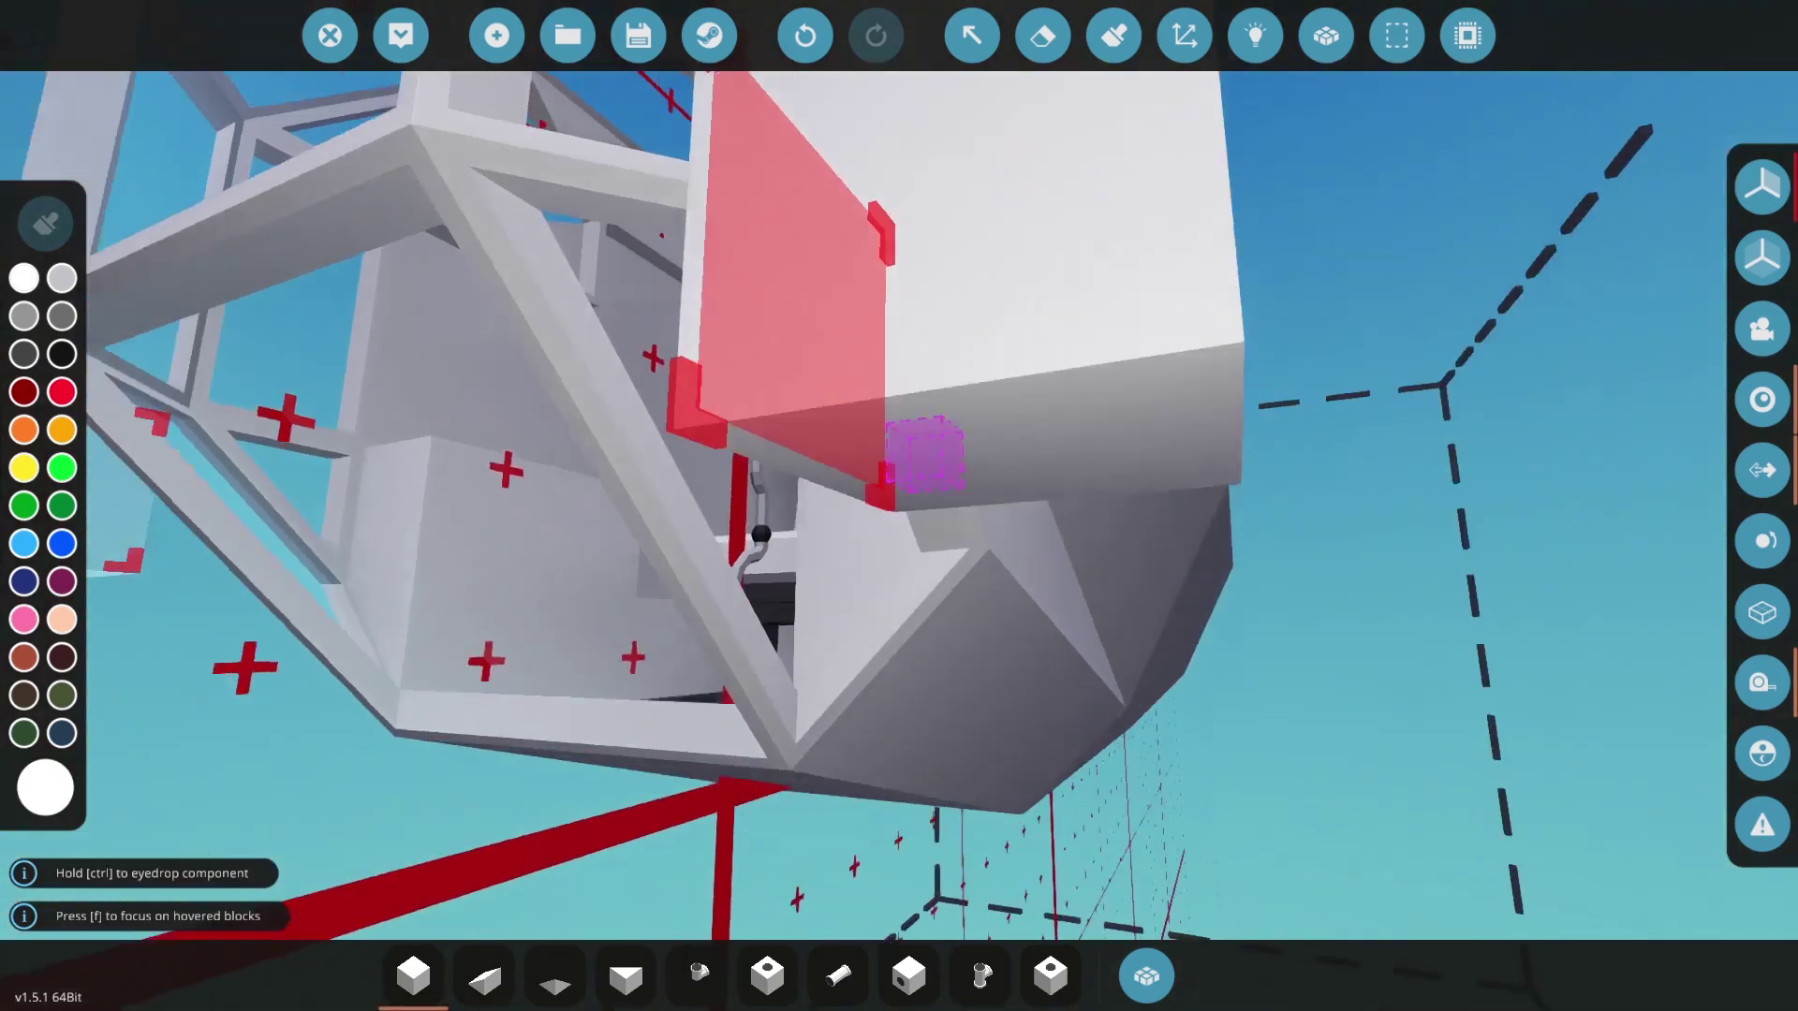
- Examine the cockpit frame, side blocks and seat area from outside and inside the hull for remaining gaps
key(s)
key(a)
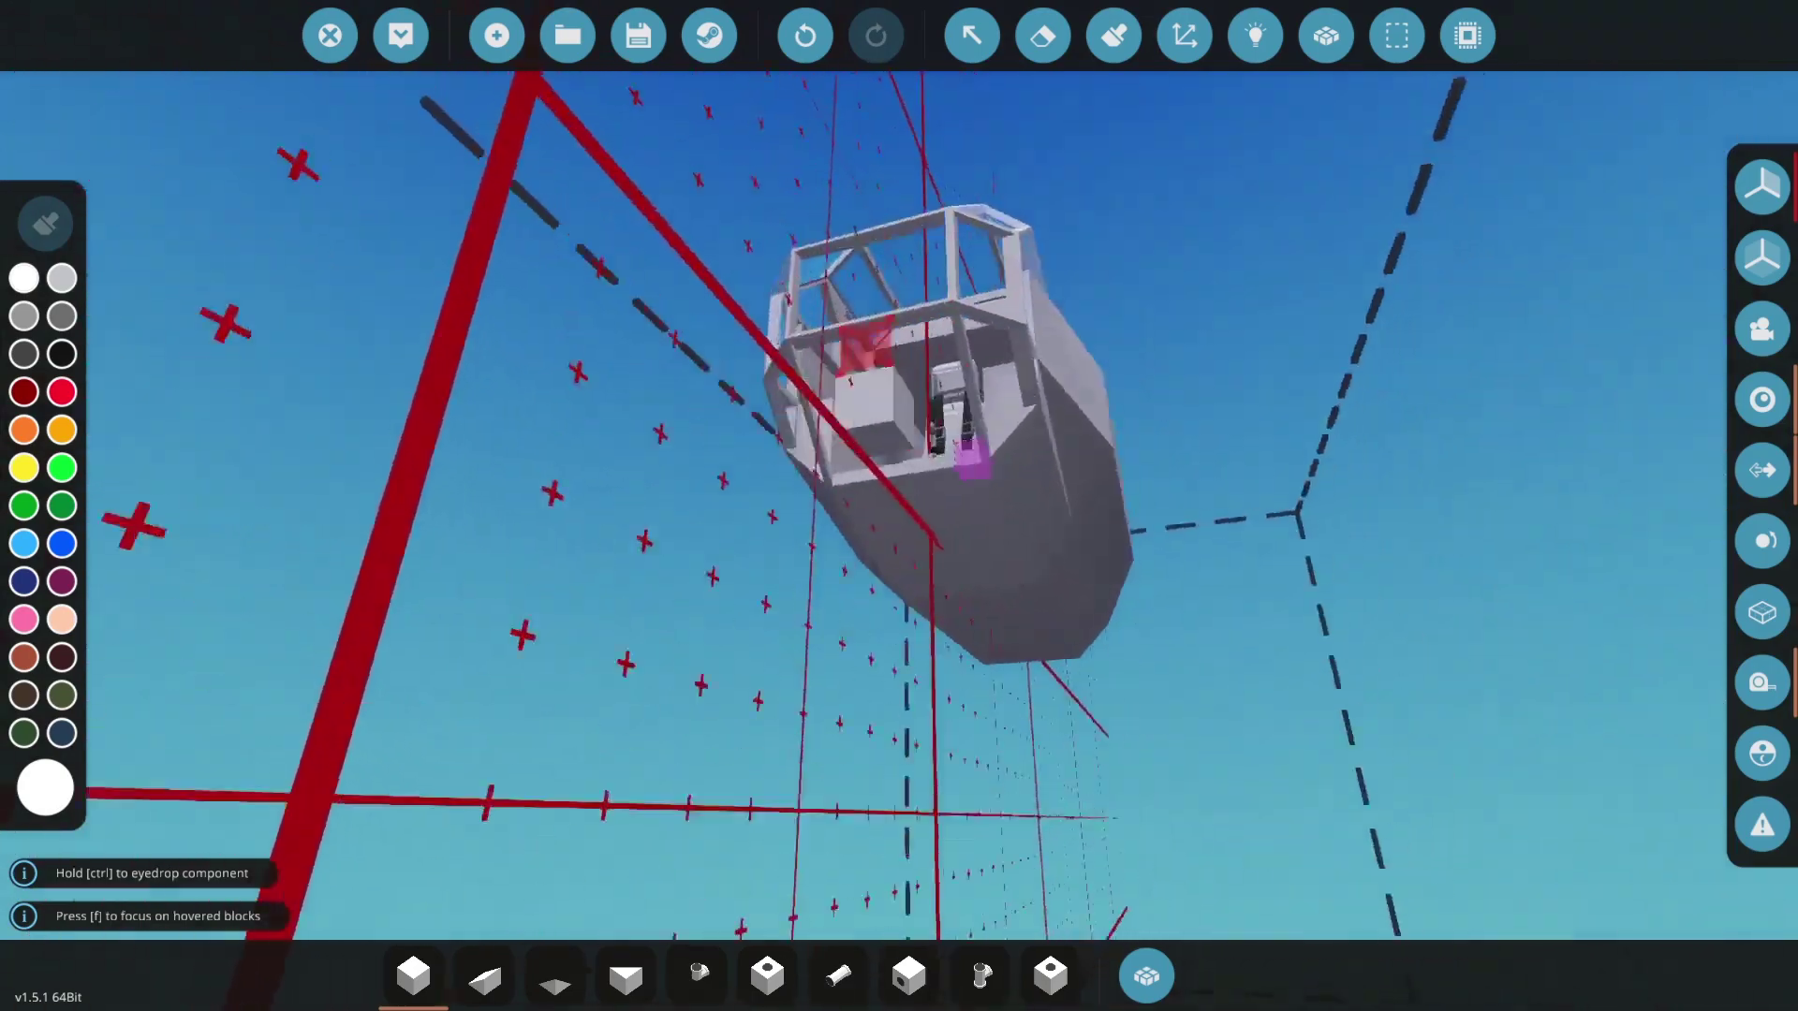
key(s)
key(d)
key(w)
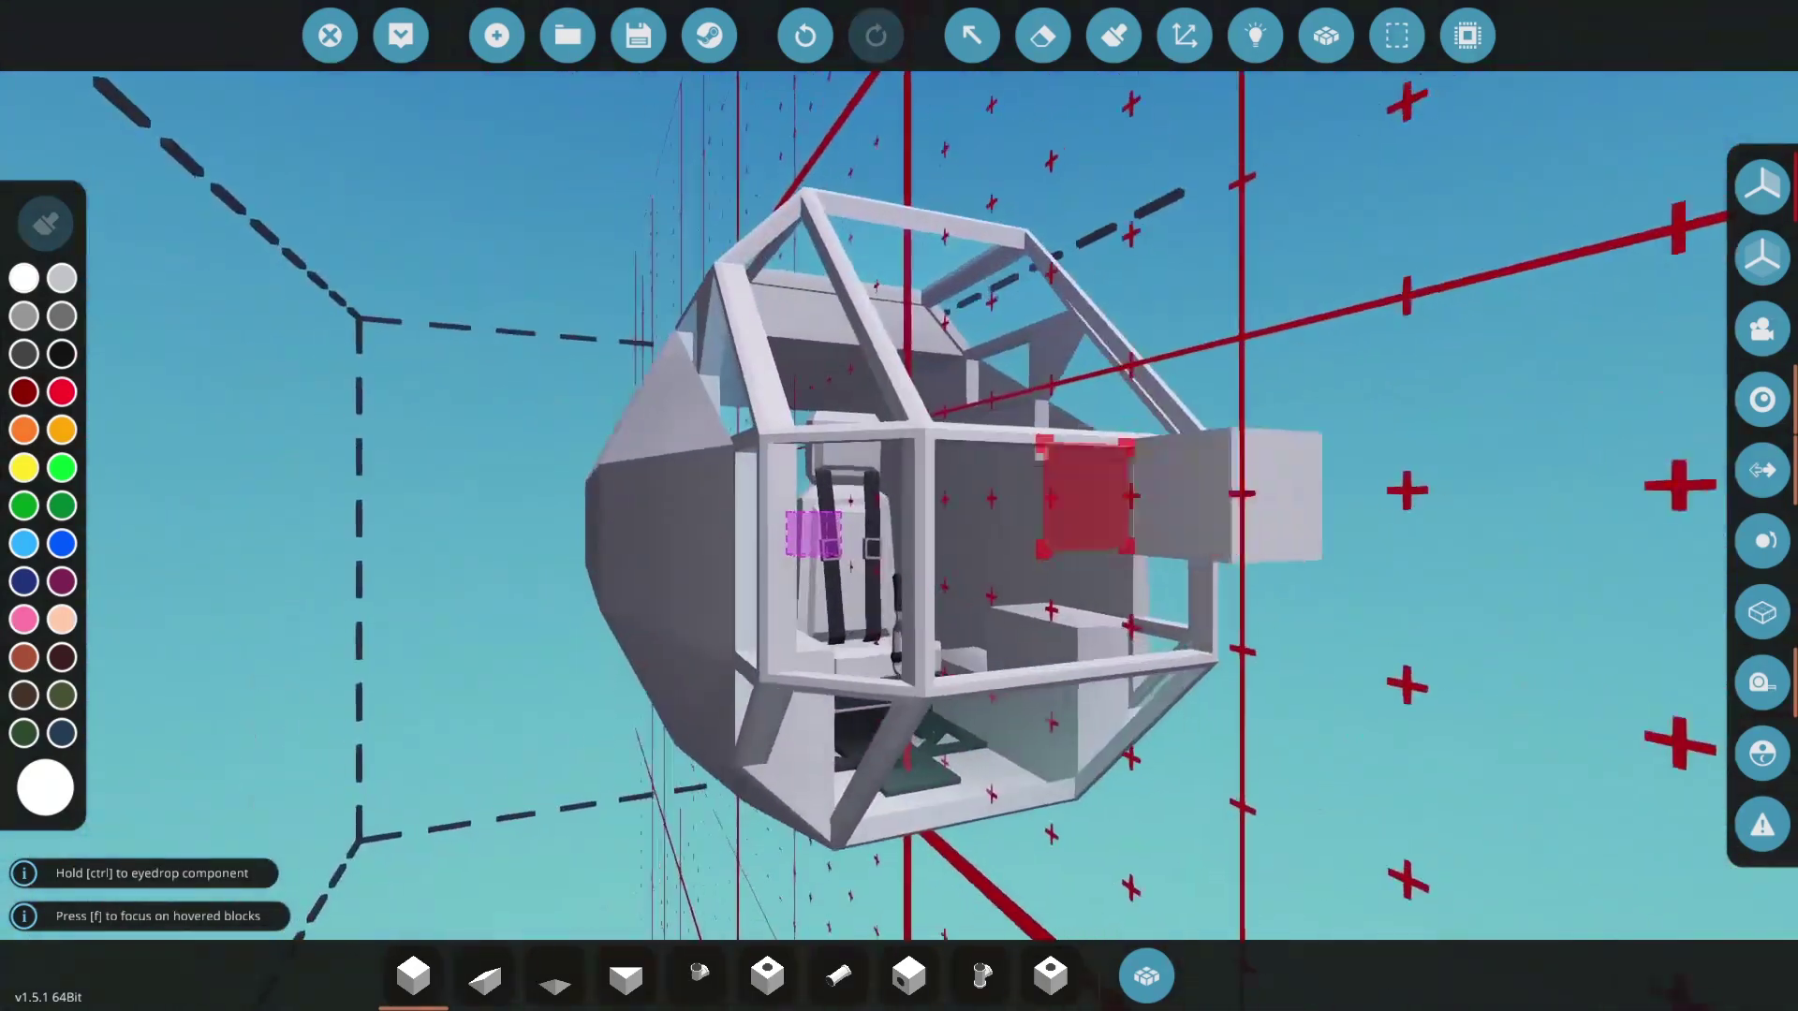
key(w)
key(s)
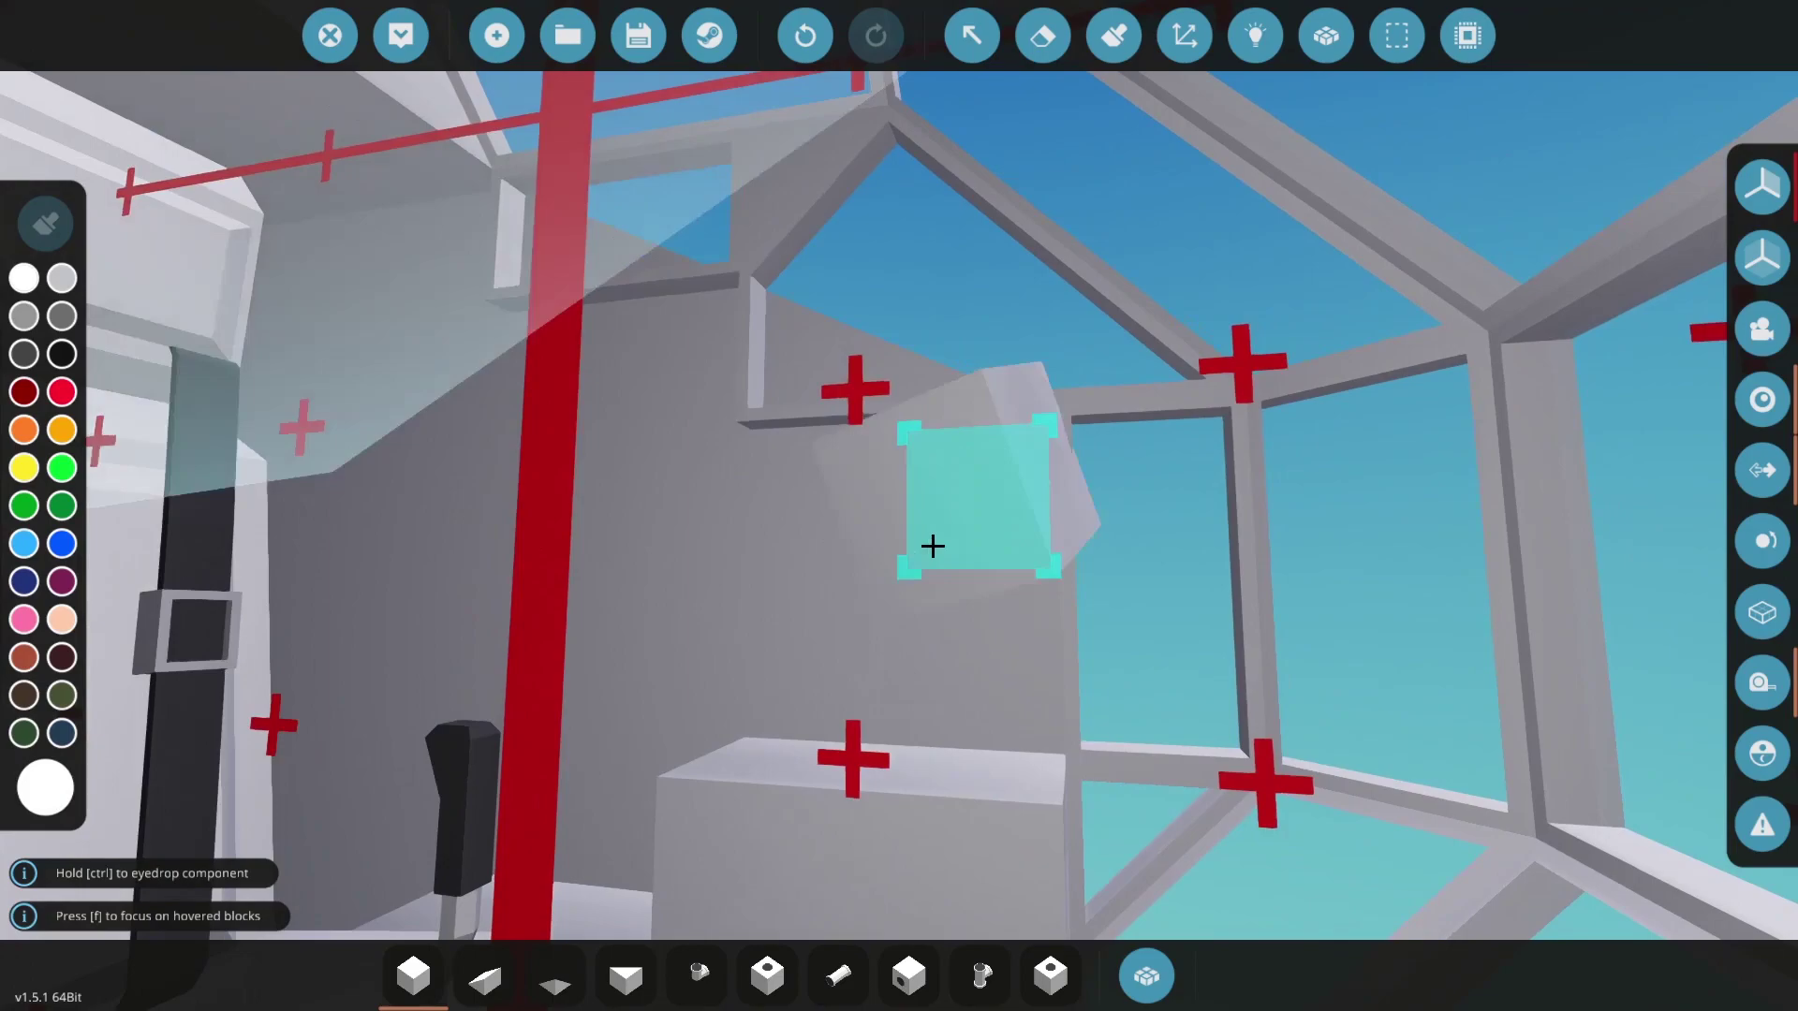
key(w)
key(s)
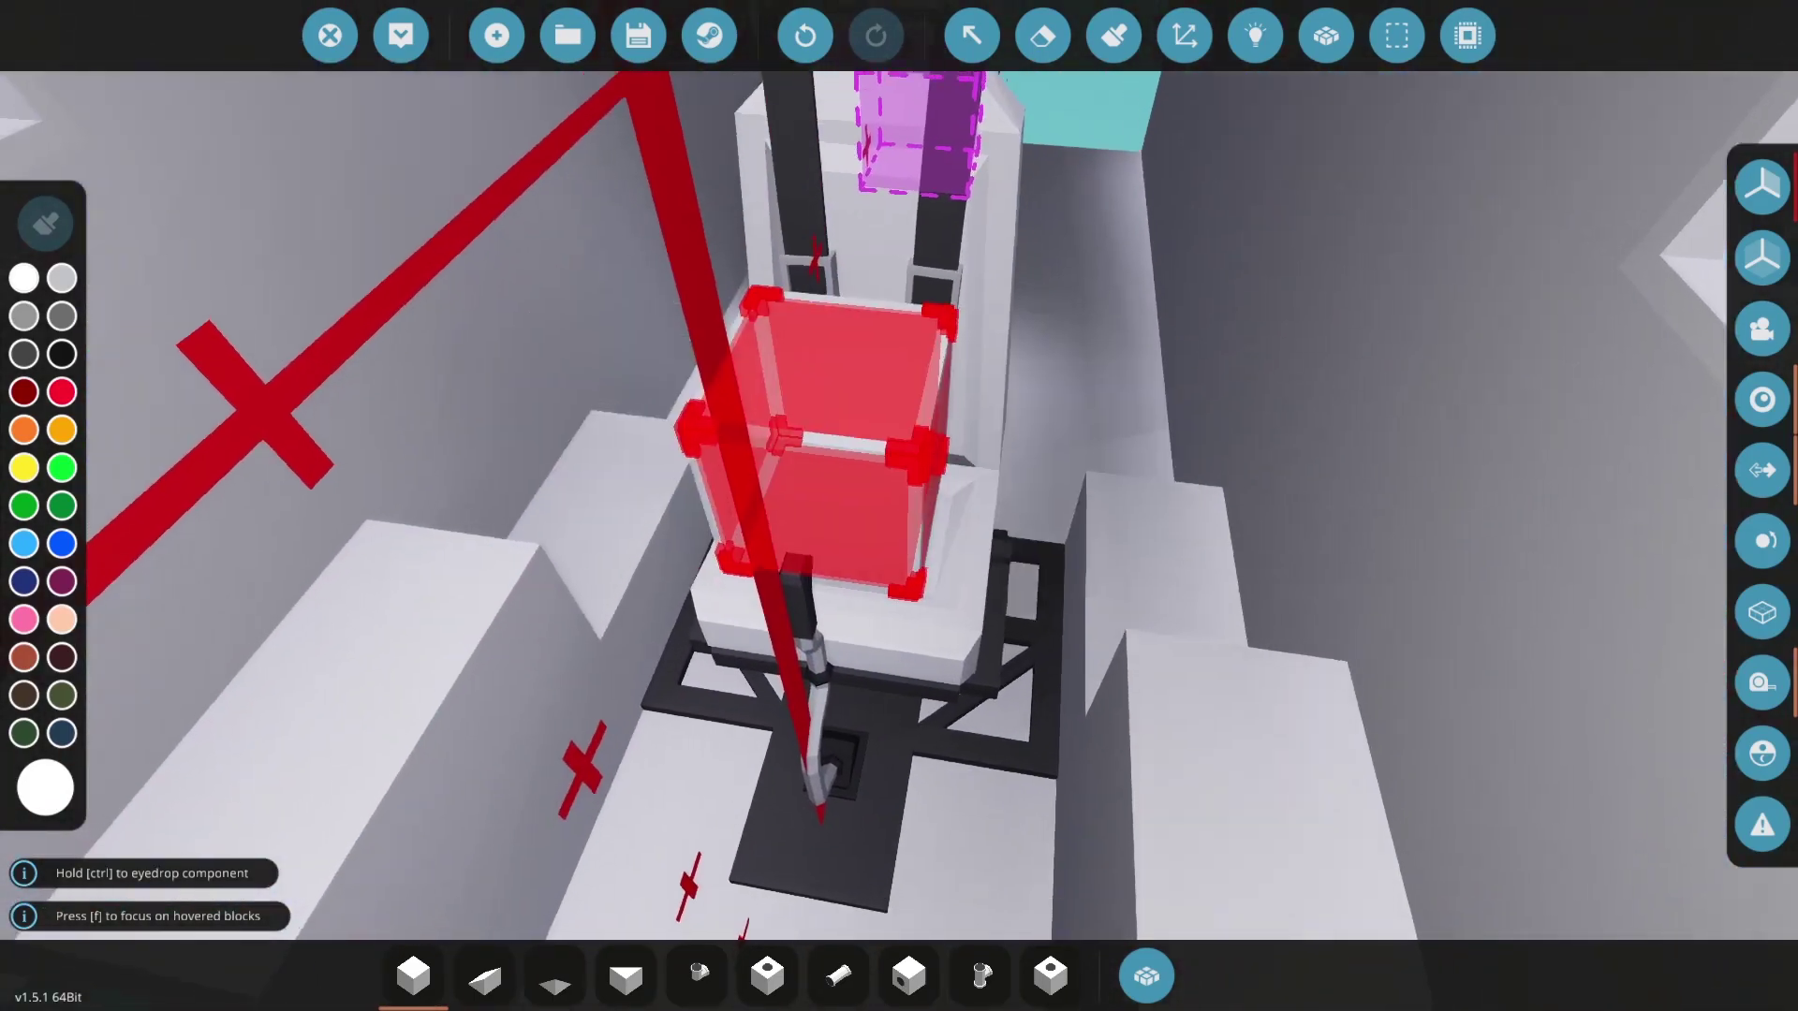
key(x)
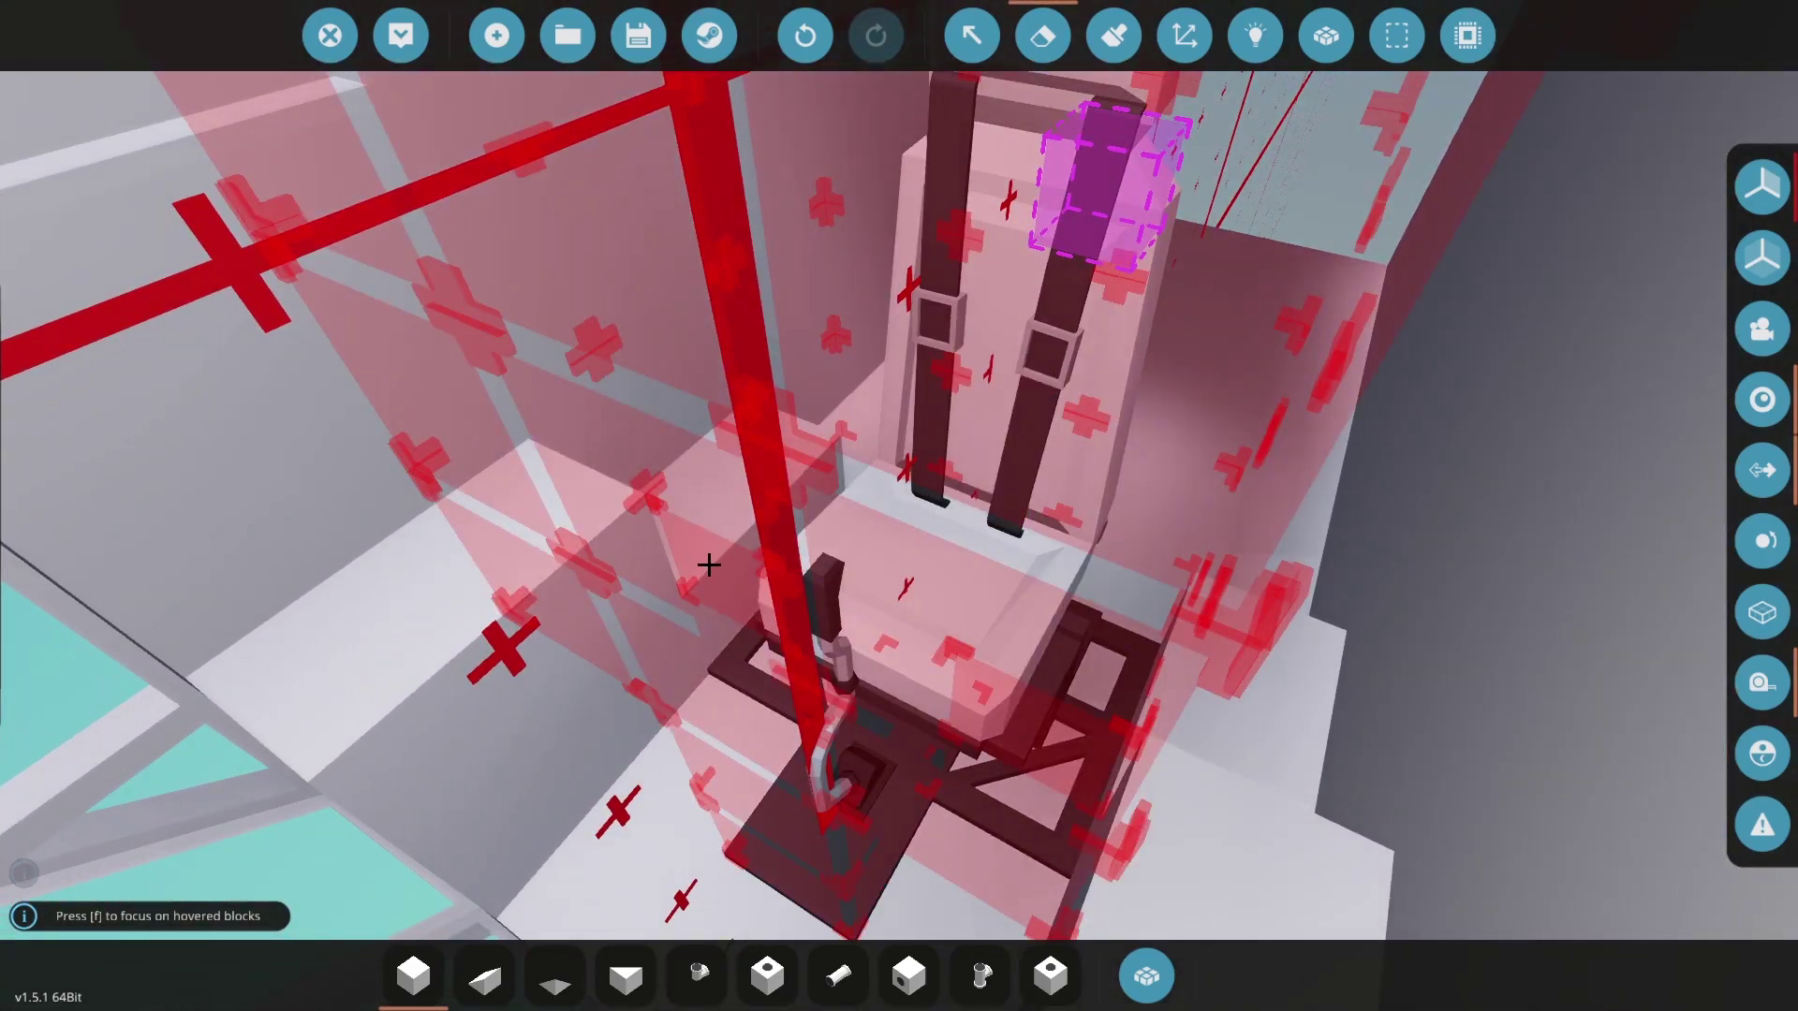
key(w)
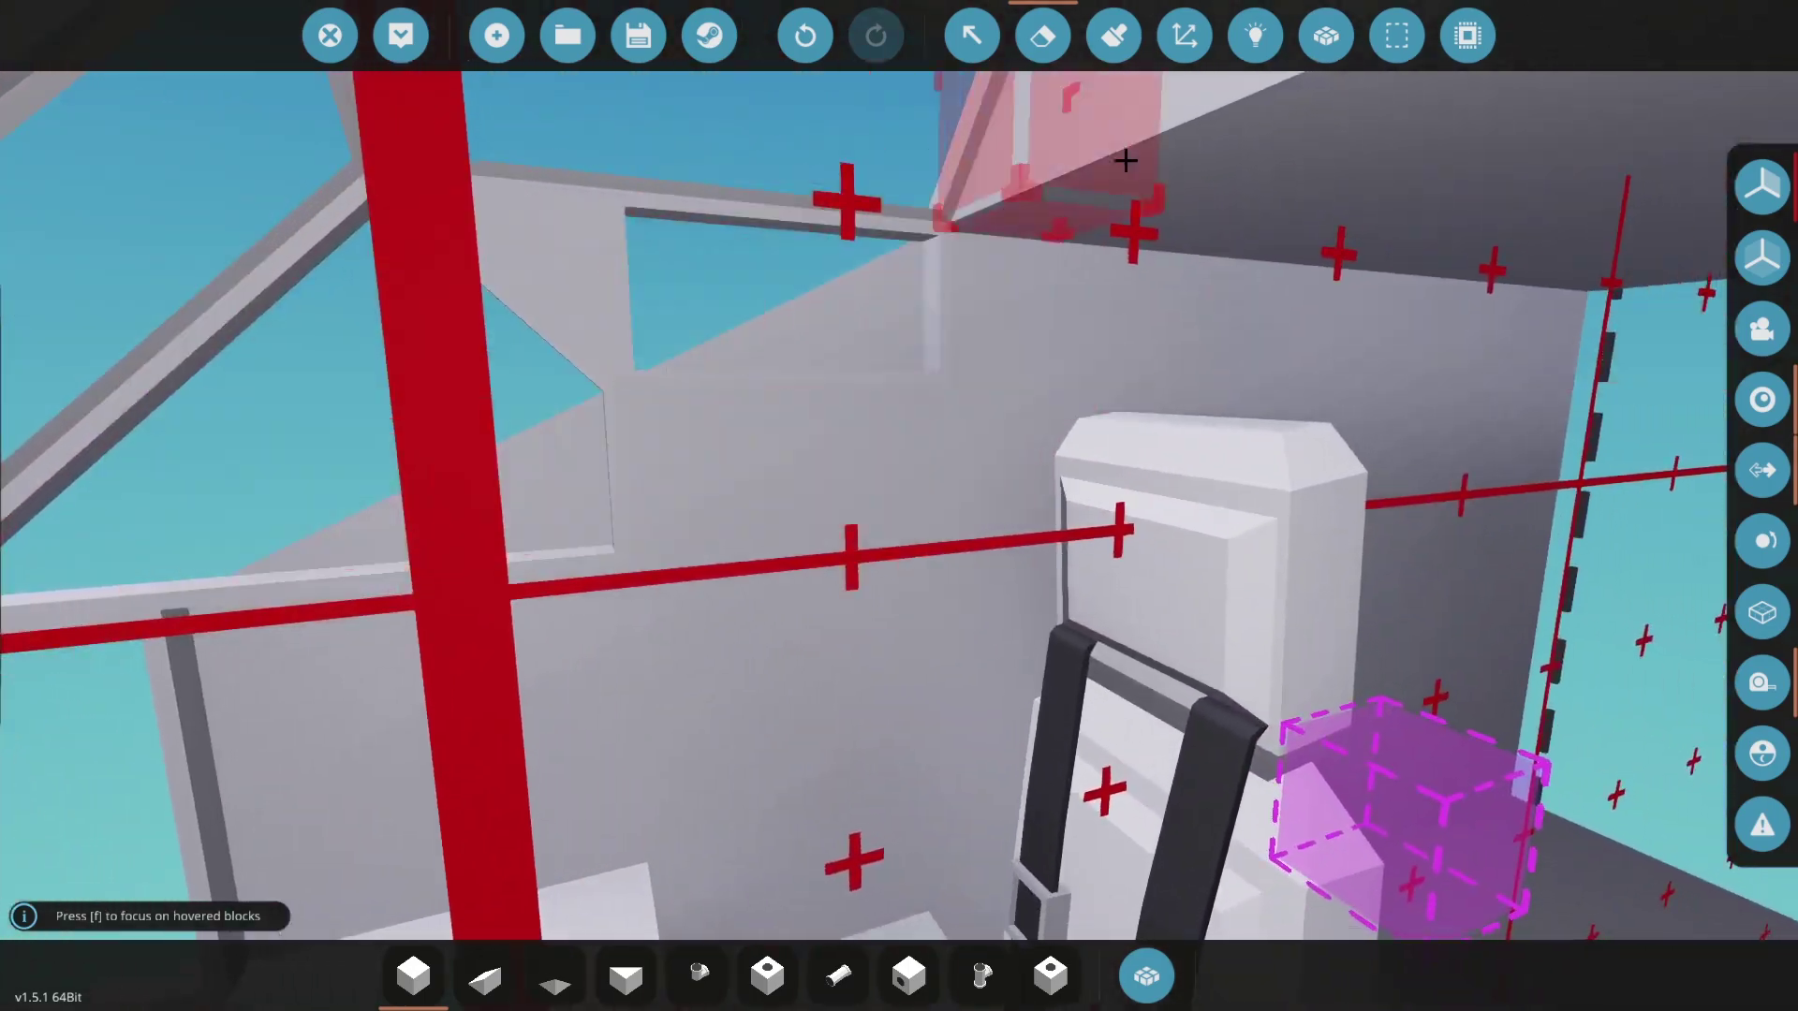
key(x)
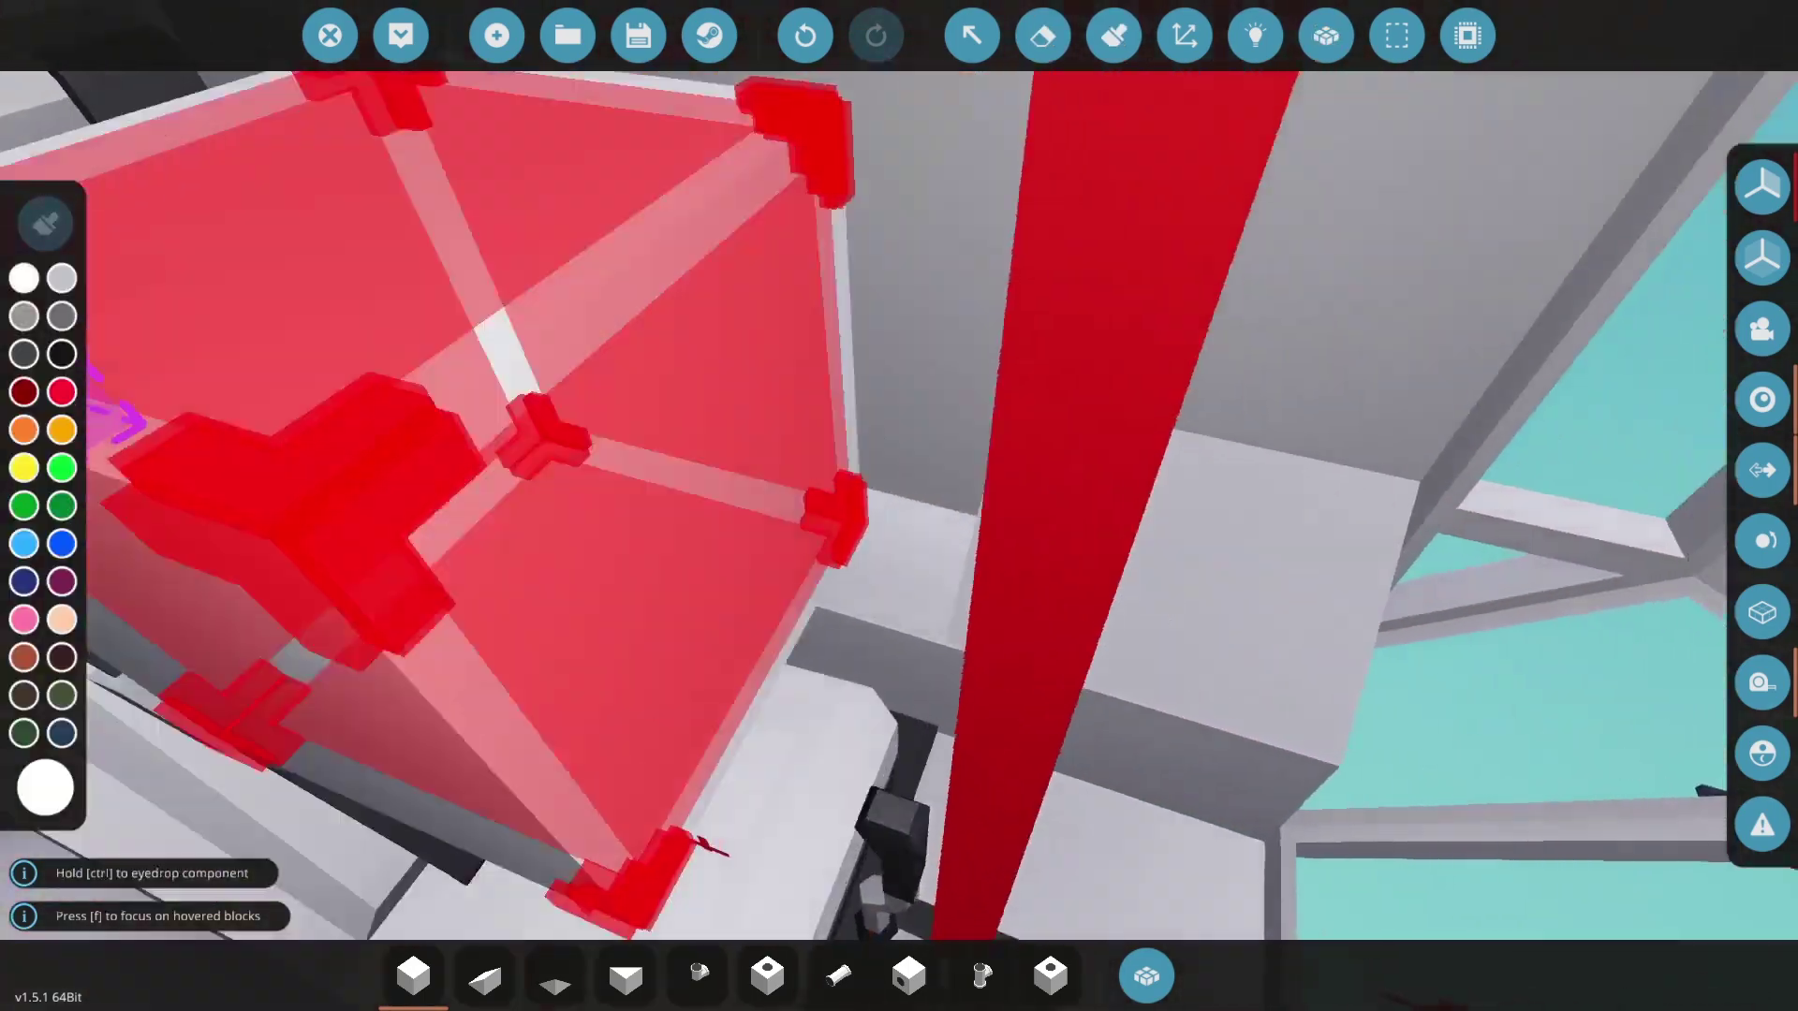
- Search the inventory for "se", choose the strapped equipment box, turn symmetry off, and place a single box on the floor behind the seat
text(qse)
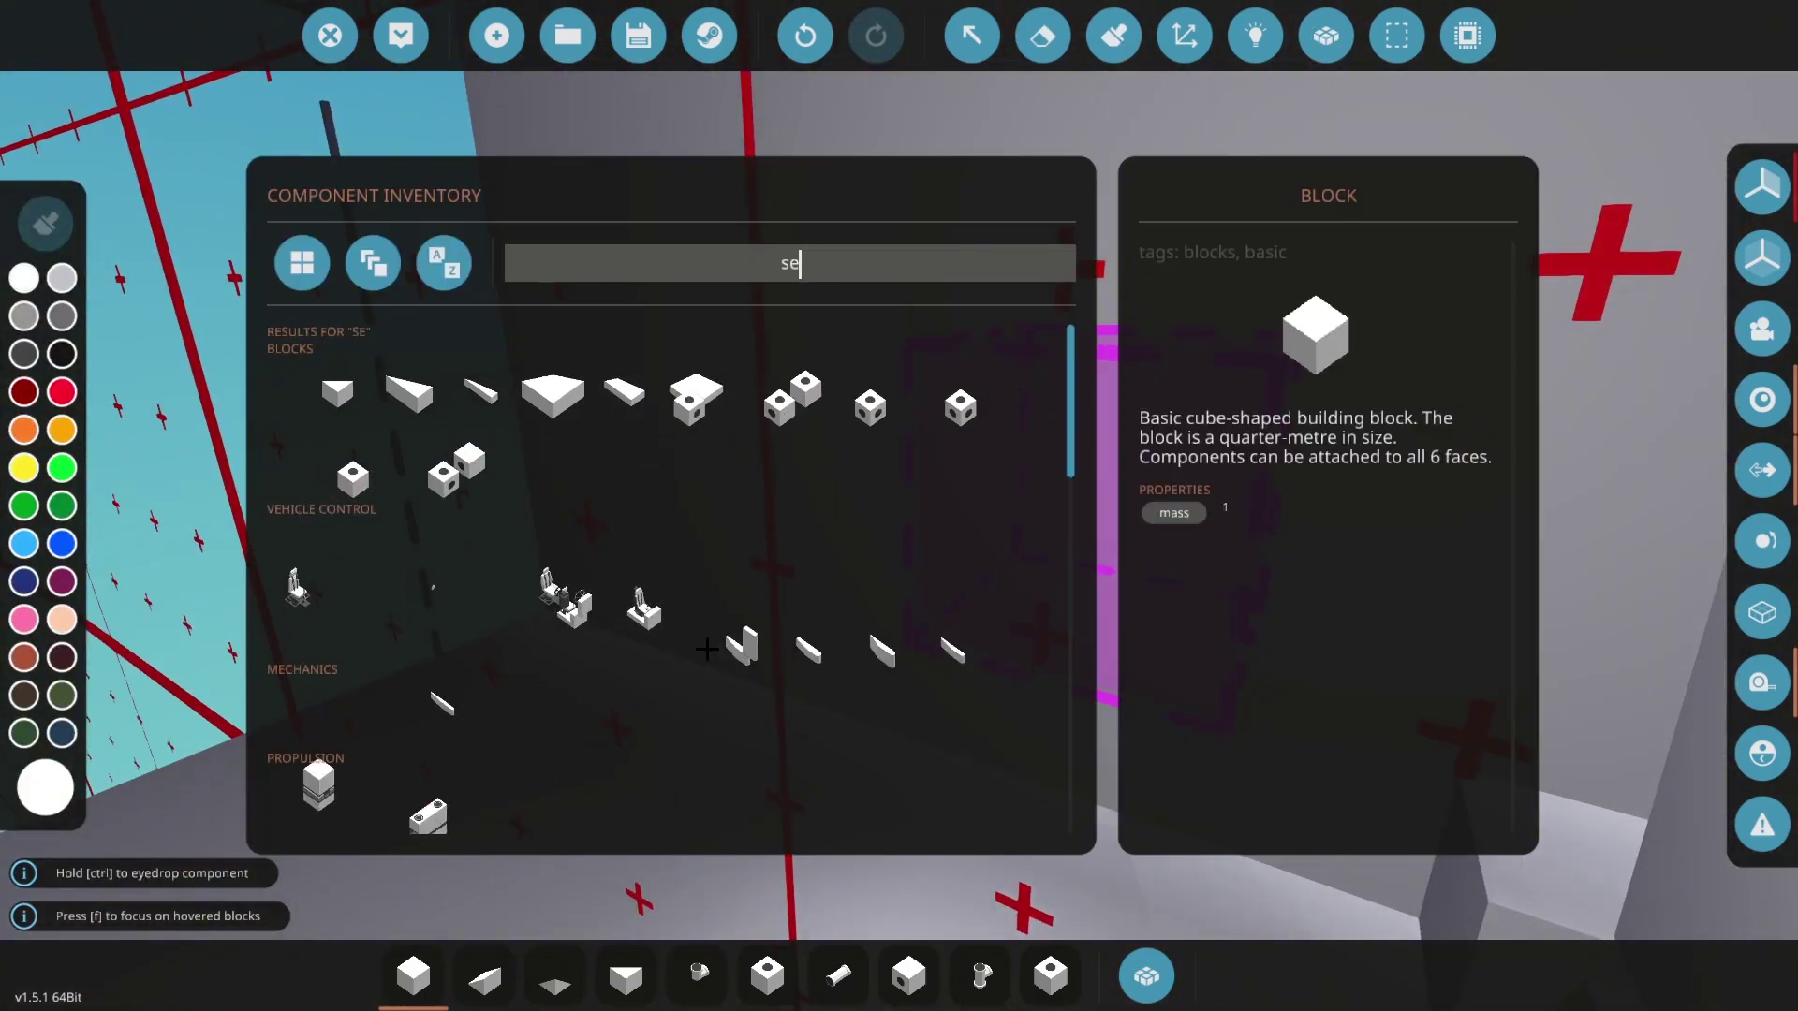
click(369, 491)
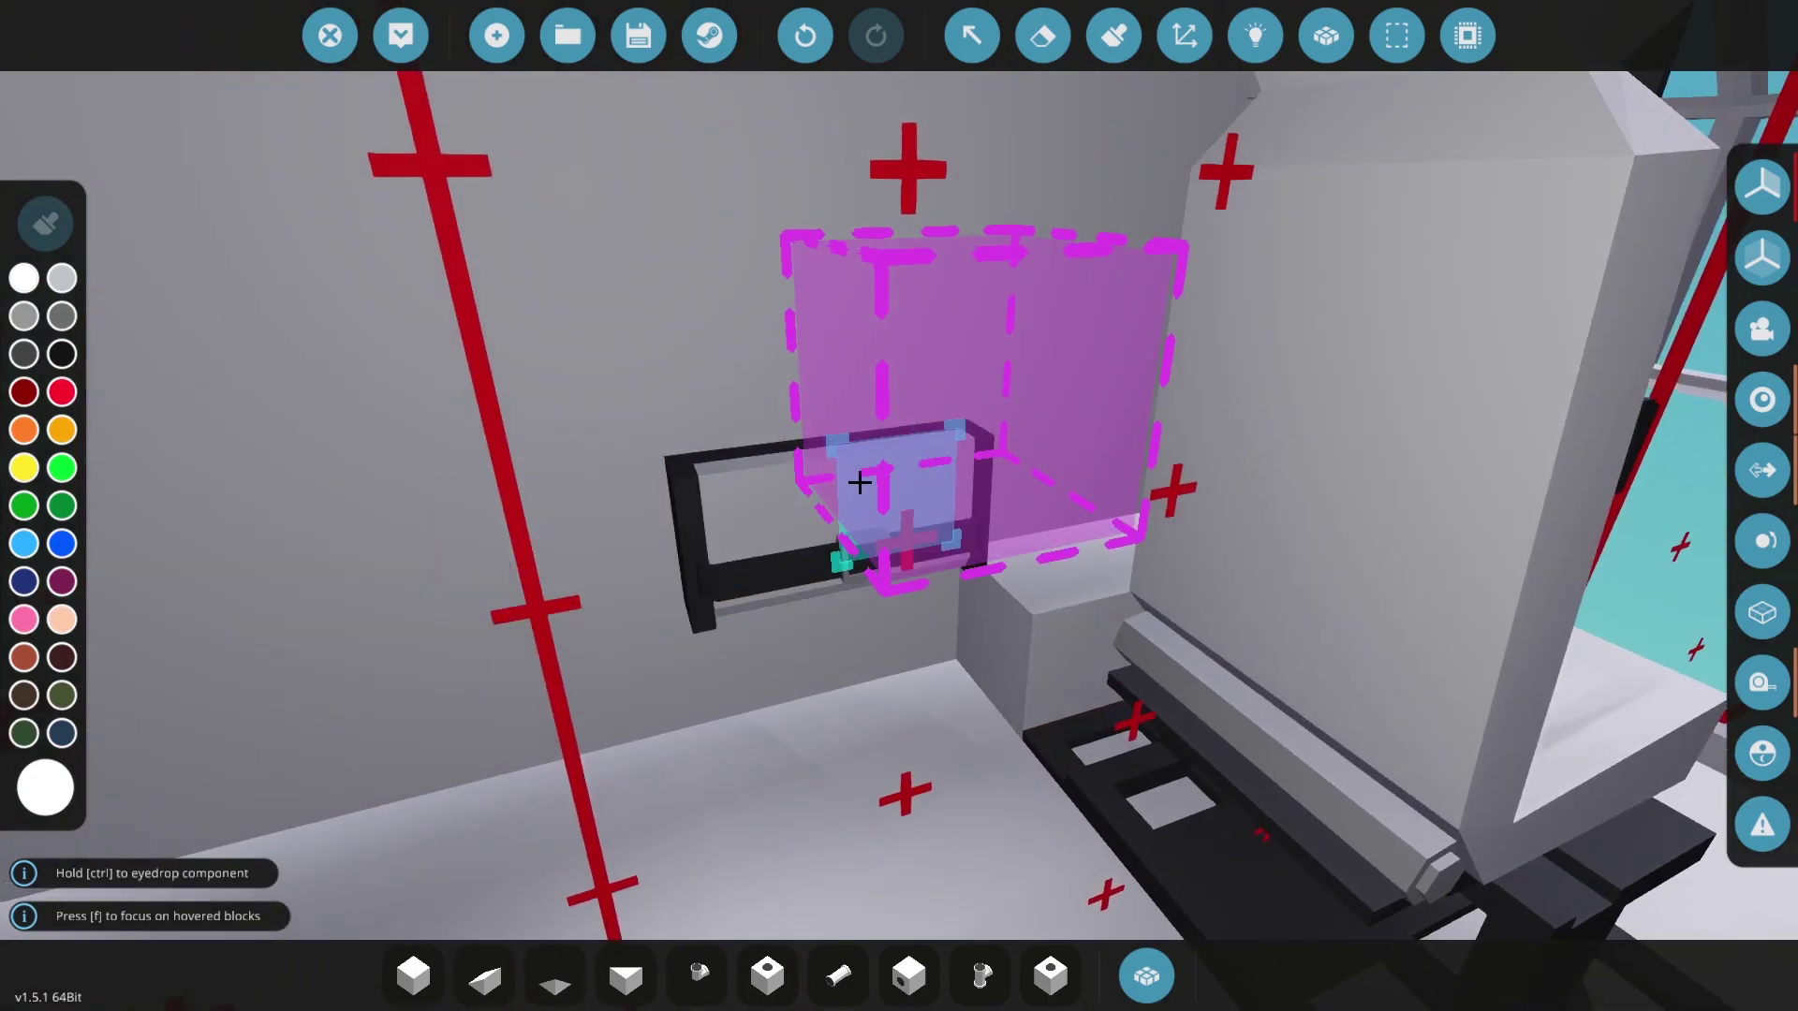
click(1757, 187)
click(1392, 187)
key(s)
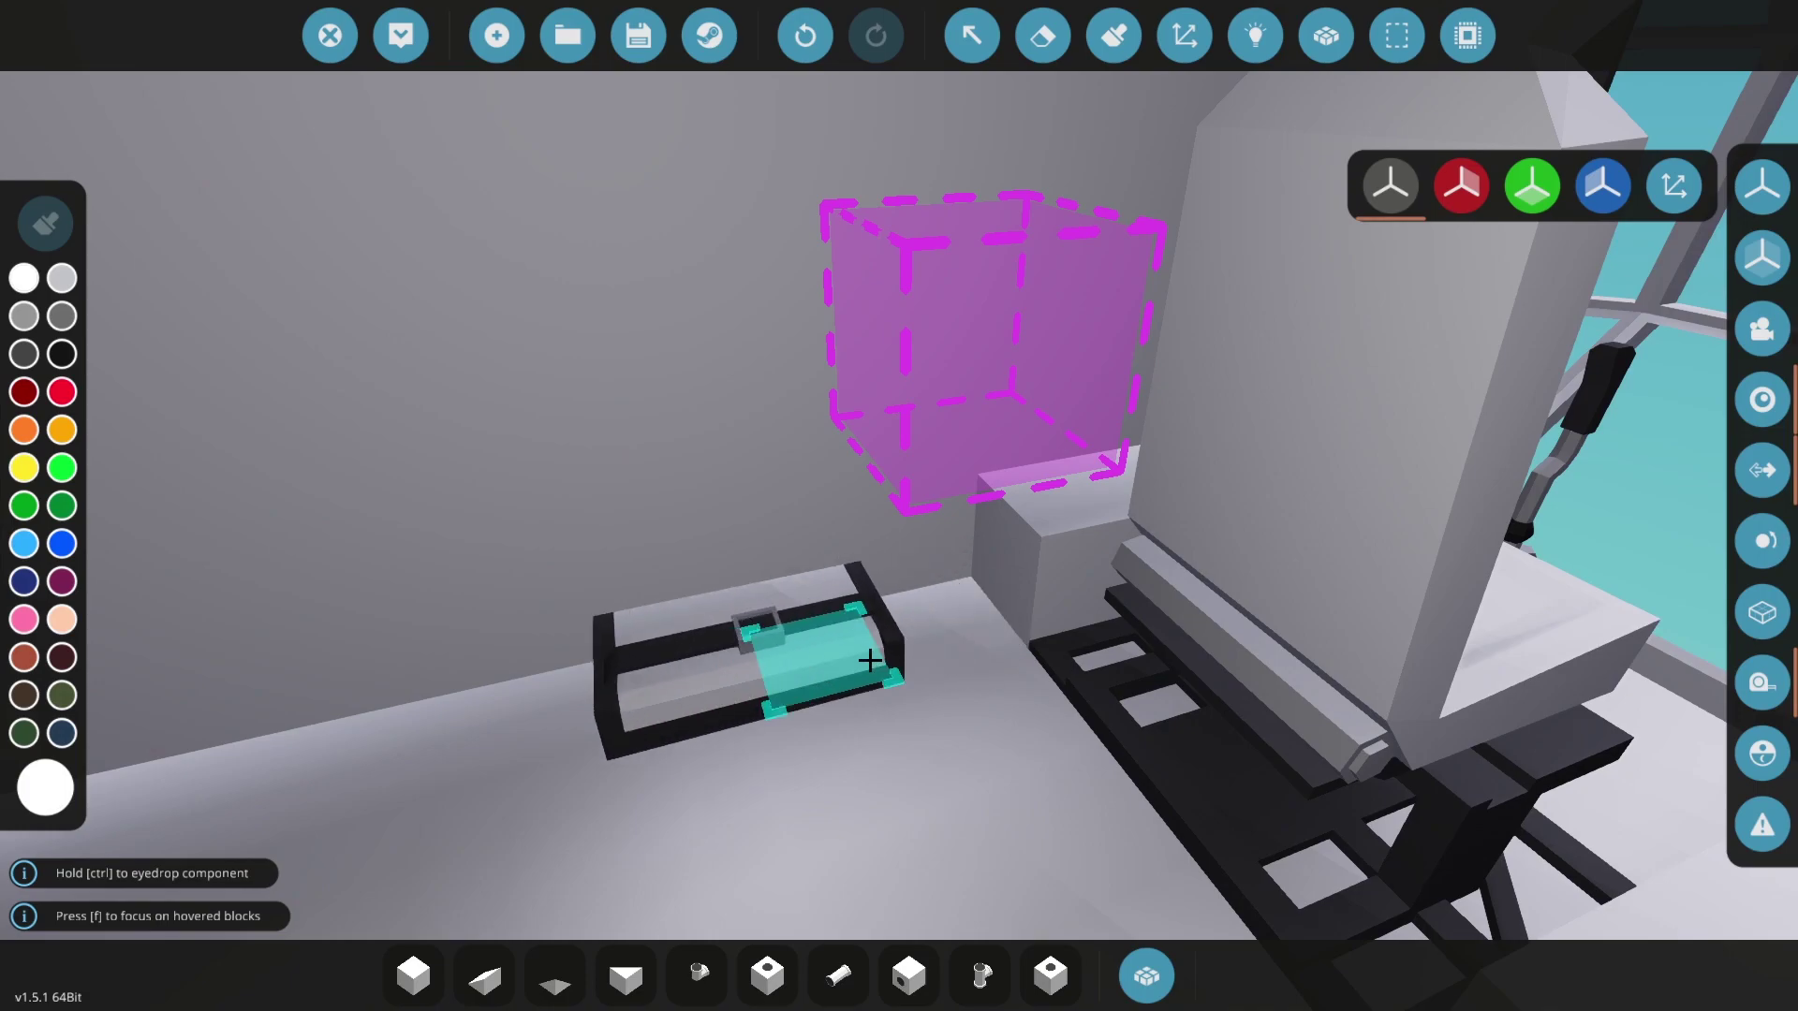
click(870, 660)
key(s)
- Check which components are selectable, and examine the seat, strapped box and cockpit interior from several viewpoints
click(972, 35)
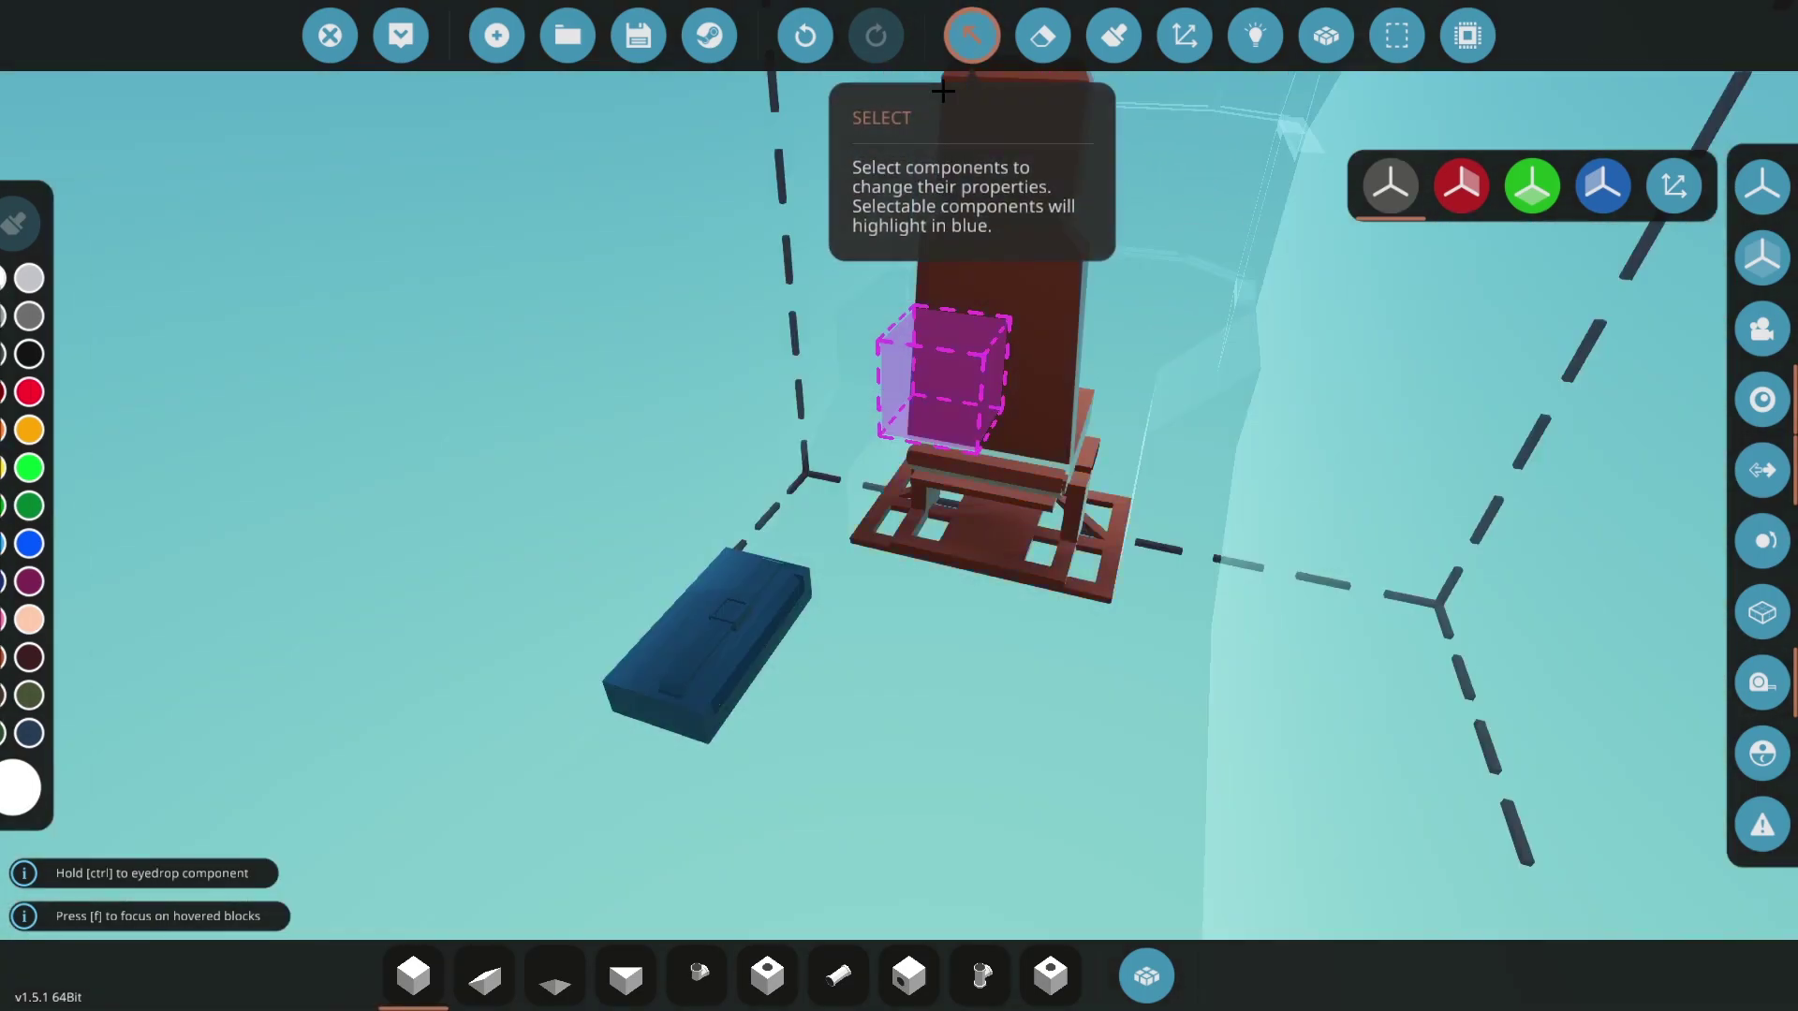
click(969, 28)
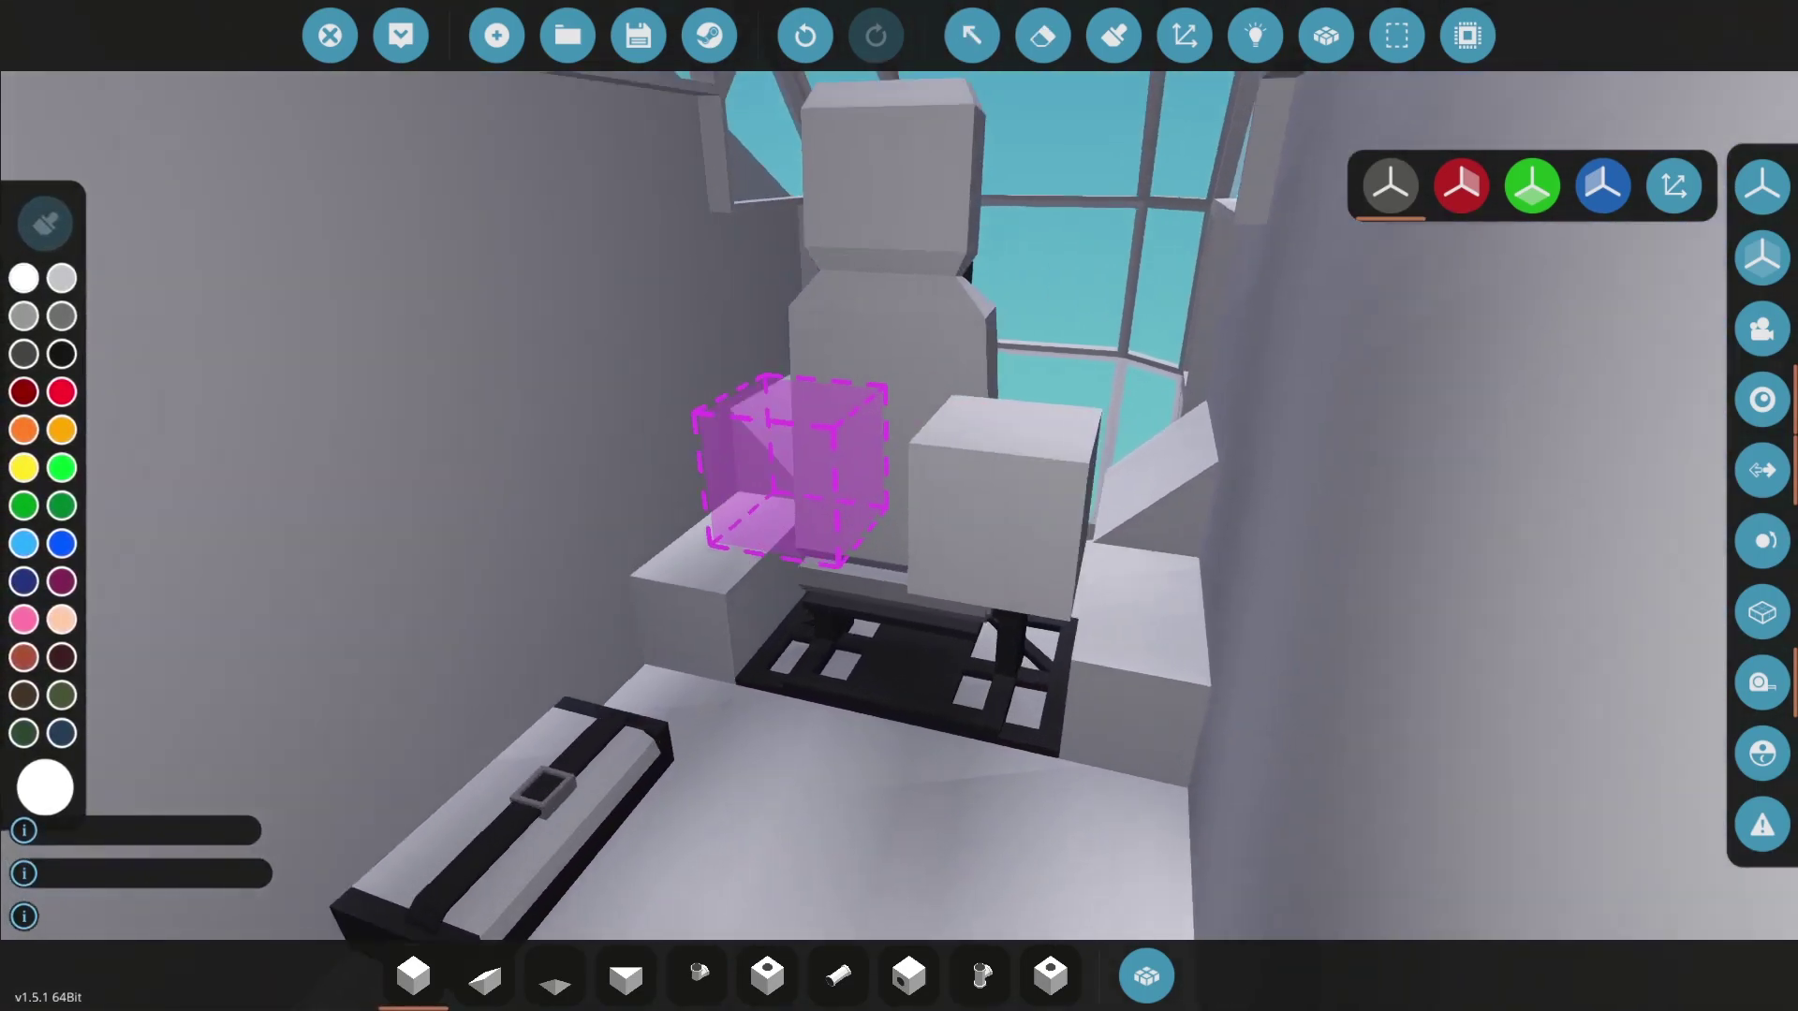
key(w)
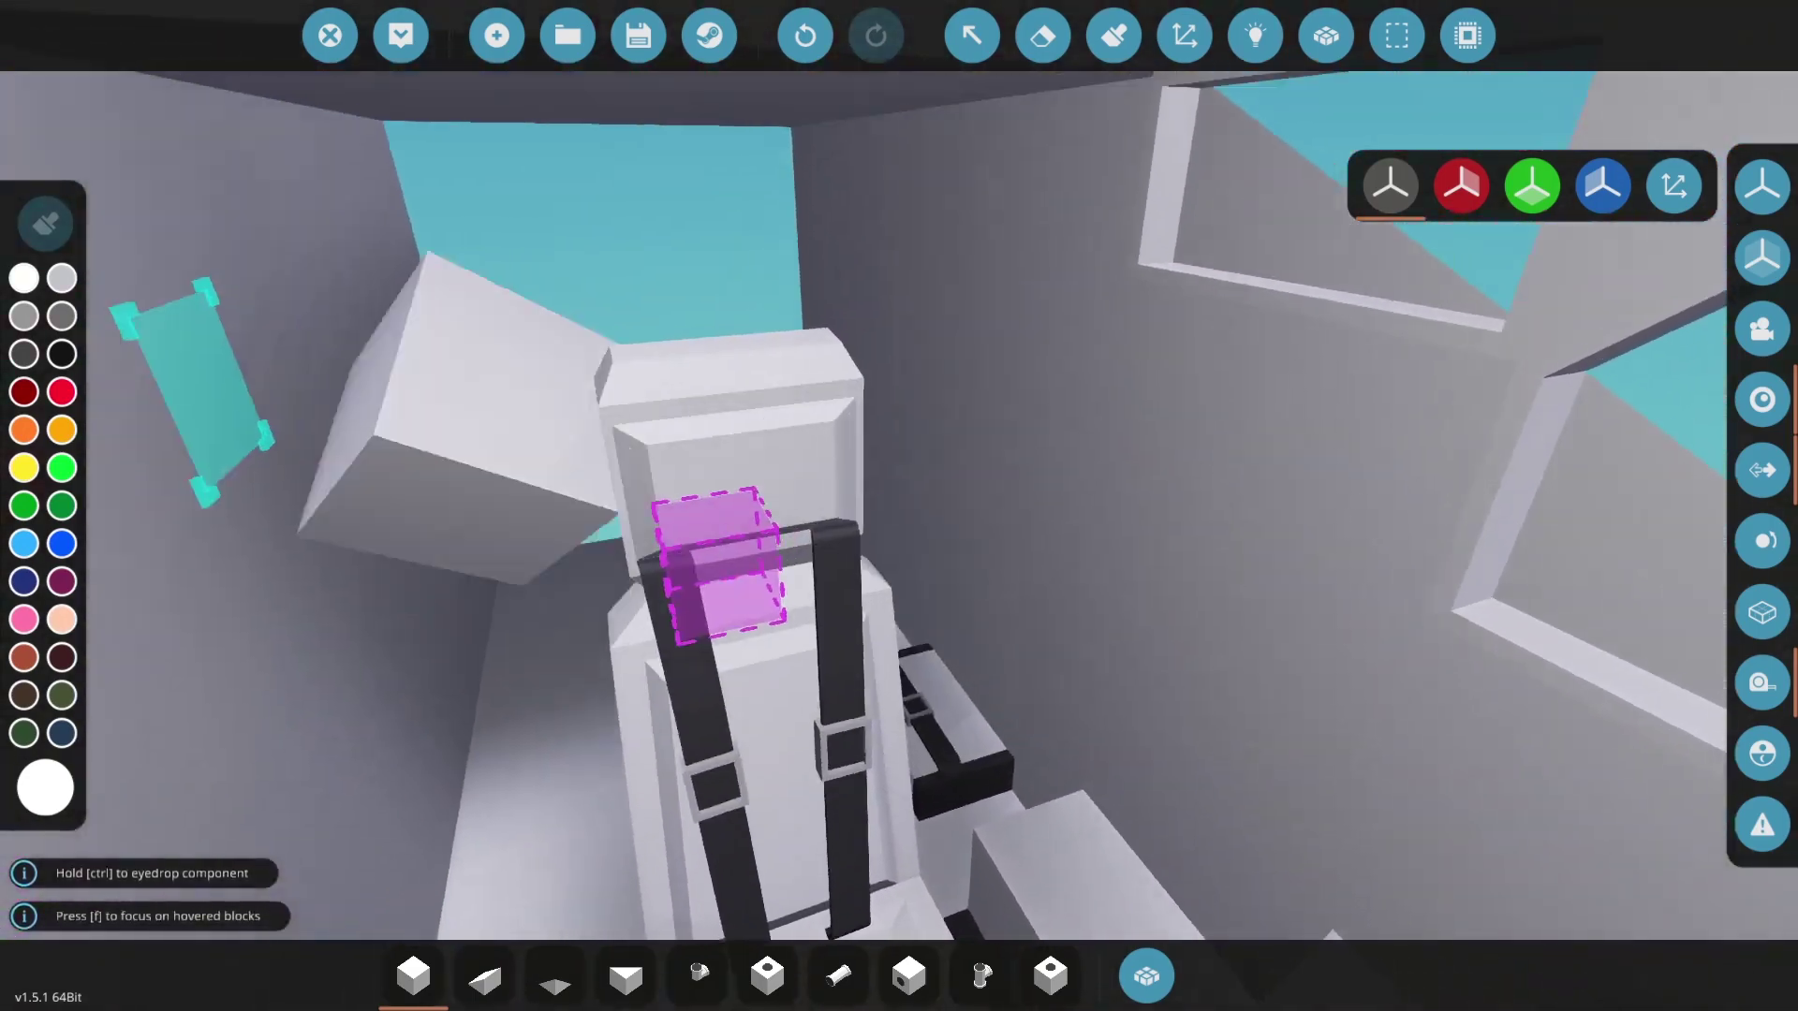
key(s)
key(w)
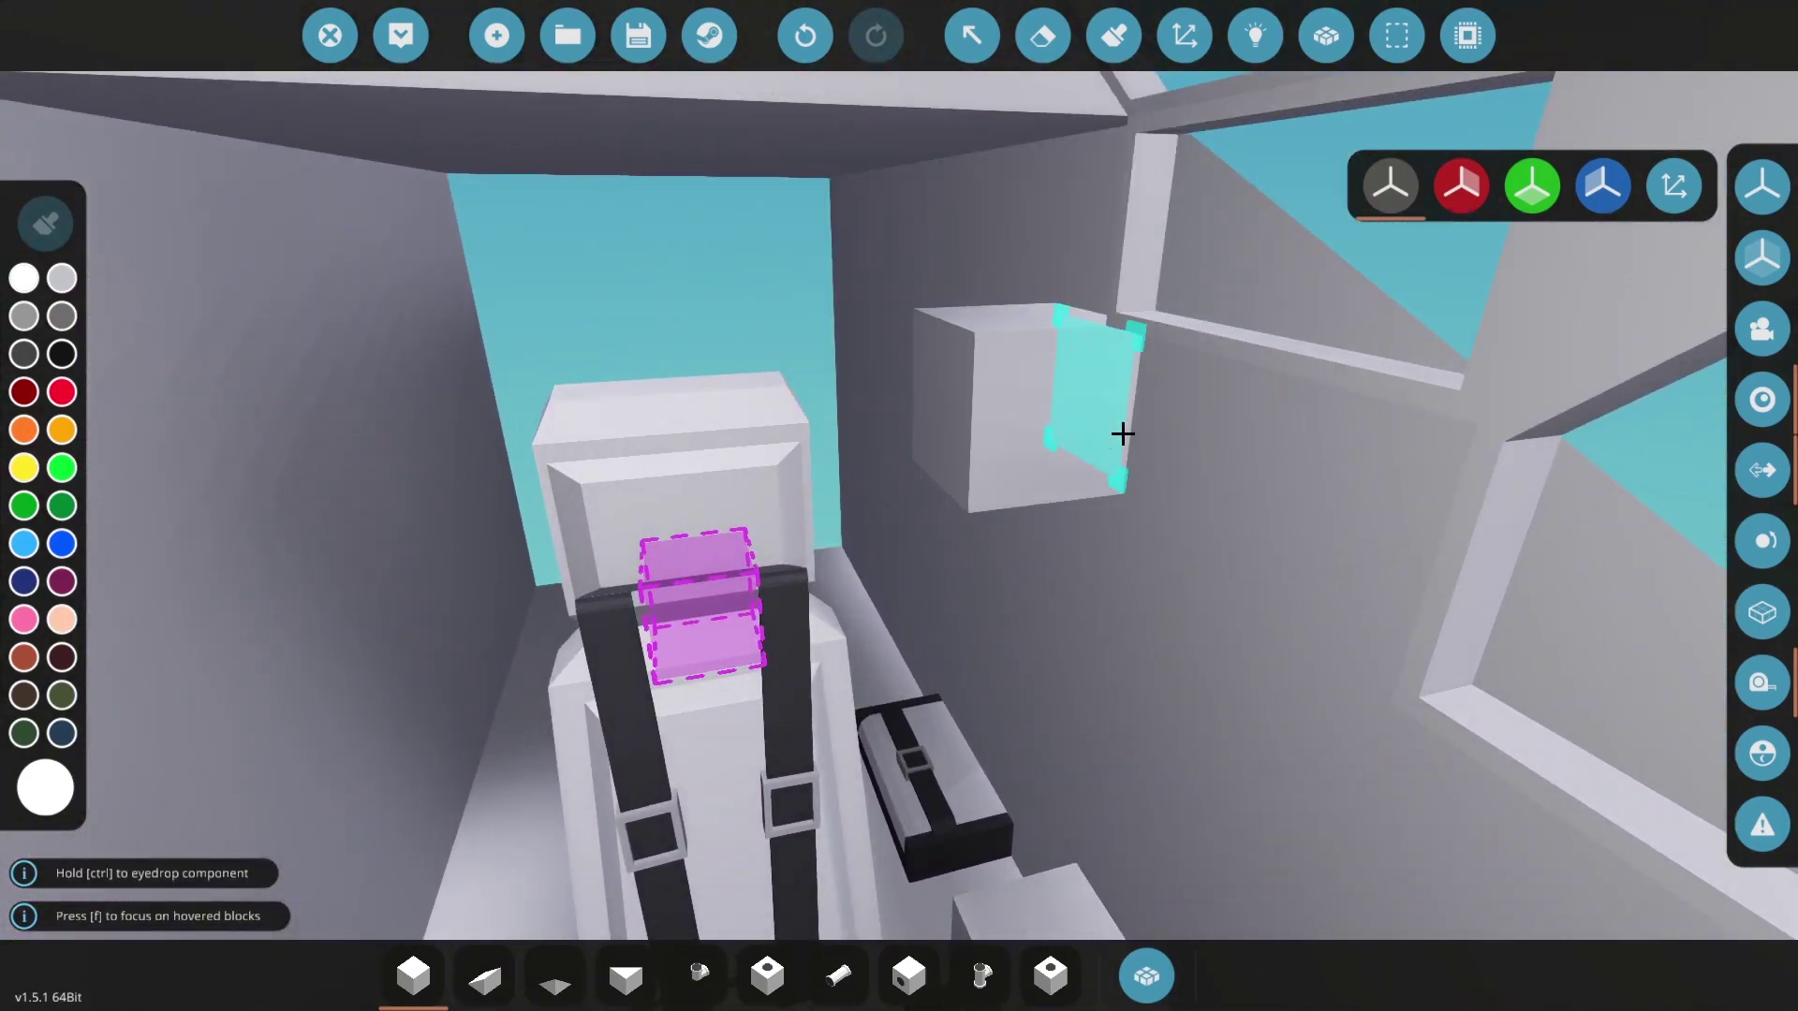
key(s)
key(w)
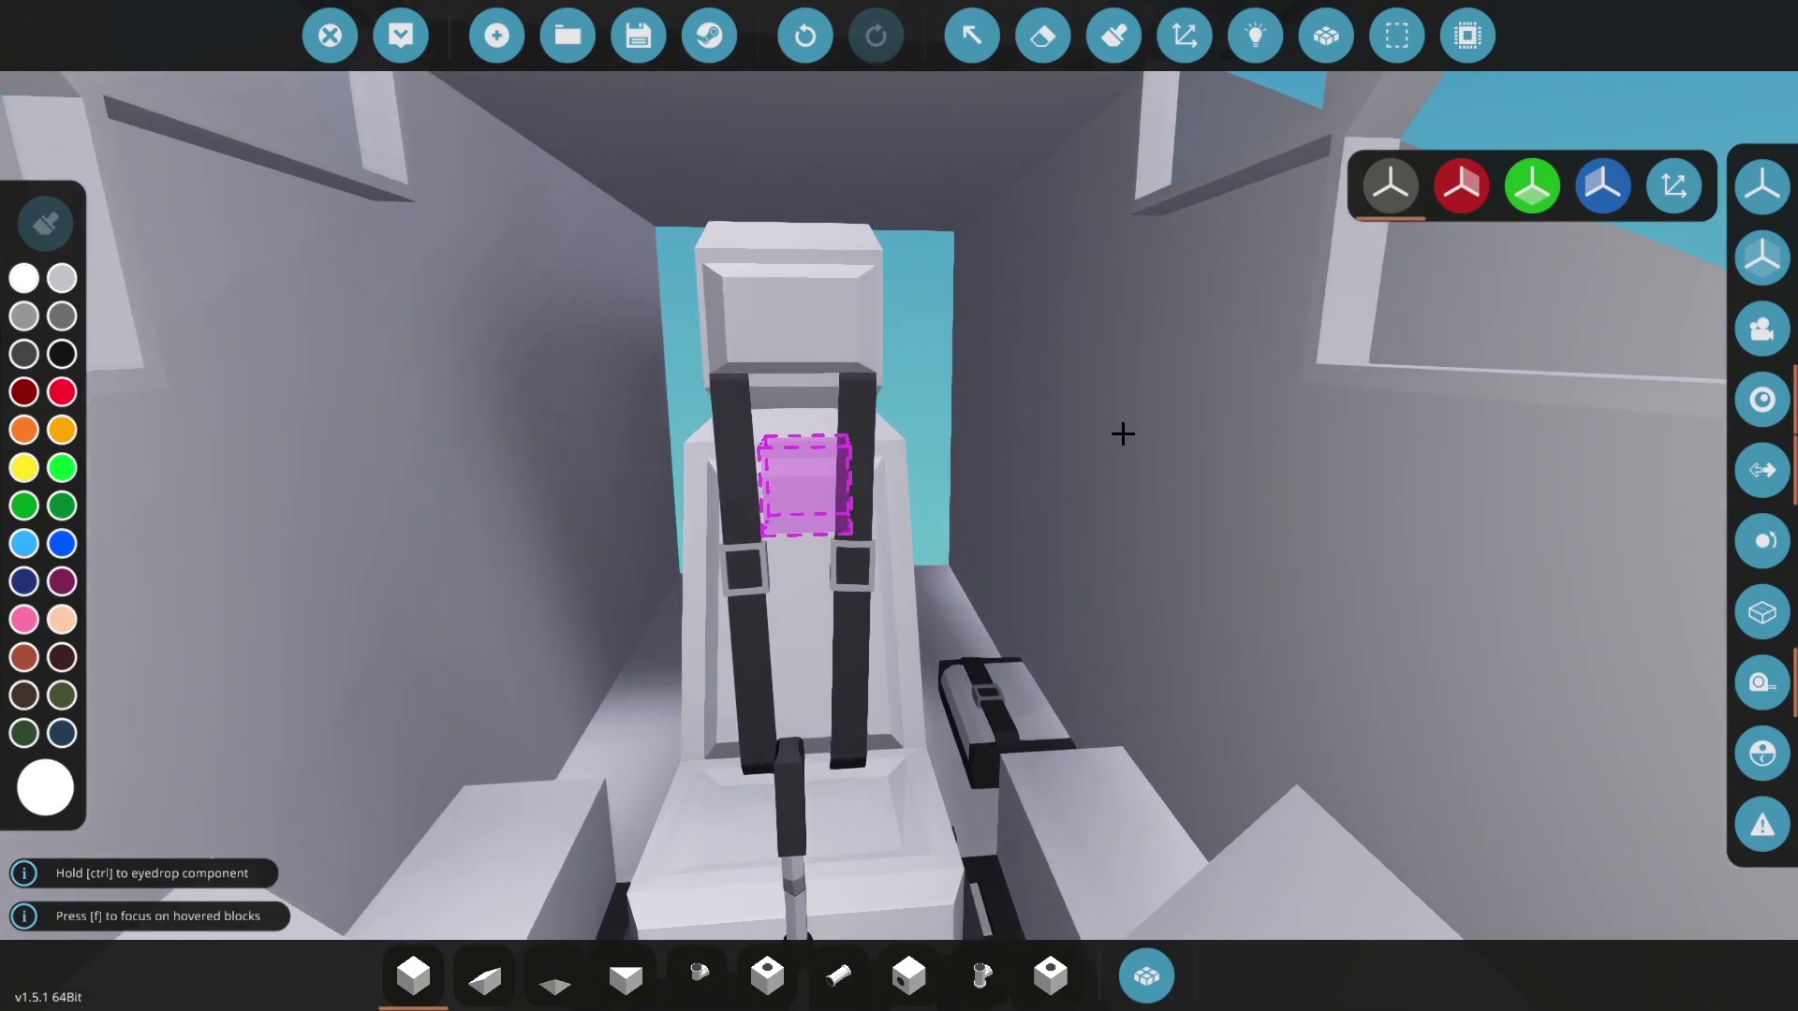
key(s)
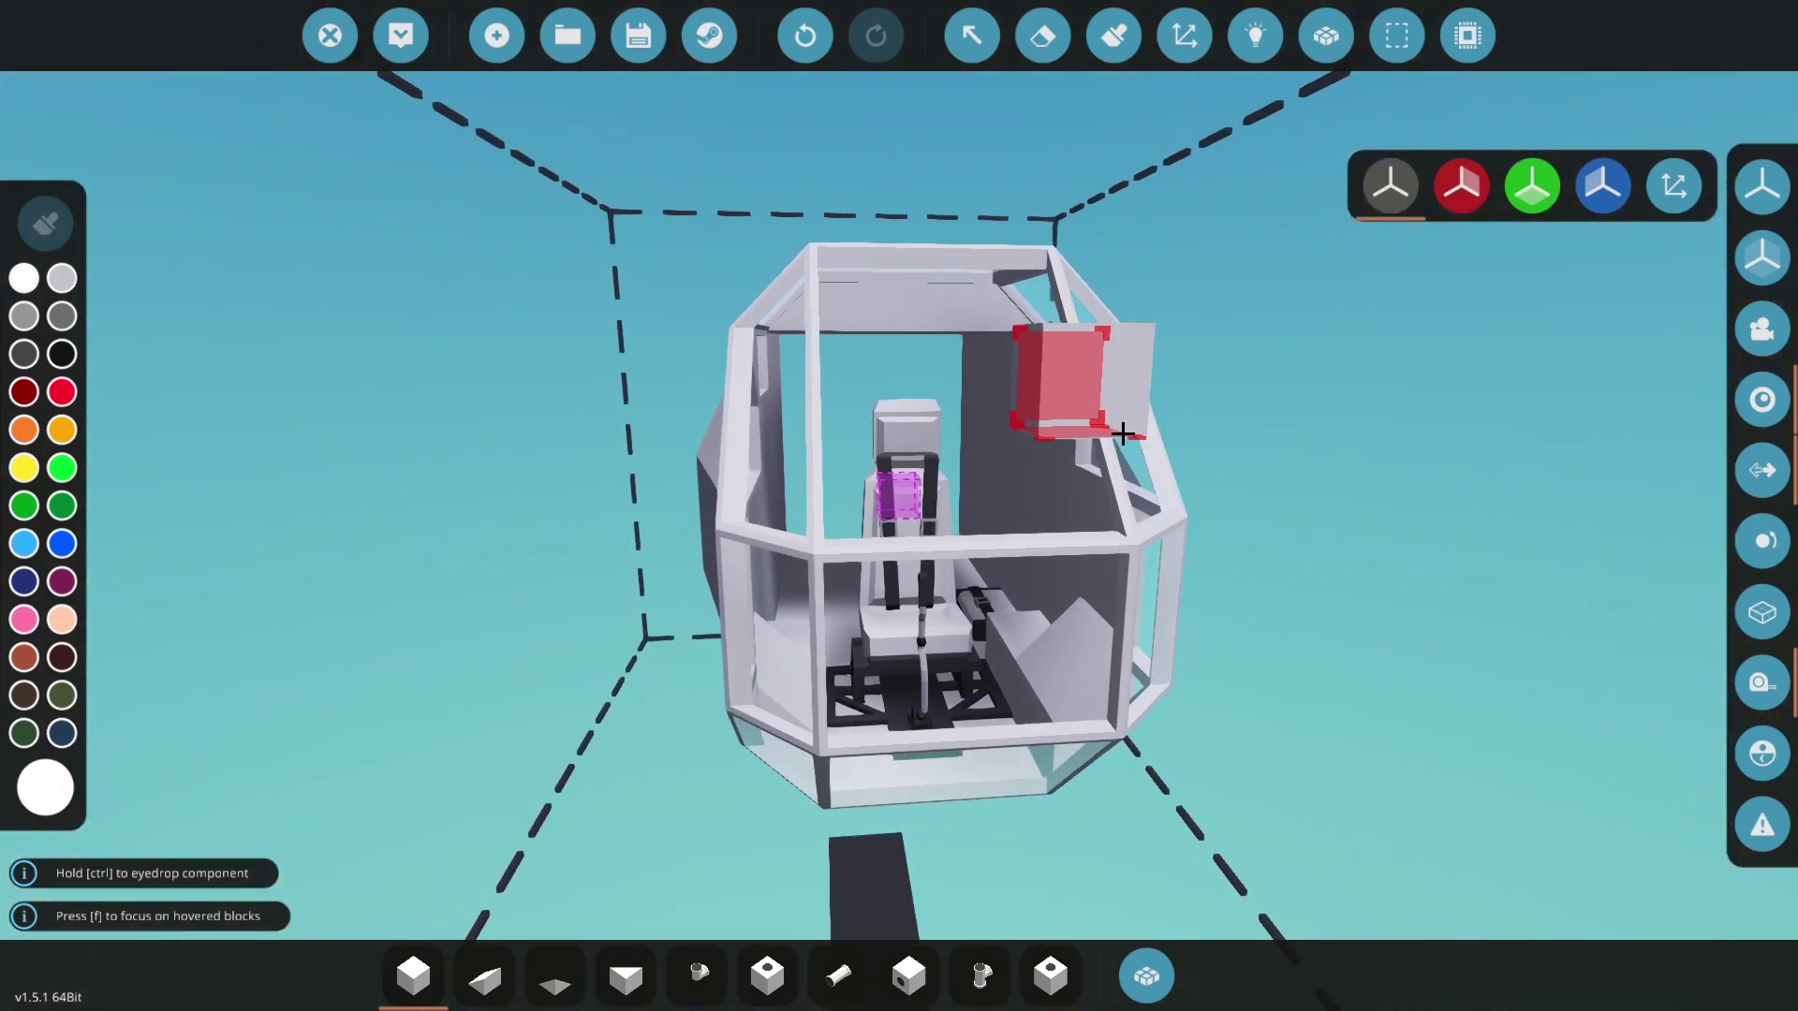
key(d)
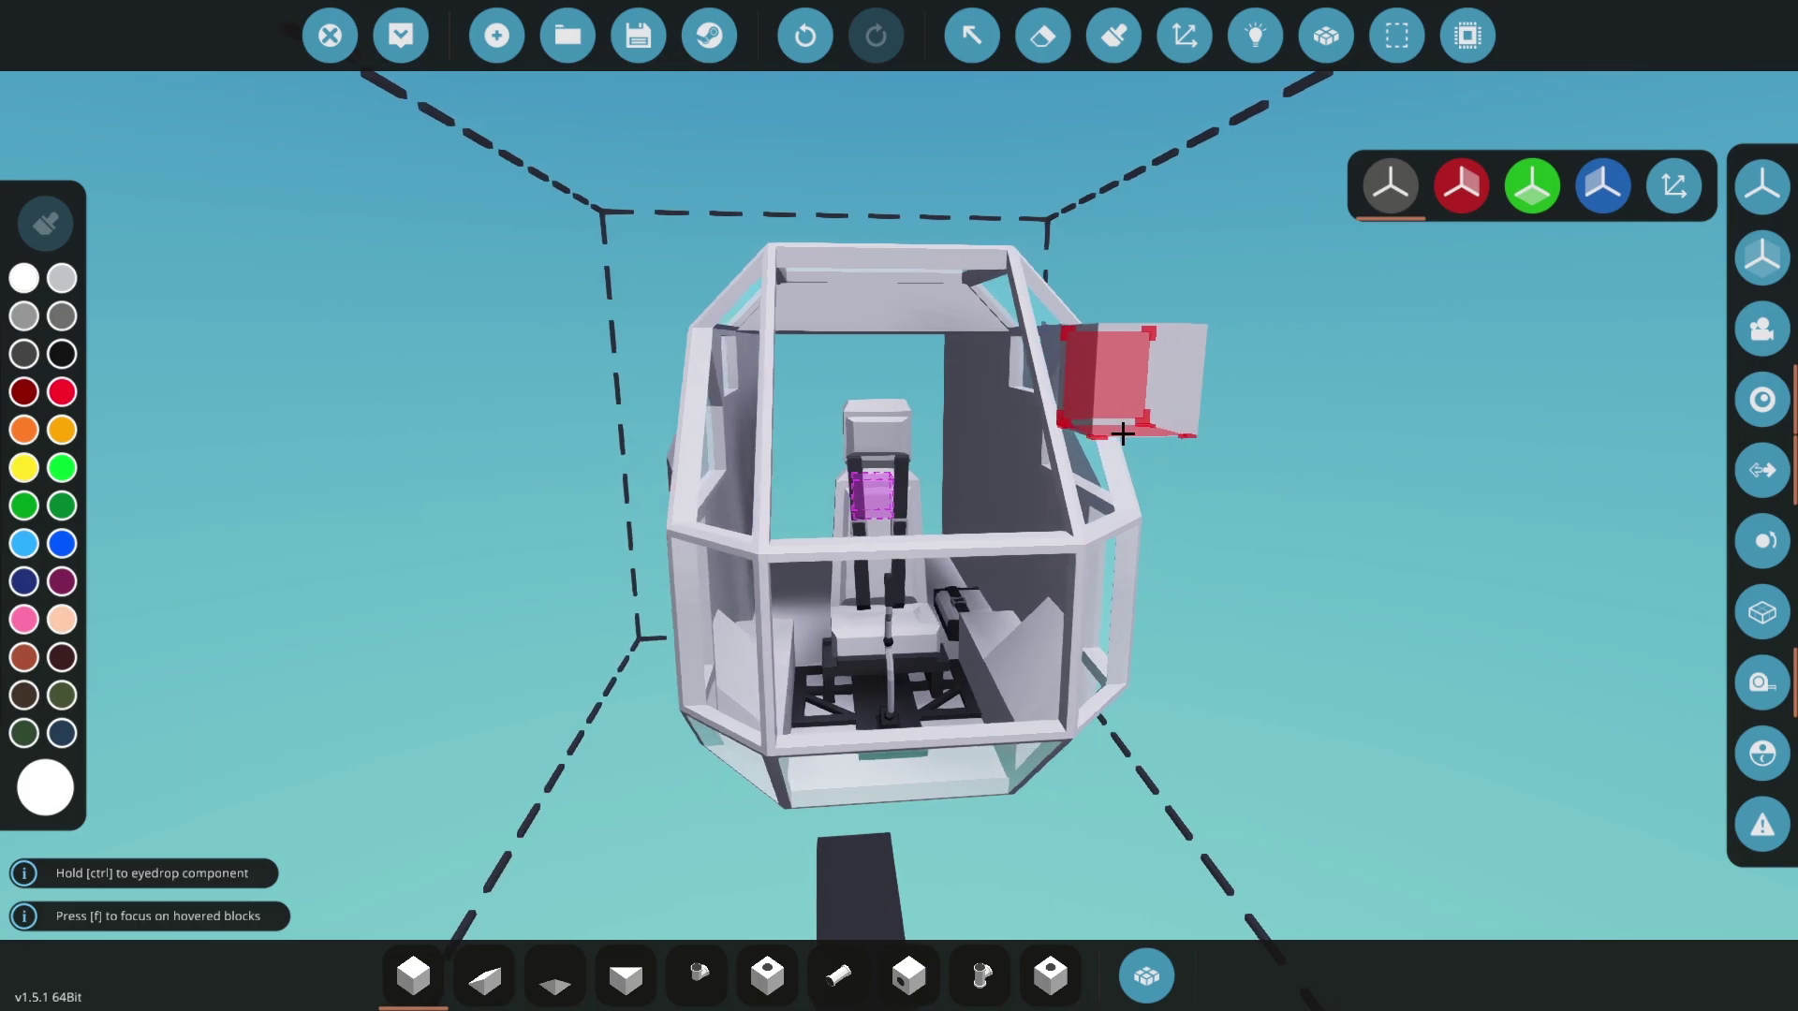
key(w)
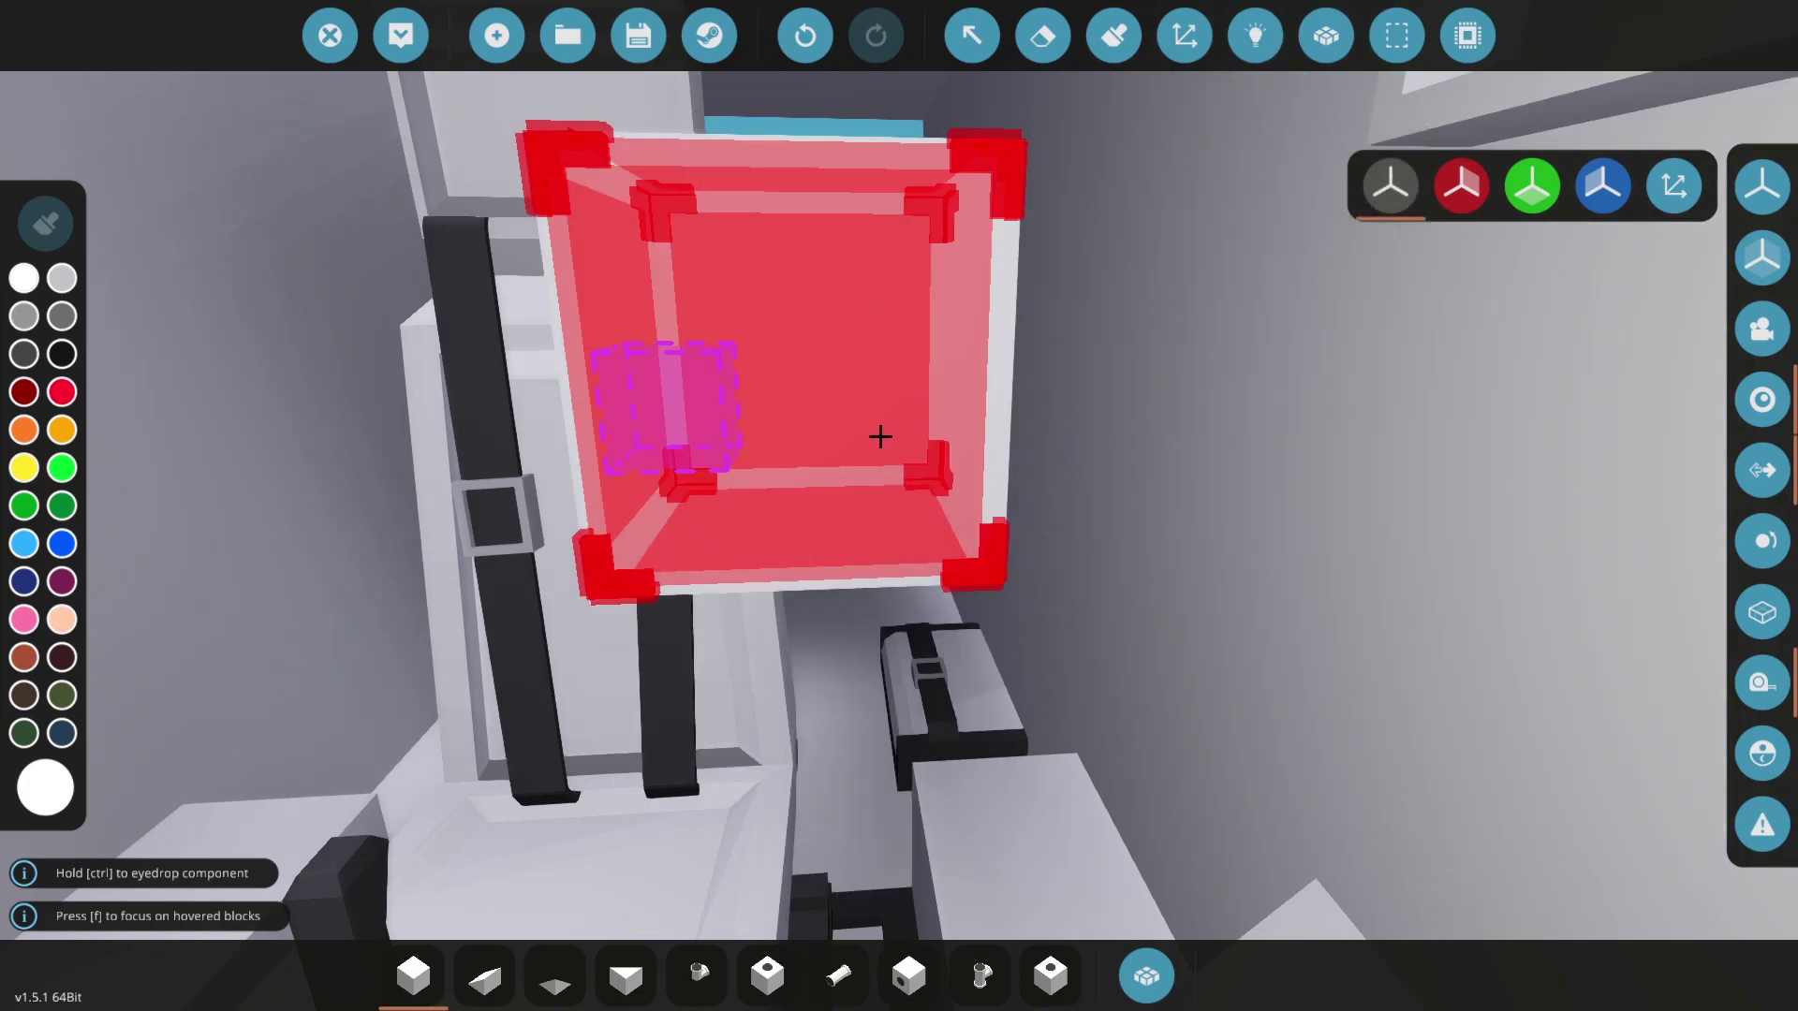
key(s)
key(w)
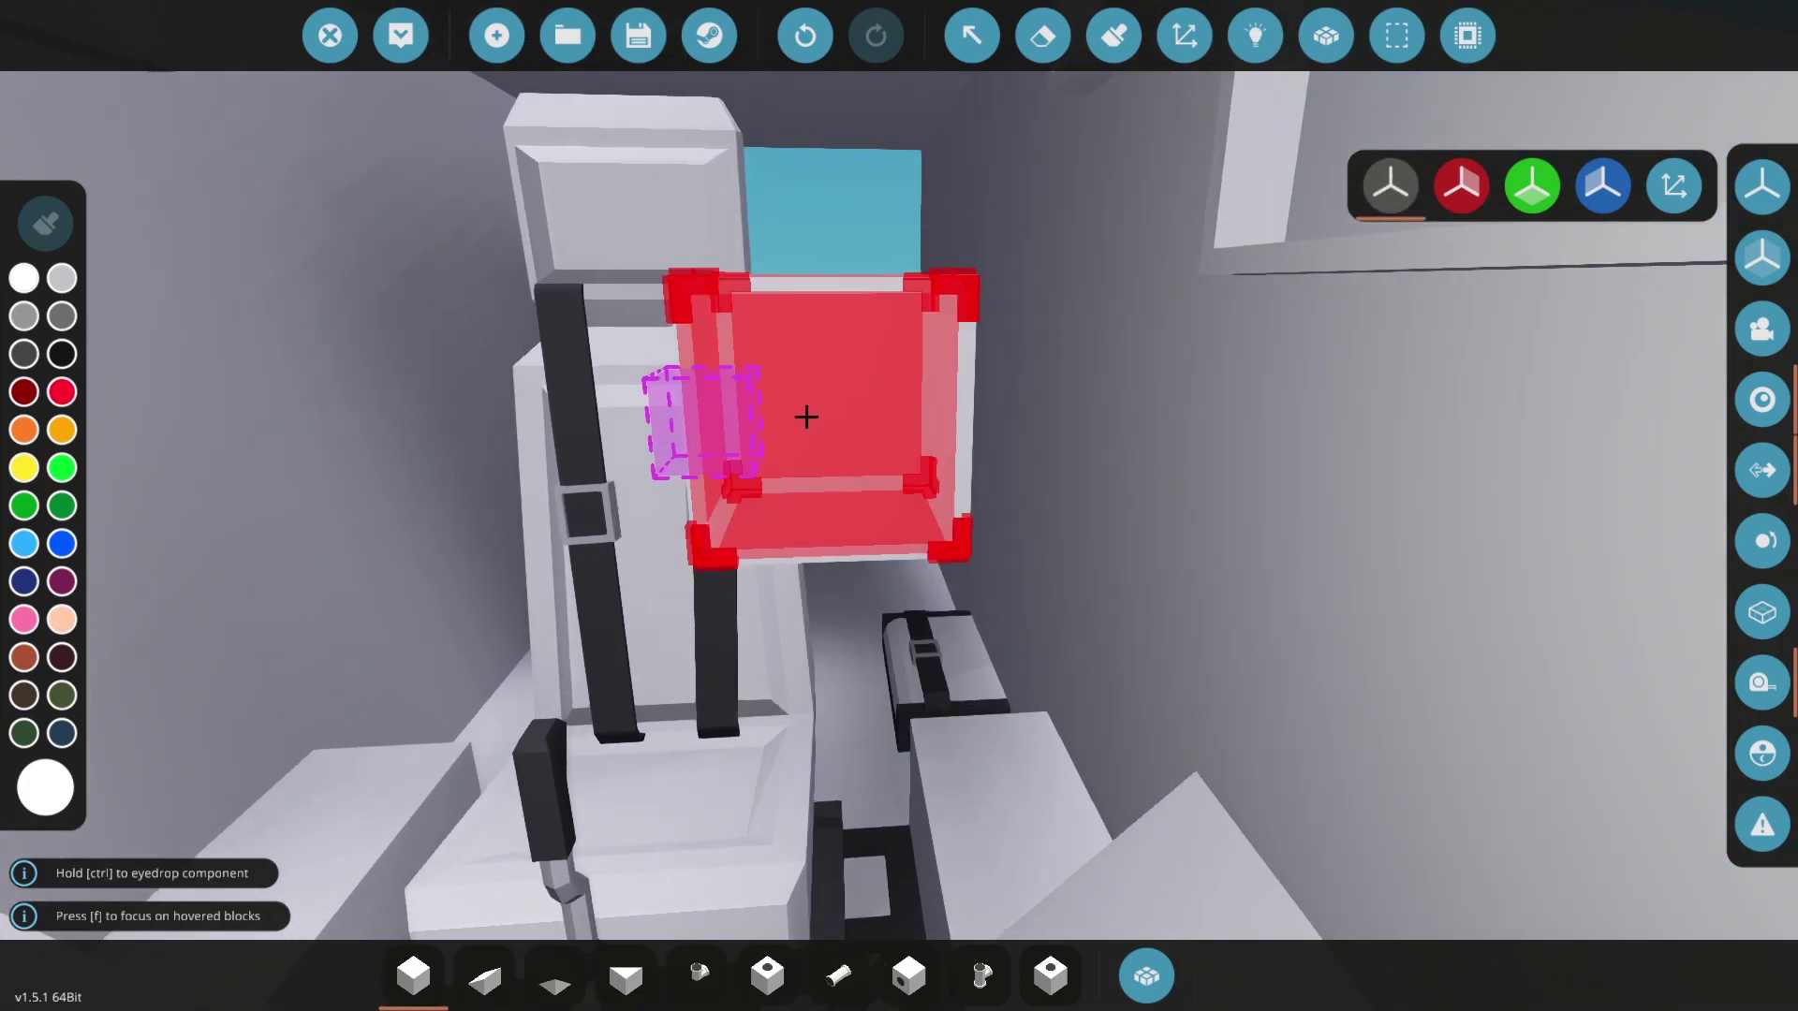
- Fill the hull's rear opening with a wall of blocks and check the hull from outside
key(w)
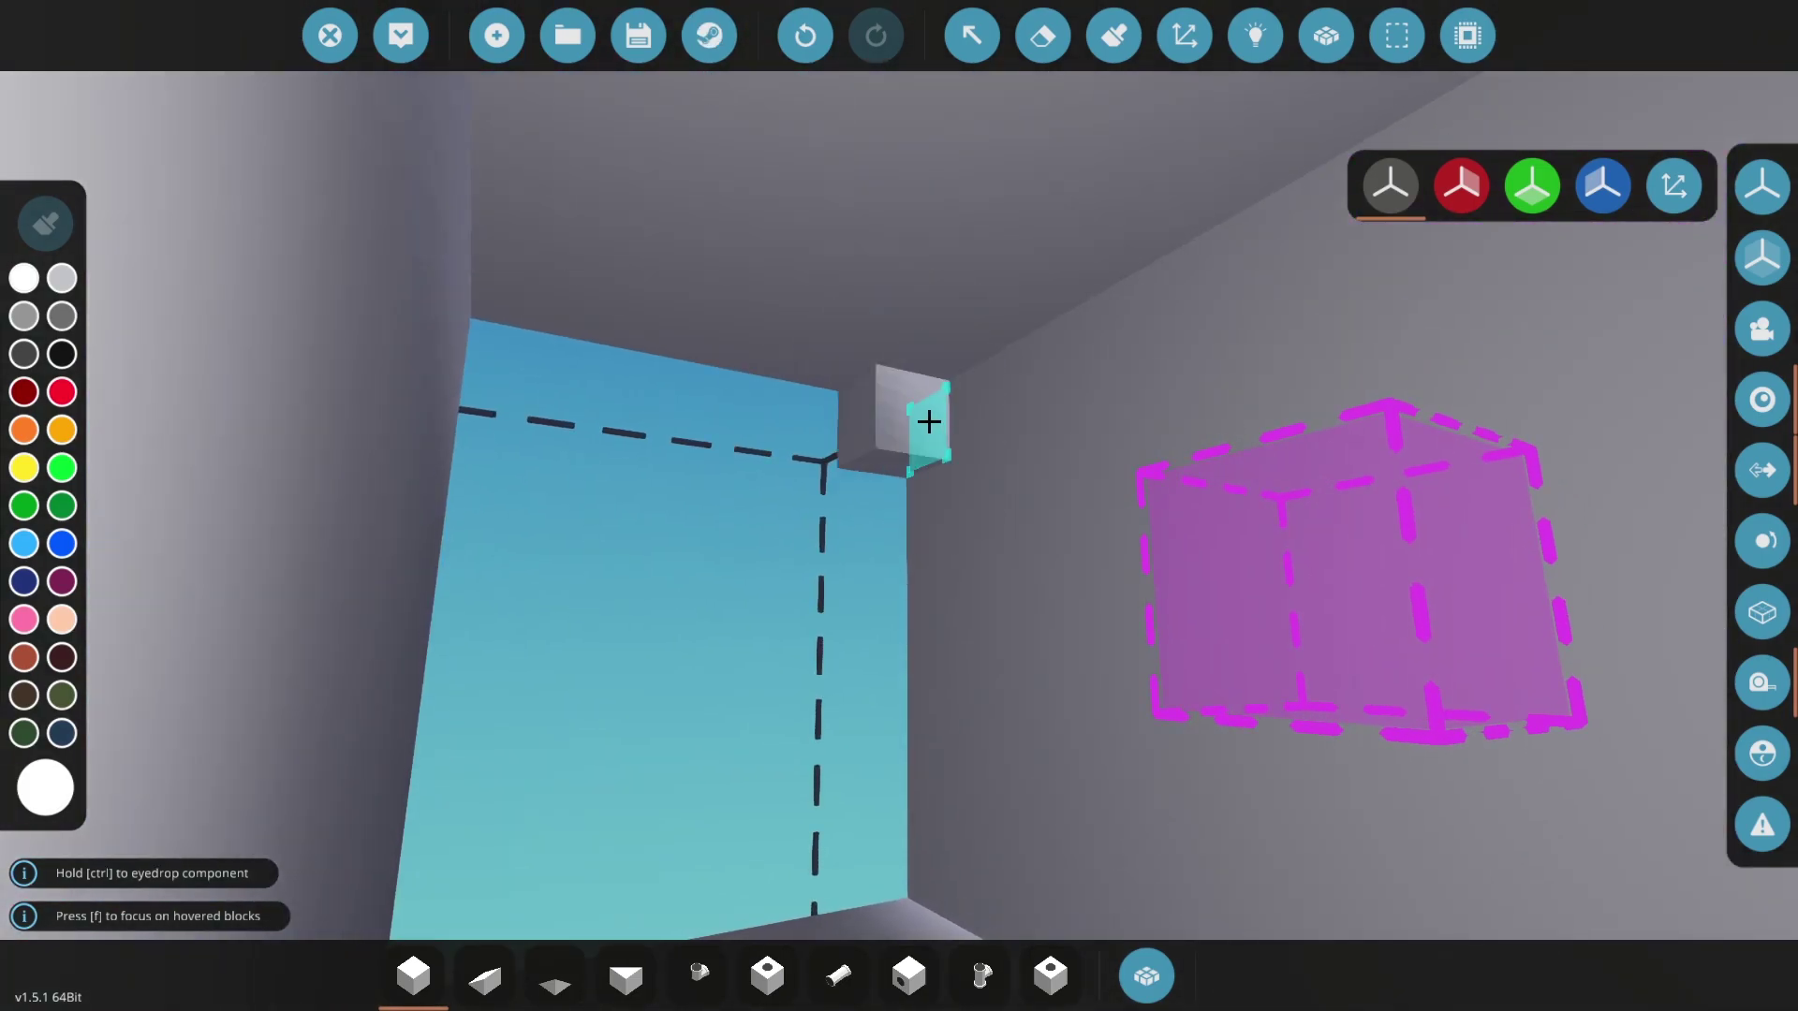
drag(927, 418, 914, 400)
scroll(700, 569, down, 5)
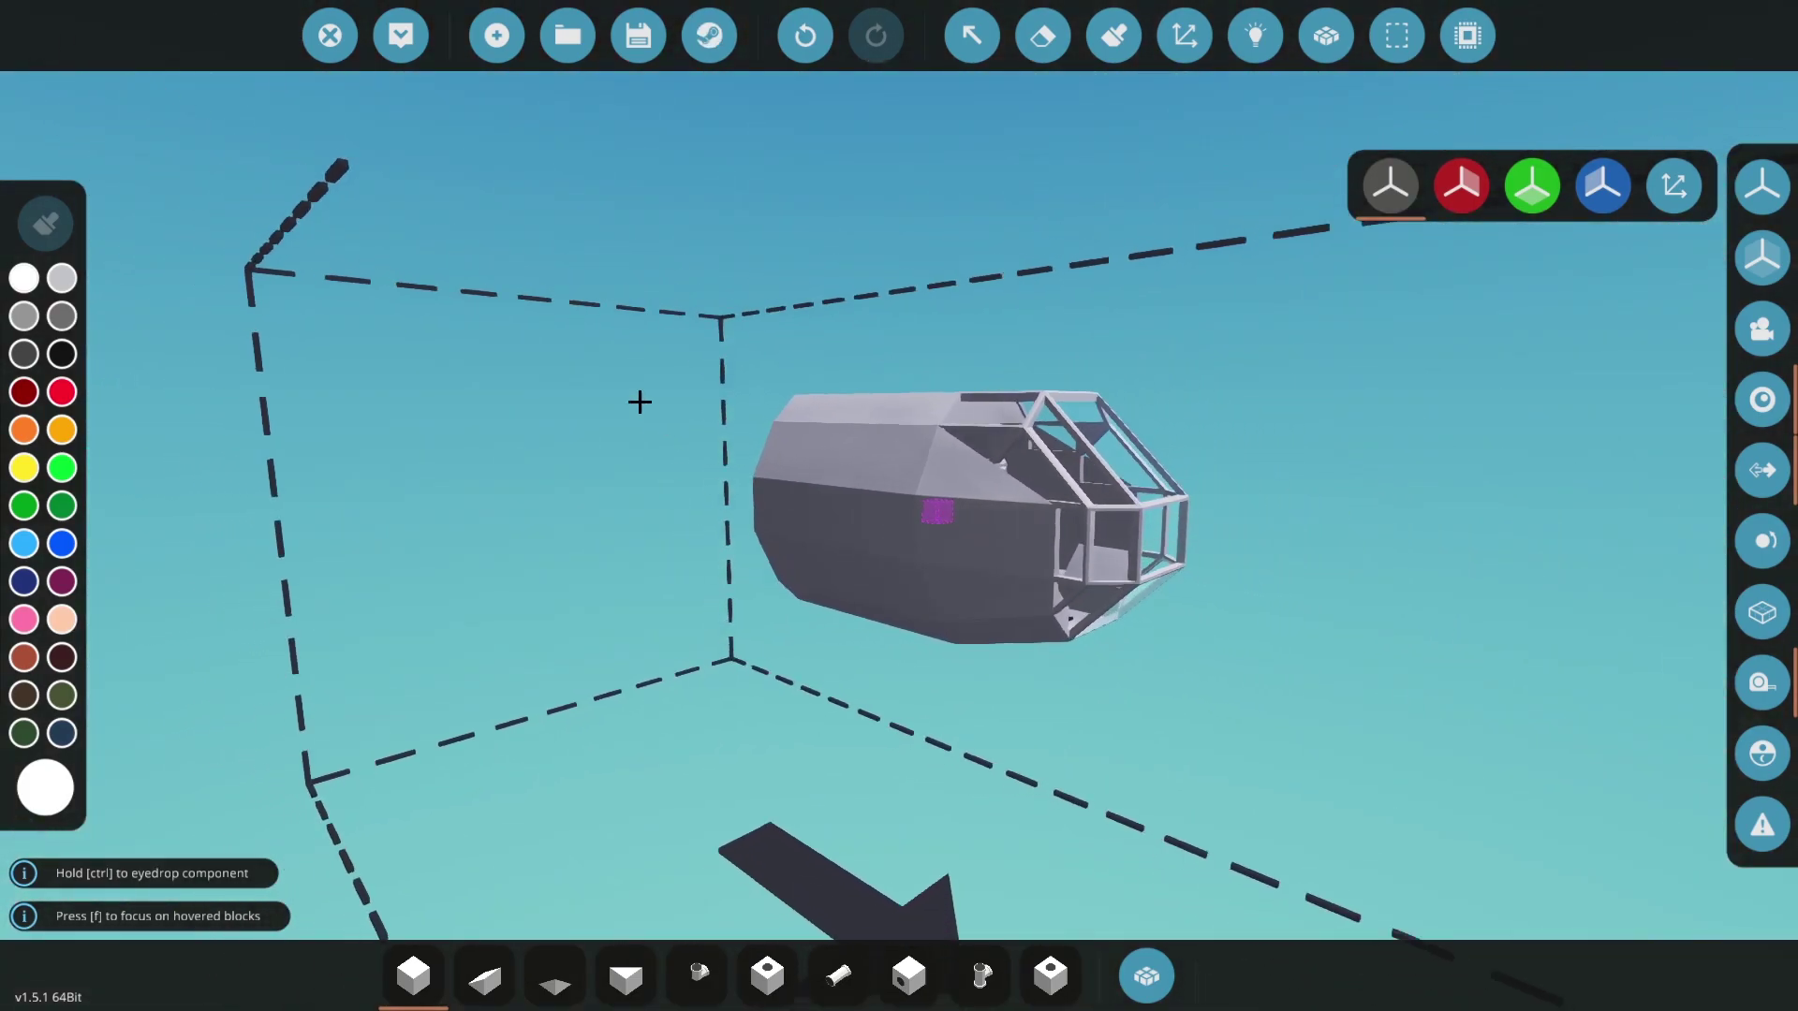
- Spawn the vehicle, board it to try the Compact Pilot Seat, and return it to the workbench
click(401, 35)
key(w)
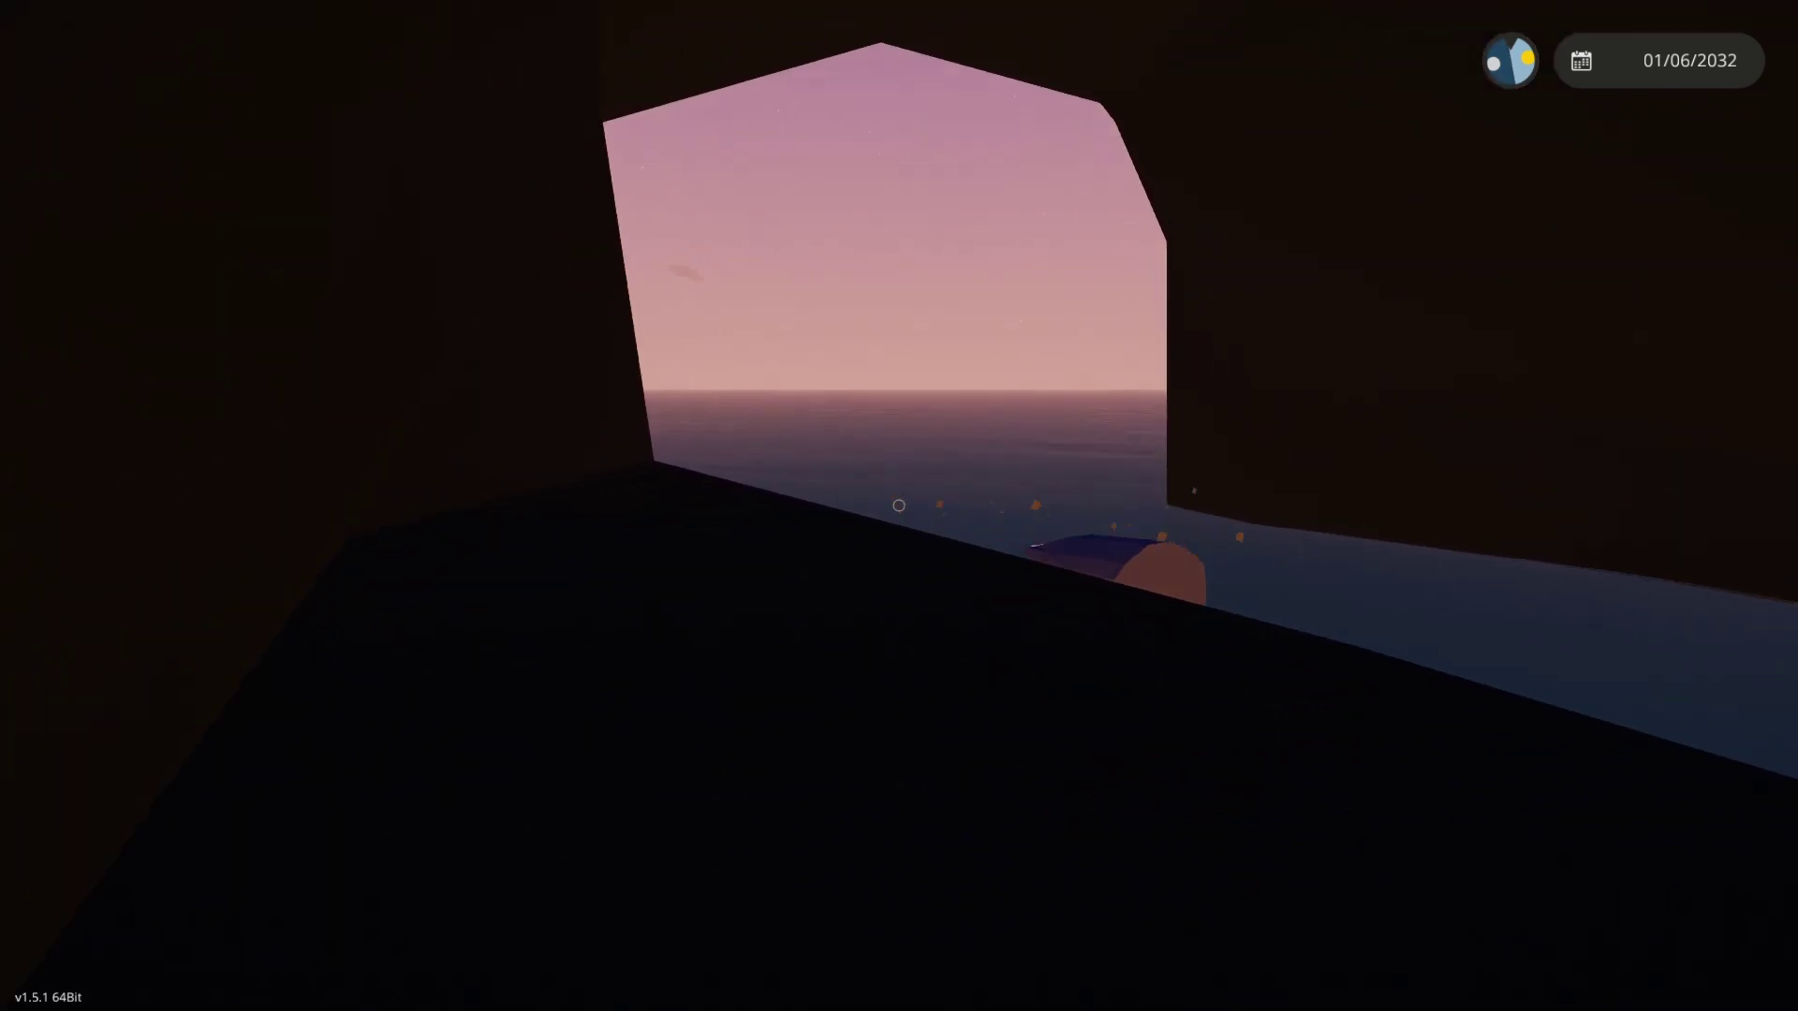
key(w)
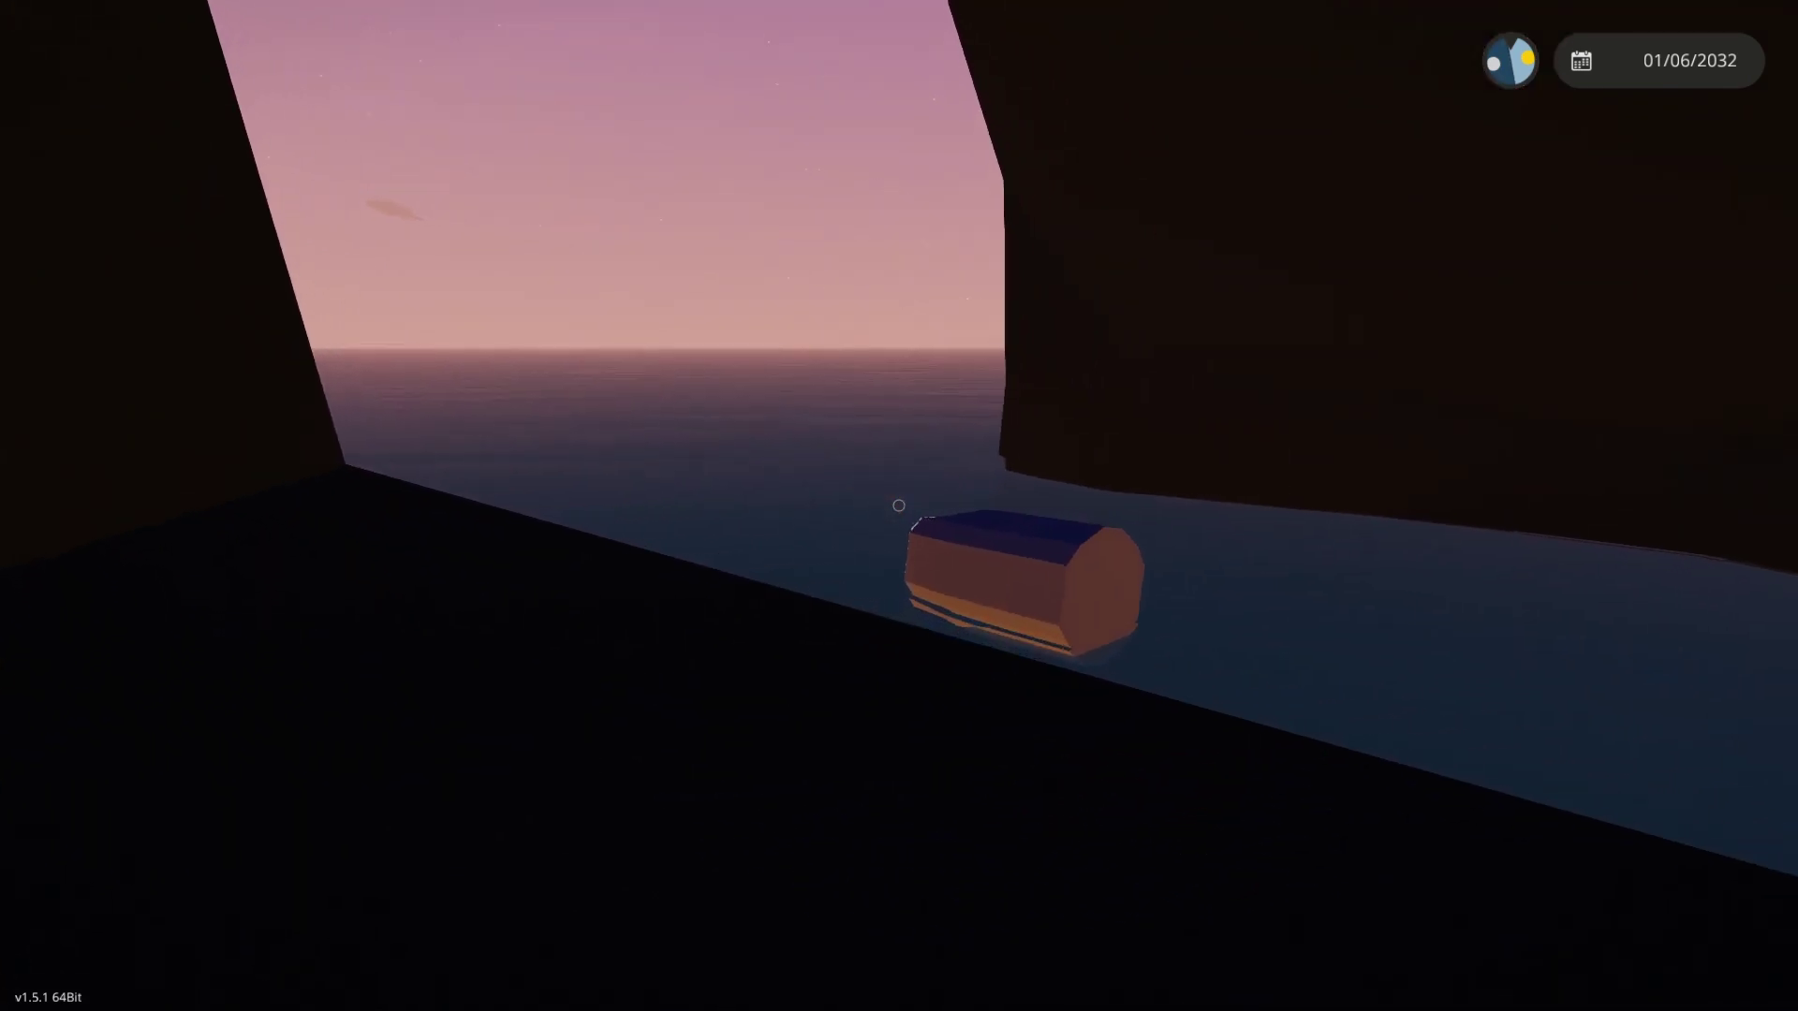
key(w)
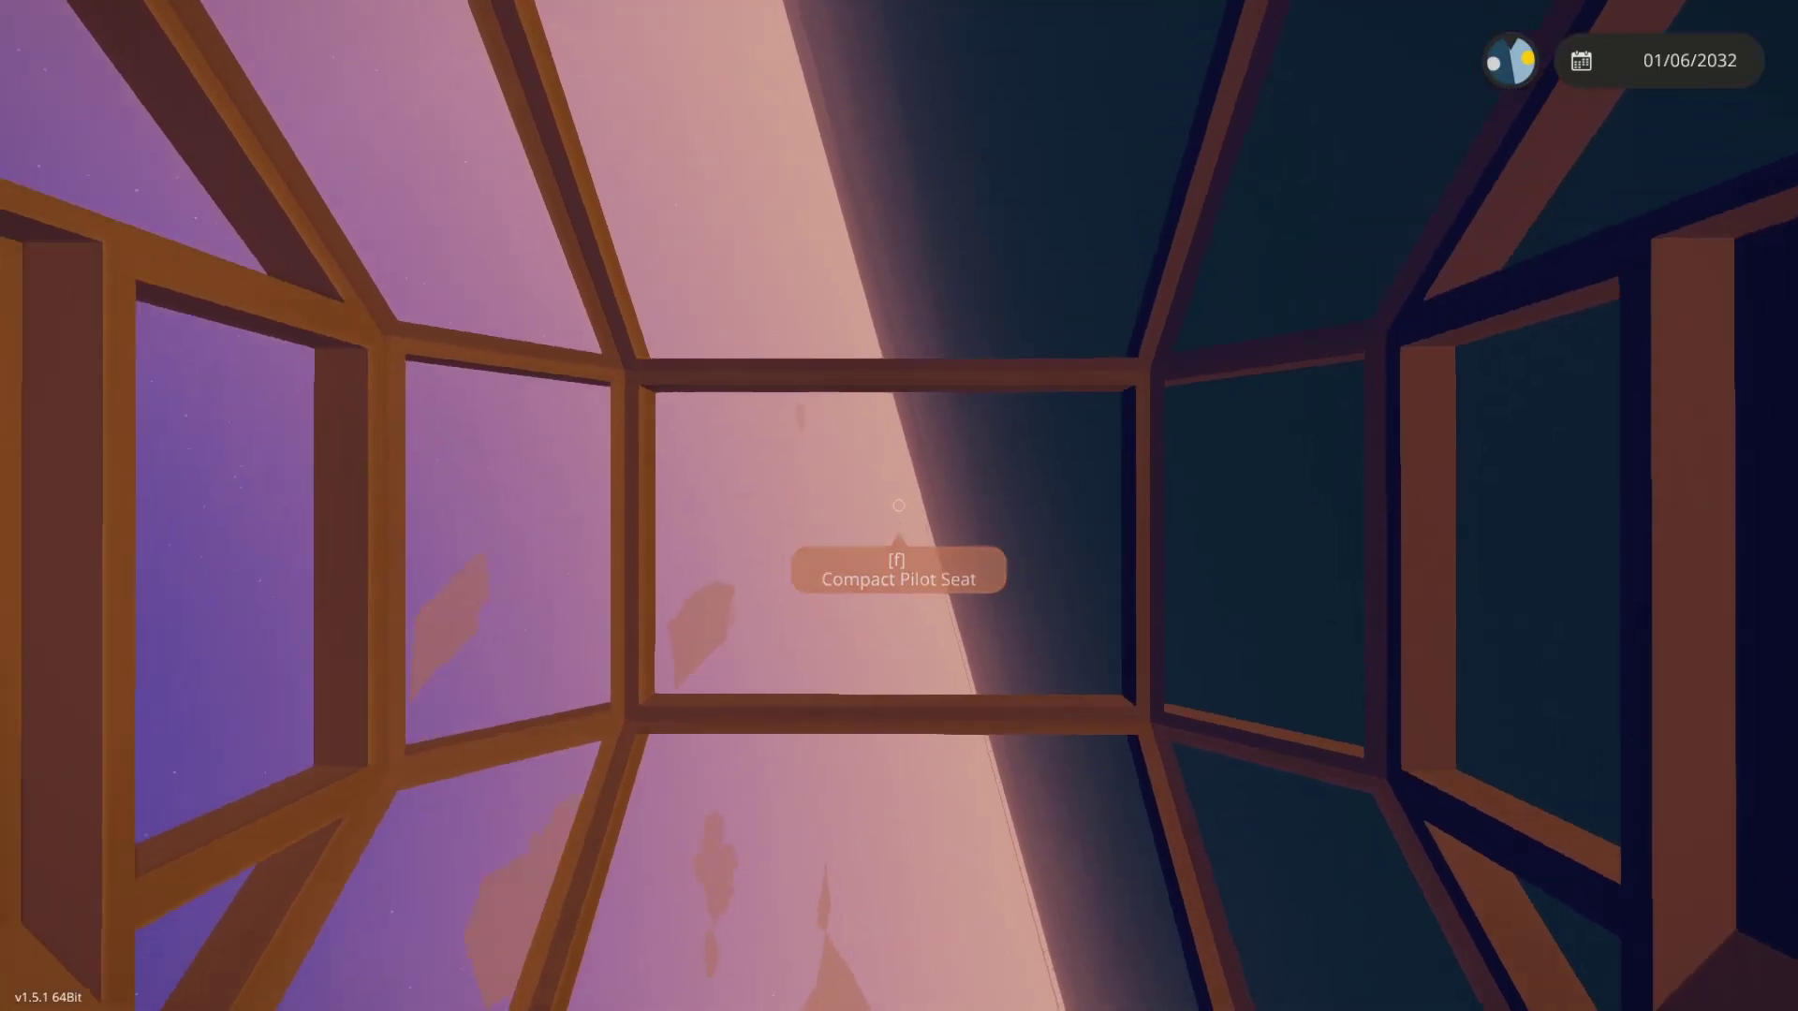
key(f)
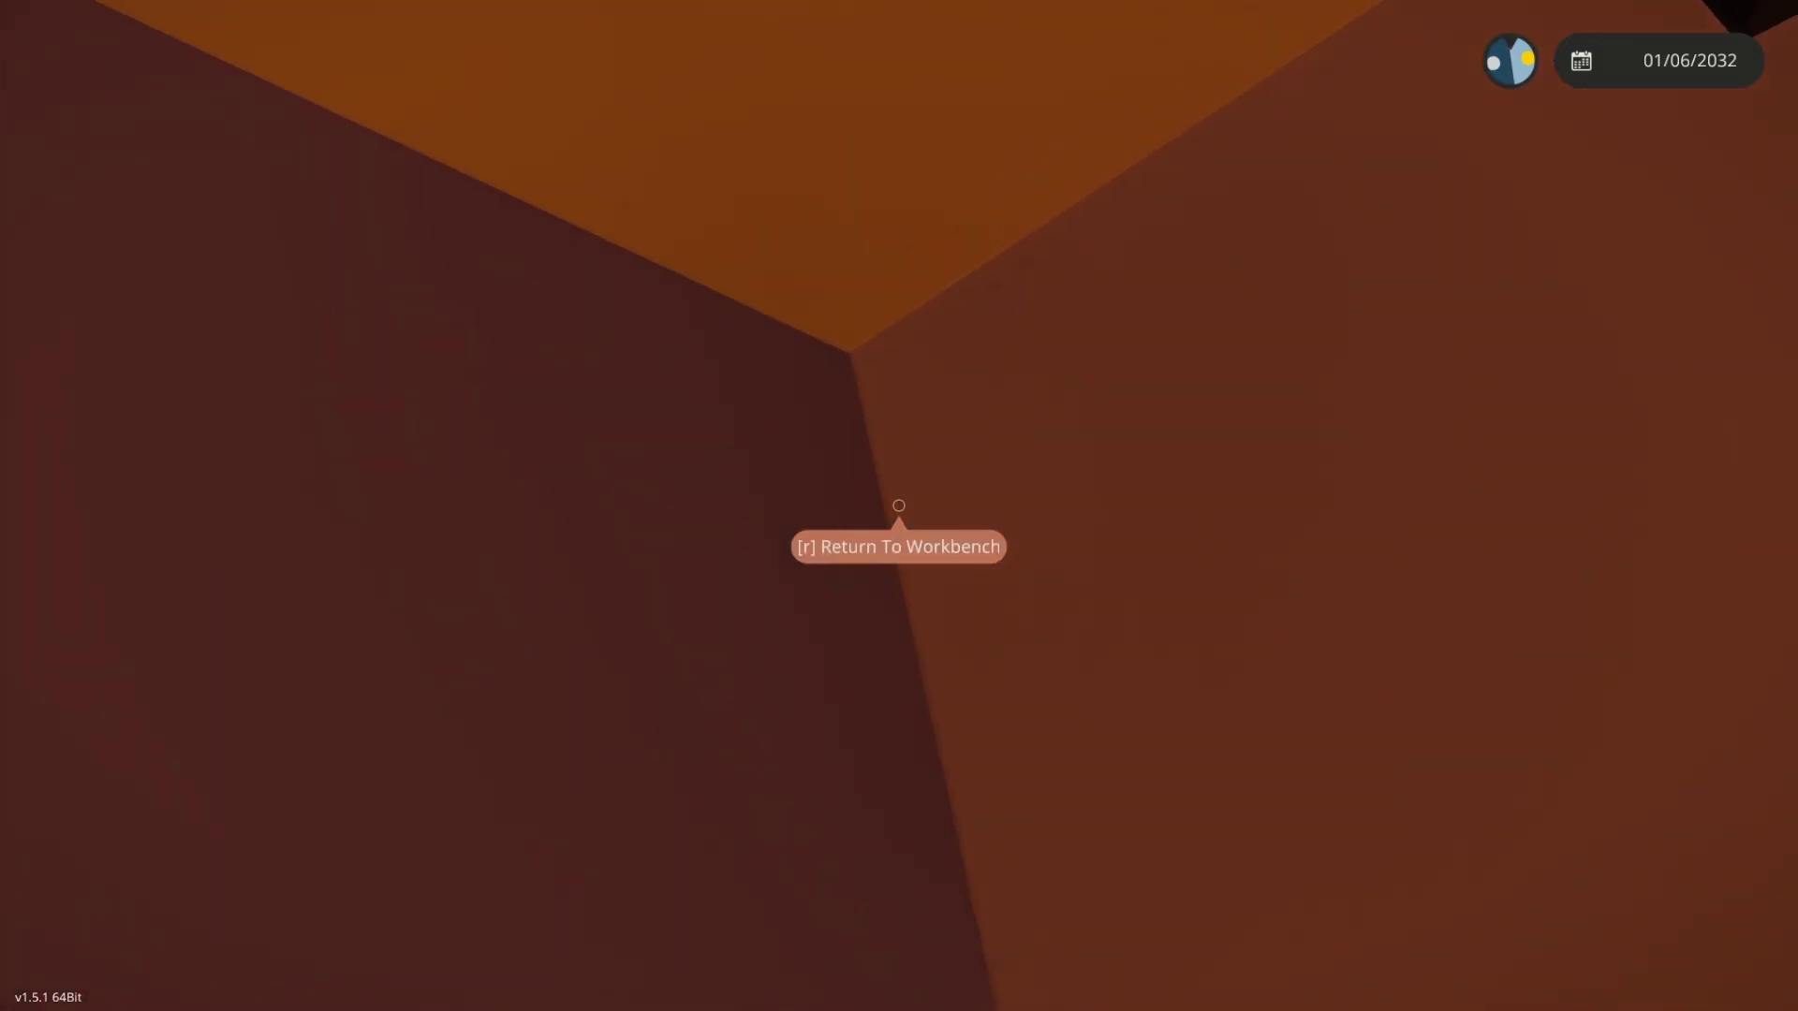
key(r)
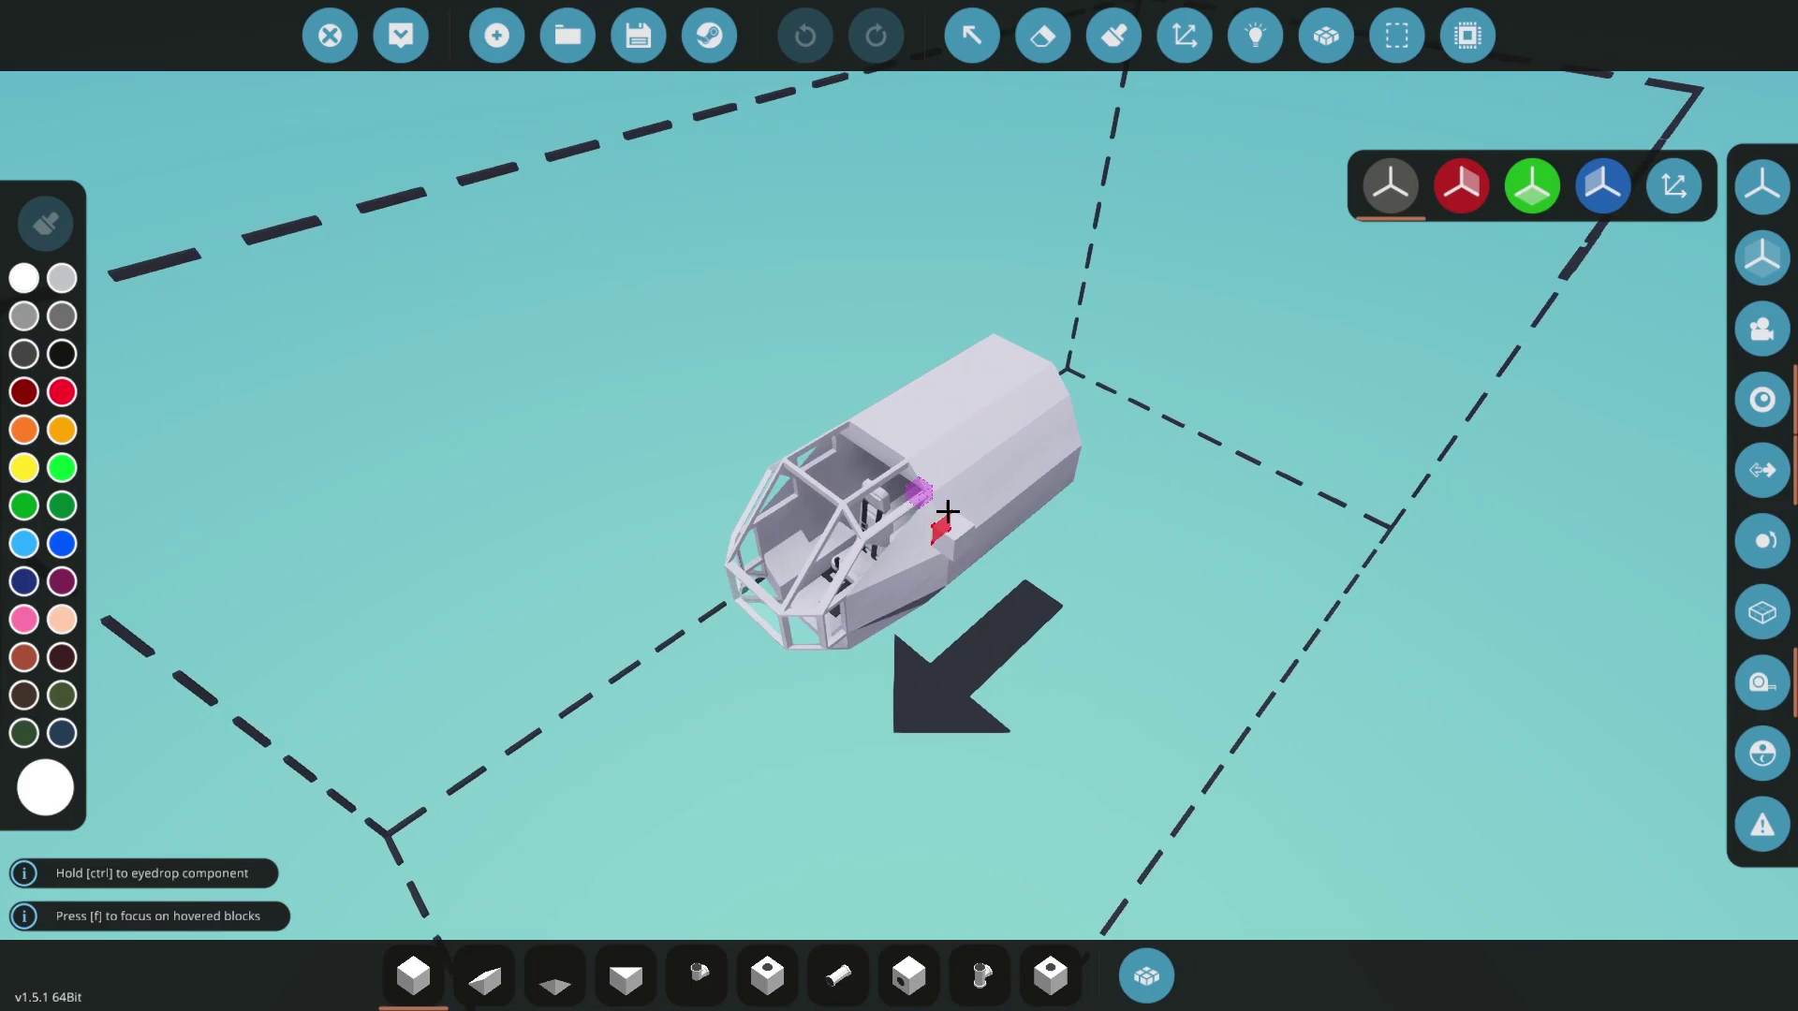
- Erase the wall of blocks closing the hull's rear opening
key(w)
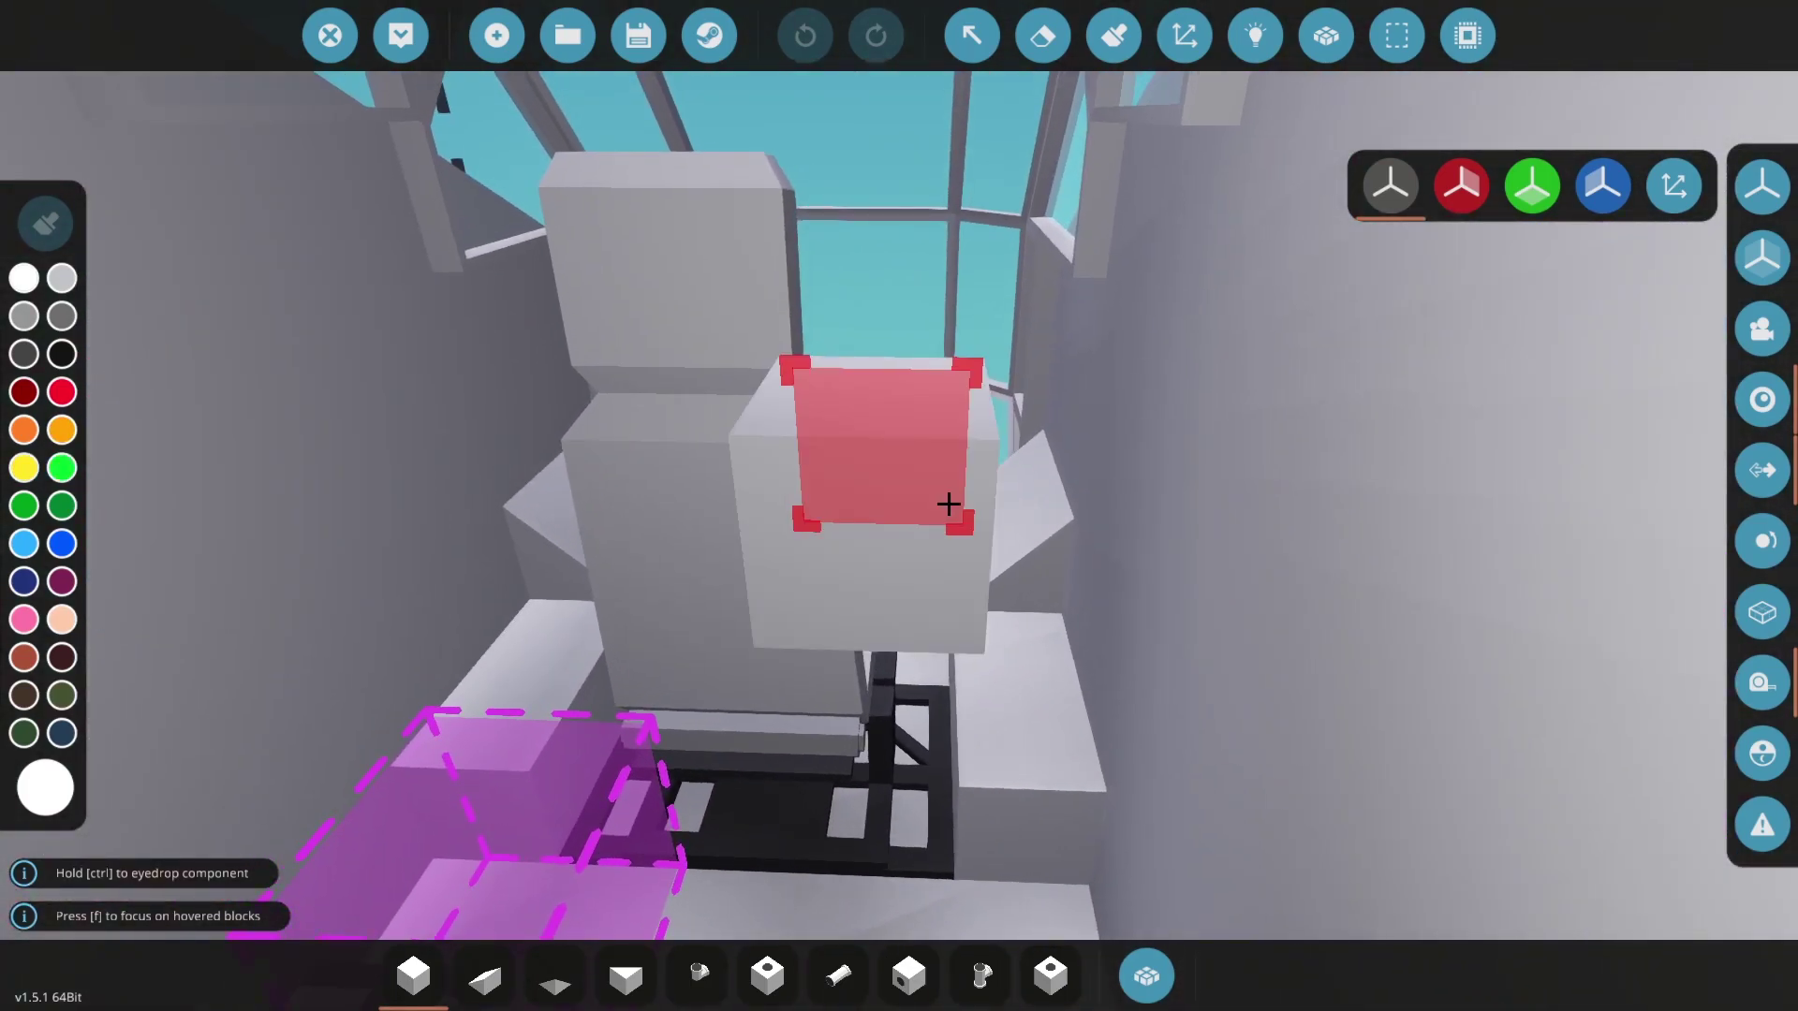
key(s)
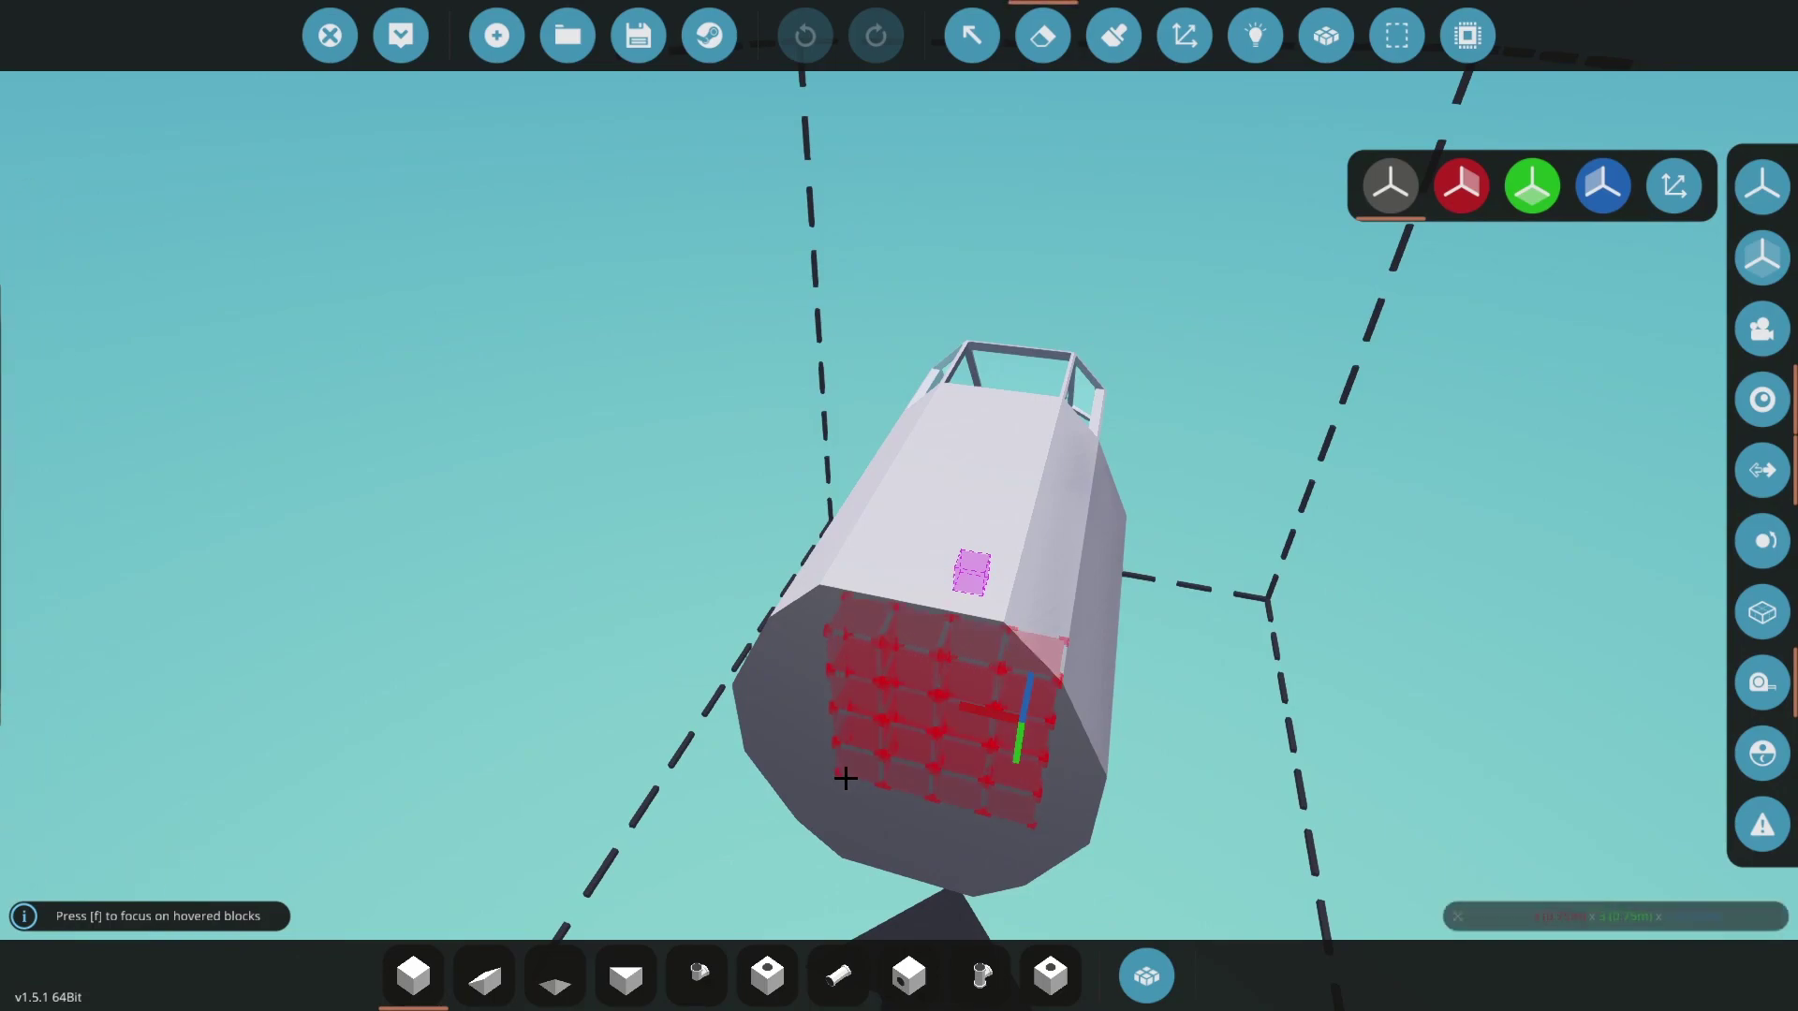
key(f)
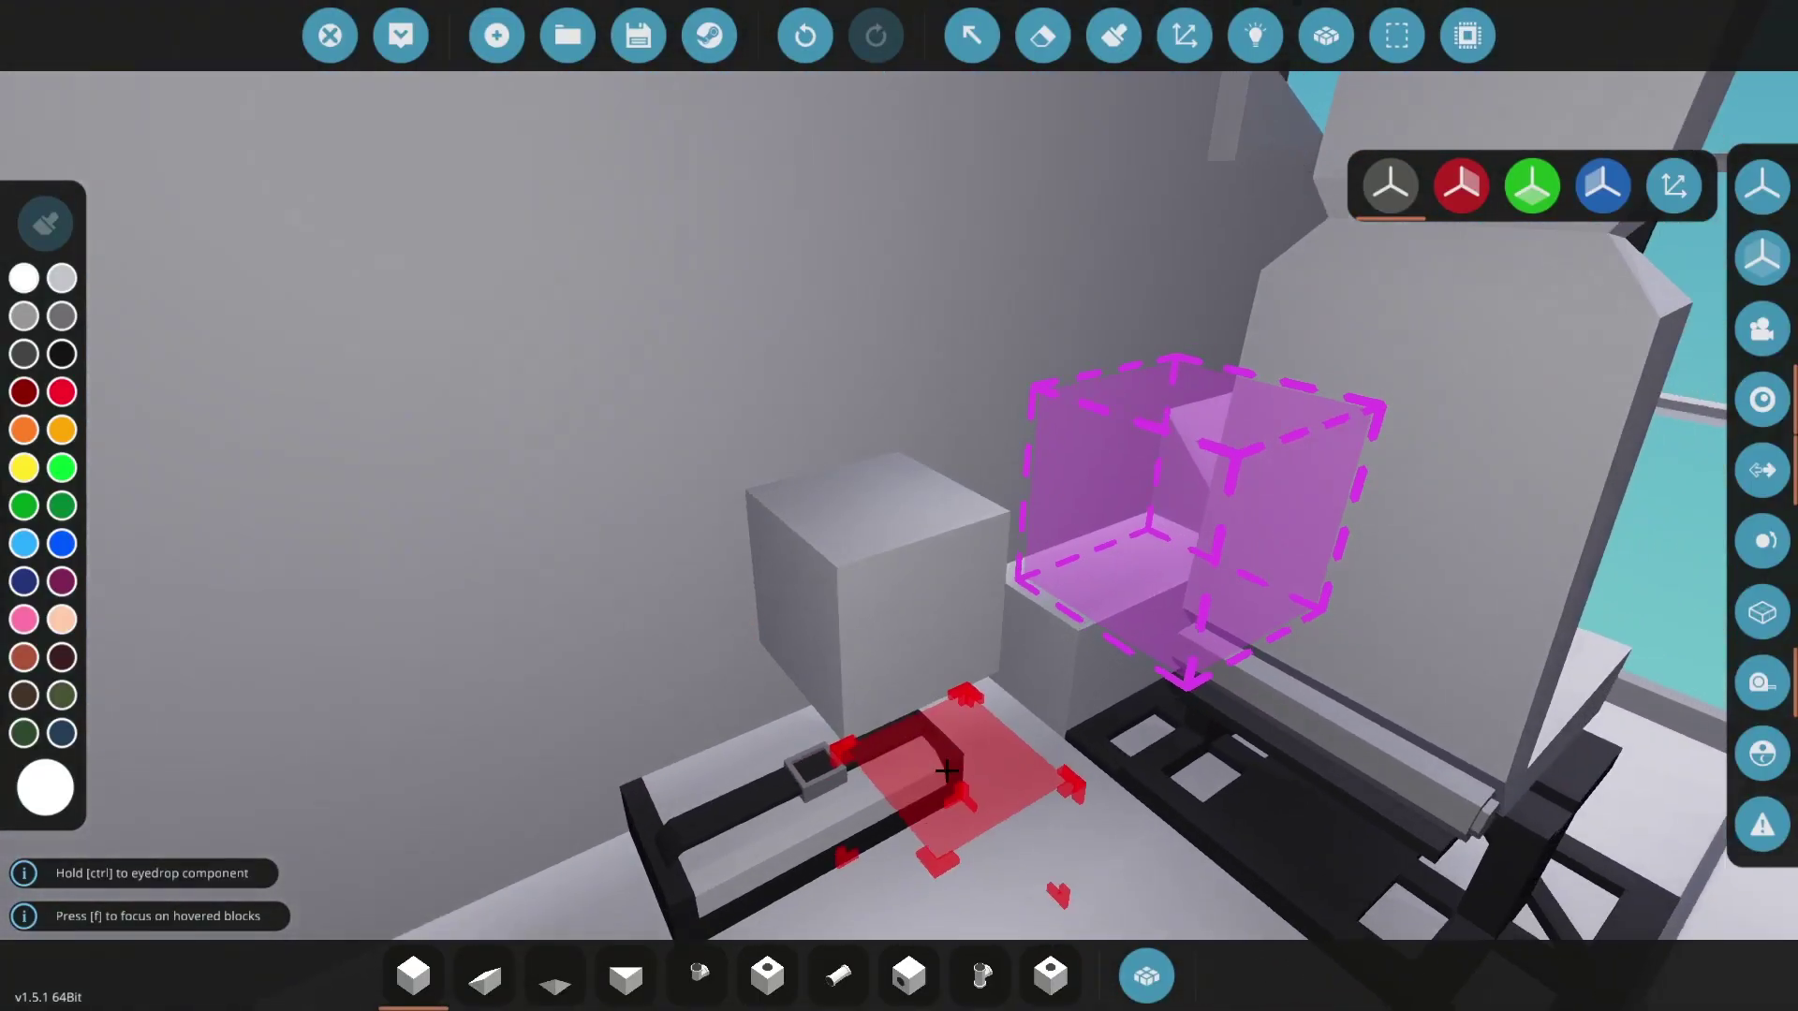
key(s)
key(a)
key(w)
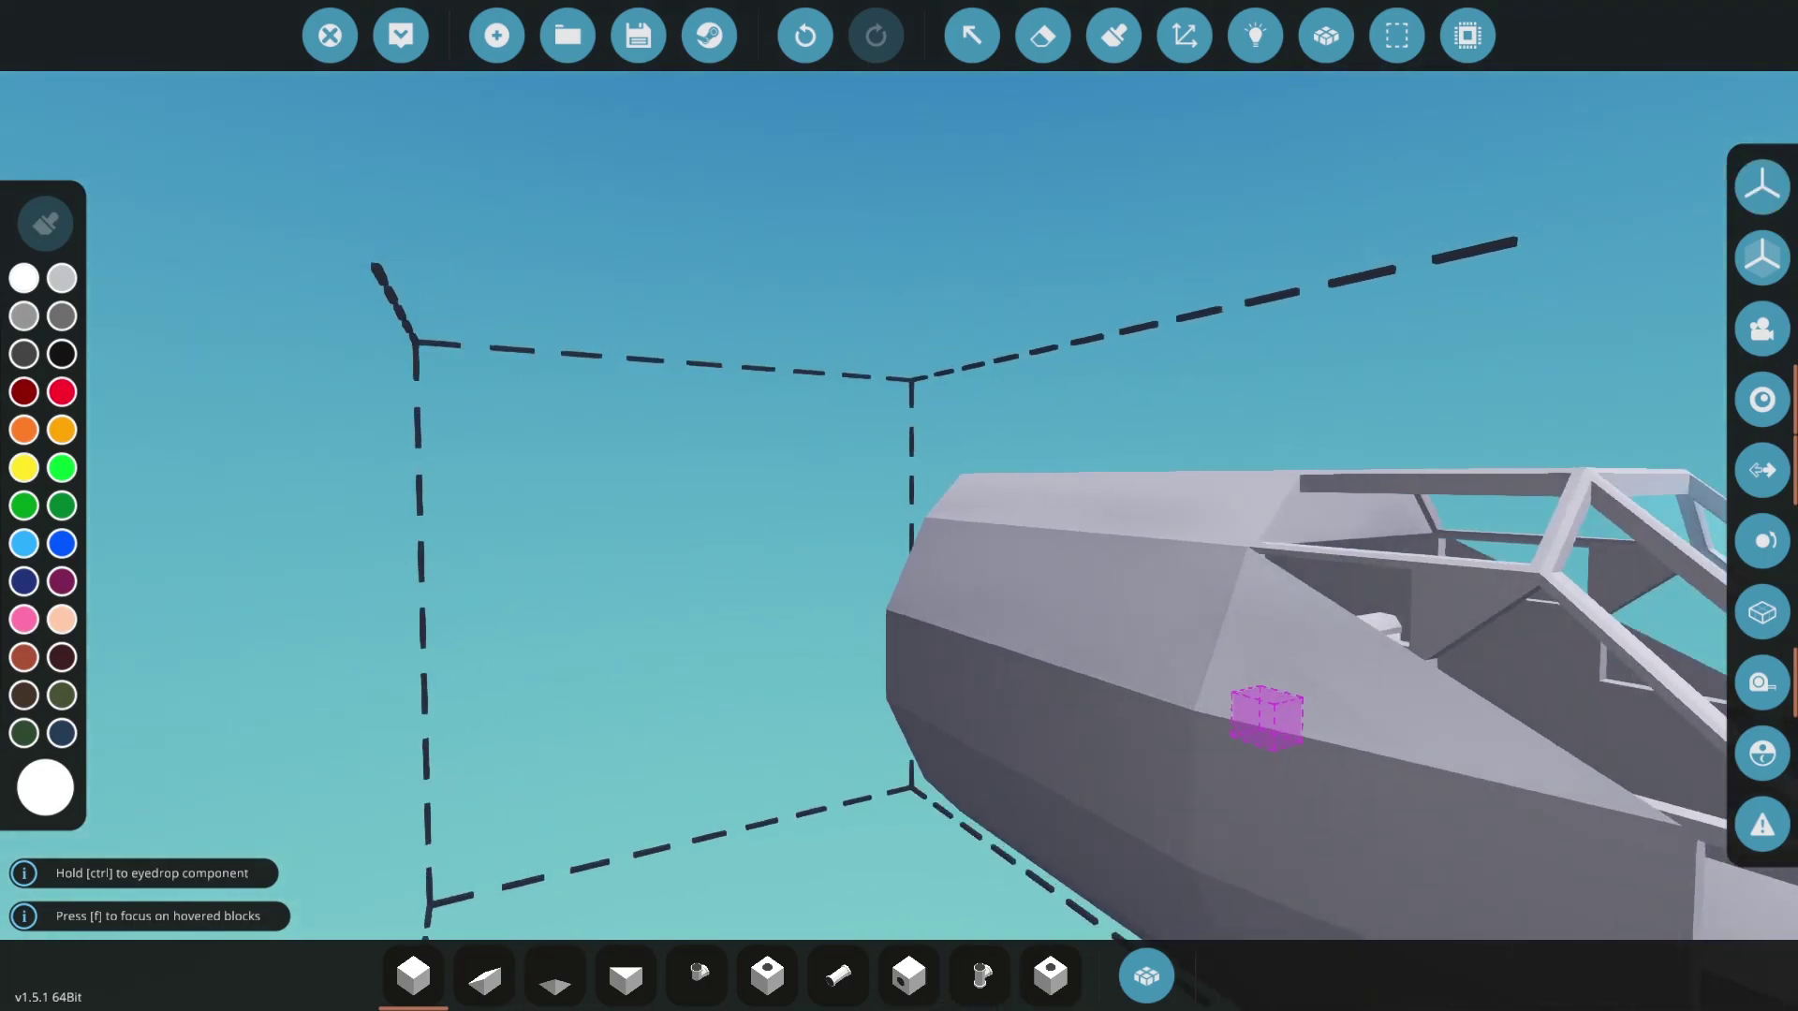
- Turn on mirror symmetry across the red centre plane and view the hull from below and from the front
key(s)
key(d)
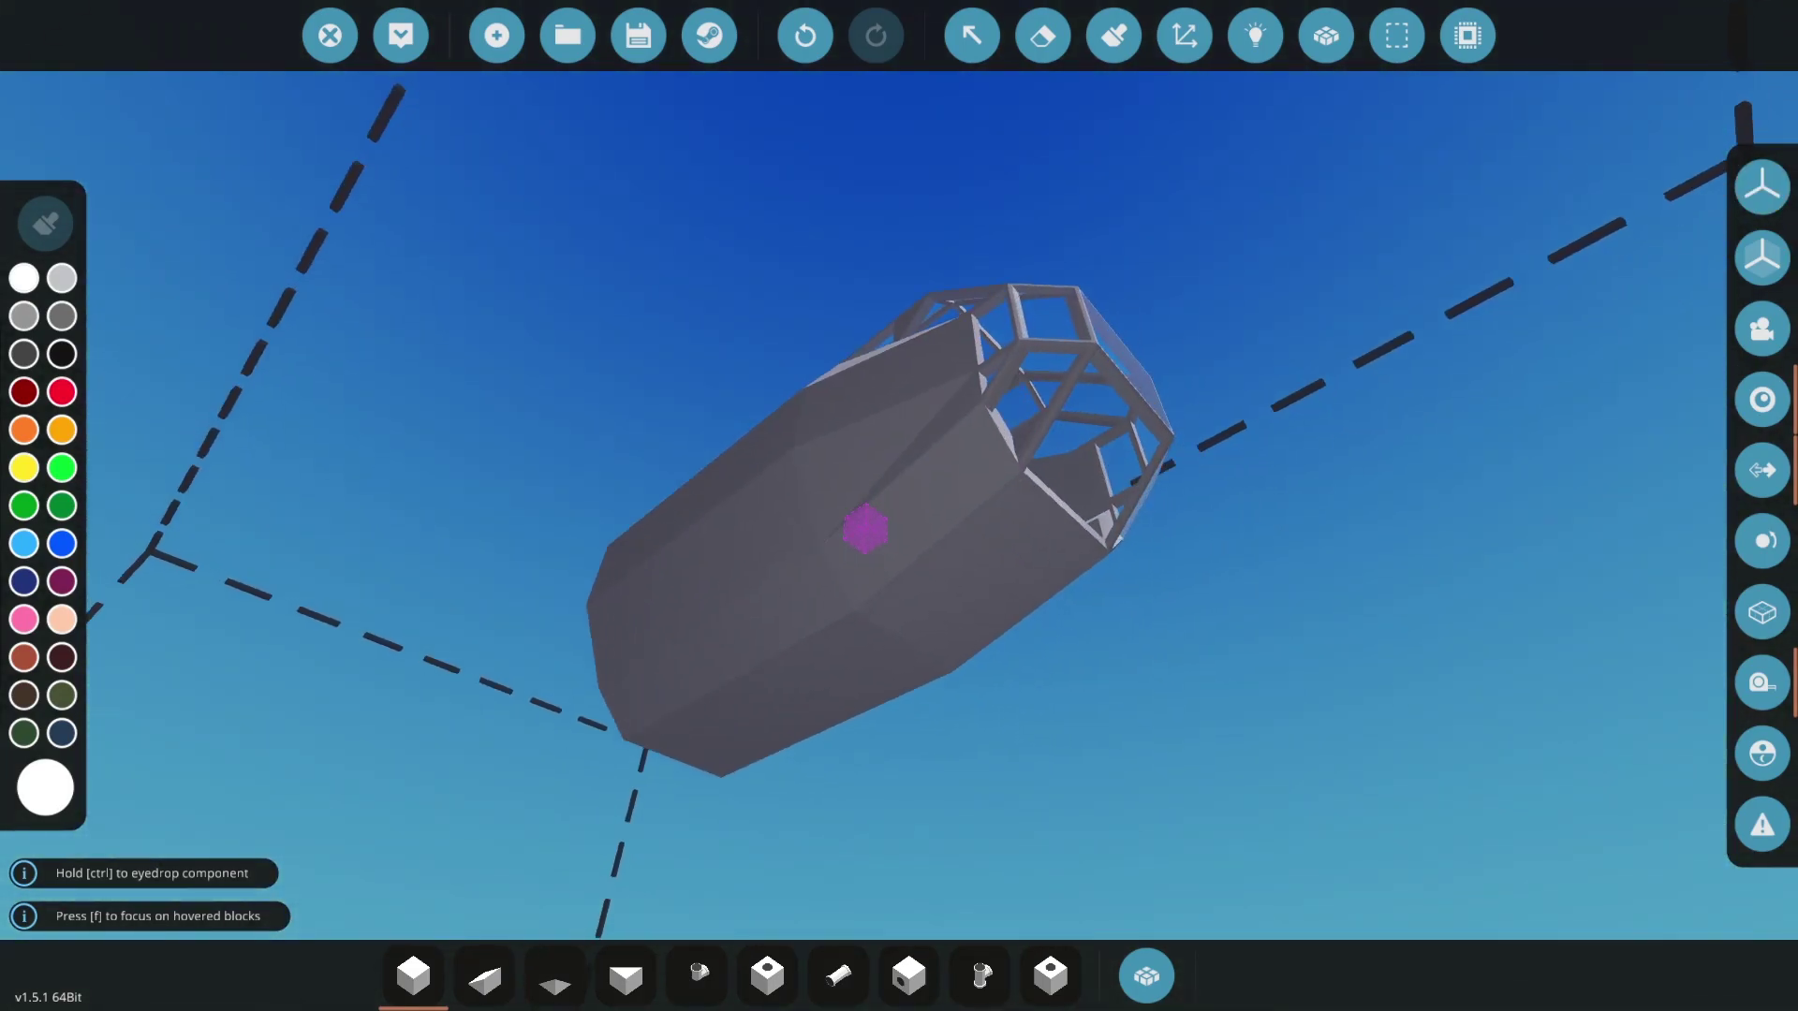
key(w)
click(1762, 187)
key(d)
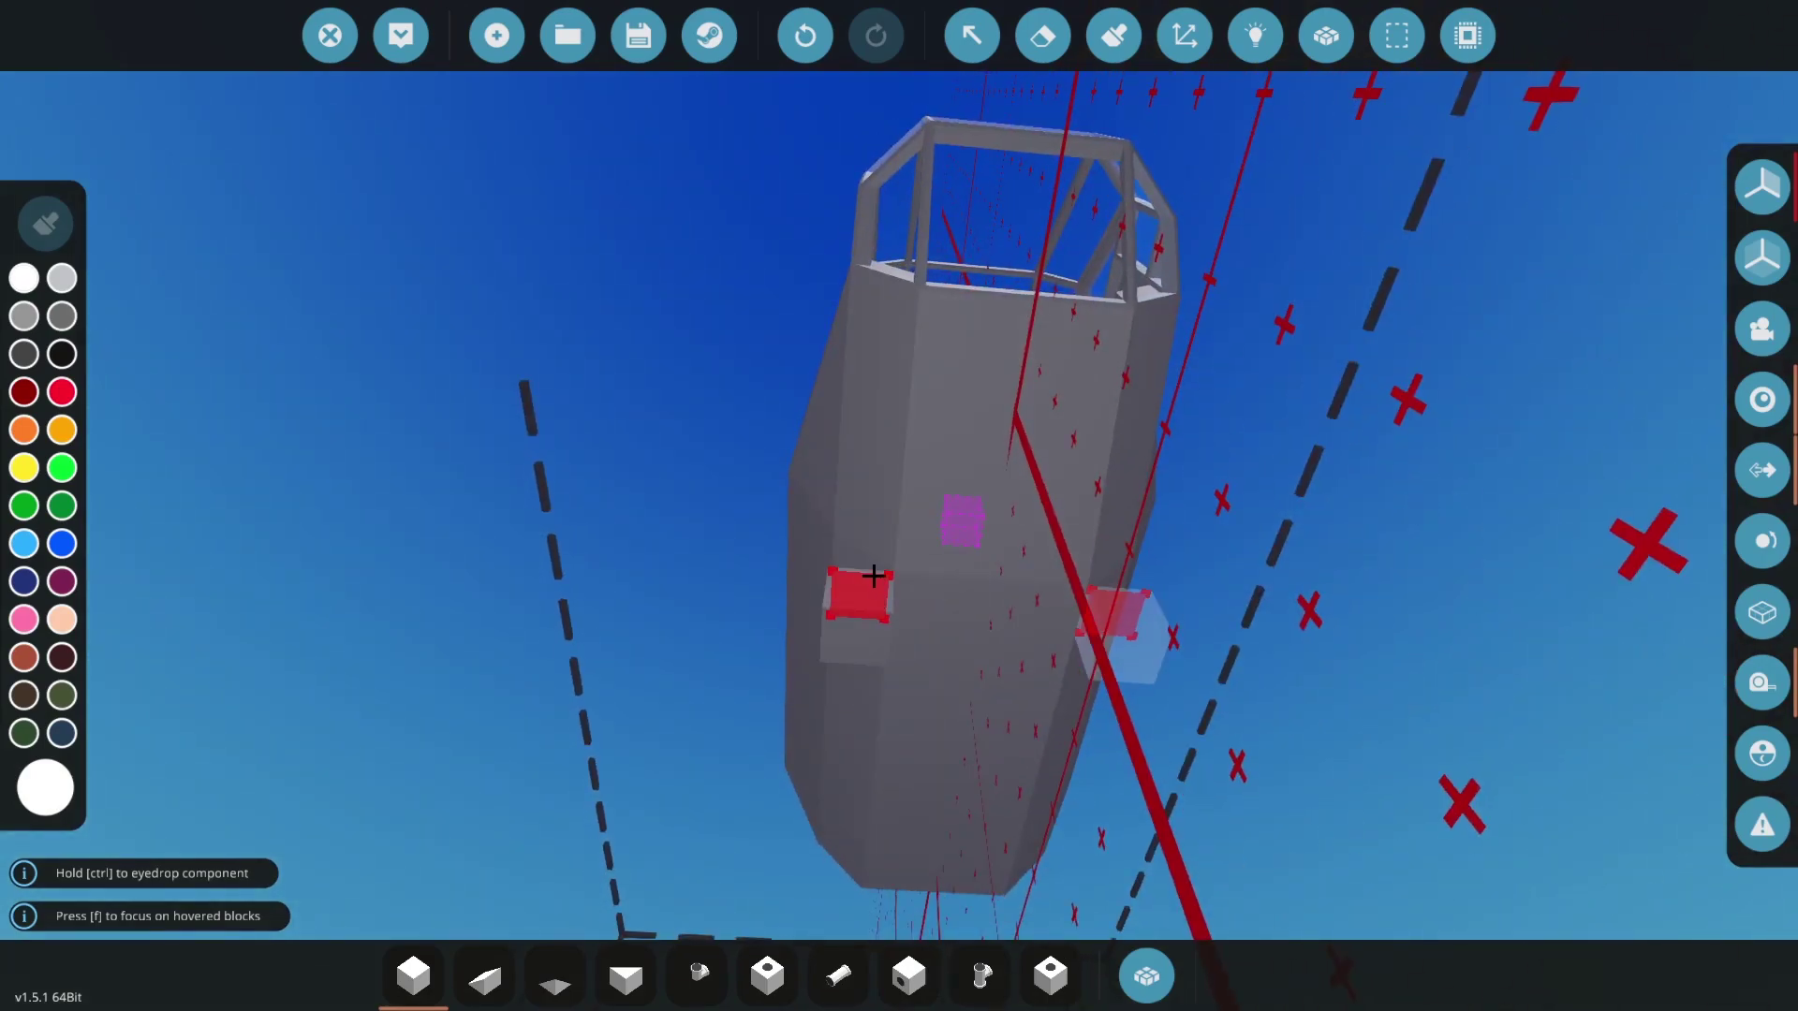
key(w)
key(s)
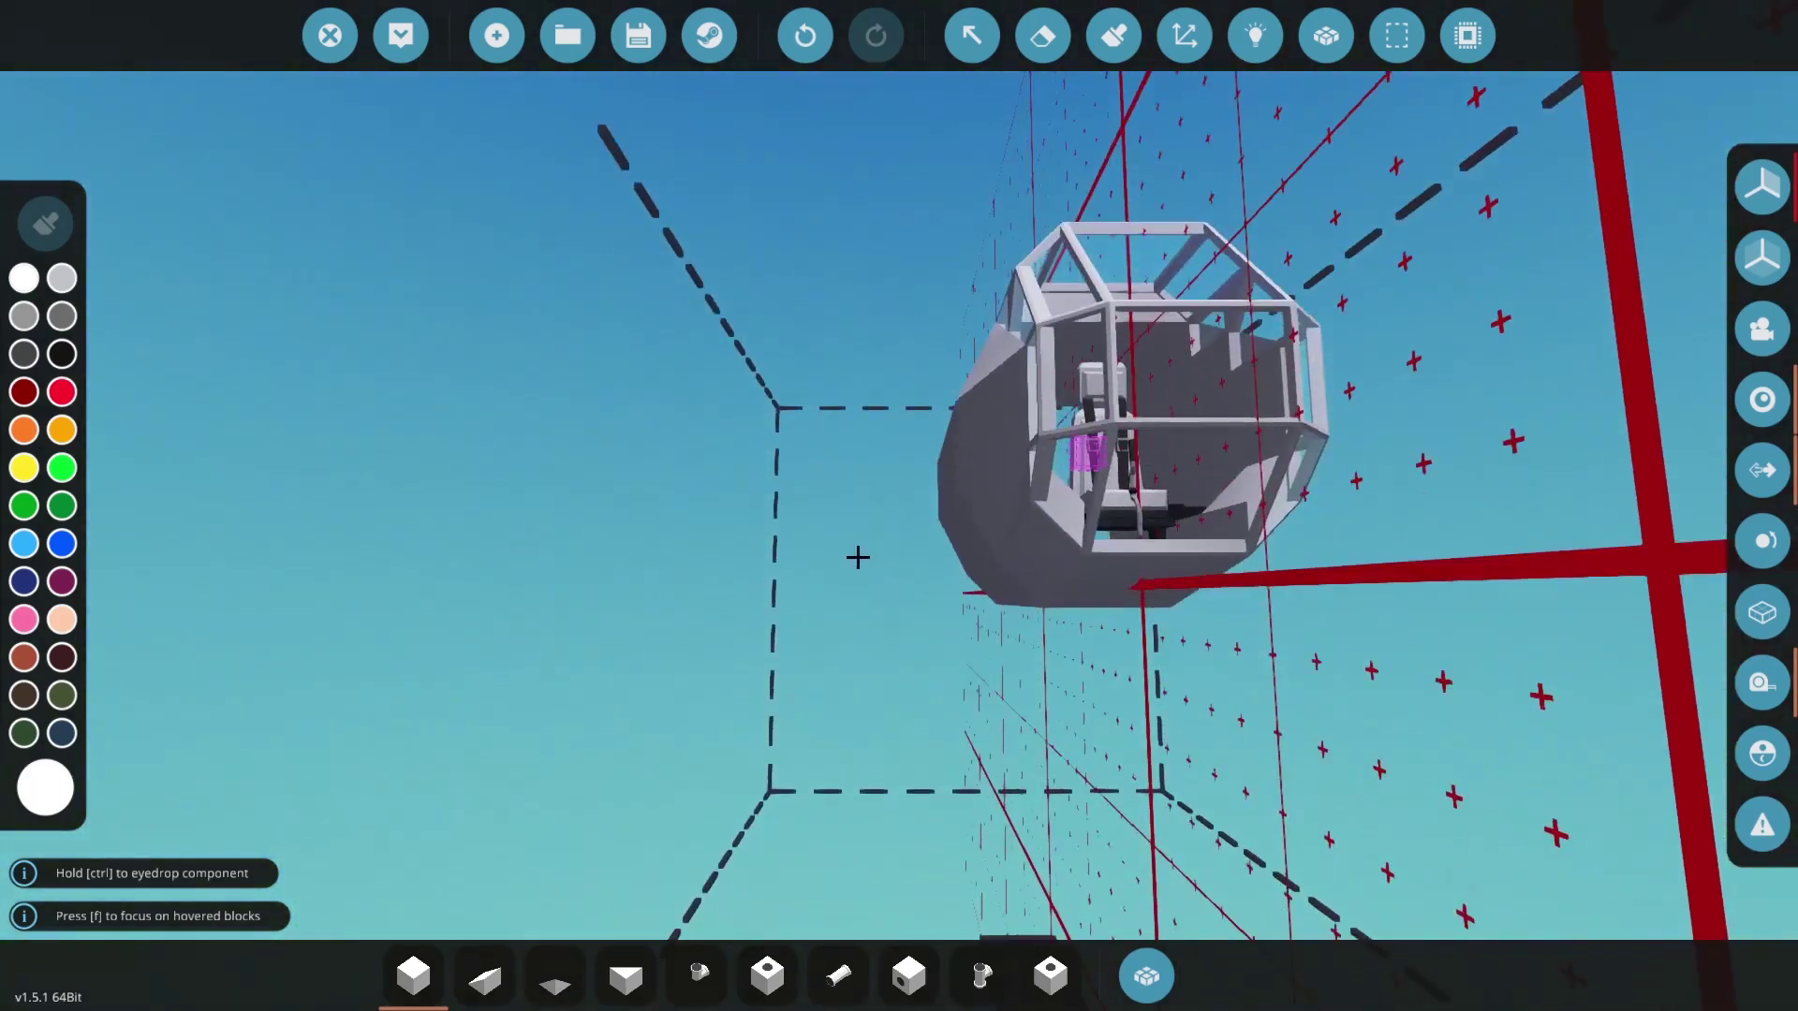
drag(858, 558, 940, 546)
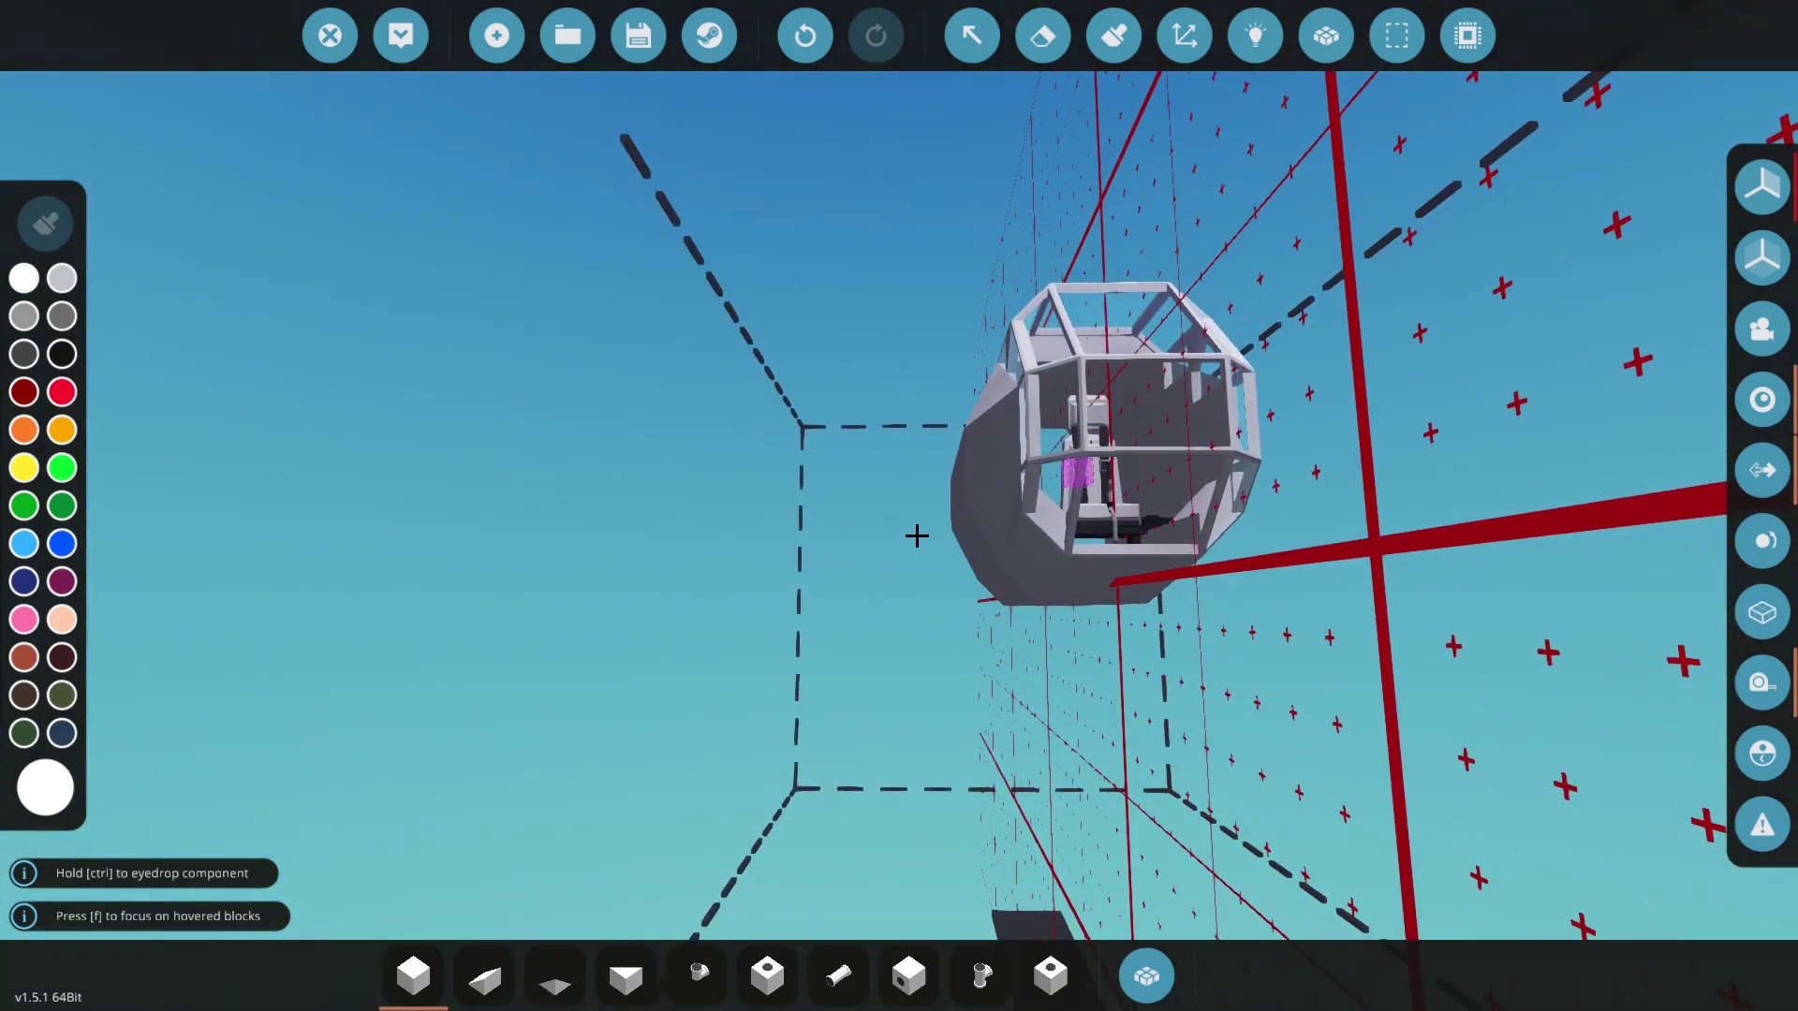
key(w)
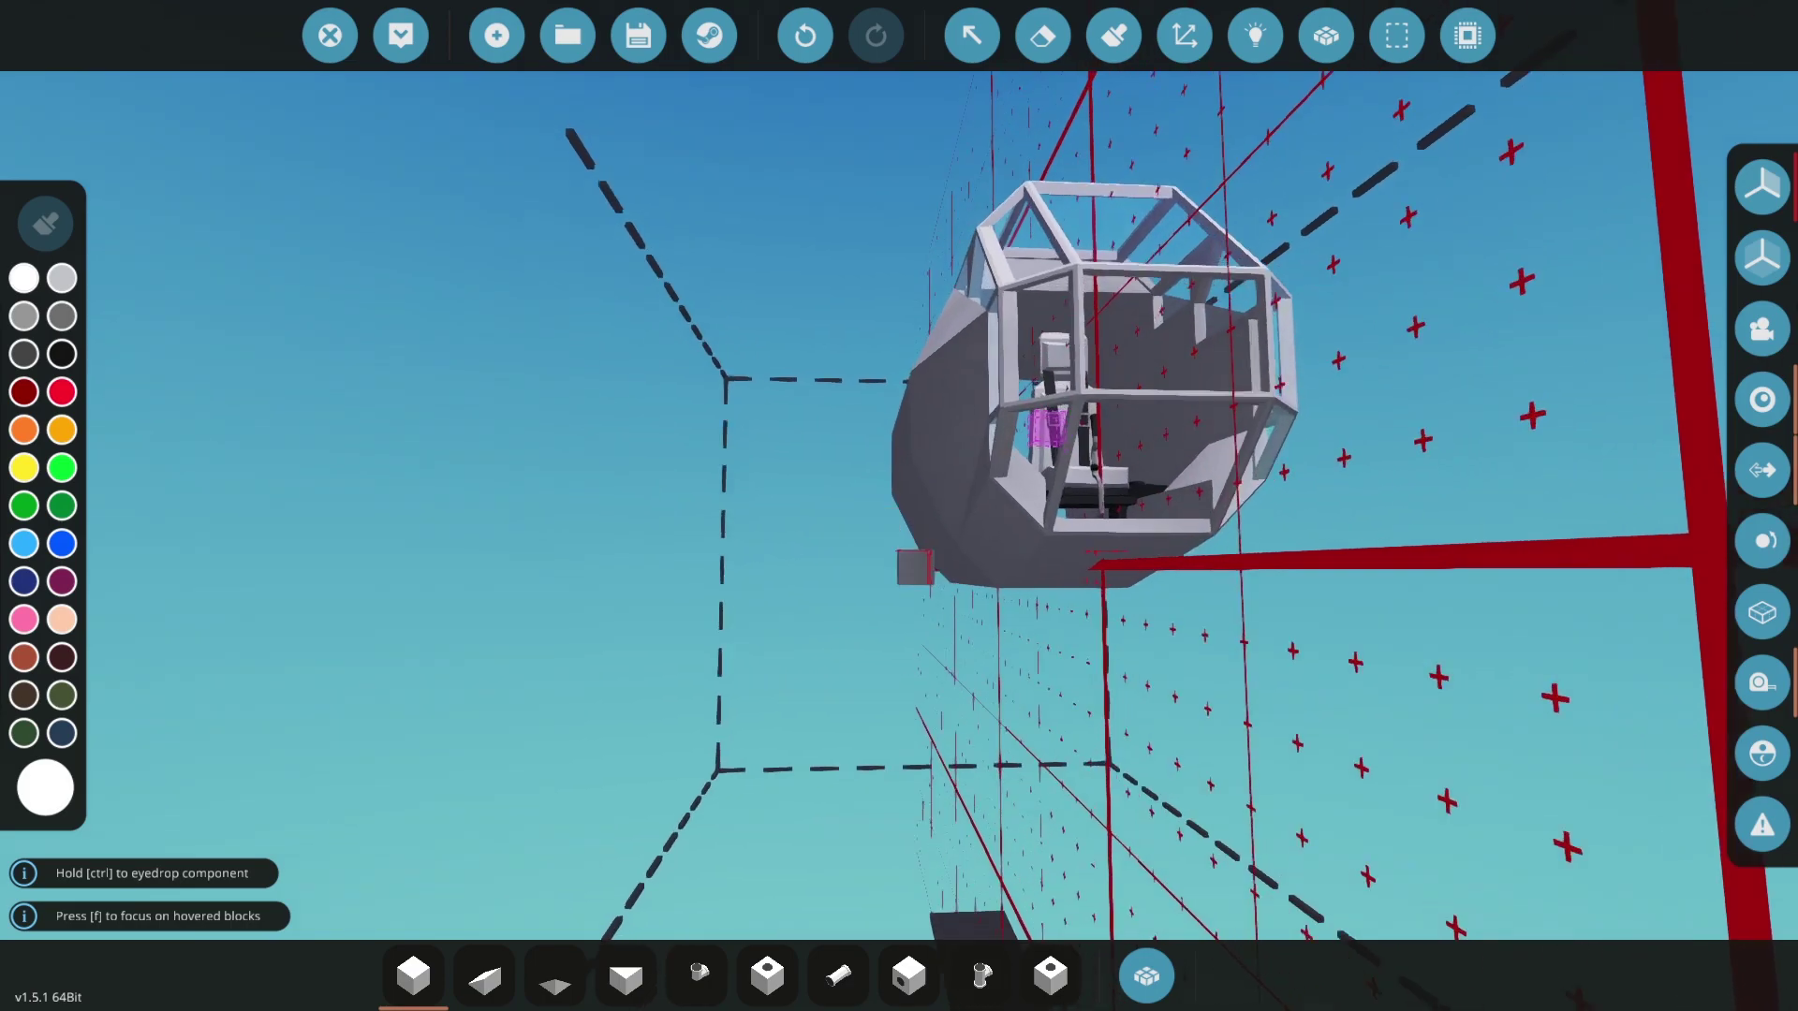
key(s)
- Erase a two-block-high strip from the hull's lower sides and start mirrored side pods with wedges
key(x)
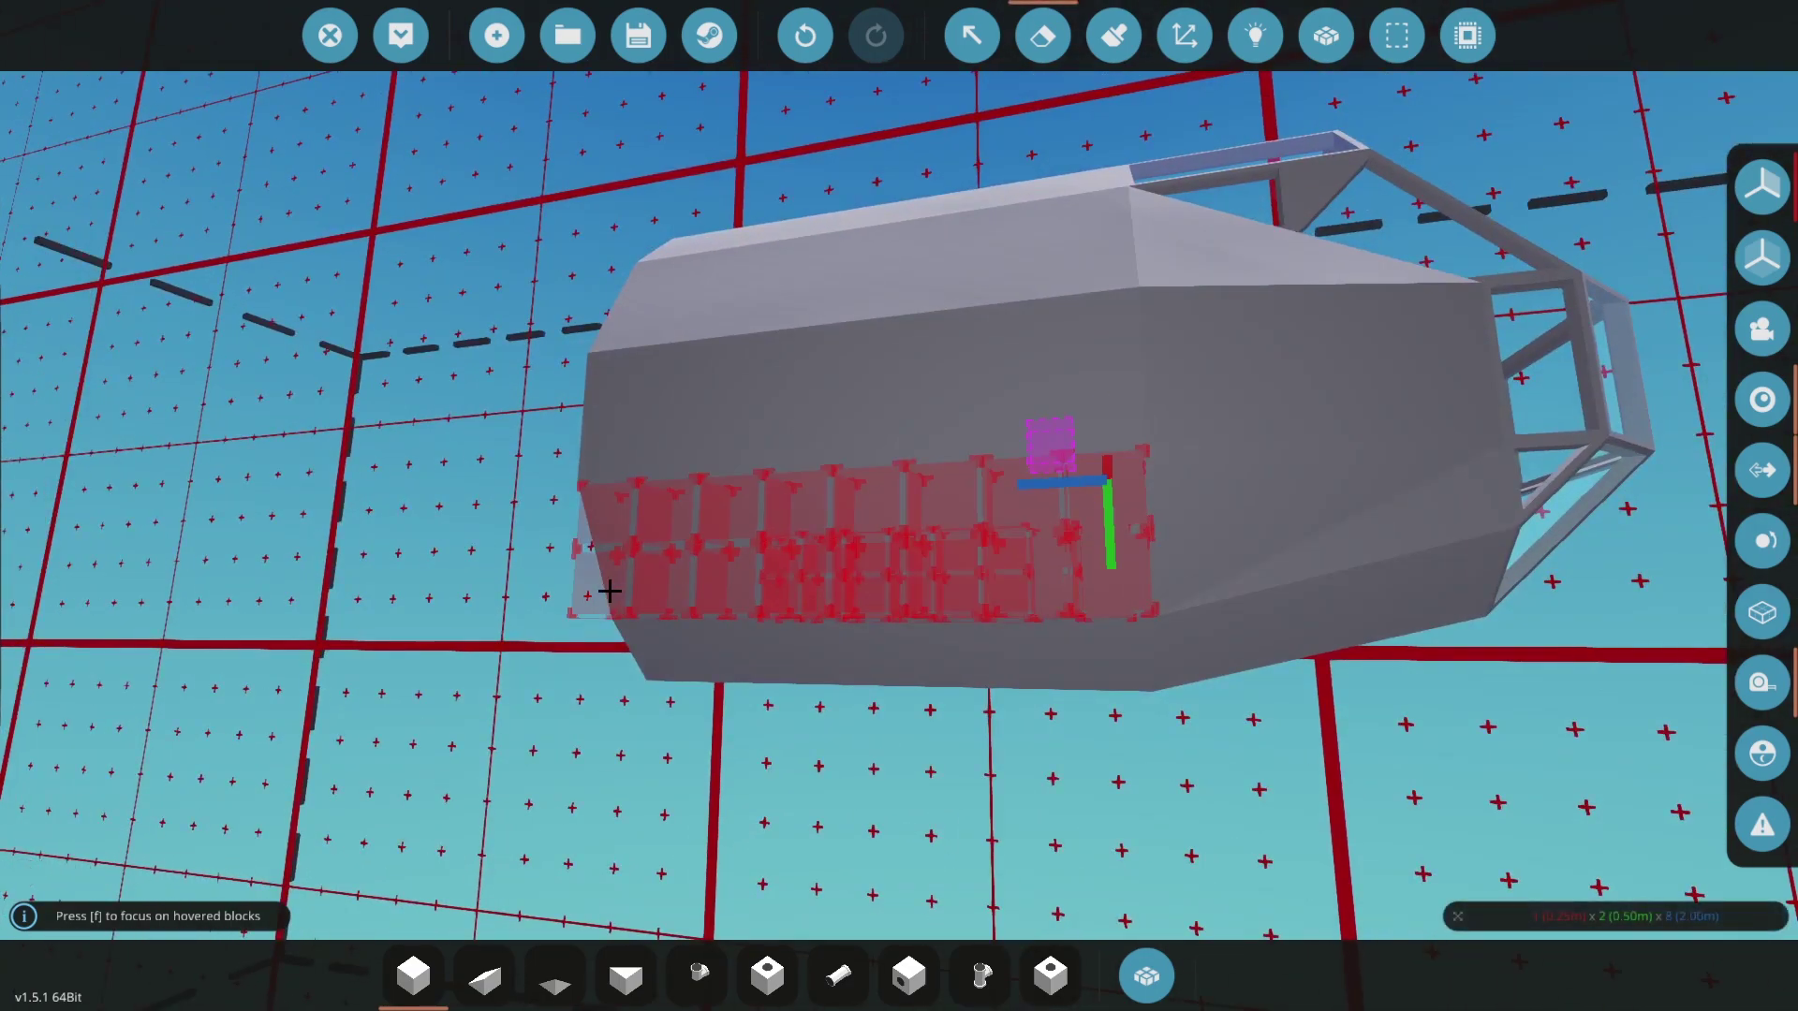
key(x)
mouse_move(610, 591)
mouse_down()
mouse_move(671, 553)
mouse_move(800, 558)
mouse_up()
key(a)
drag(676, 579, 676, 579)
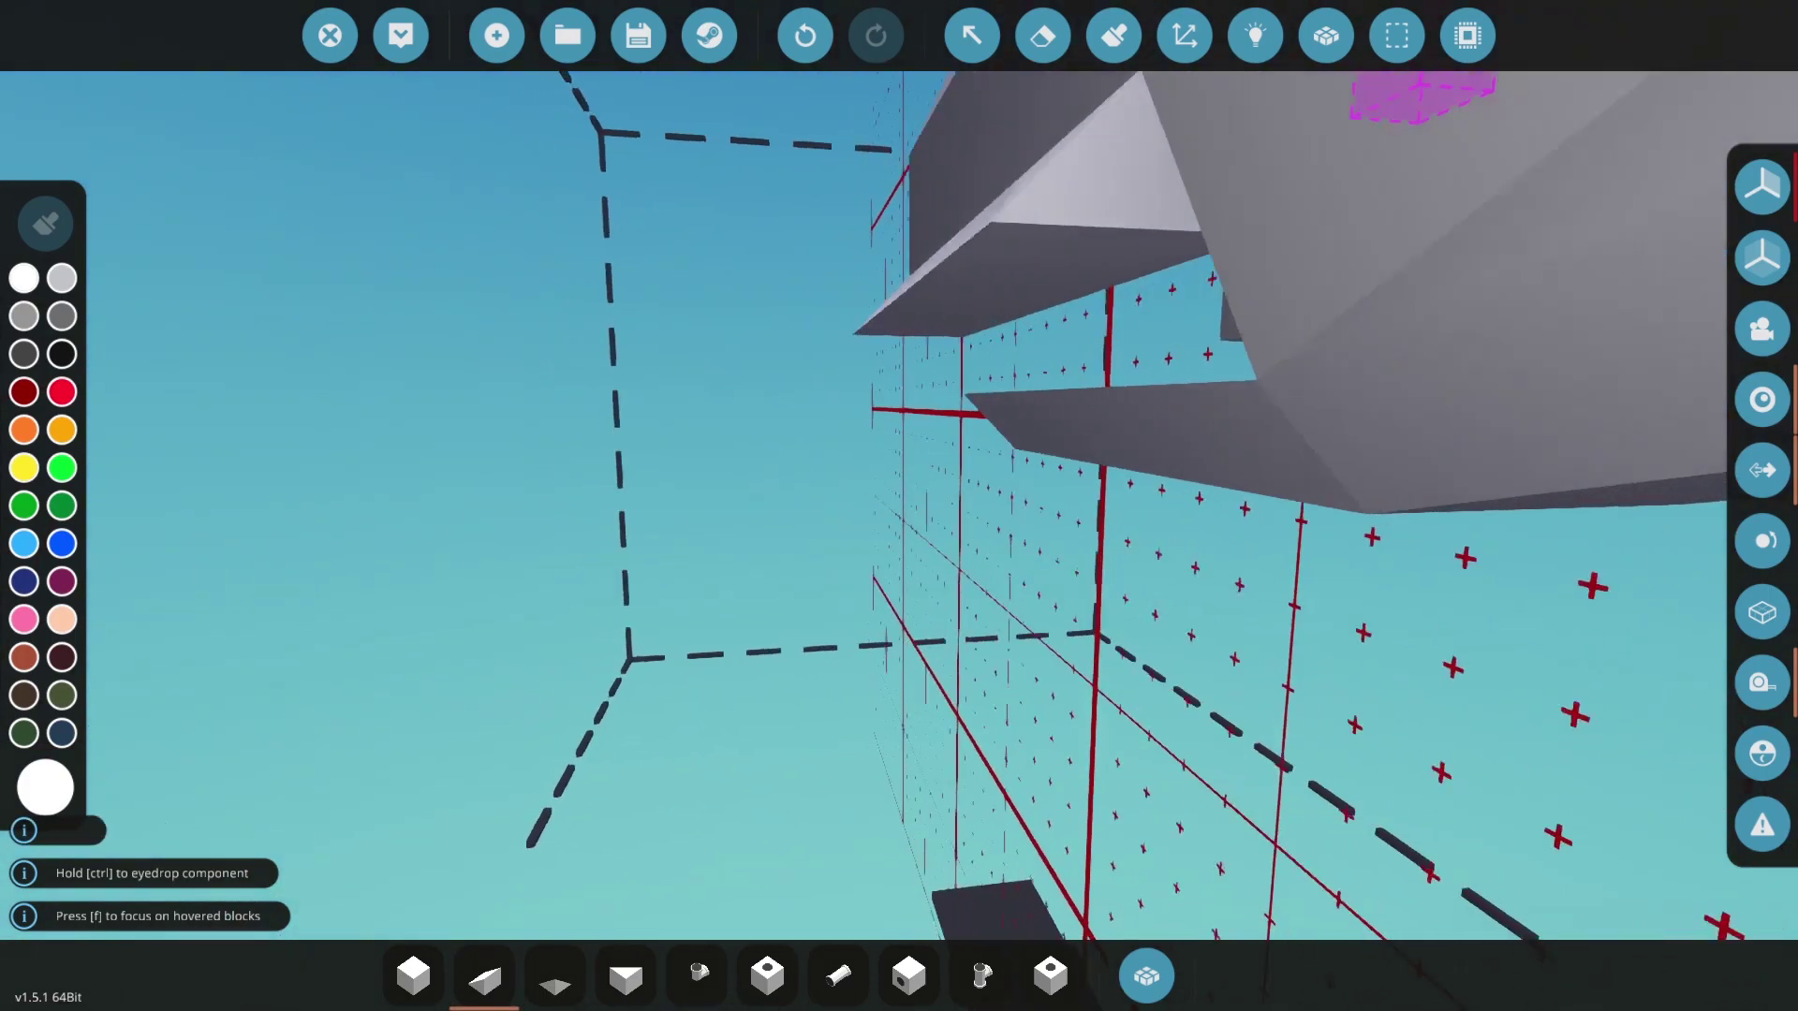
- Clear the inventory search, choose the long wedge for the pods' sloped tops, and erase the surplus piece near their front
key(Tab)
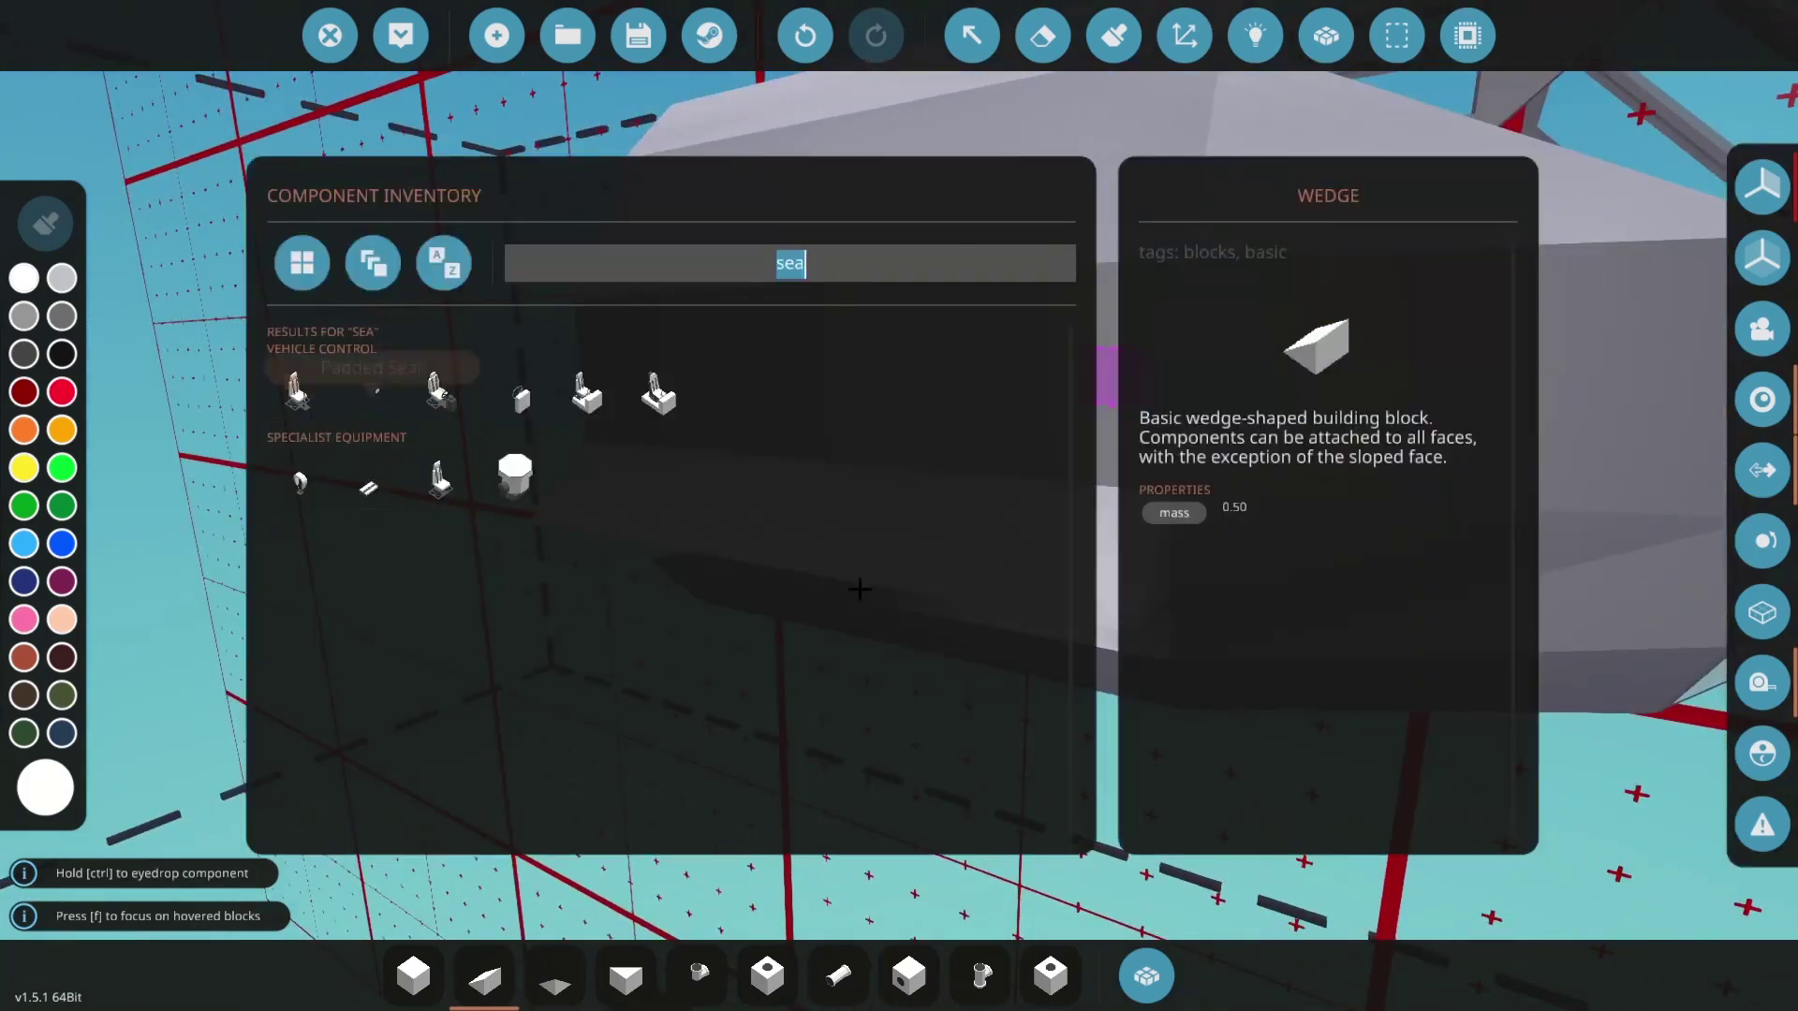
key(Tab)
key(Tab)
key(BackSpace)
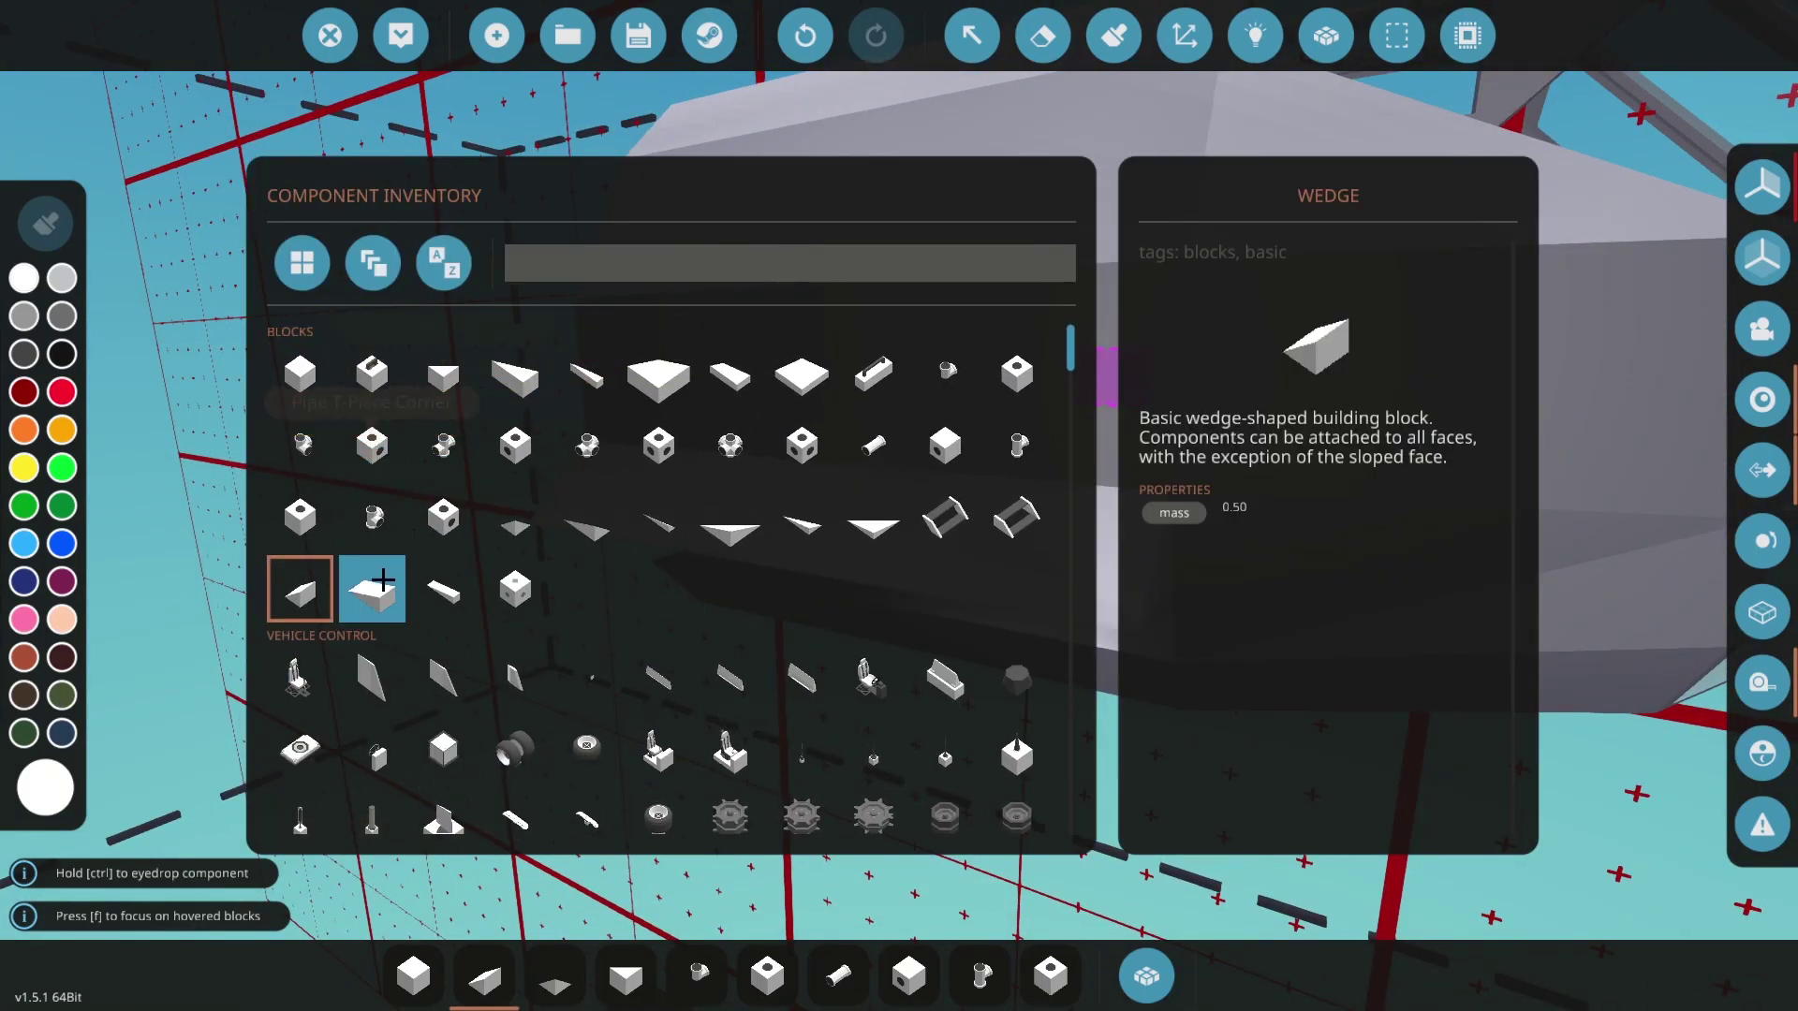
click(382, 581)
mouse_move(747, 528)
mouse_down()
mouse_move(521, 556)
mouse_move(1176, 579)
mouse_move(1265, 609)
mouse_up()
key(x)
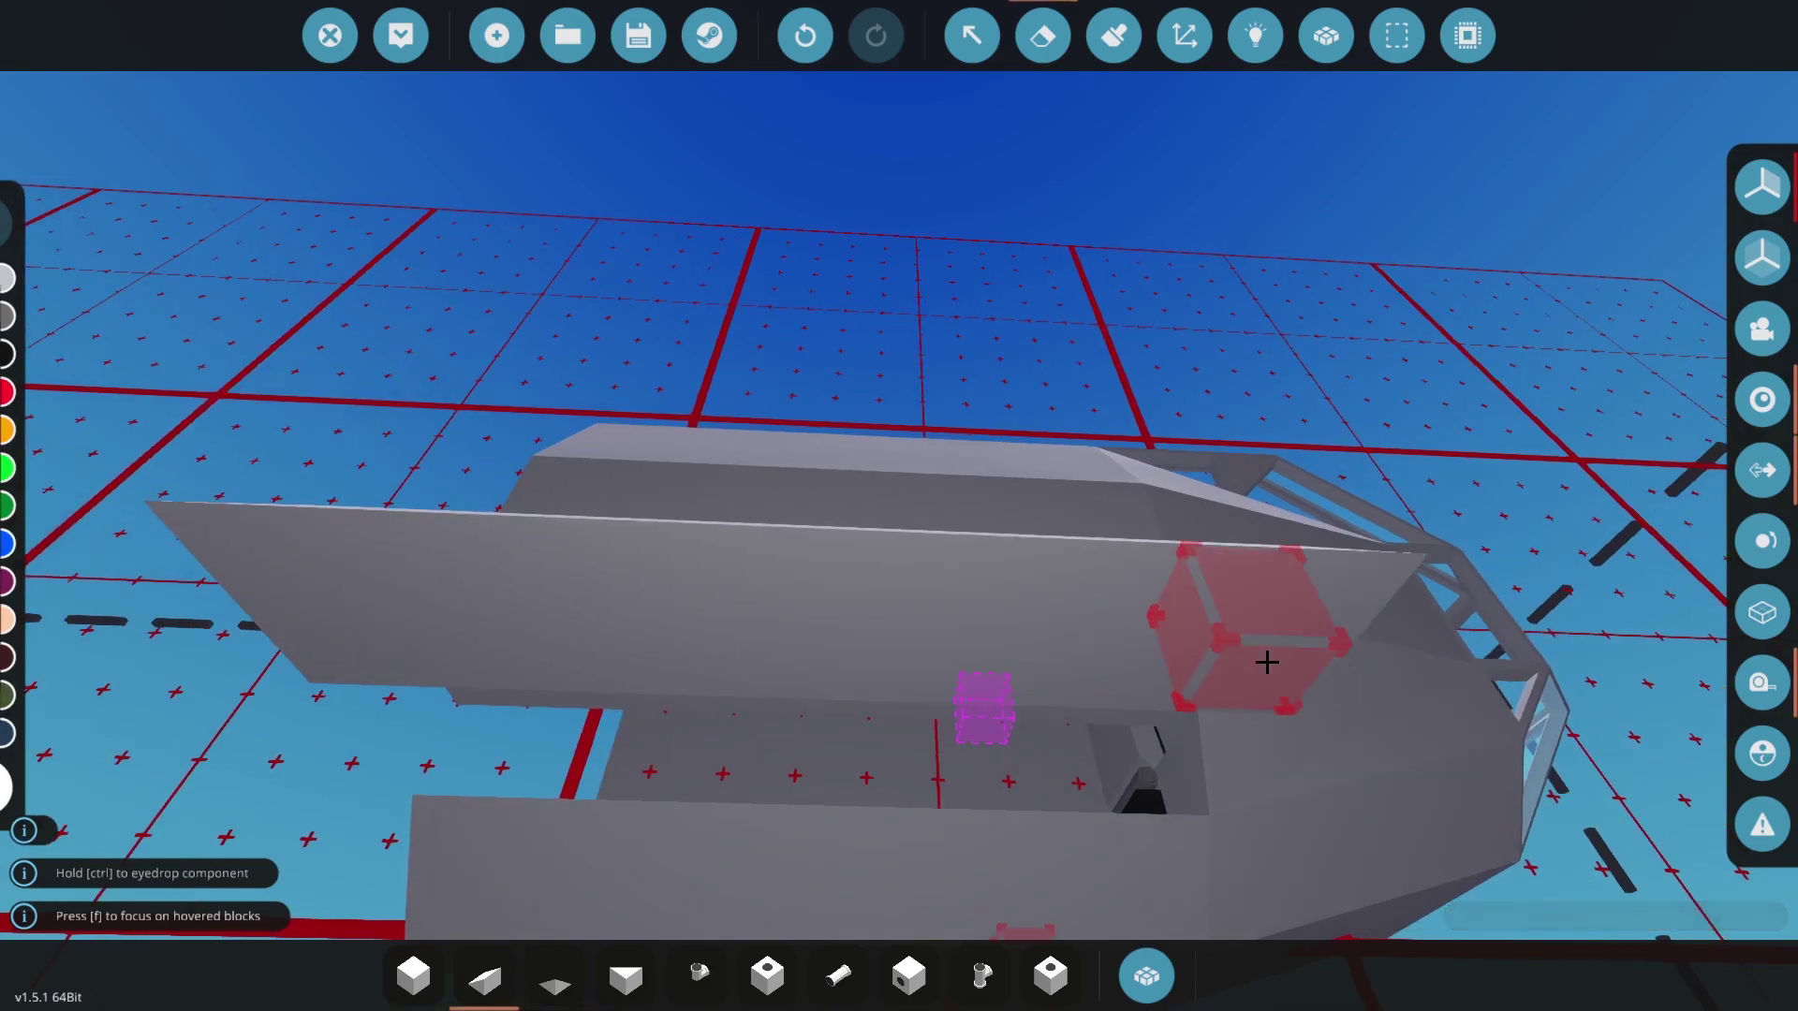
drag(389, 639, 389, 639)
- Build the outer walls and undersides of the mirrored side pods with blocks and wedges
key(1)
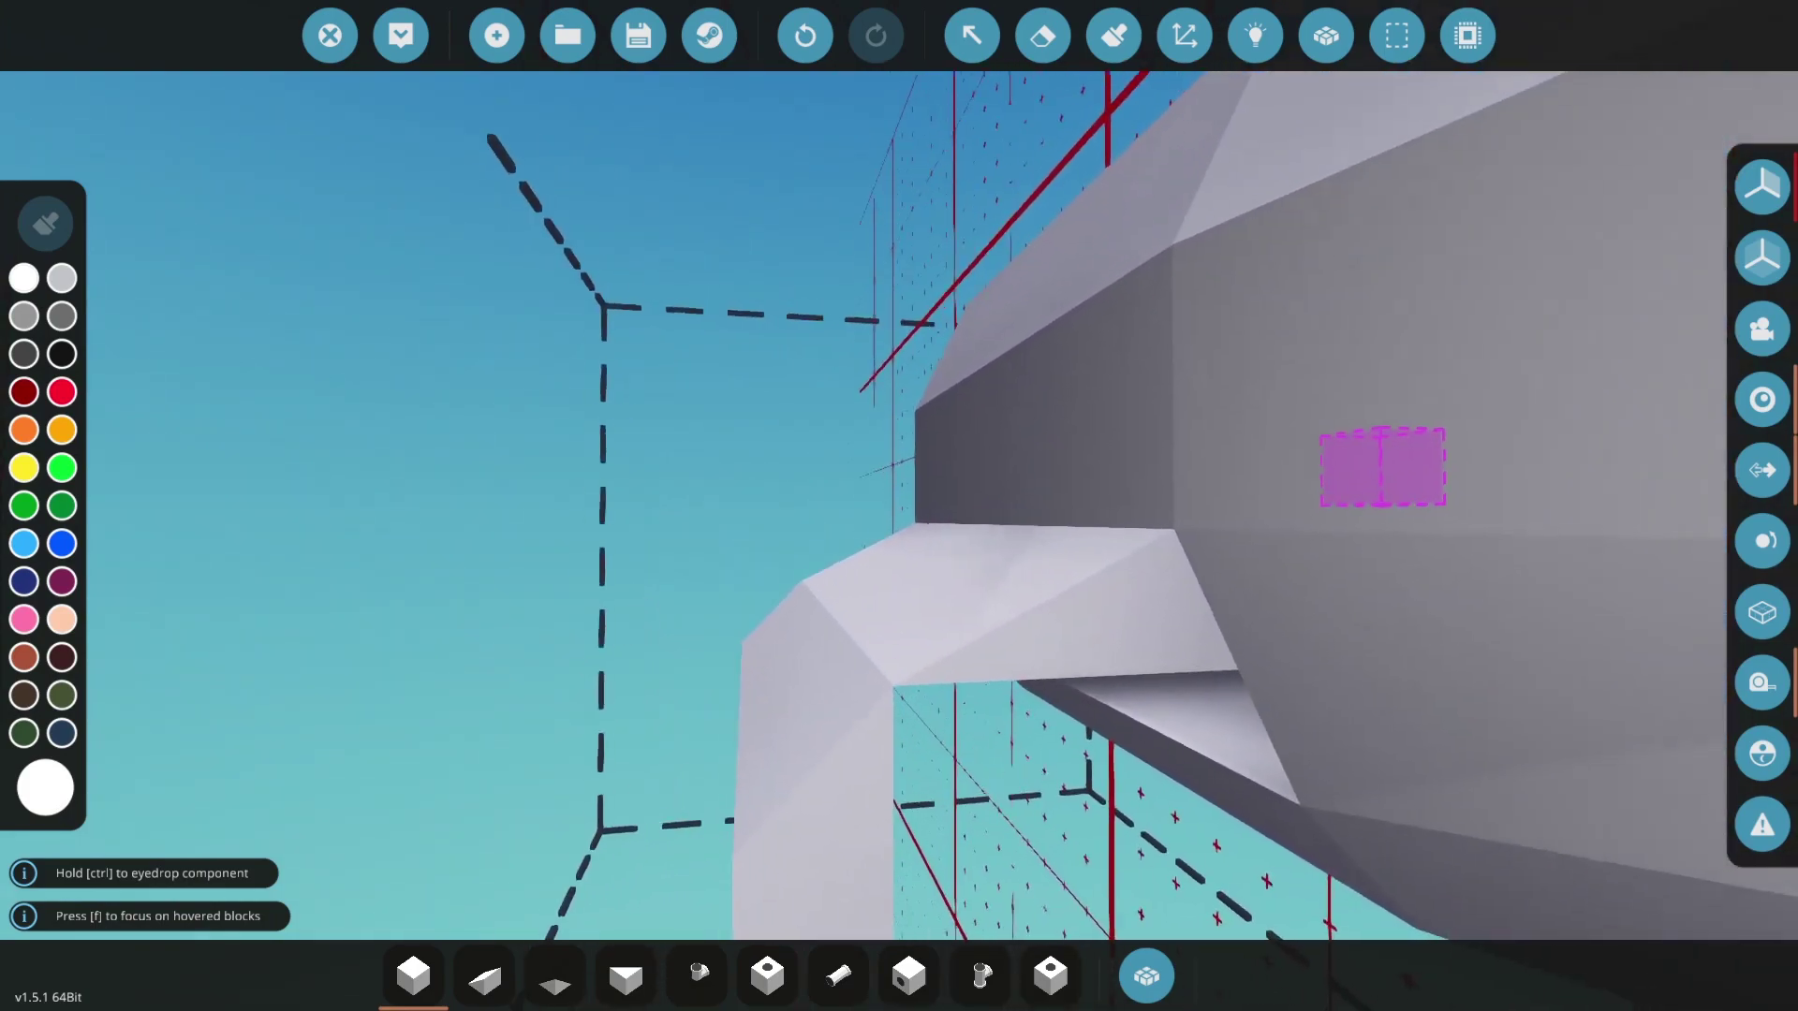
key(2)
drag(862, 550, 863, 550)
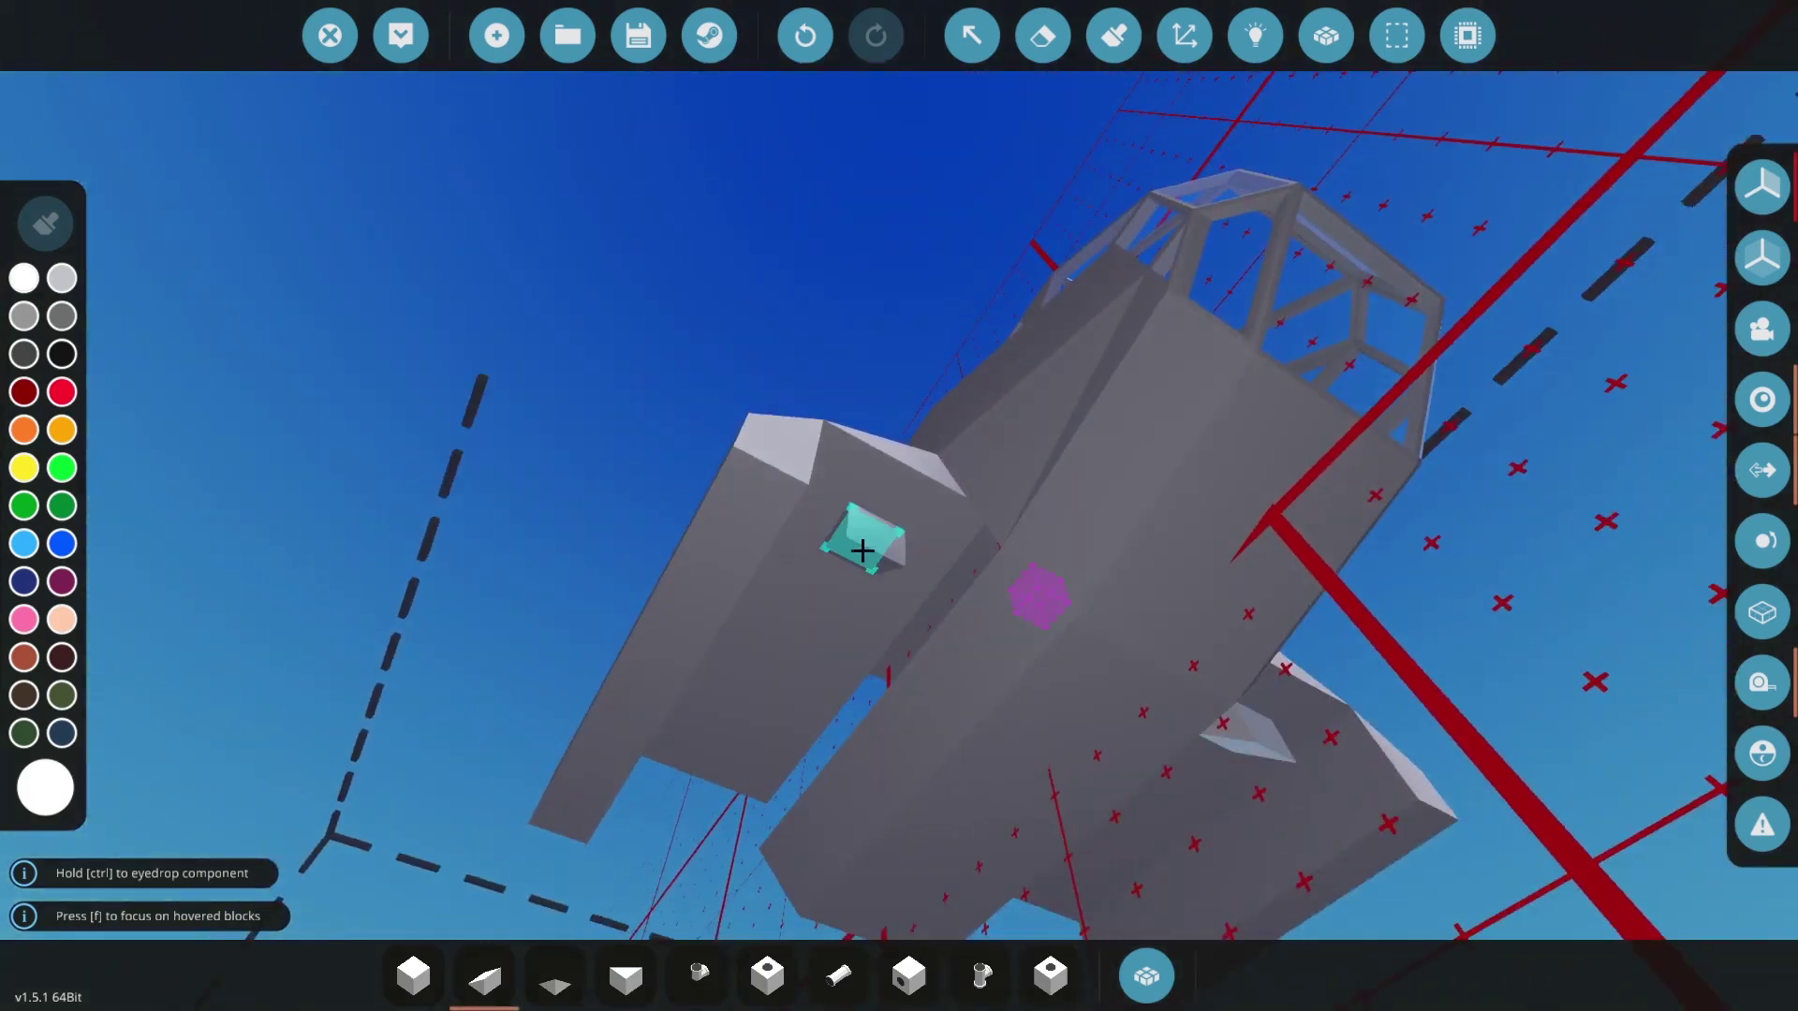
key(1)
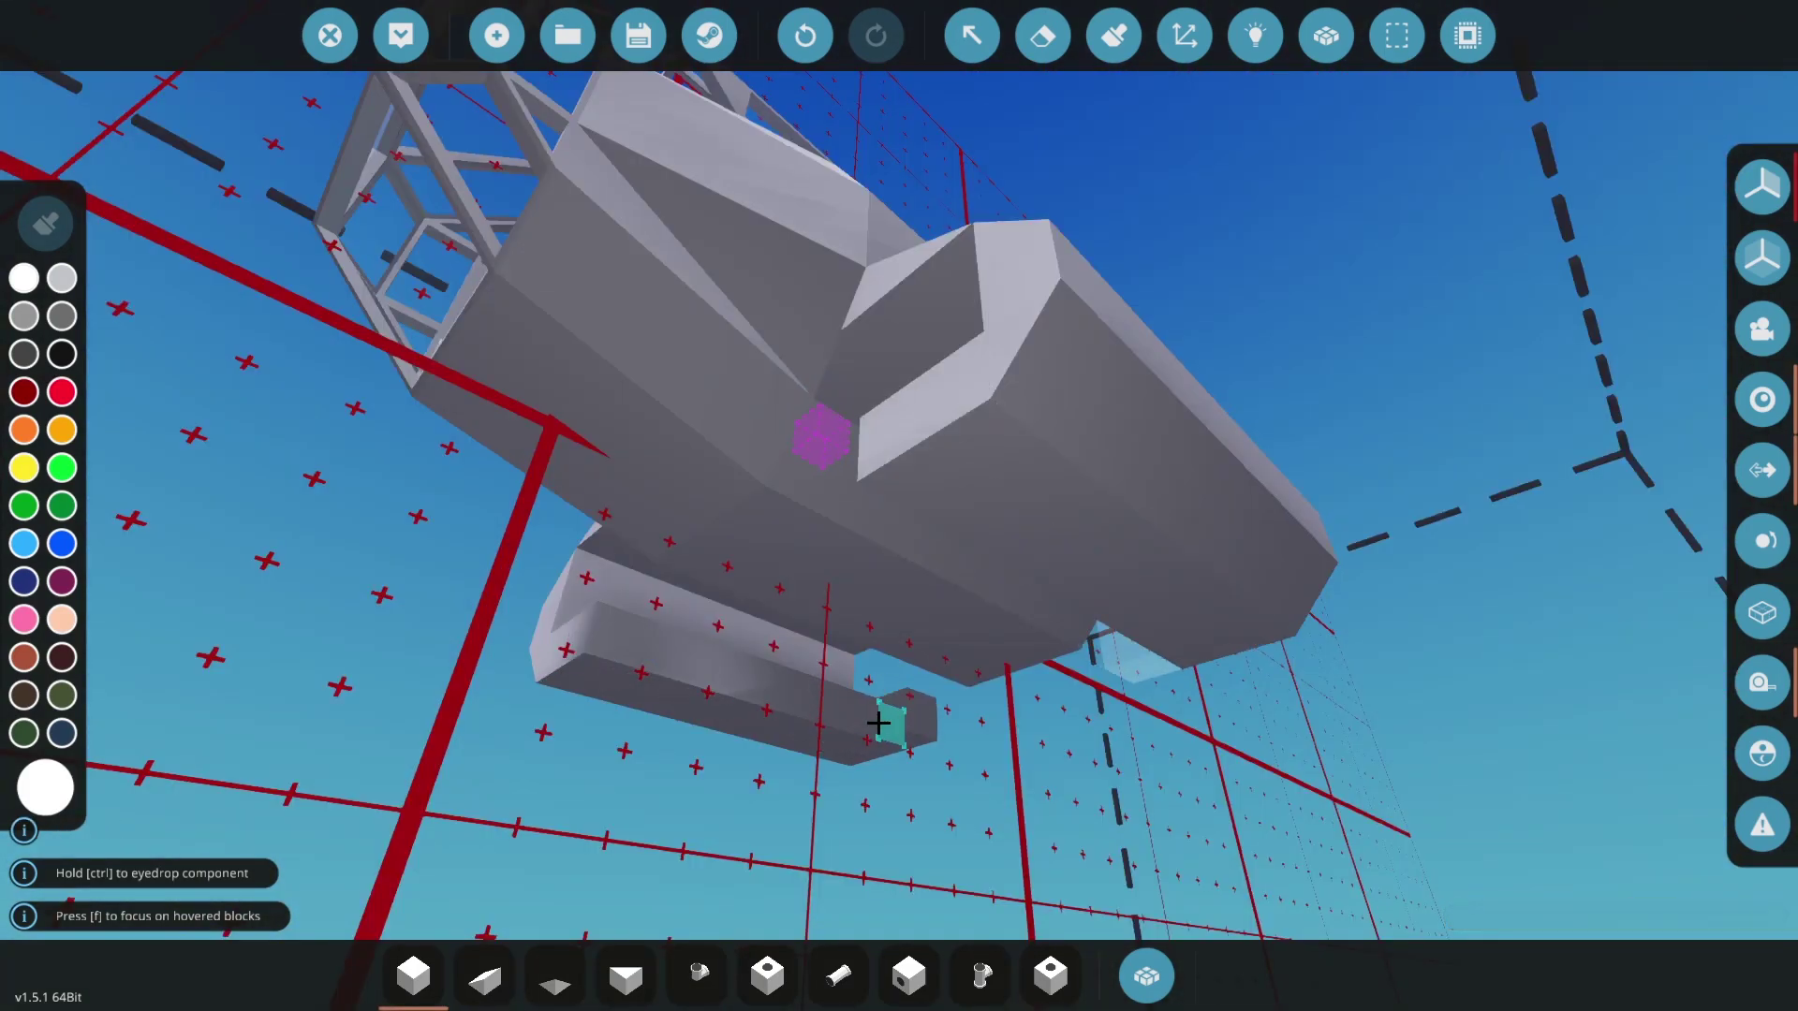
drag(599, 656, 600, 656)
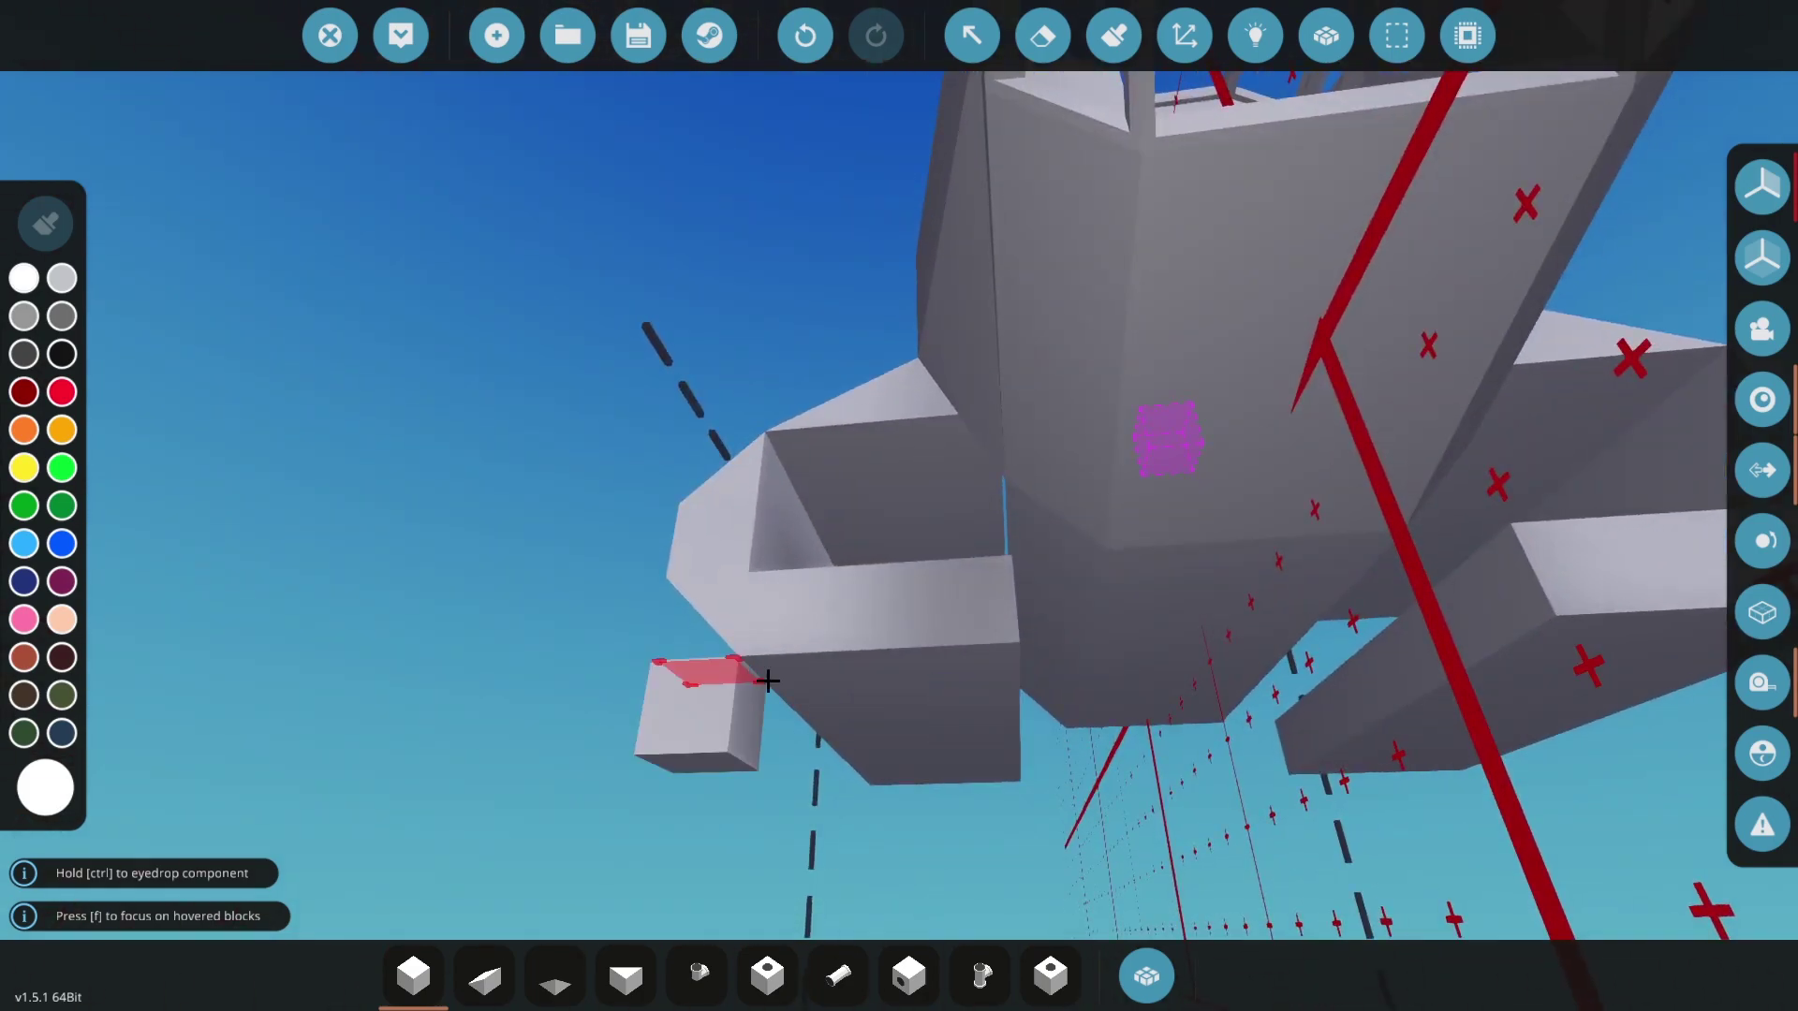
drag(976, 687, 977, 687)
- Choose the long wedge from the inventory and fill the sloped underside joining the side pods to the hull
key(Tab)
click(397, 593)
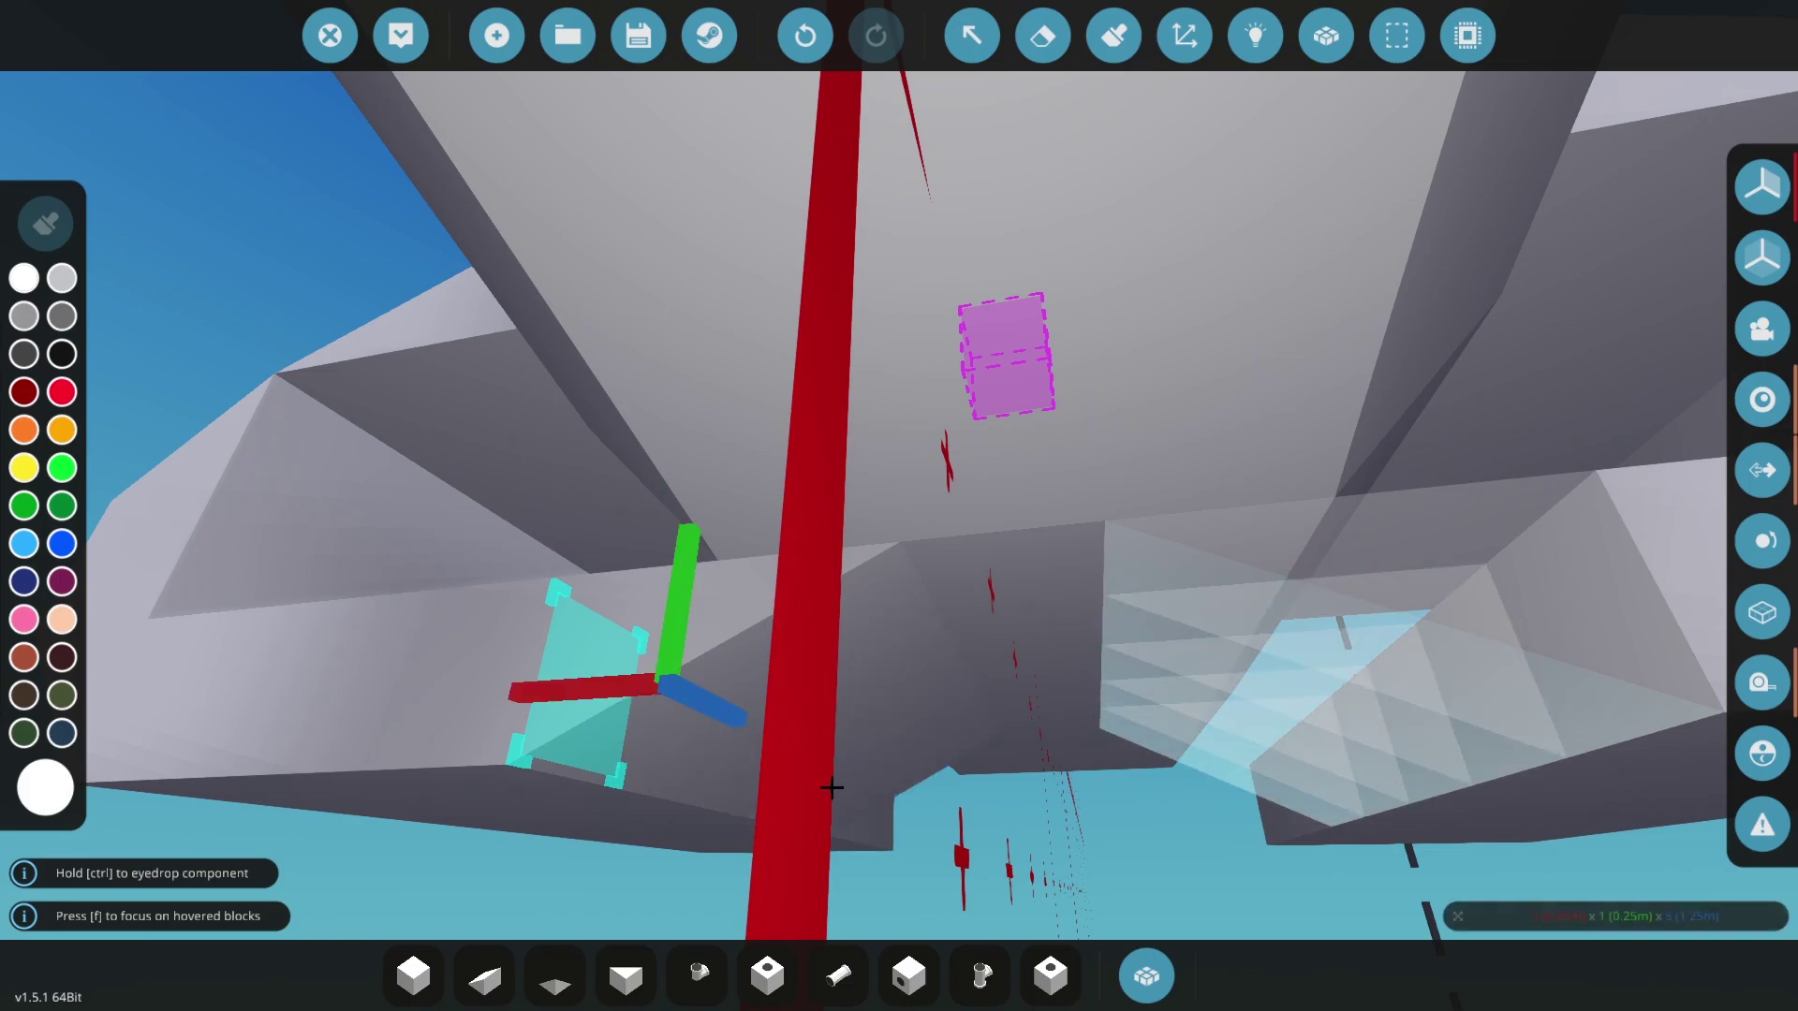
scroll(889, 826, down, 8)
drag(890, 826, 889, 826)
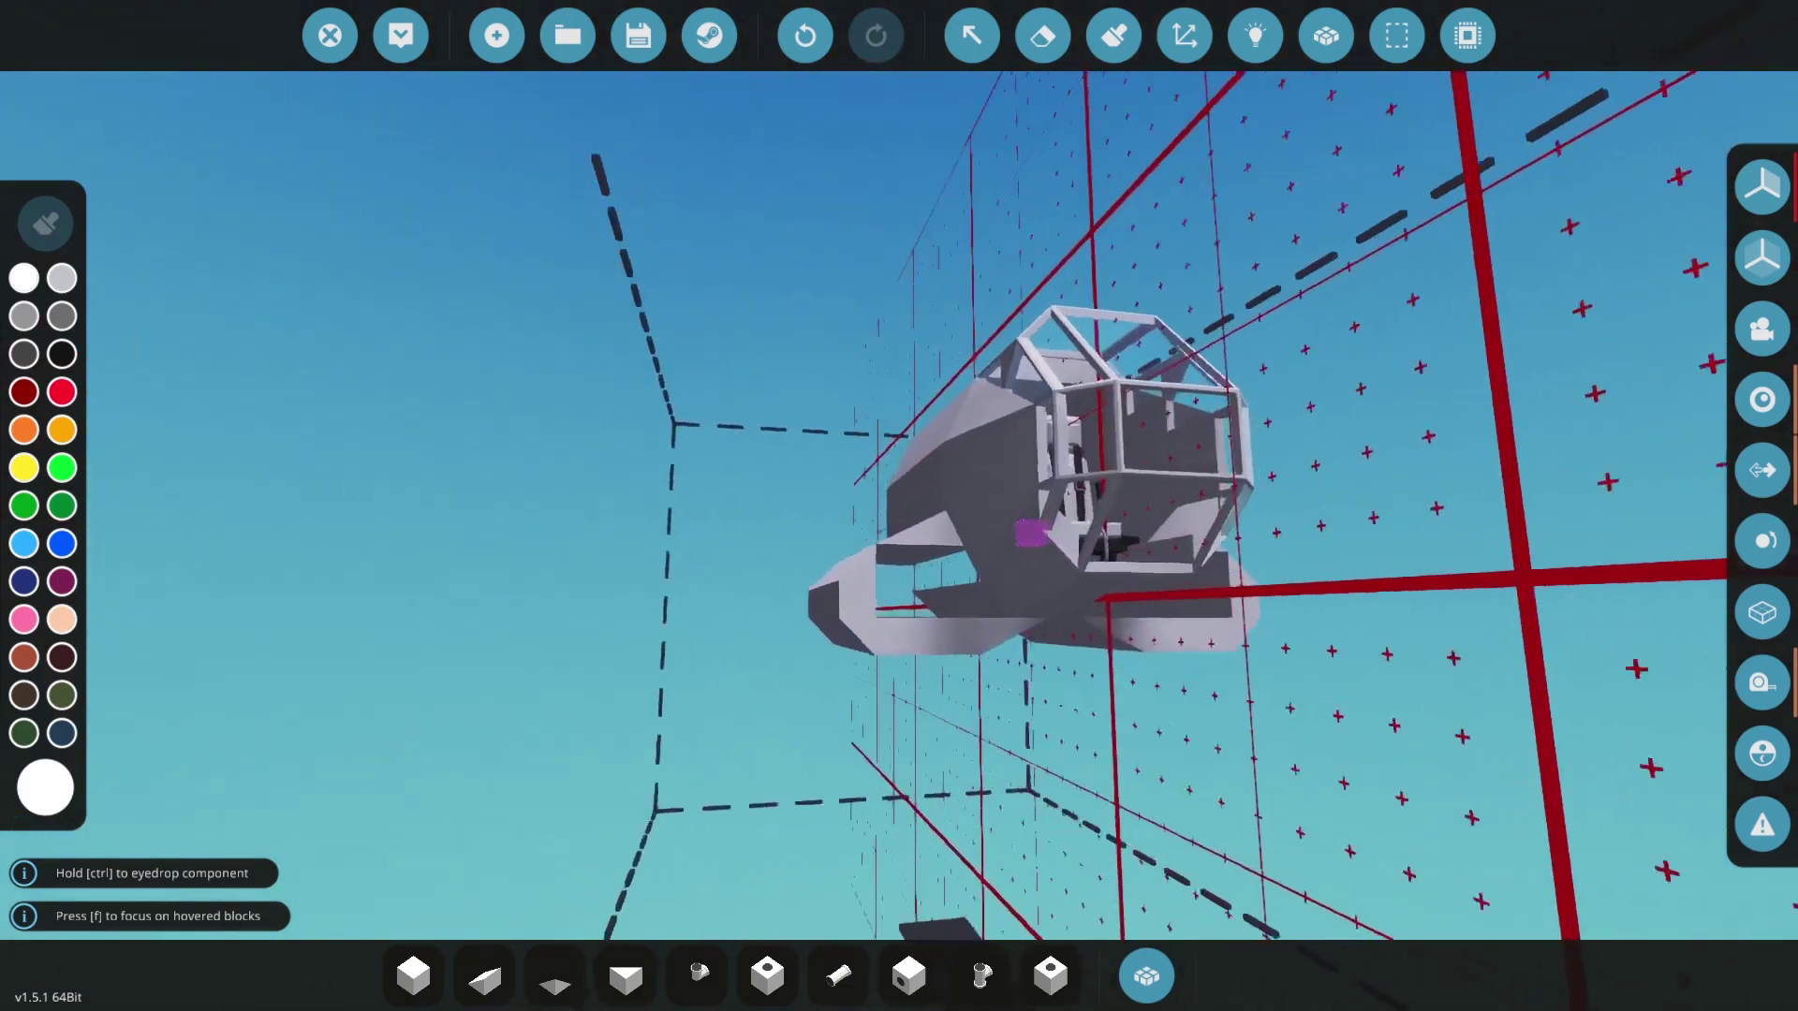
scroll(768, 575, up, 8)
key(Delete)
drag(878, 383, 900, 413)
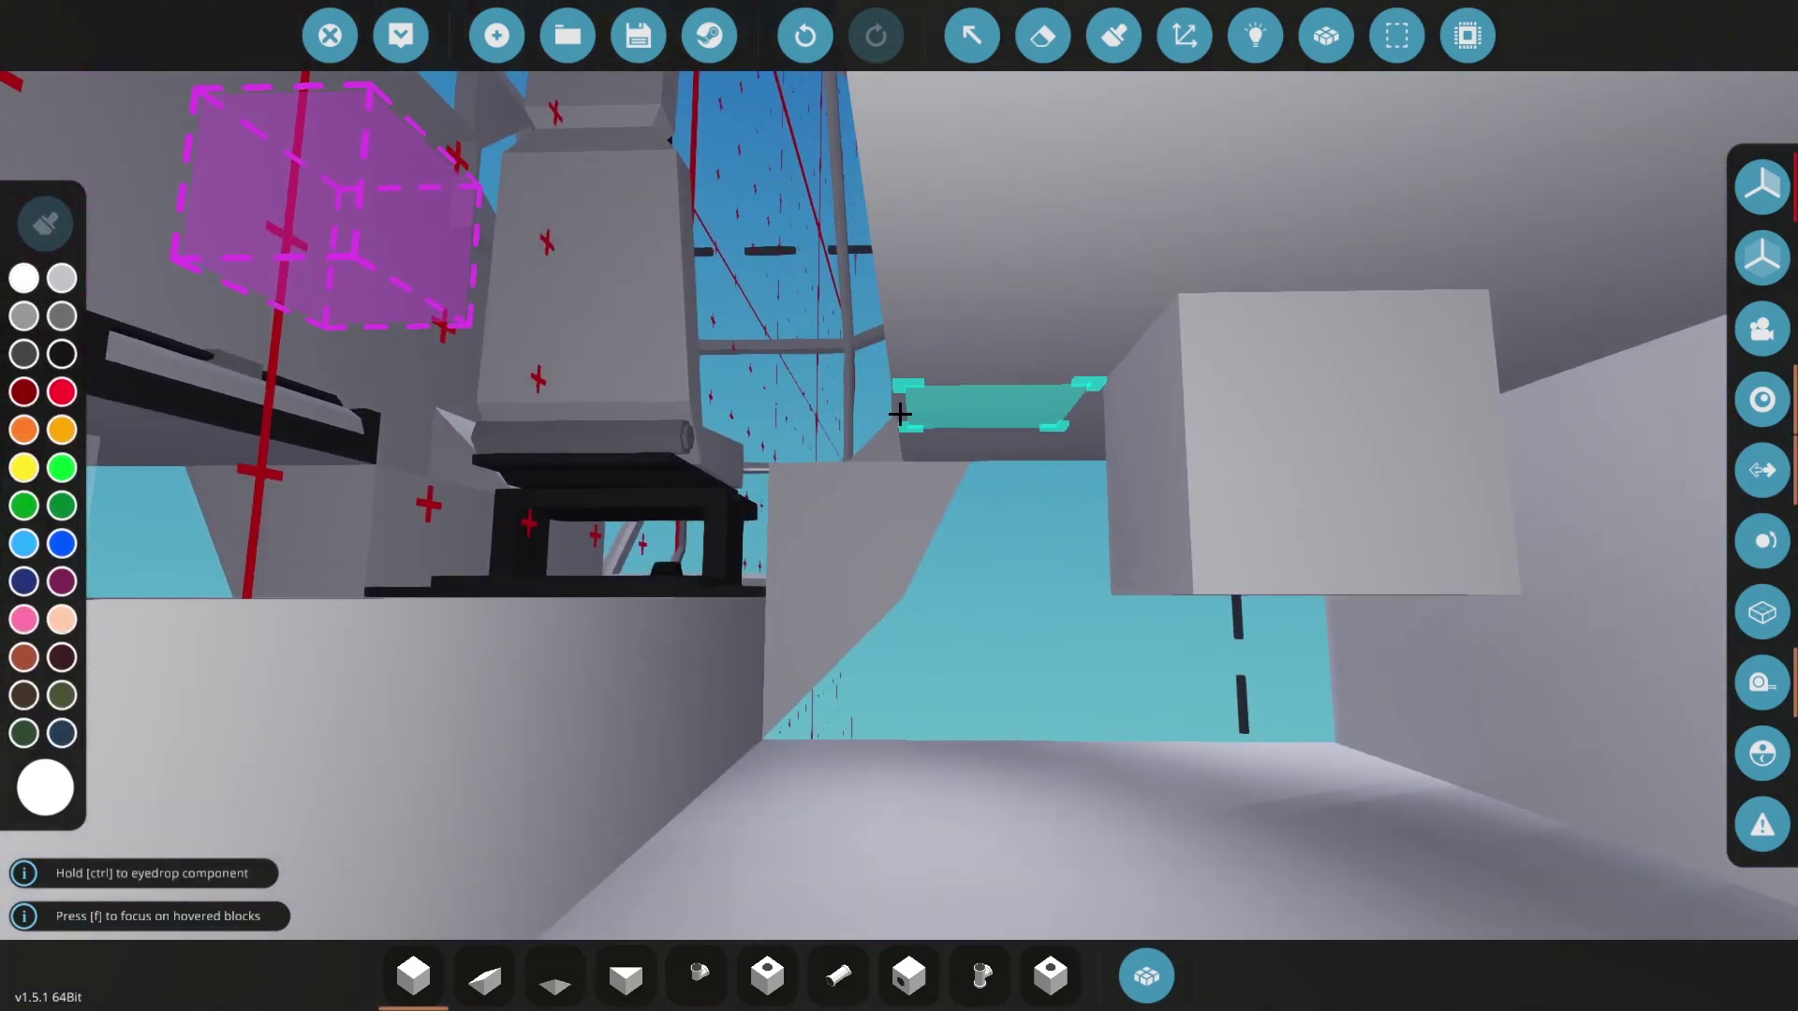
- Fill the joint between hull and side pods with blocks, and erase the surplus row along the pods' inner walls
key(s)
drag(926, 517, 921, 525)
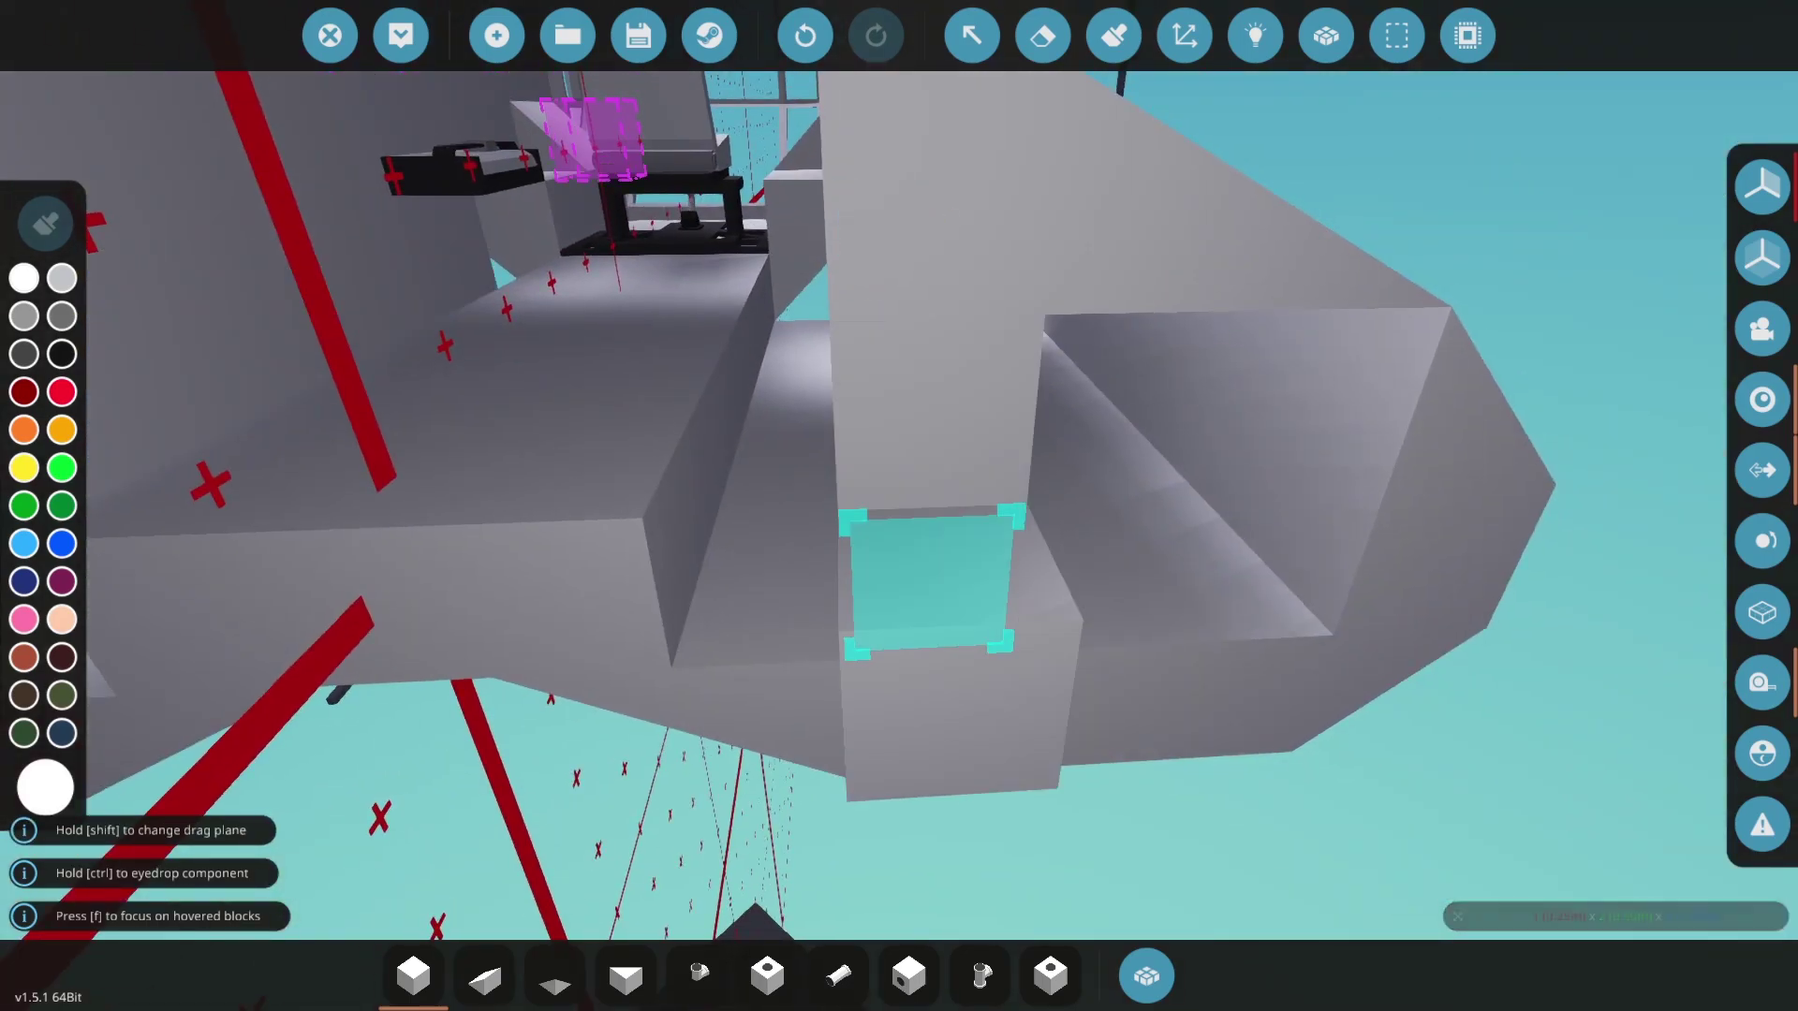
key(w)
key(s)
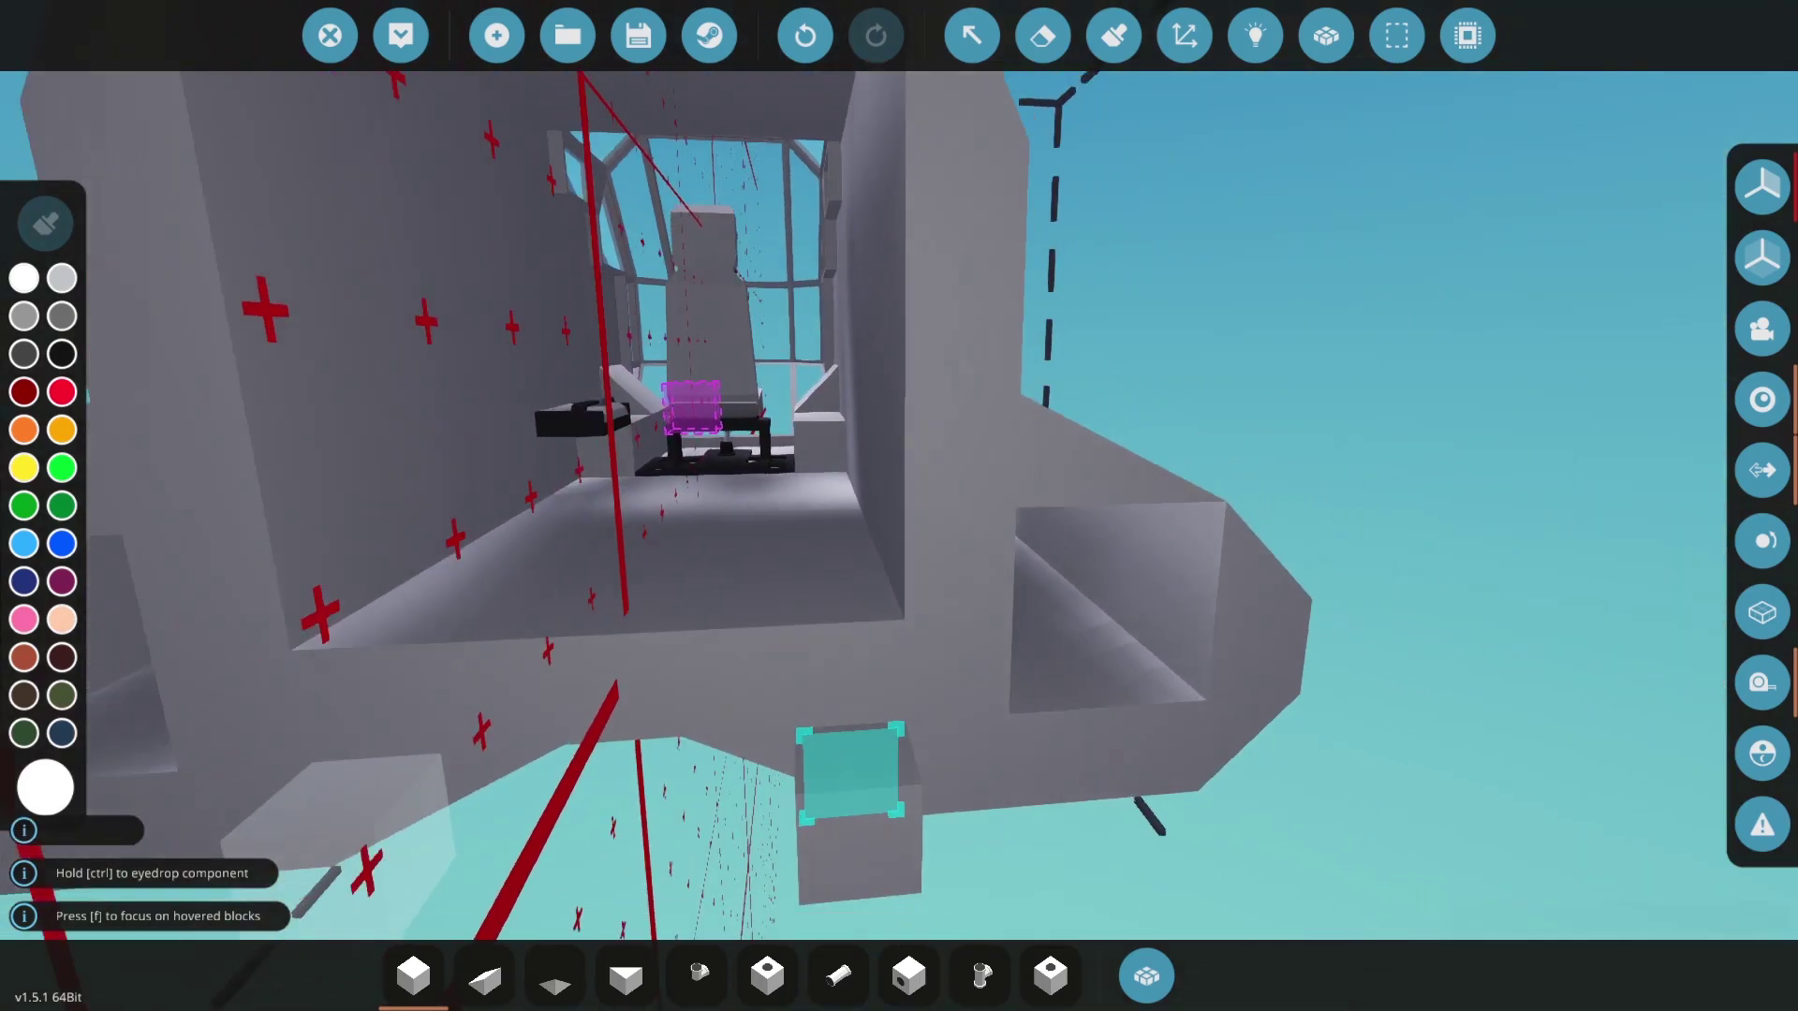
key(w)
key(s)
key(x)
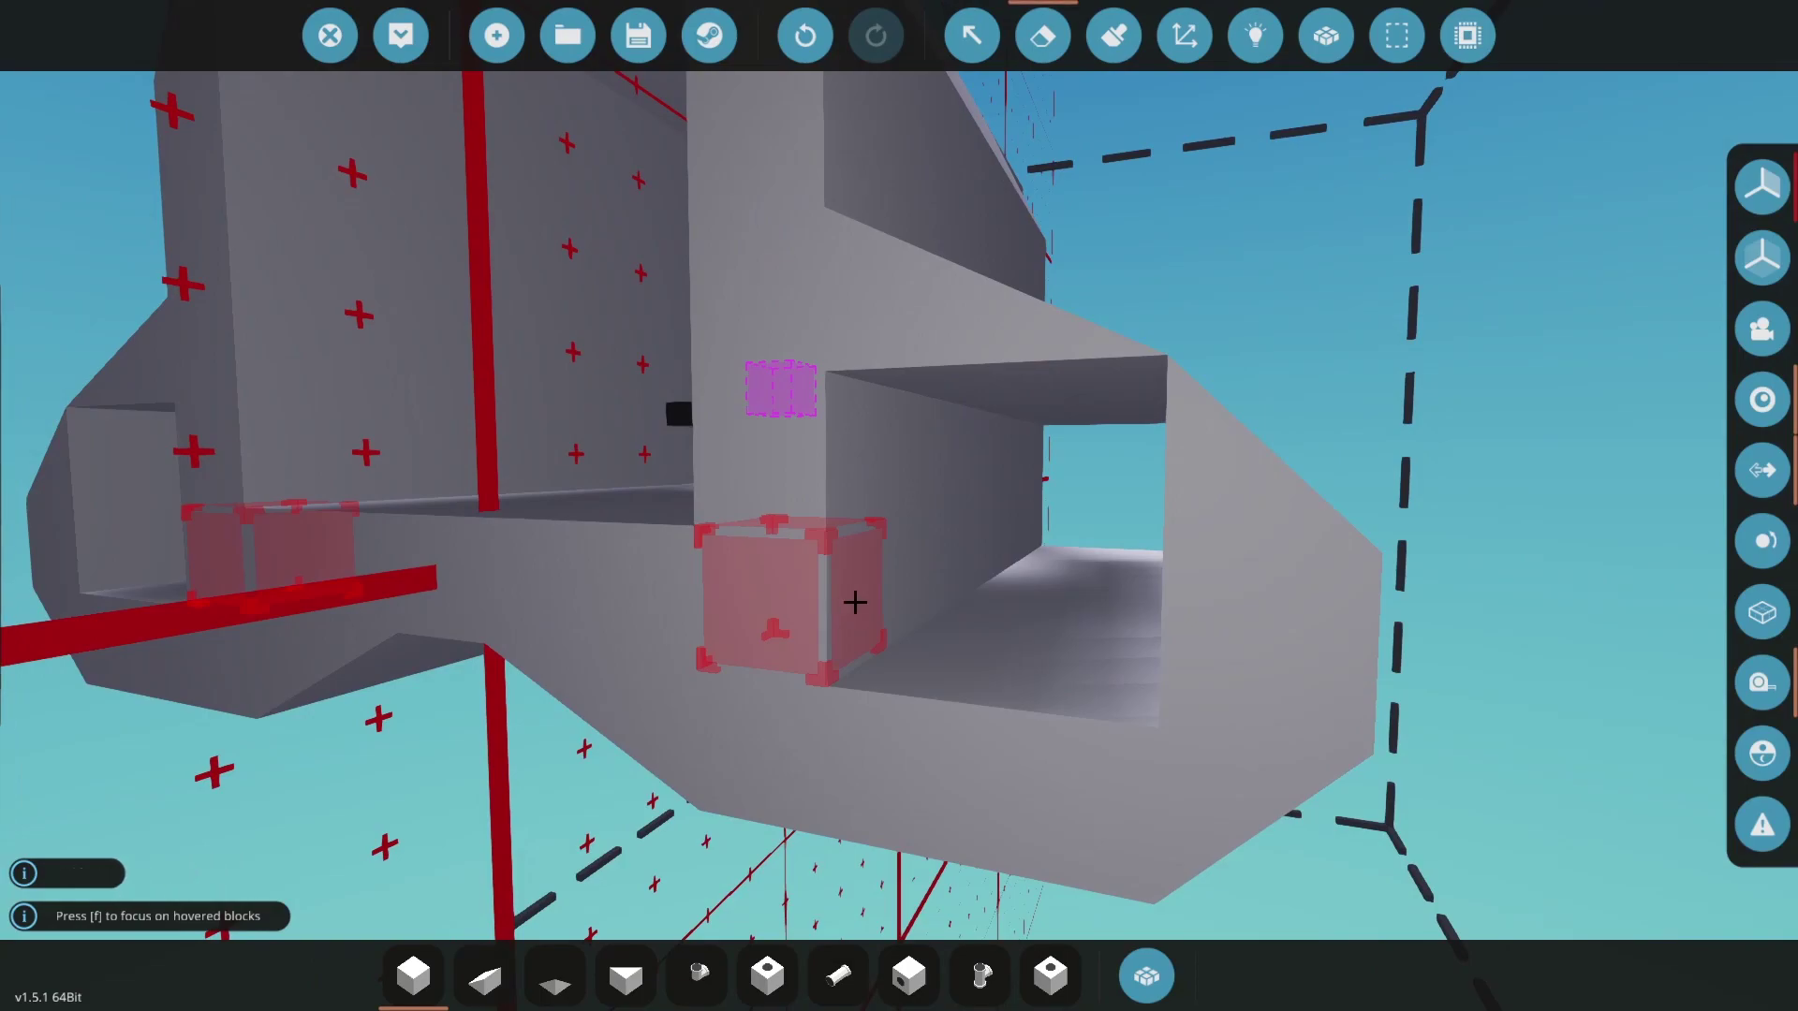
key(w)
drag(855, 602, 1037, 536)
key(s)
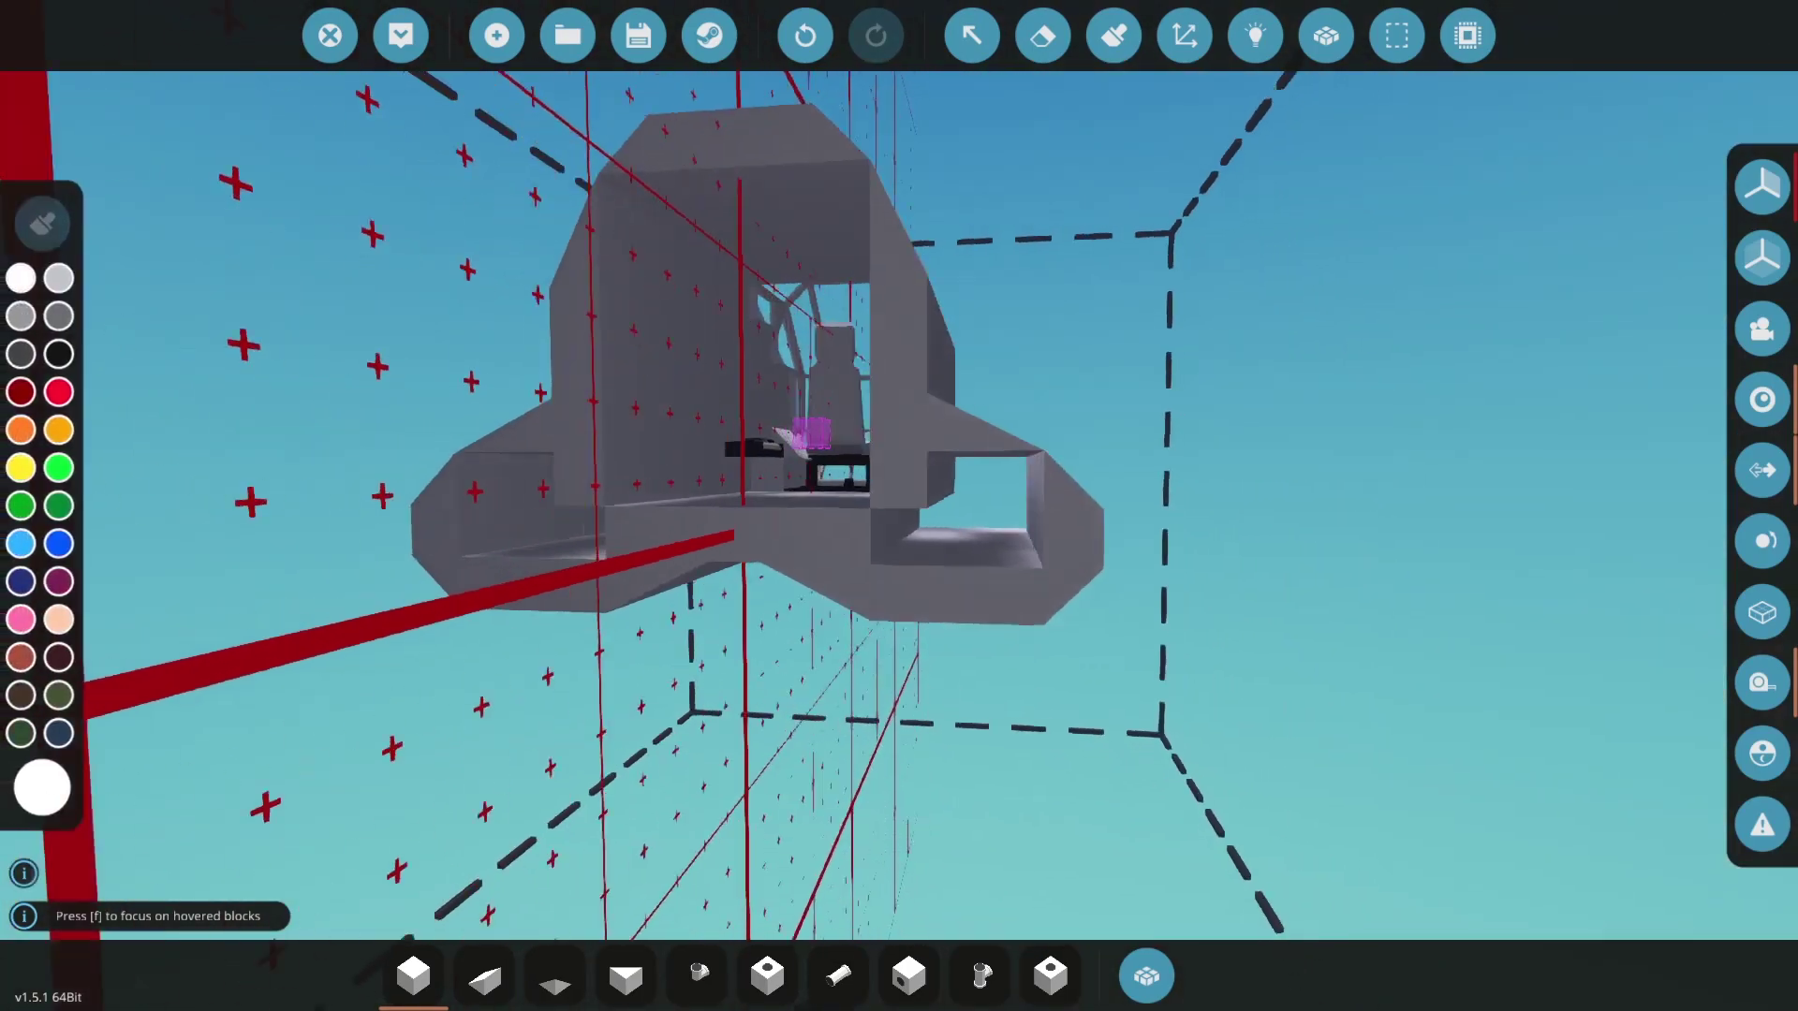
- Extend the floor and side pods rearward behind the cabin, and check the vehicle from the side and front
key(w)
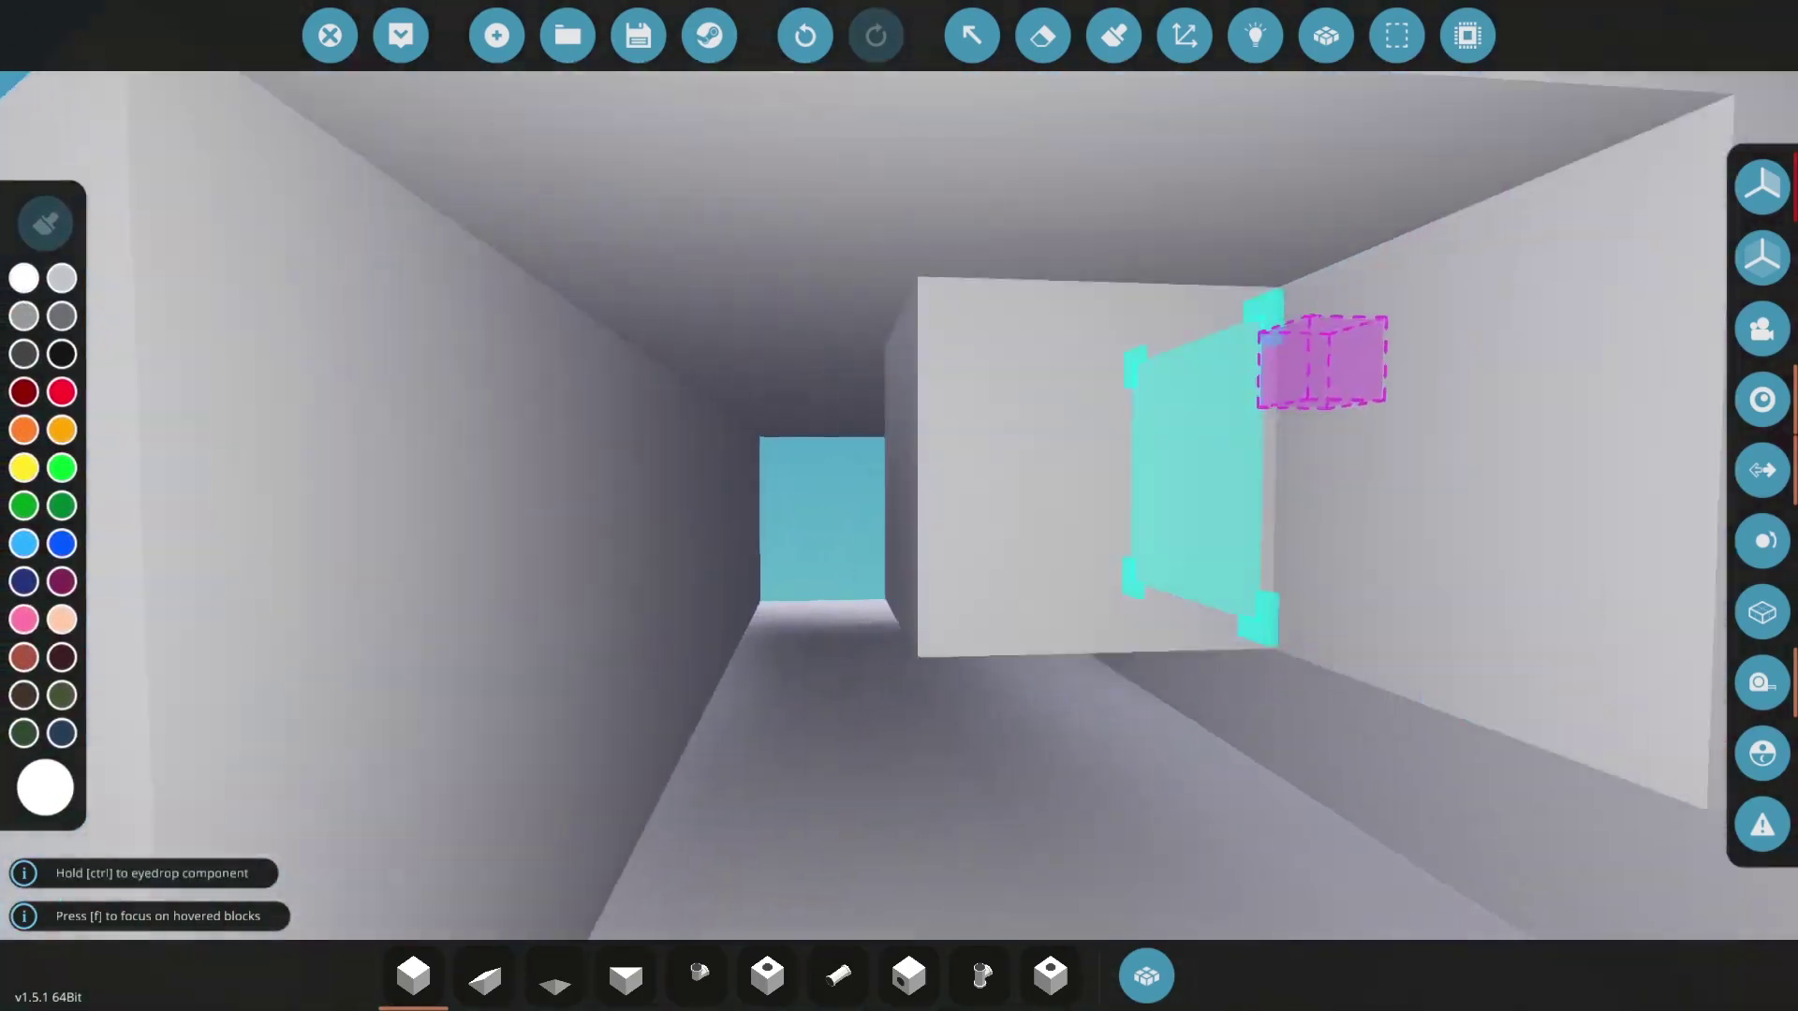
key(s)
key(w)
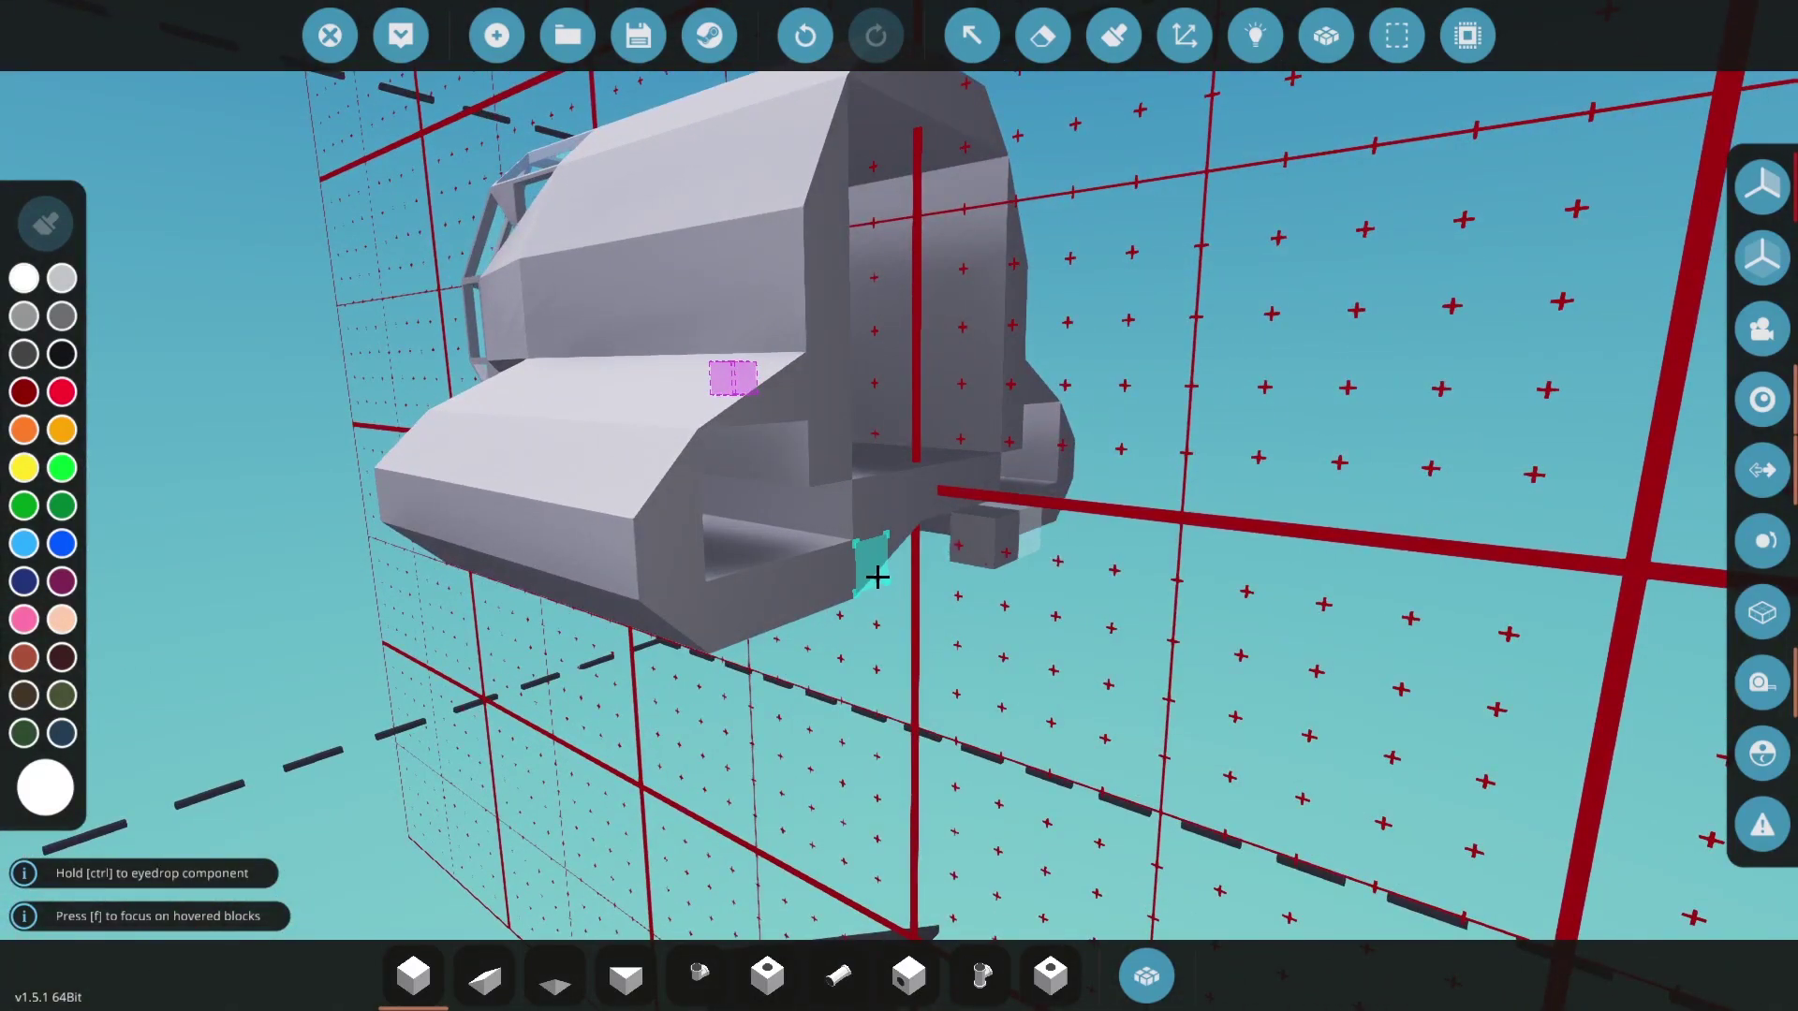
key(1)
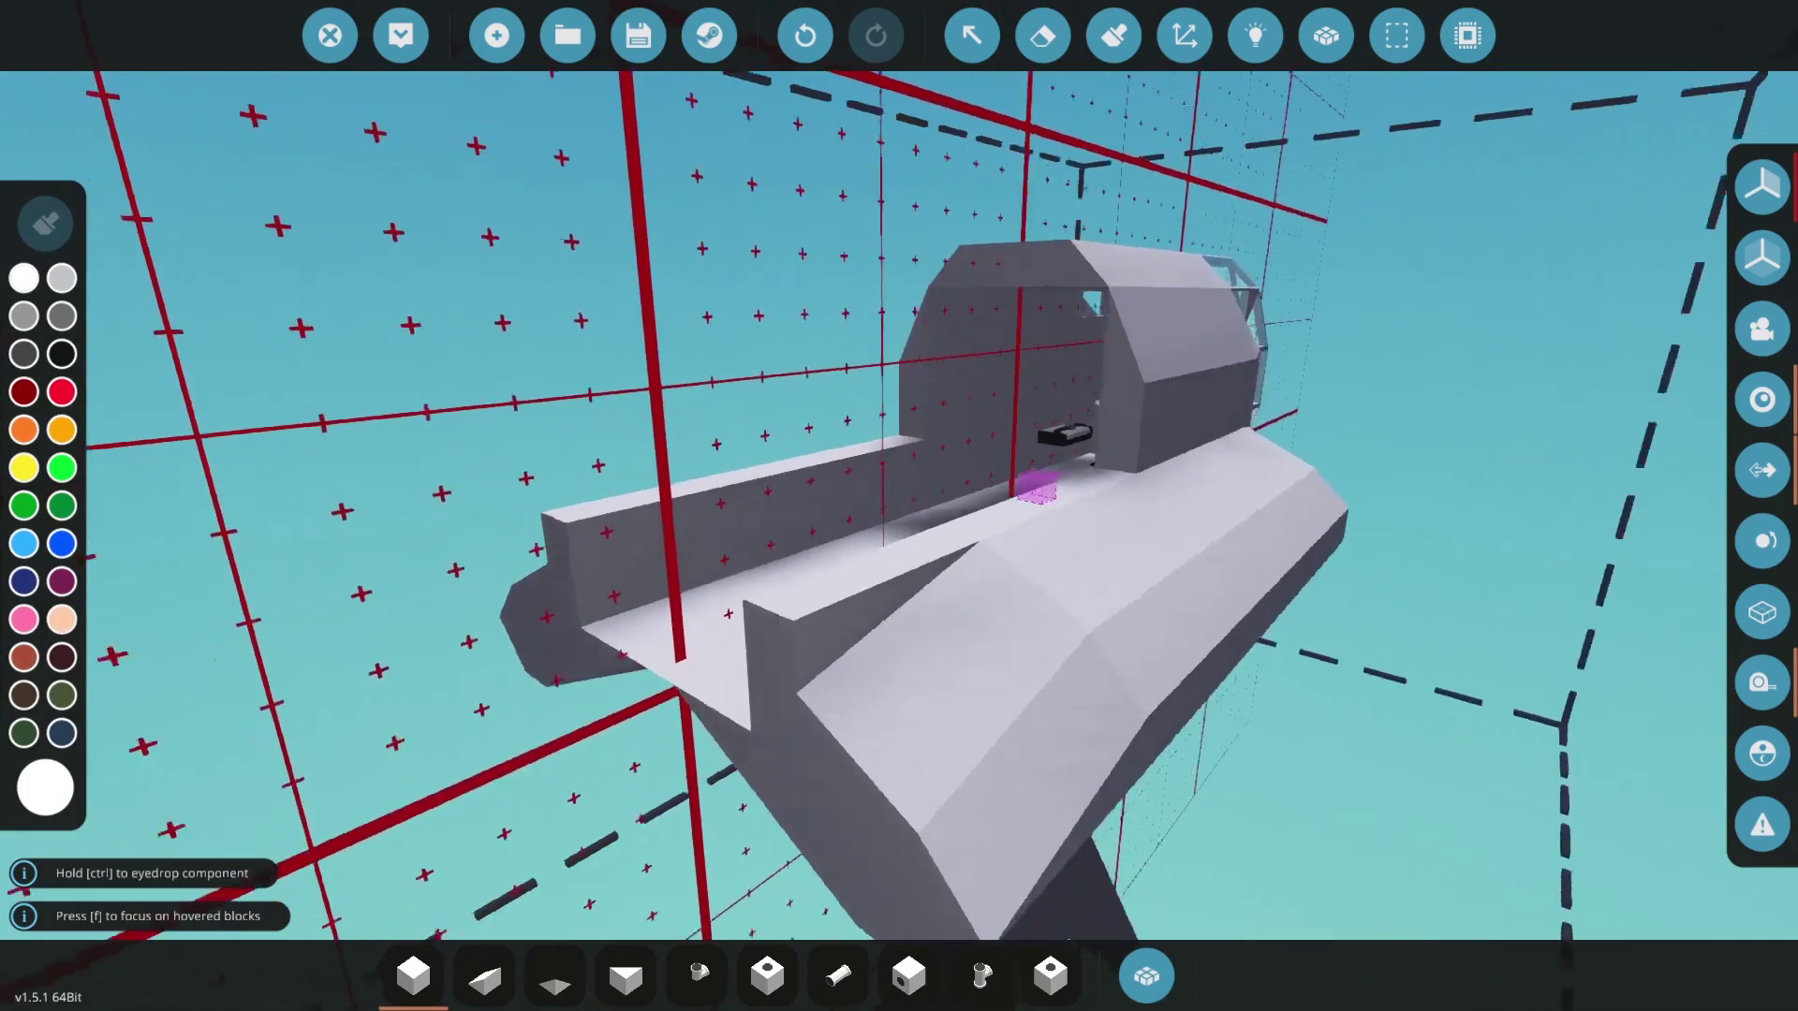
key(d)
key(w)
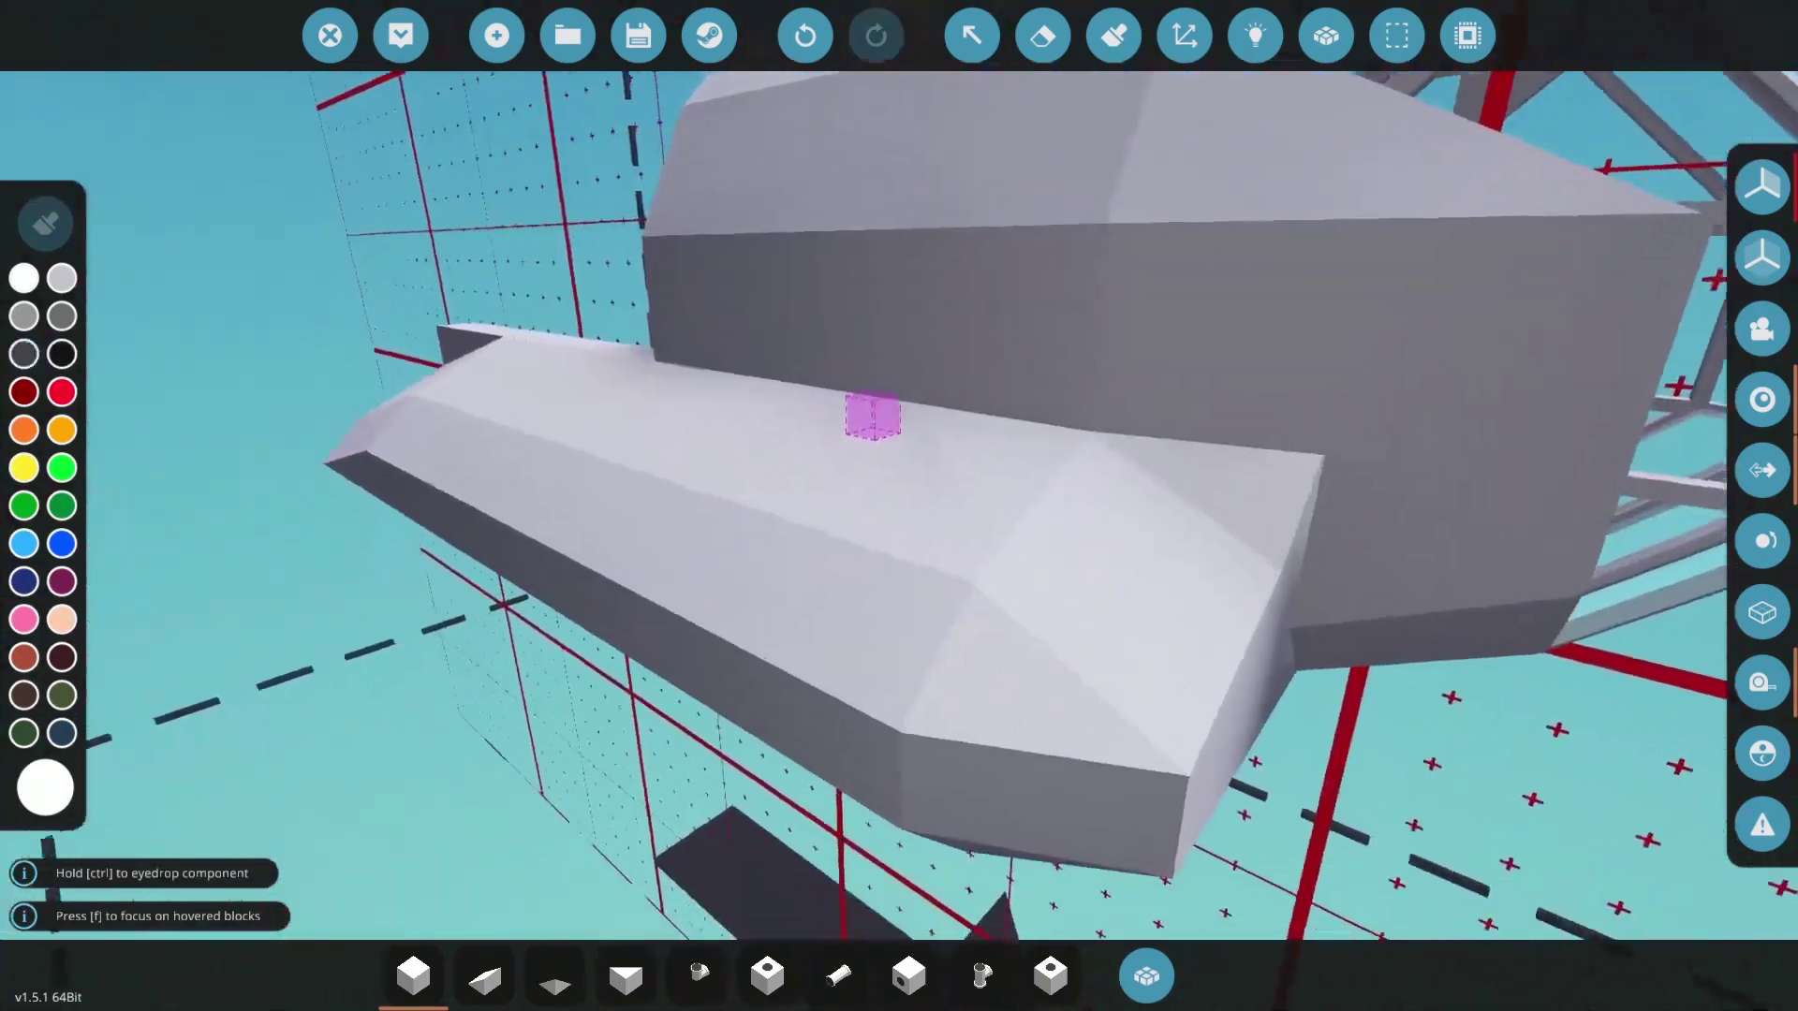
key(w)
key(s)
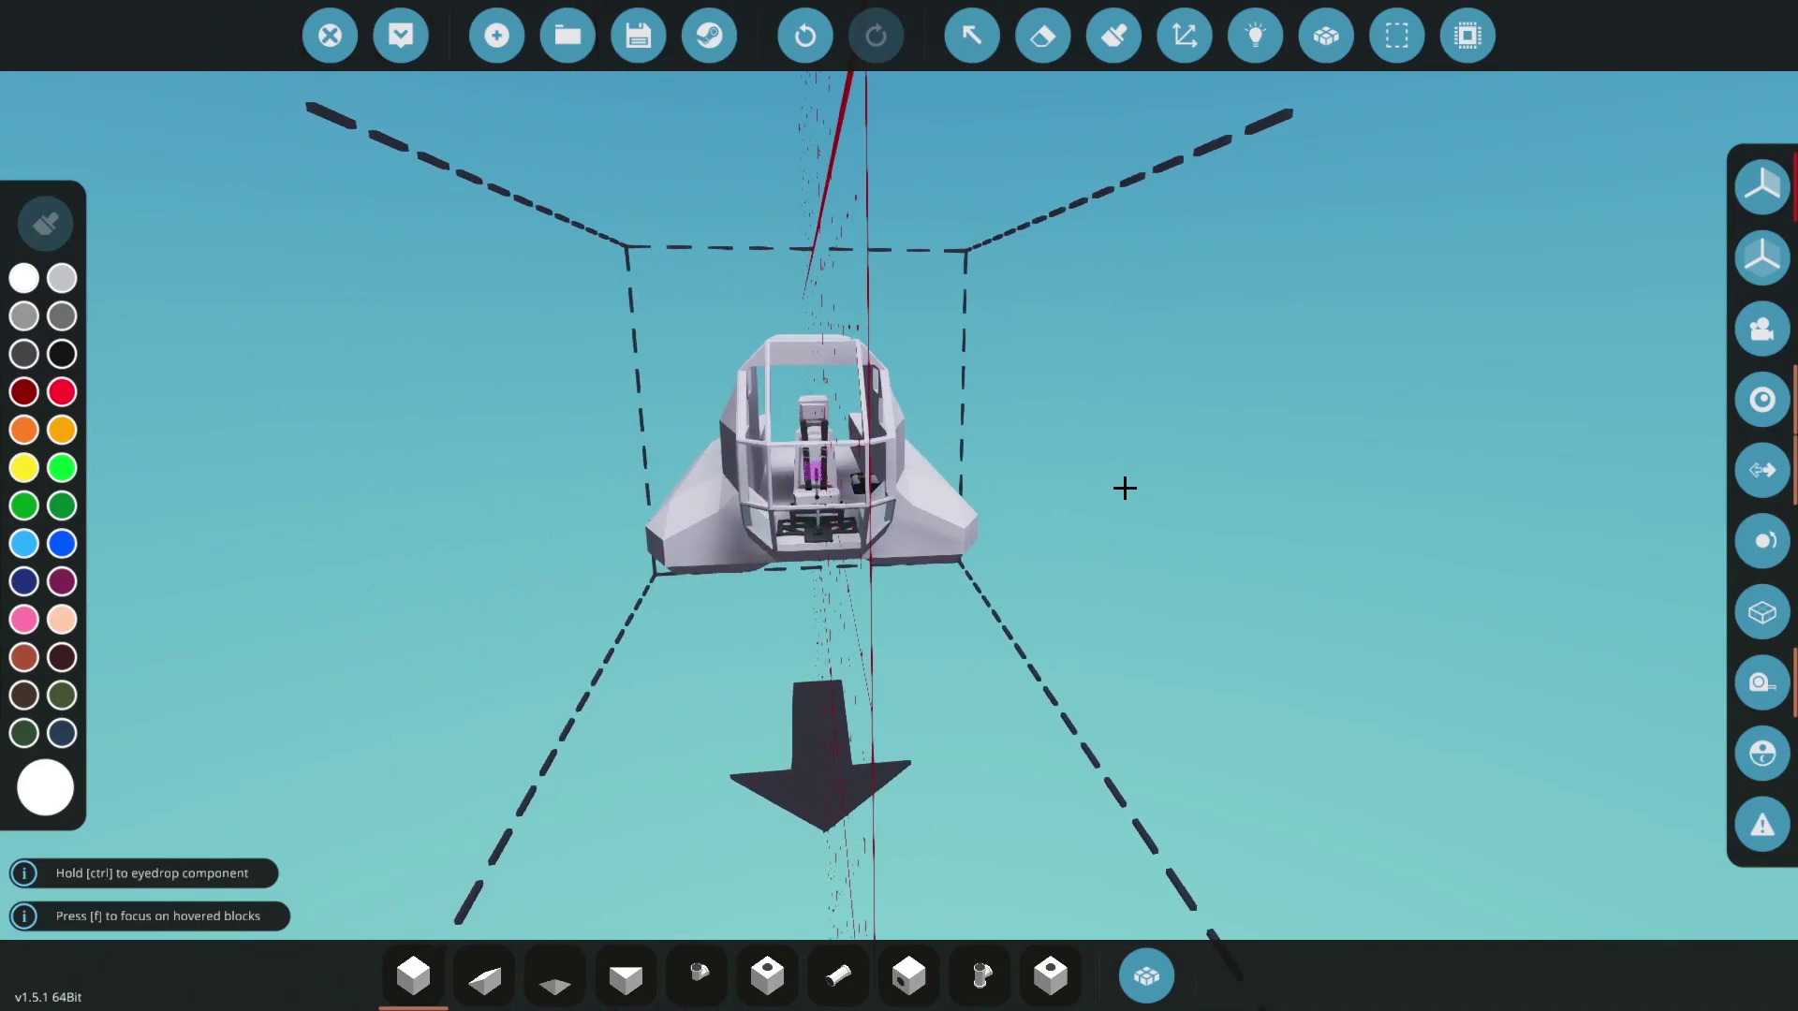
- Erase surplus blocks inside the hollow side pods
key(w)
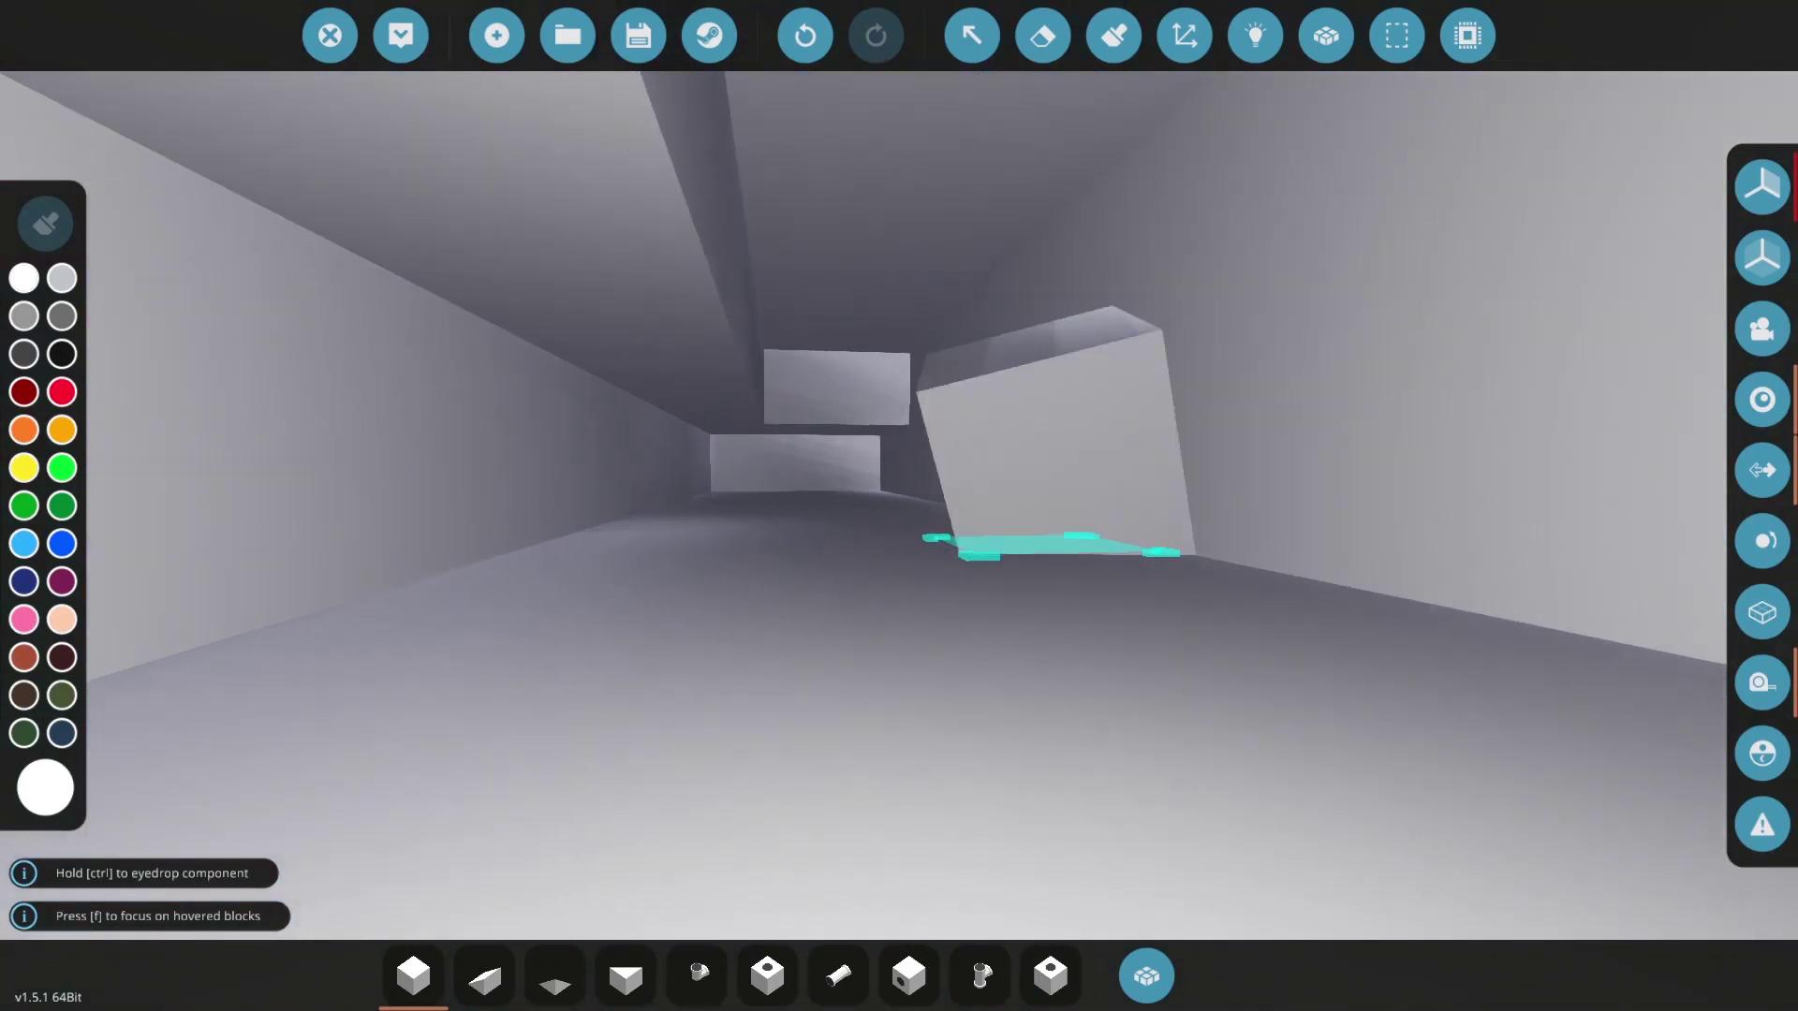
key(s)
key(x)
key(d)
mouse_move(807, 560)
mouse_down()
mouse_move(1047, 576)
mouse_move(688, 604)
mouse_up()
key(a)
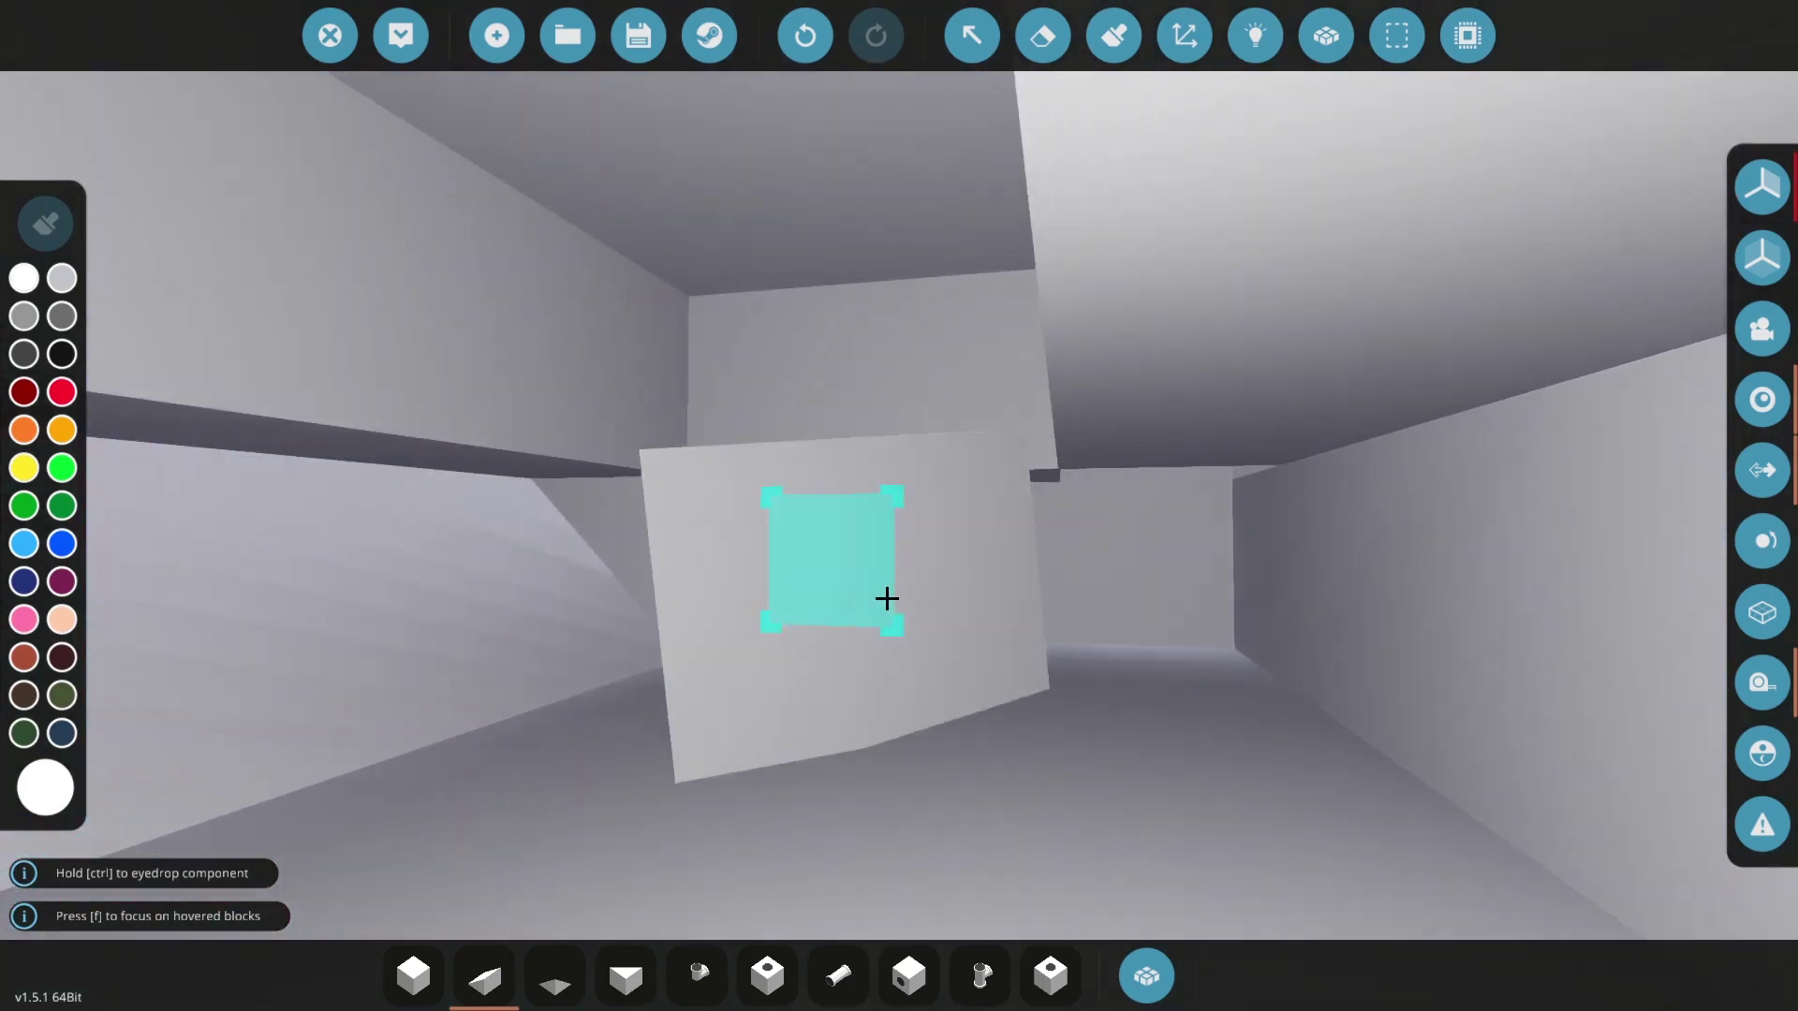
key(x)
click(882, 590)
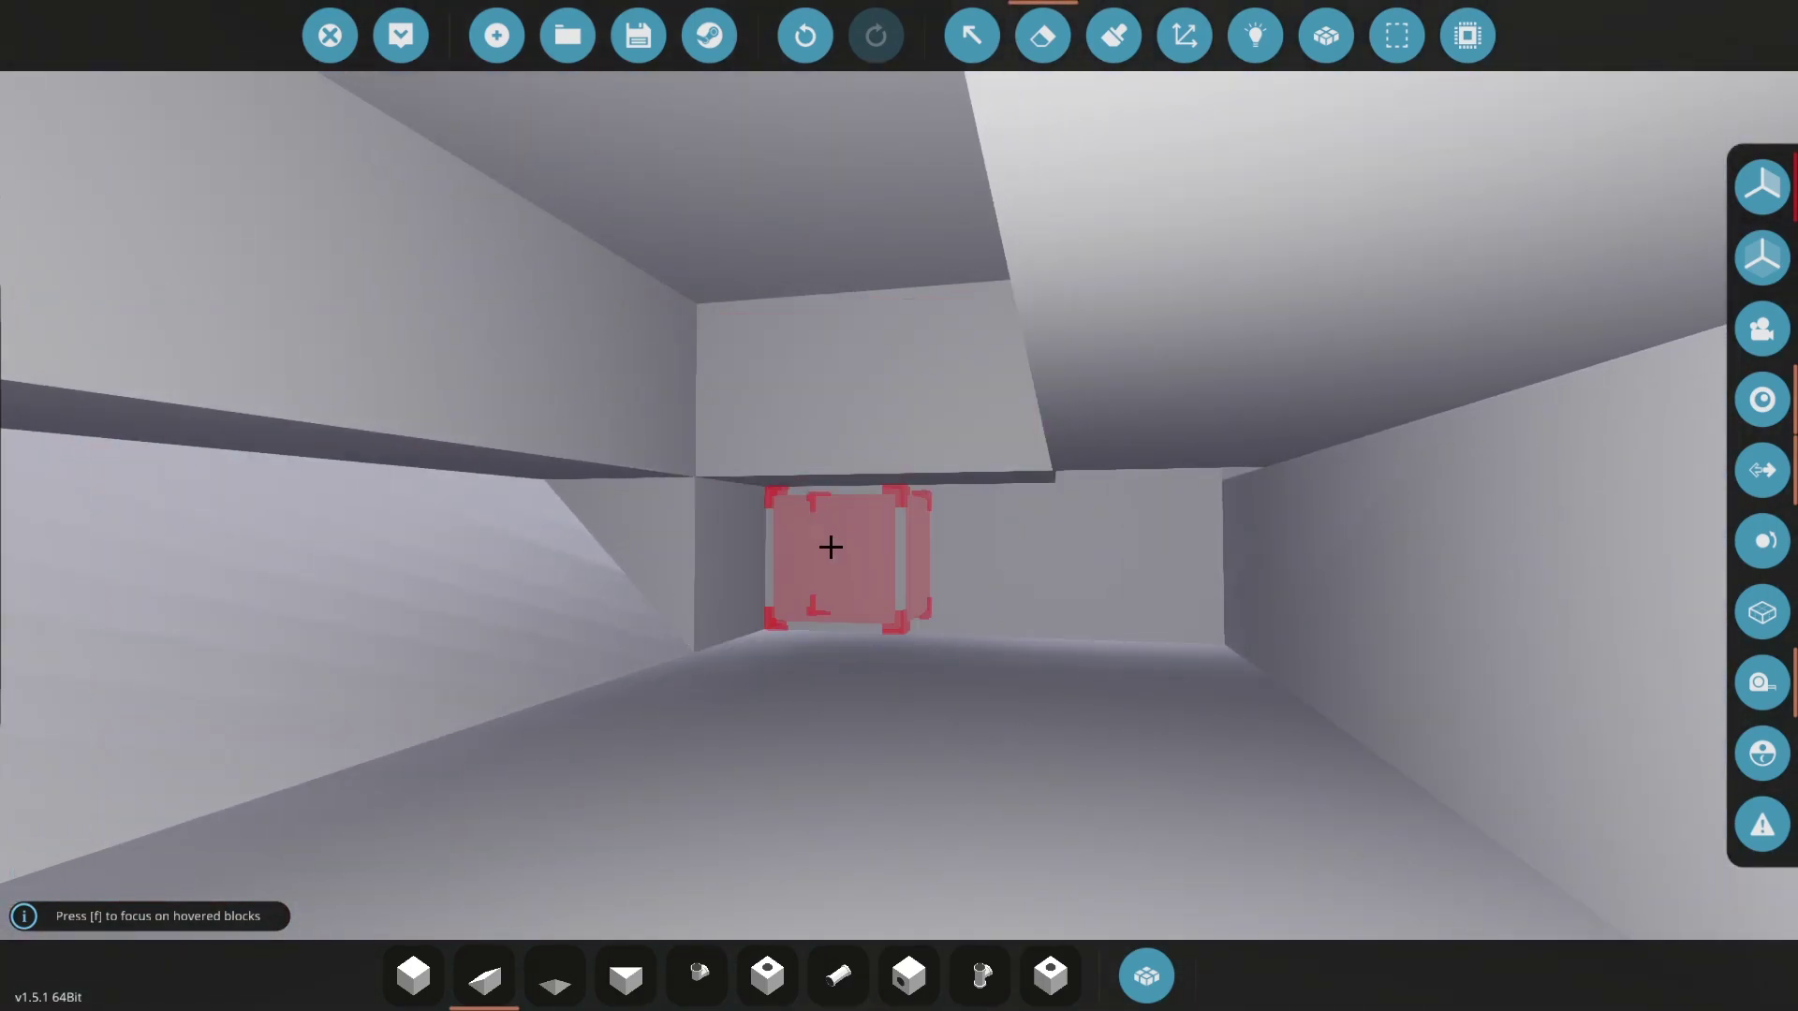
- Erase the lower blocks of the side pods' rear caps to open the hollow interior from behind
key(w)
key(s)
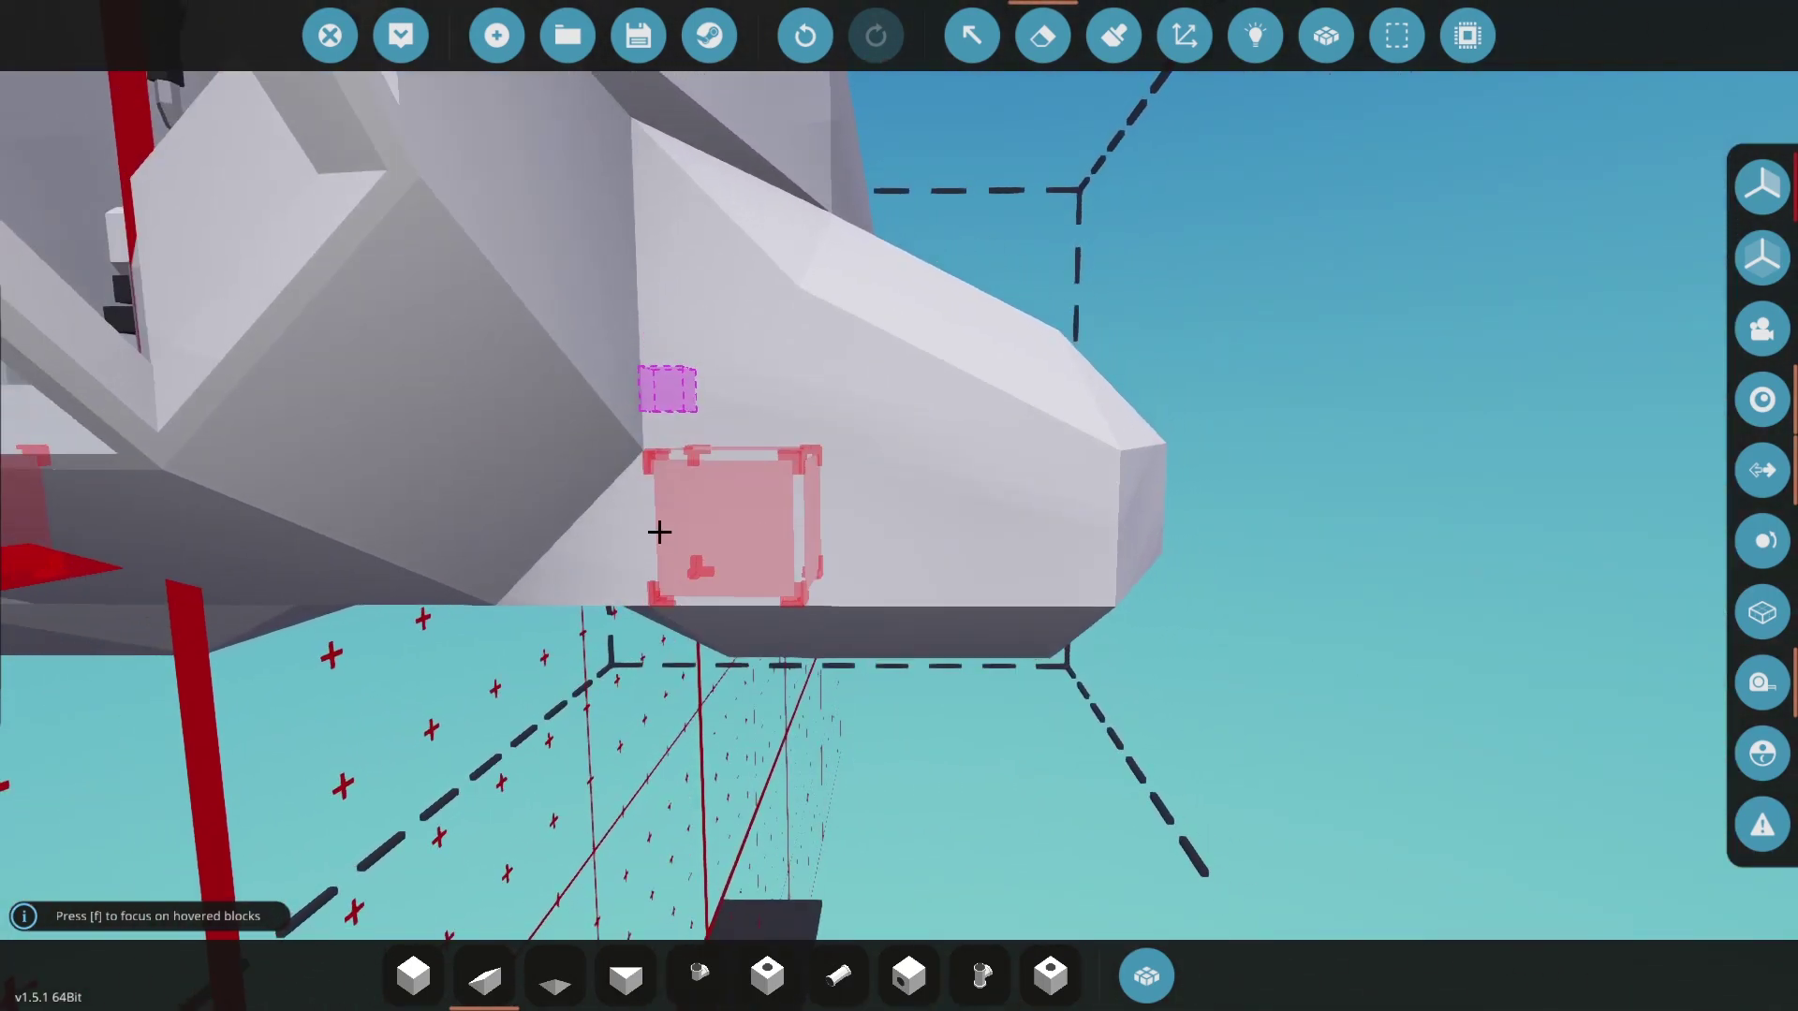
key(3)
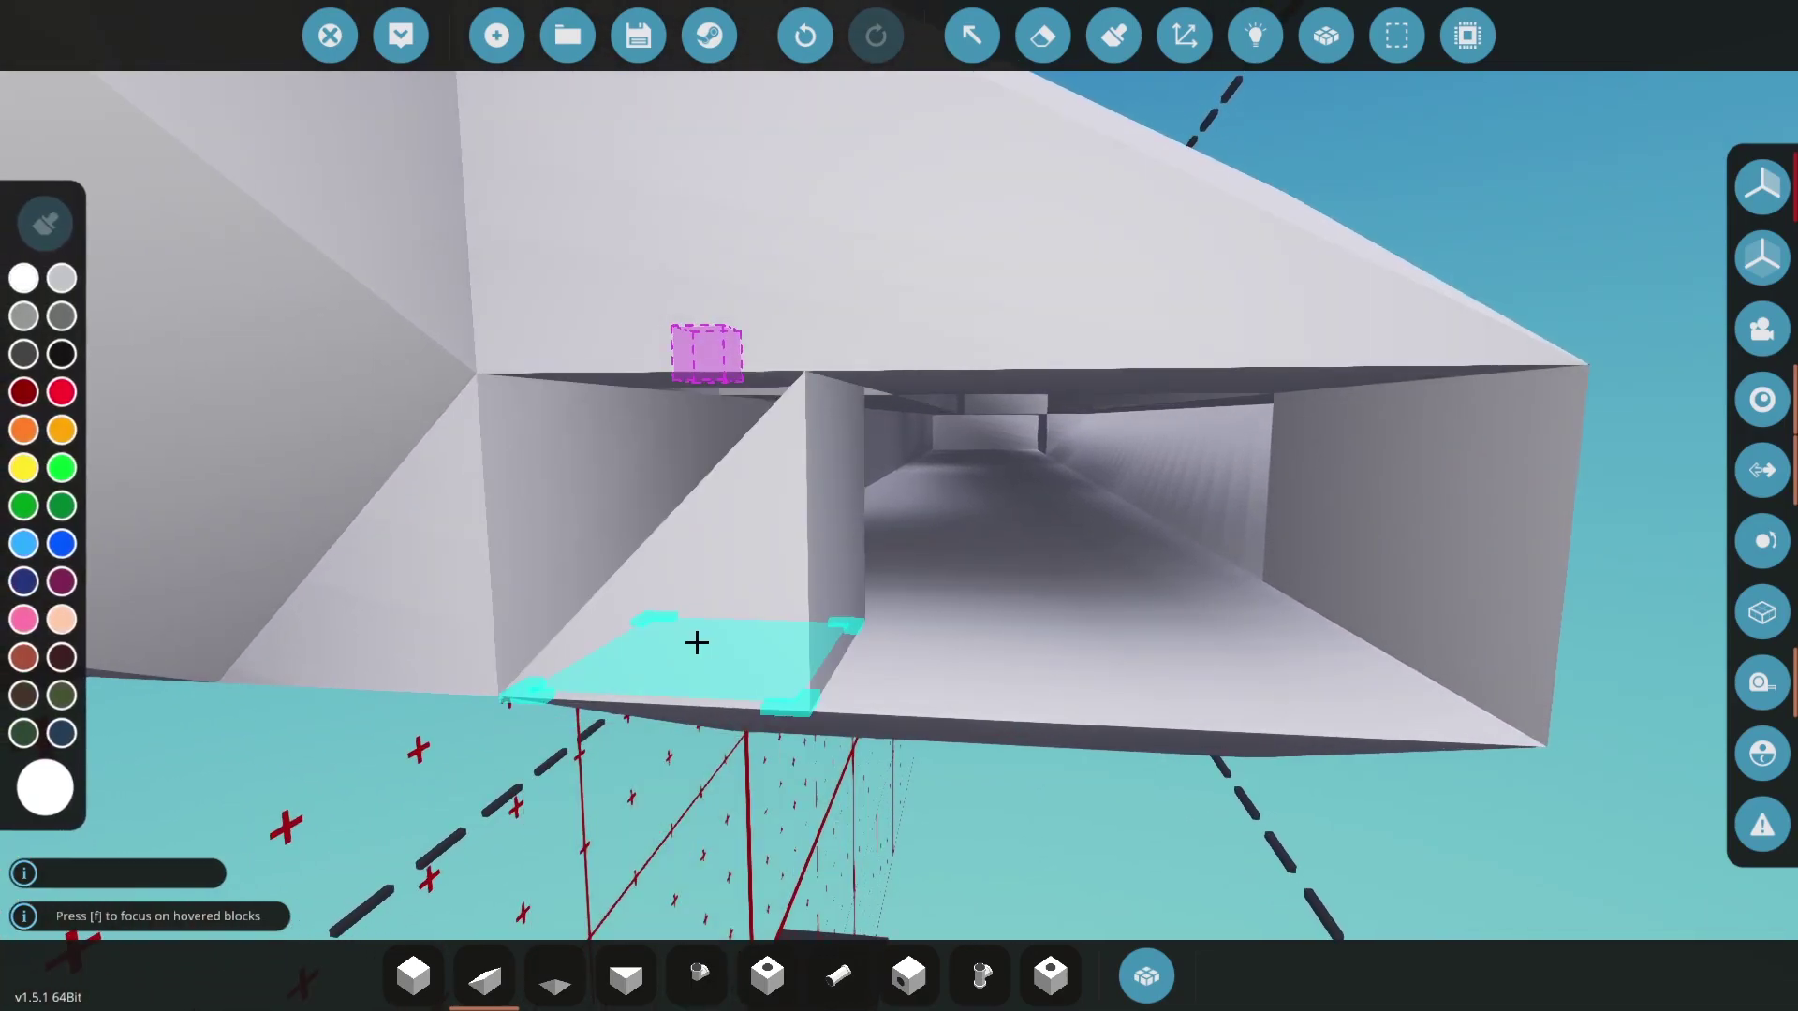
key(f)
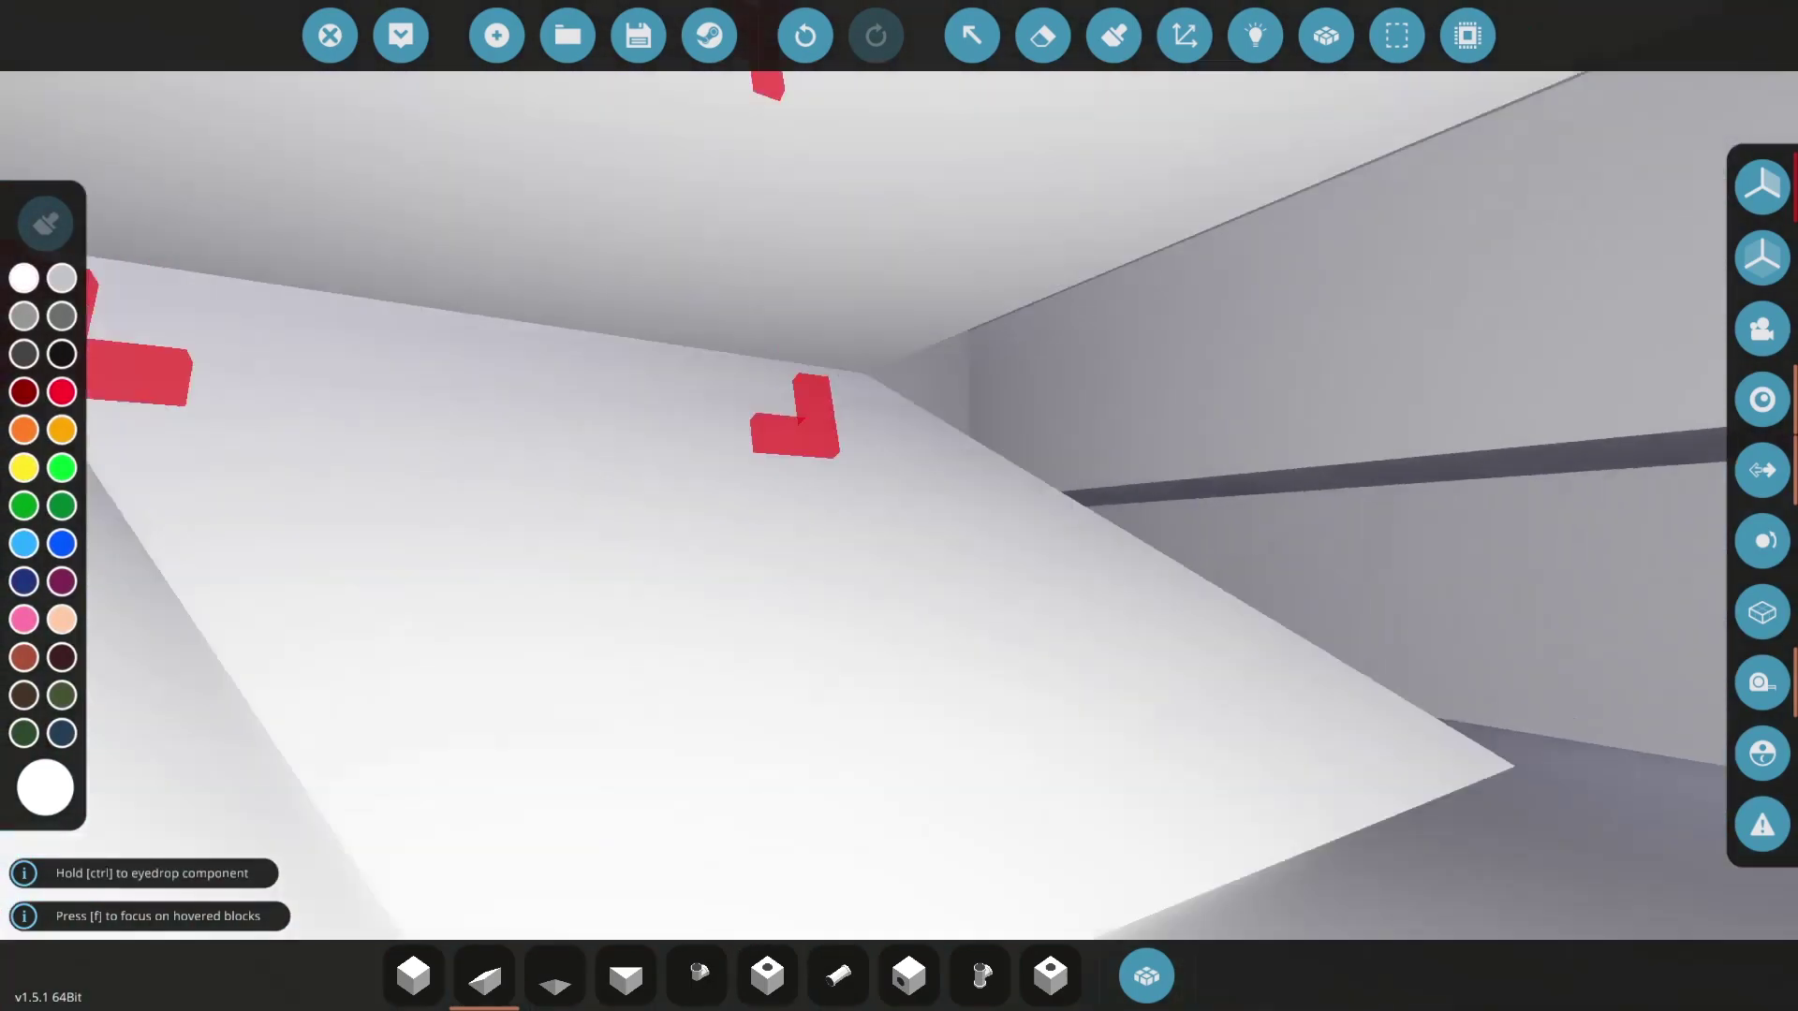
- Erase the surplus rows along the underside of both side pods
key(2)
key(w)
key(s)
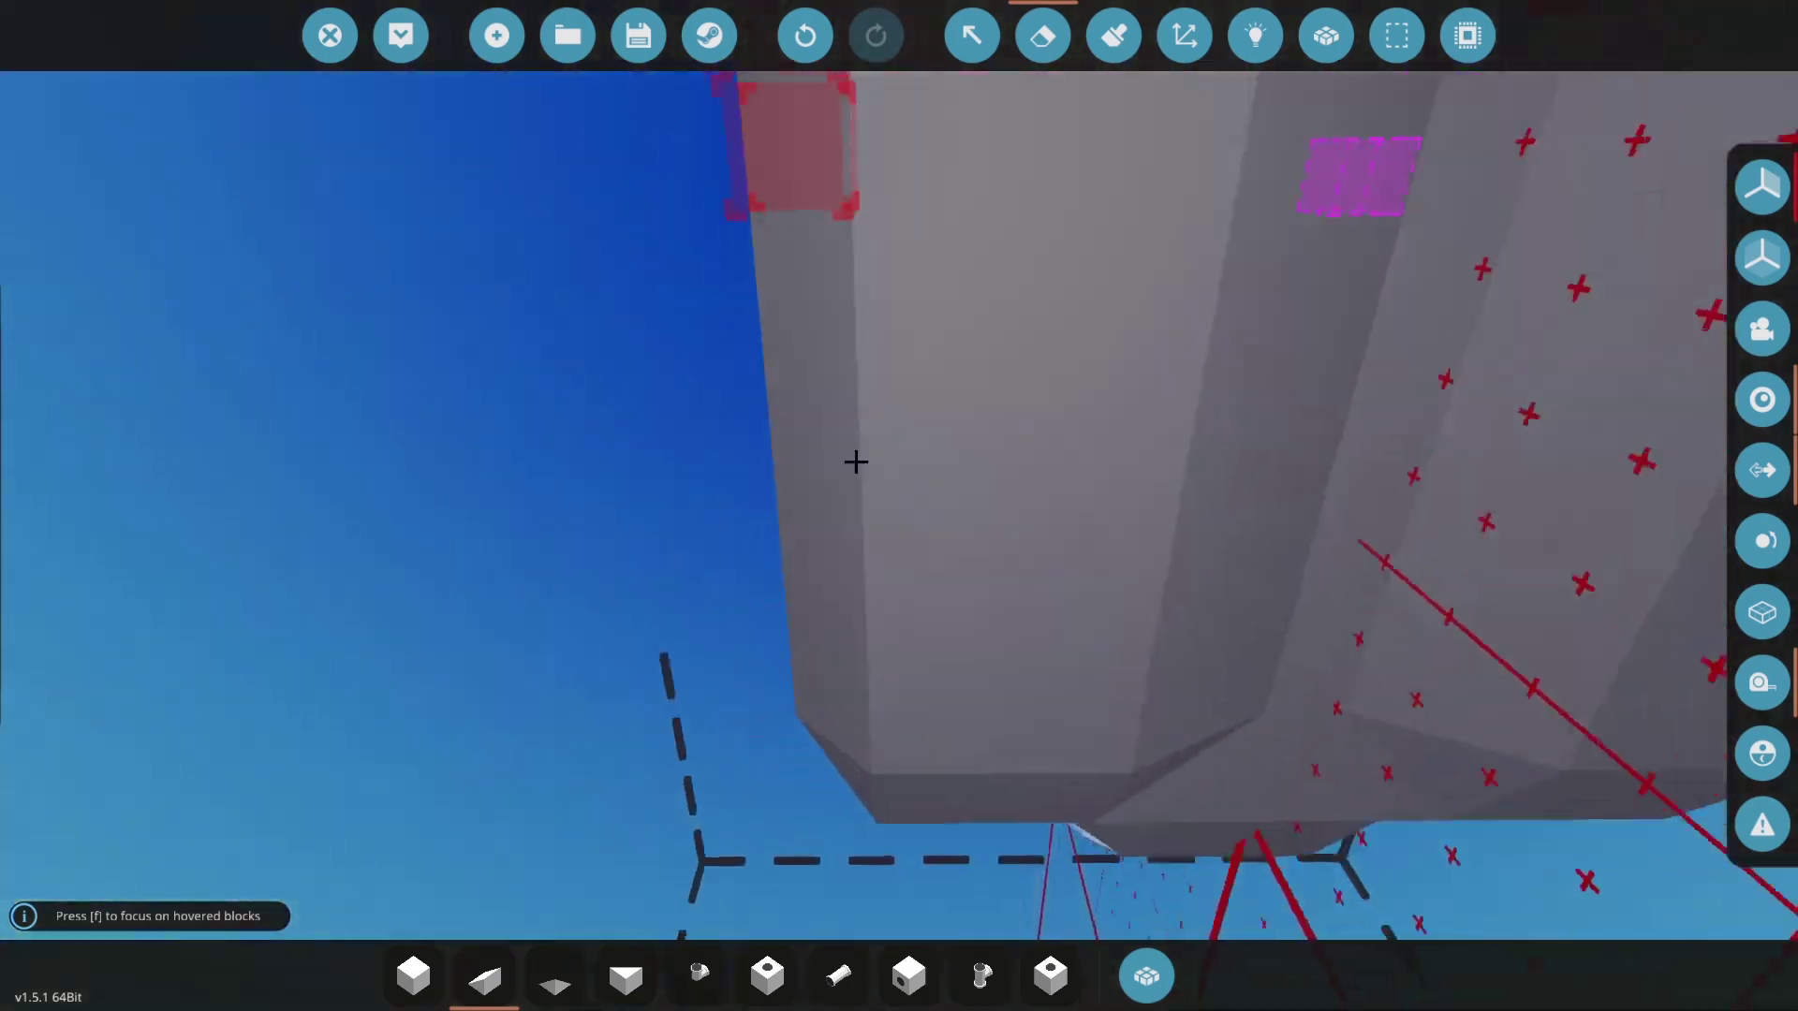
drag(902, 710, 1019, 328)
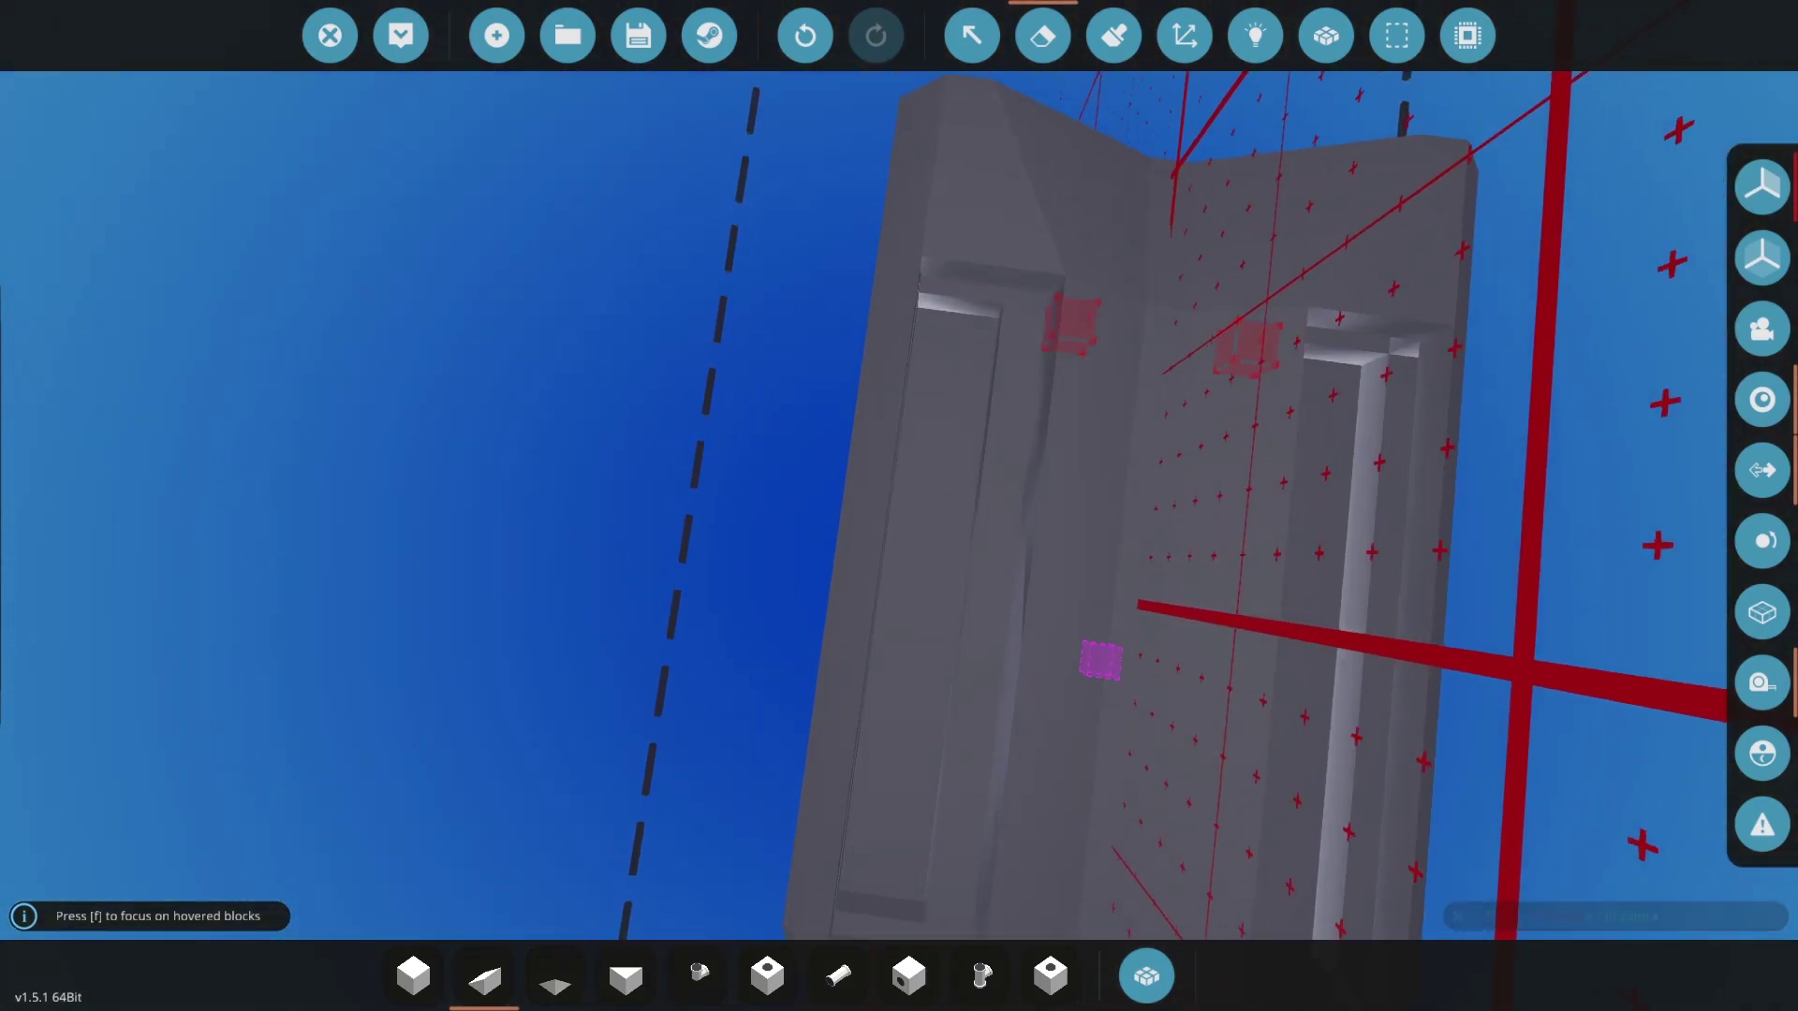
- Refill the opened underside of the side pods with rows of wedges
key(2)
key(s)
key(a)
drag(1270, 346, 1145, 438)
key(d)
key(s)
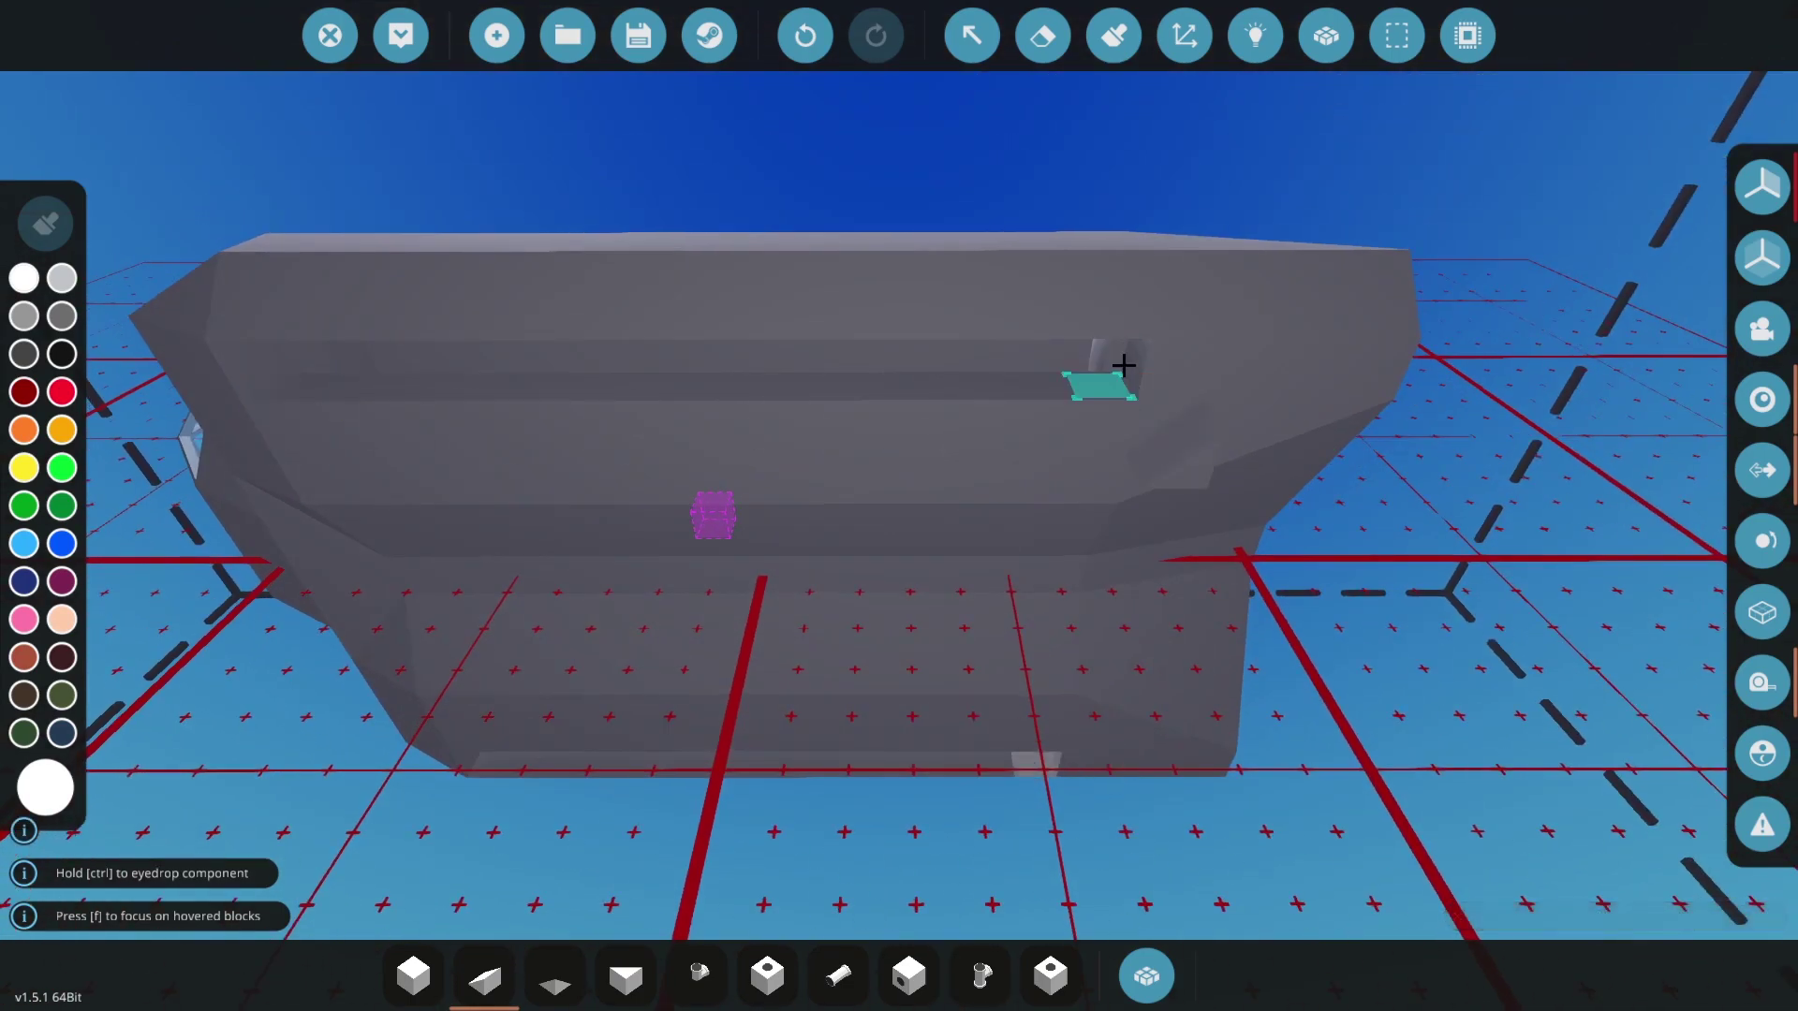
drag(246, 425, 246, 421)
key(w)
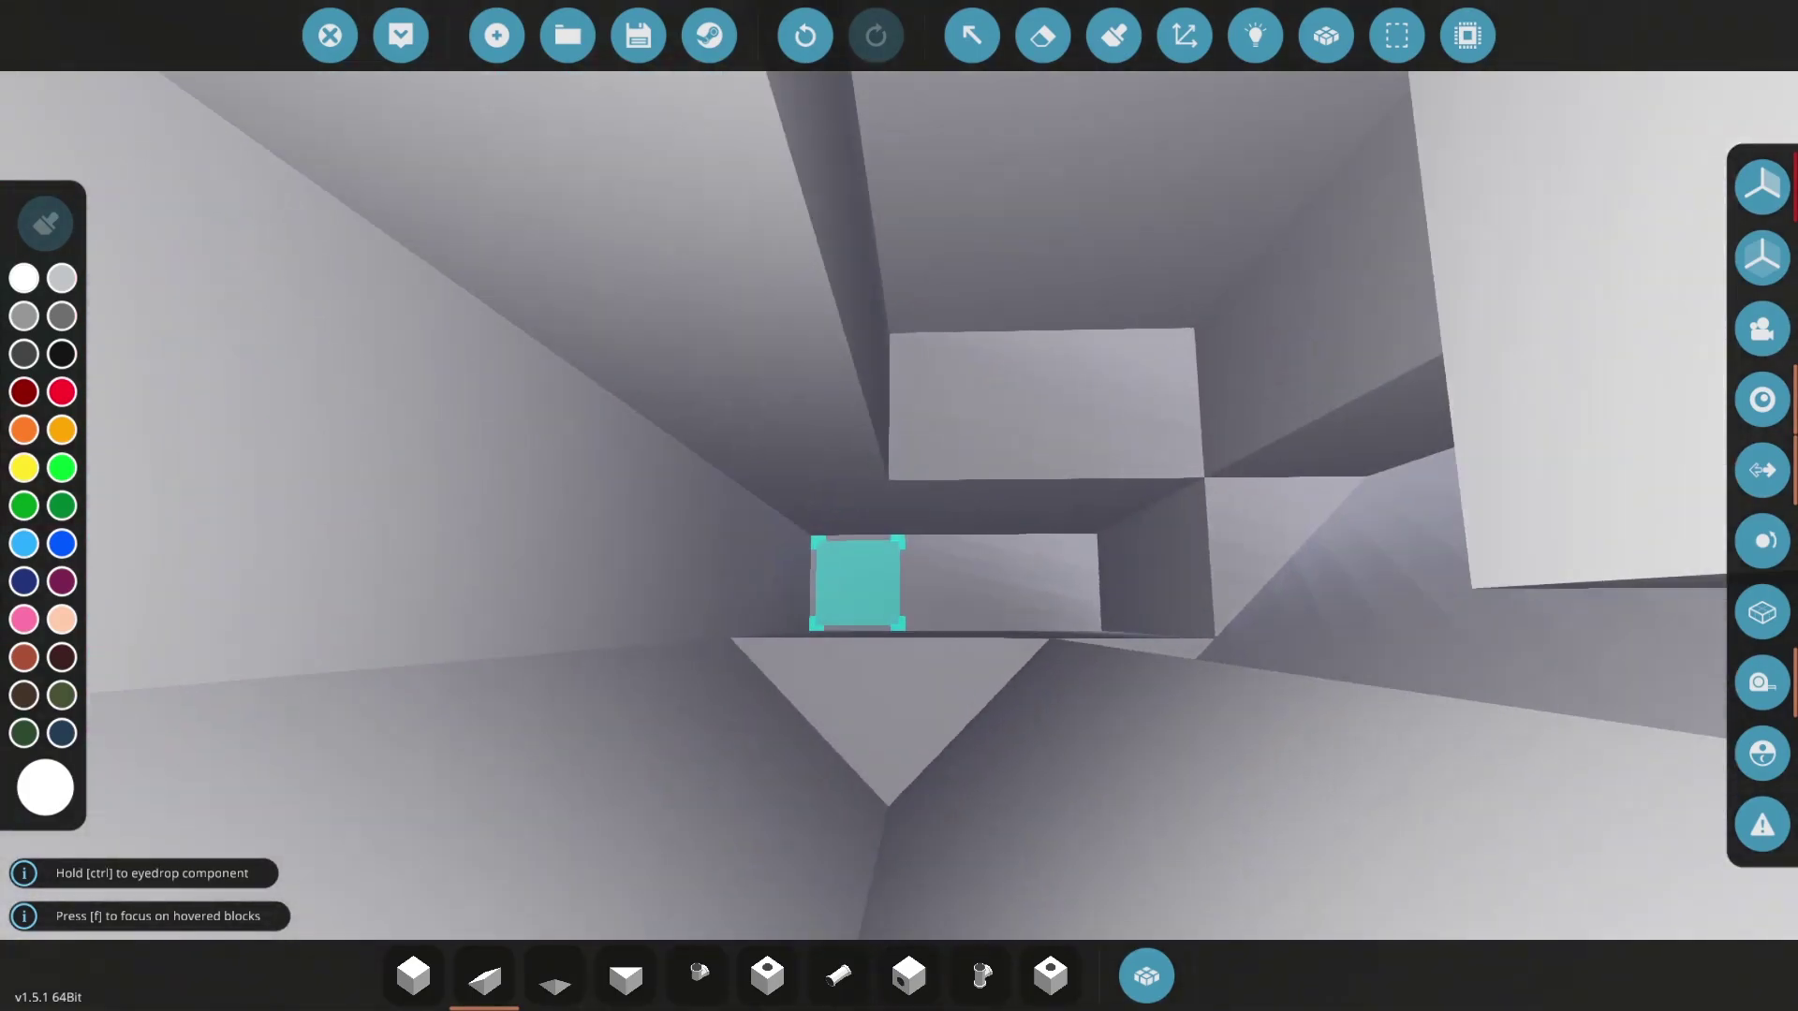
- Close the open rear ends of the side pods with blocks beneath their upper section
key(1)
key(w)
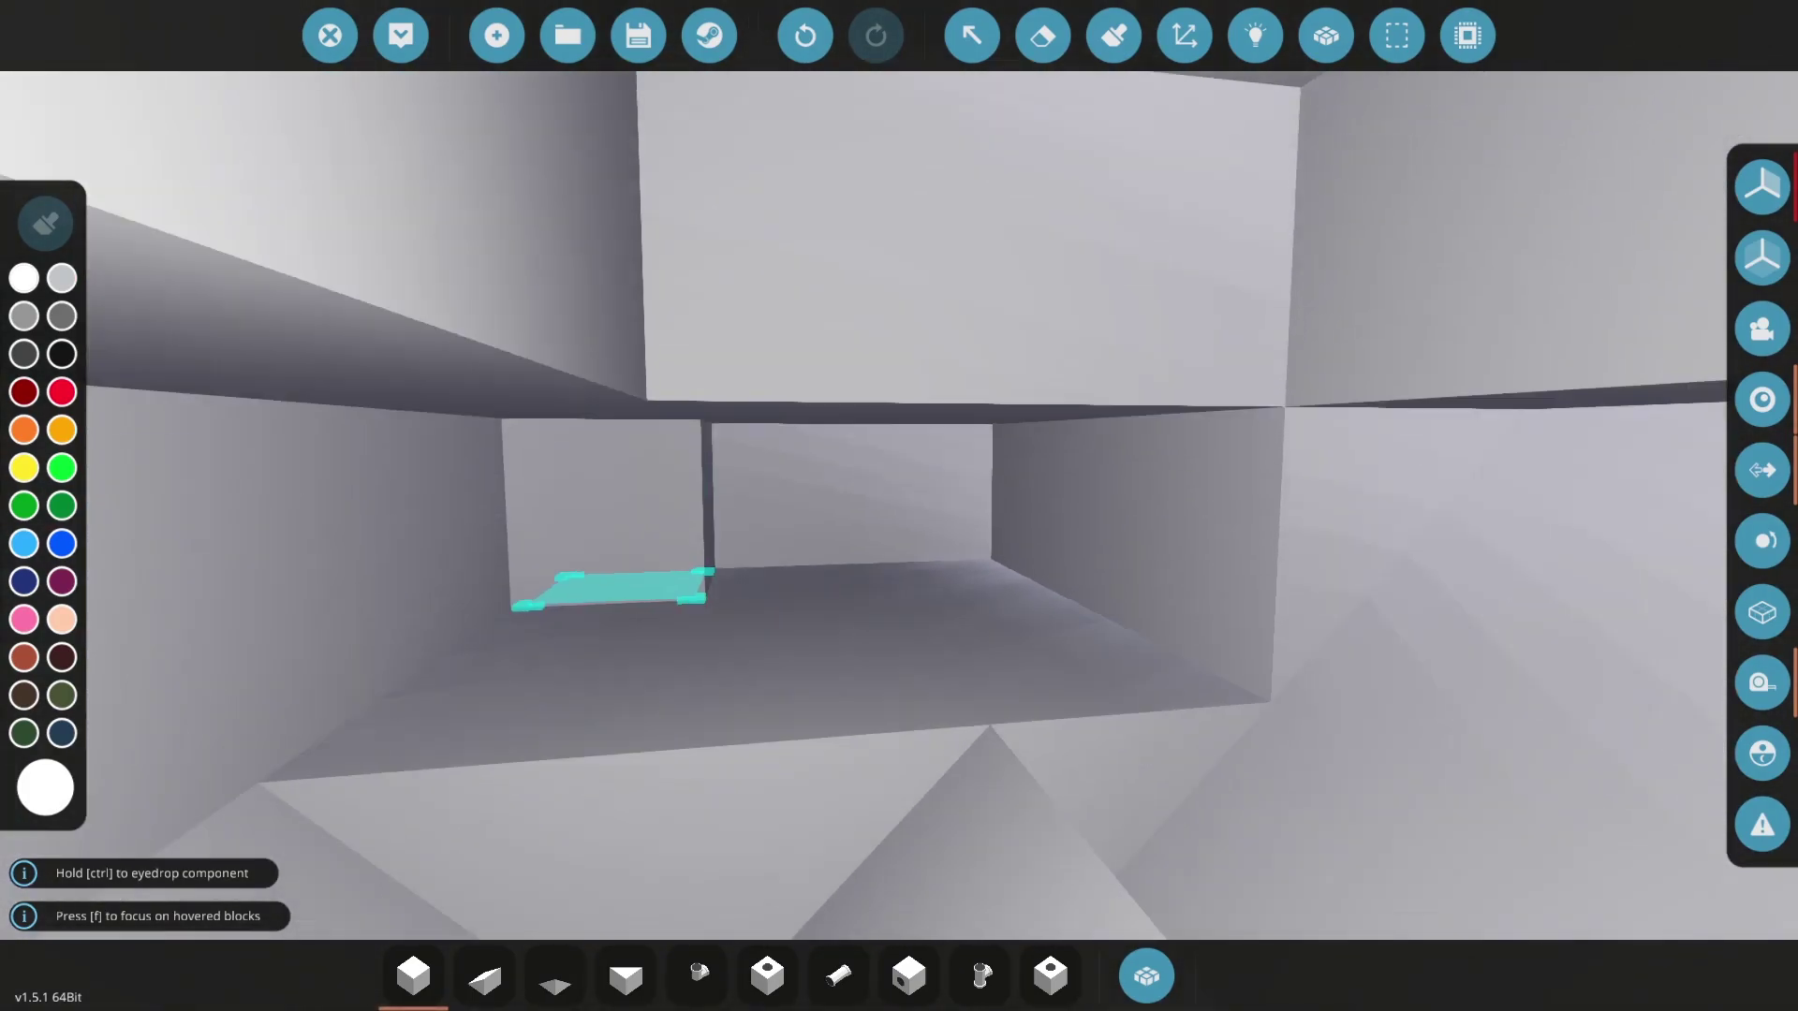
key(s)
key(a)
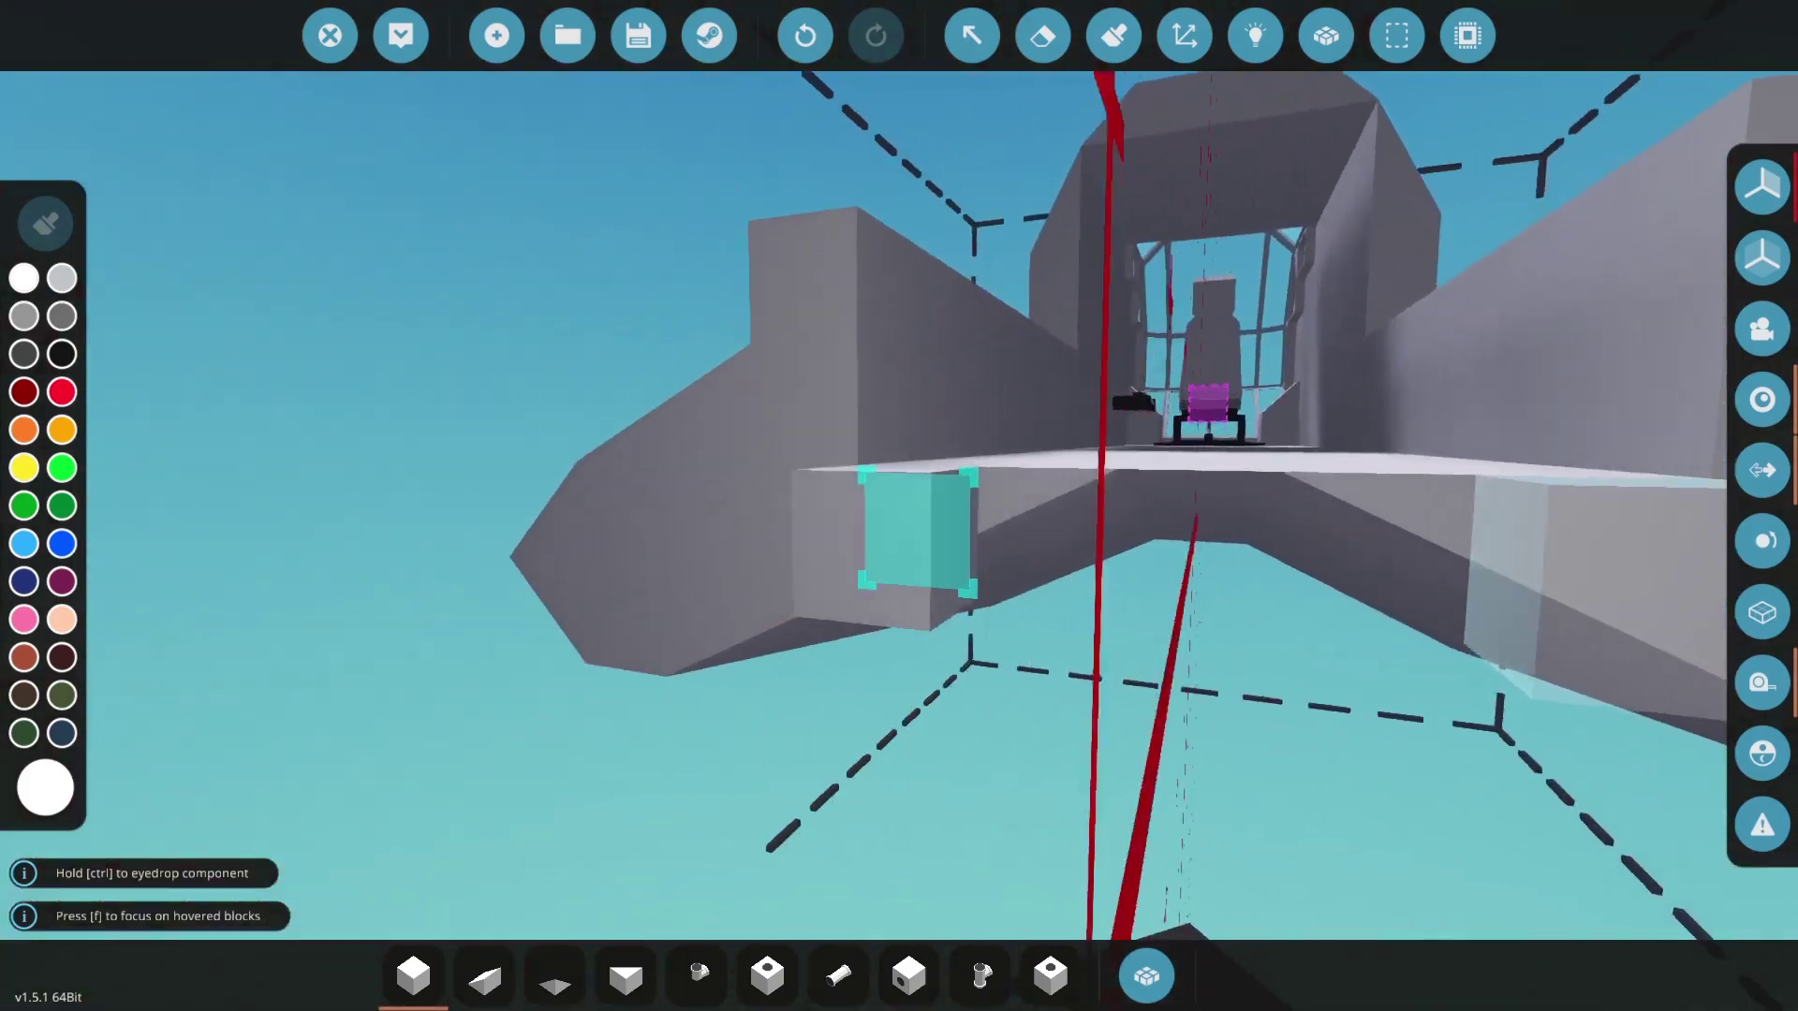
drag(1170, 579, 1171, 578)
key(a)
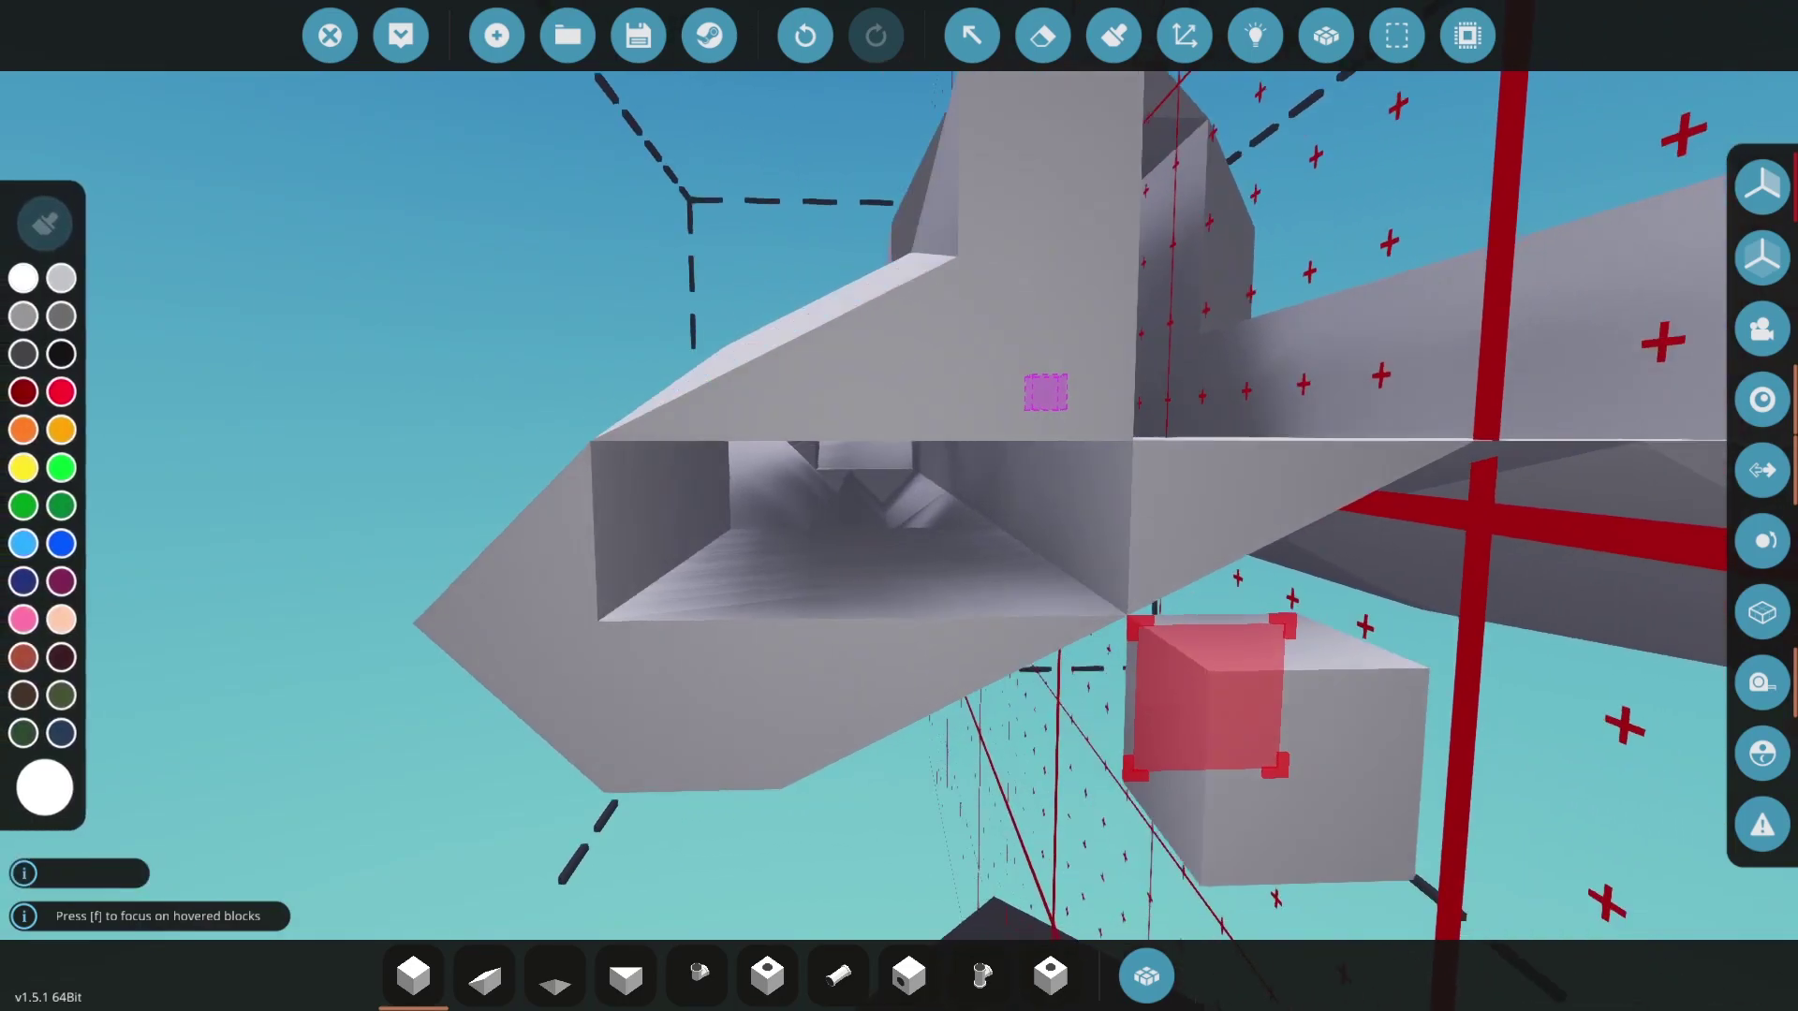
key(2)
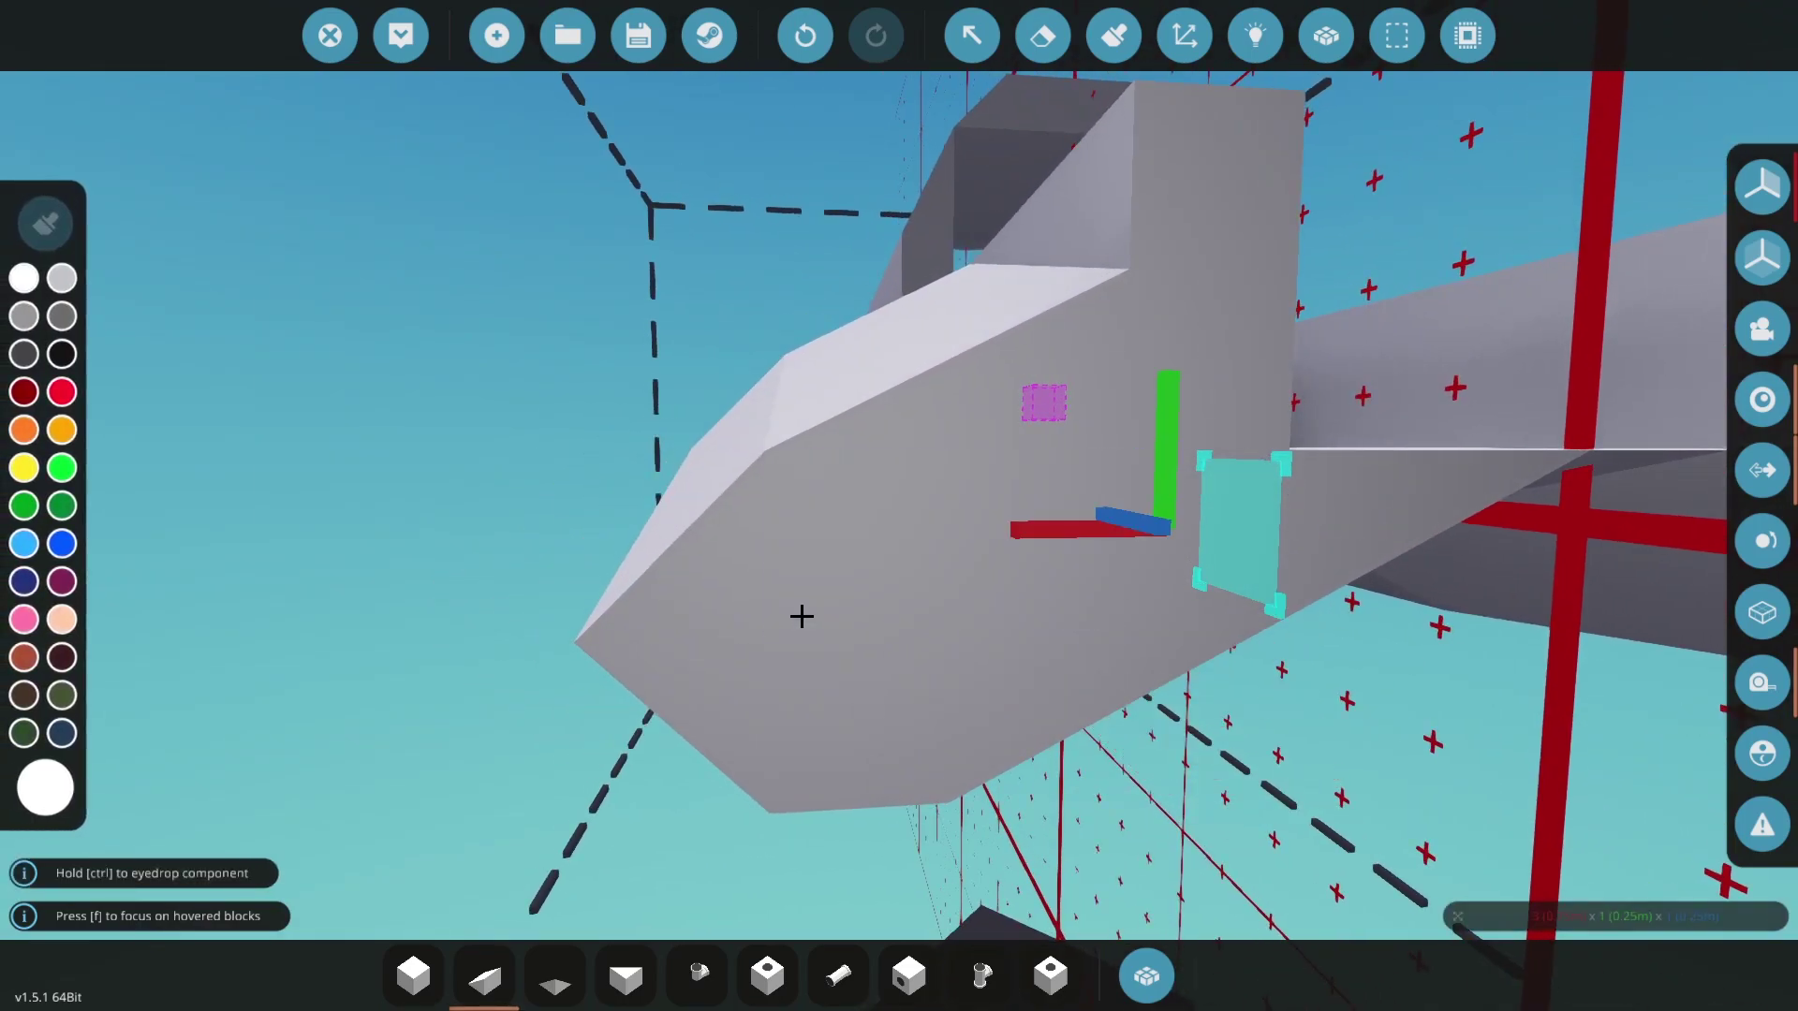
- Fill the remaining gaps inside the hollow side pods with blocks
key(s)
key(d)
key(w)
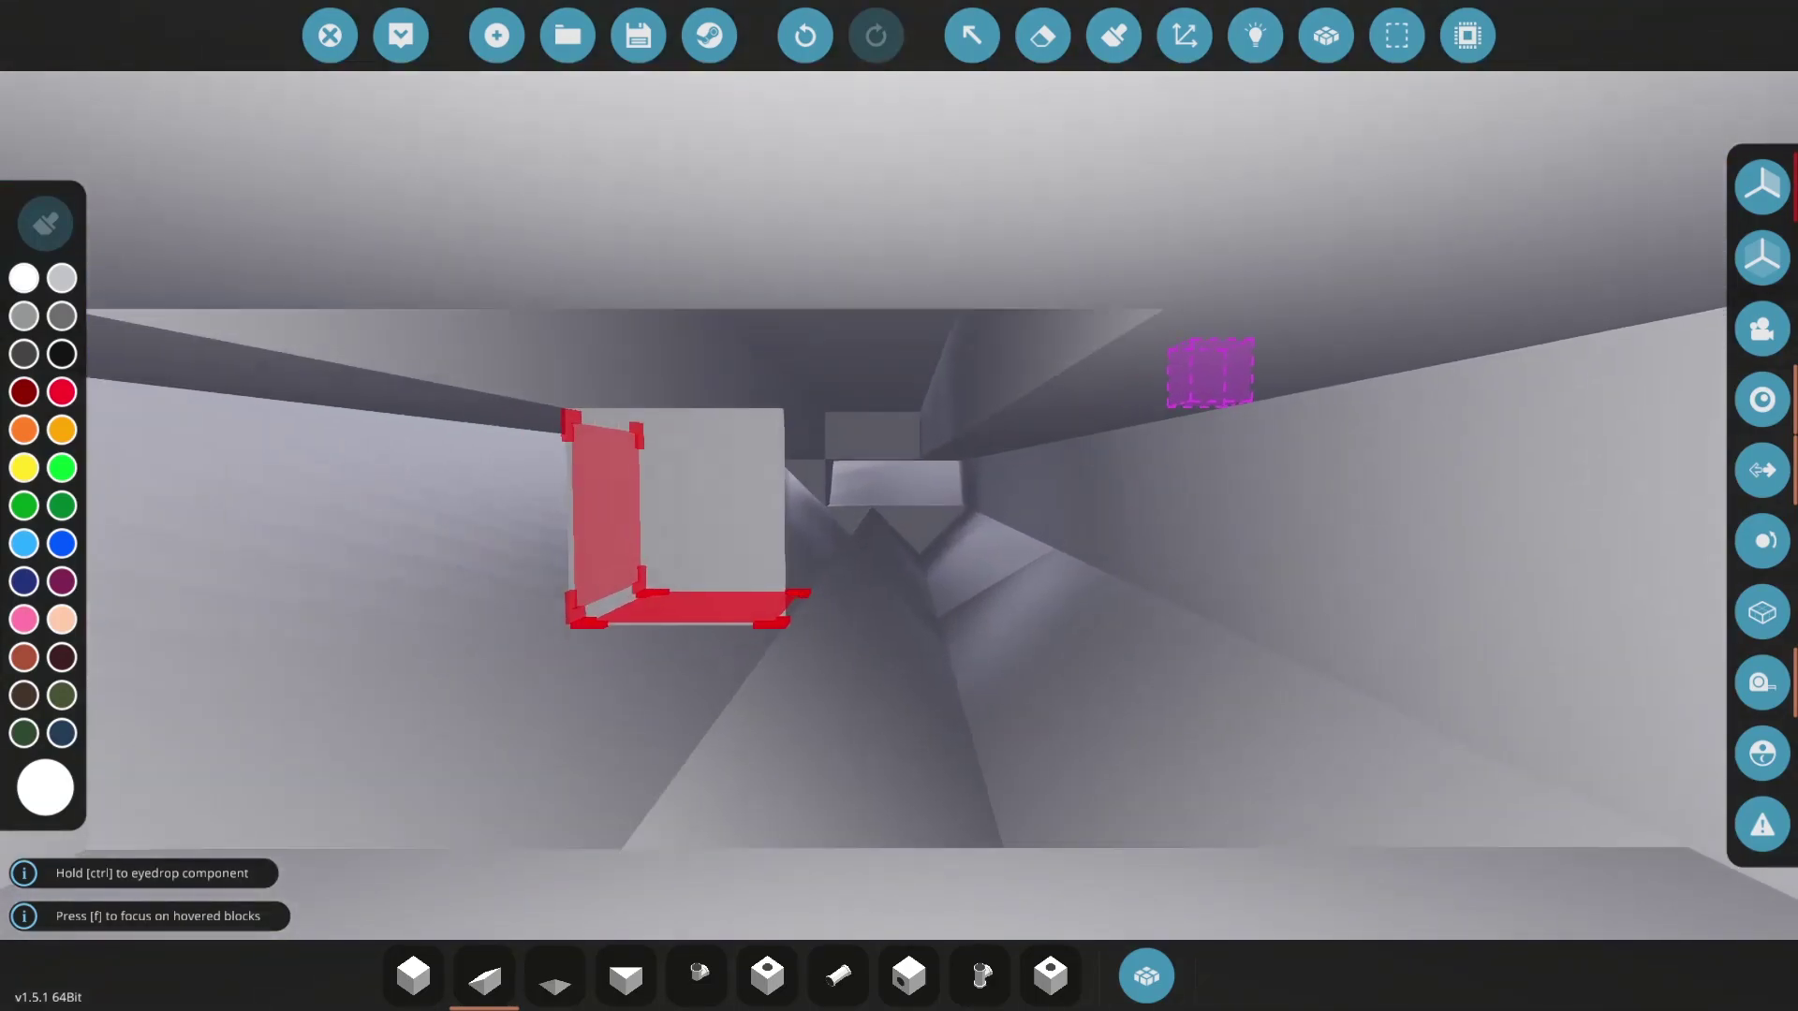
key(1)
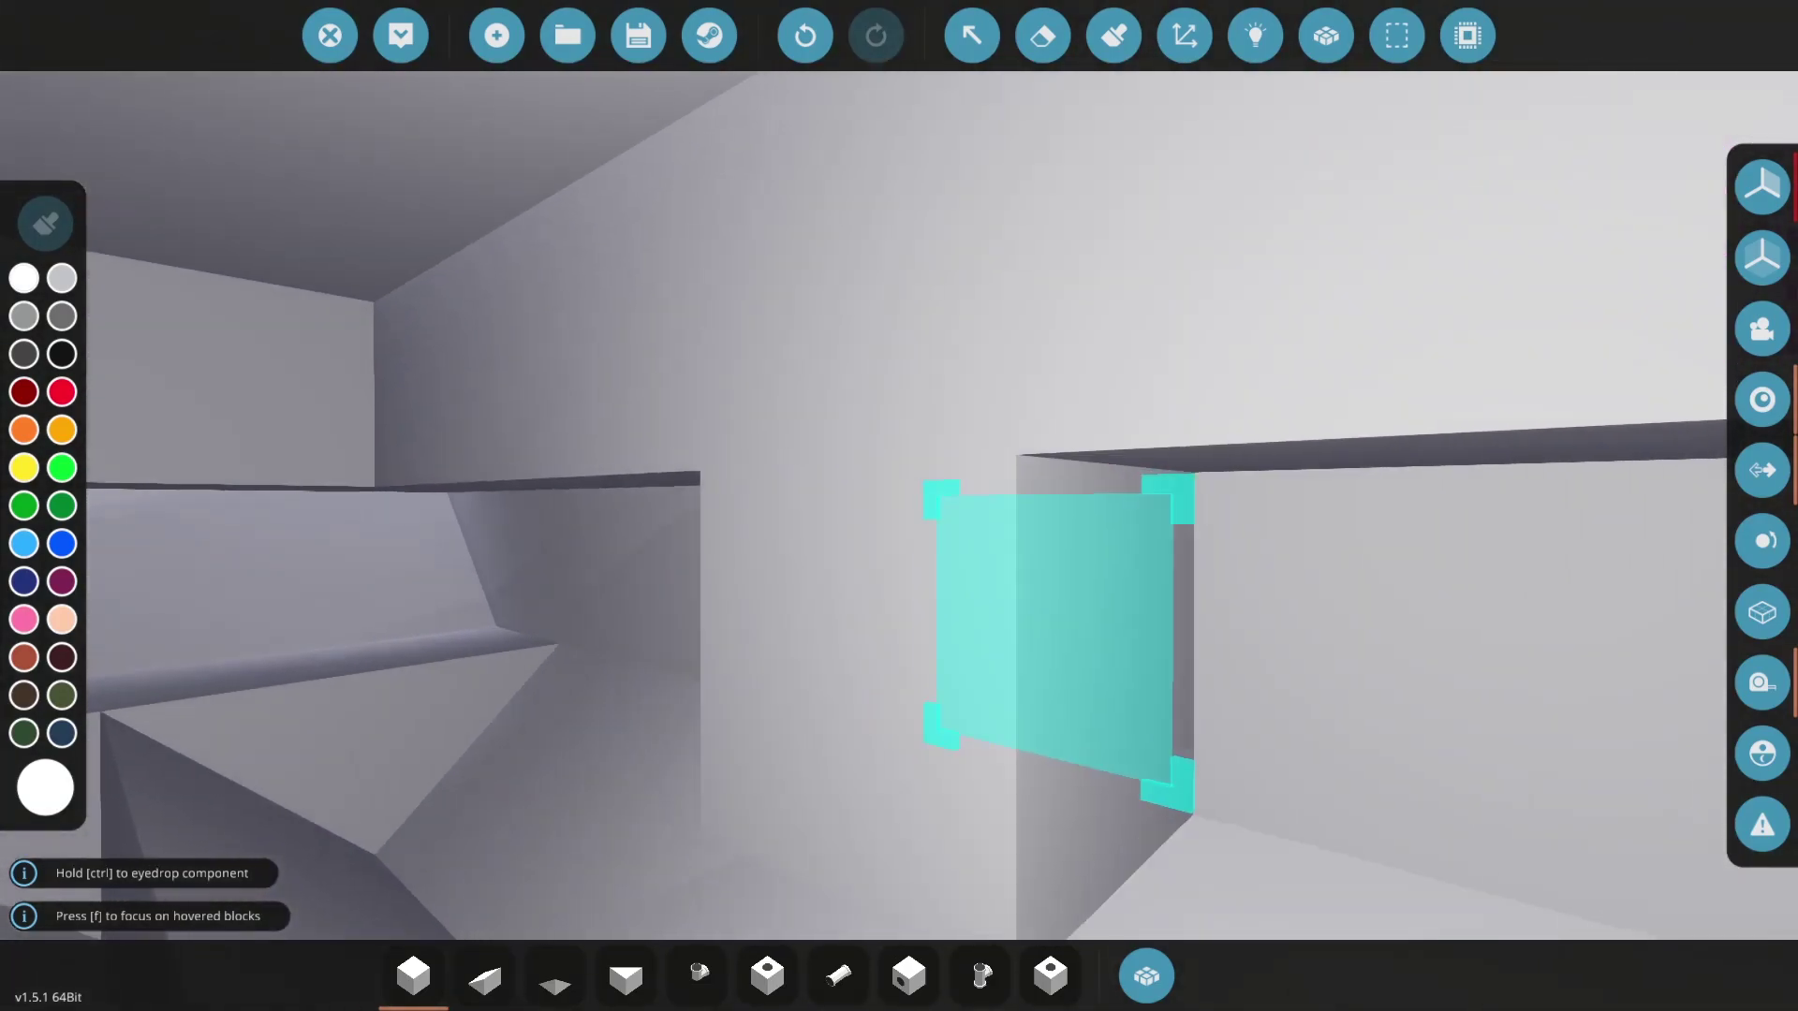
drag(764, 594, 770, 593)
- Choose the long wedge from the inventory and place it on the hull's rear edge just above the side pods
key(s)
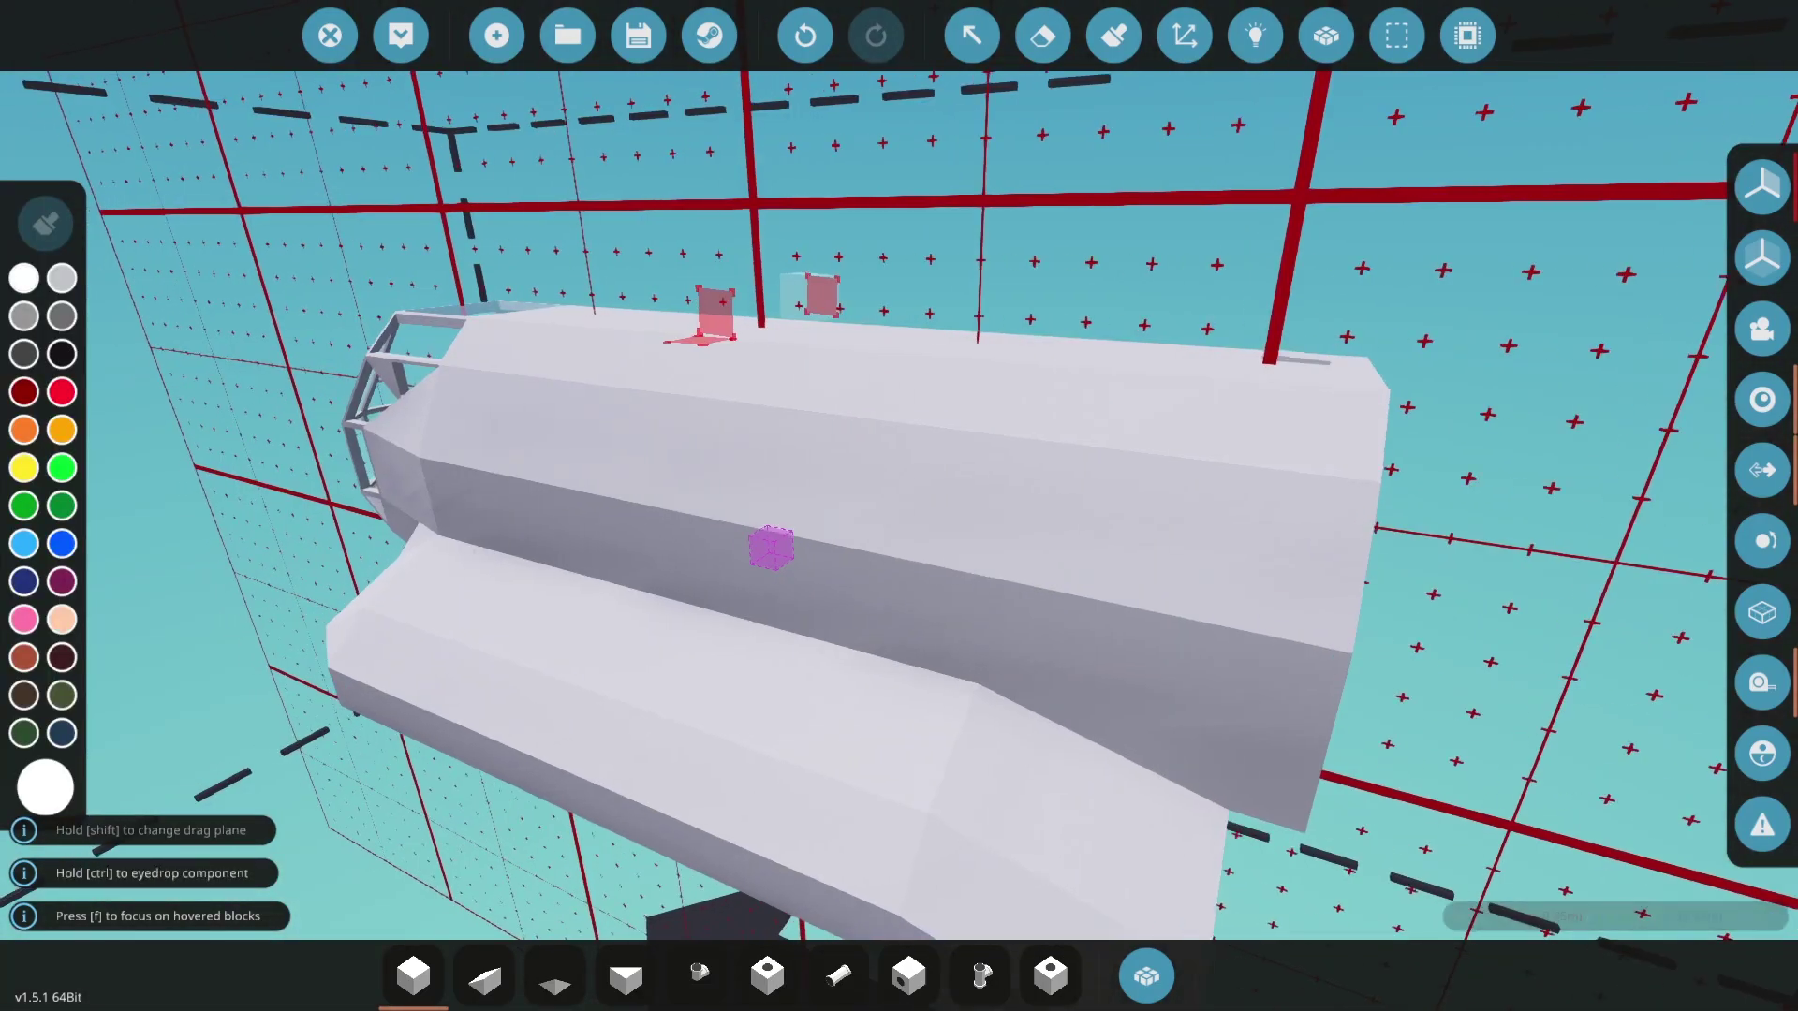
key(s)
key(a)
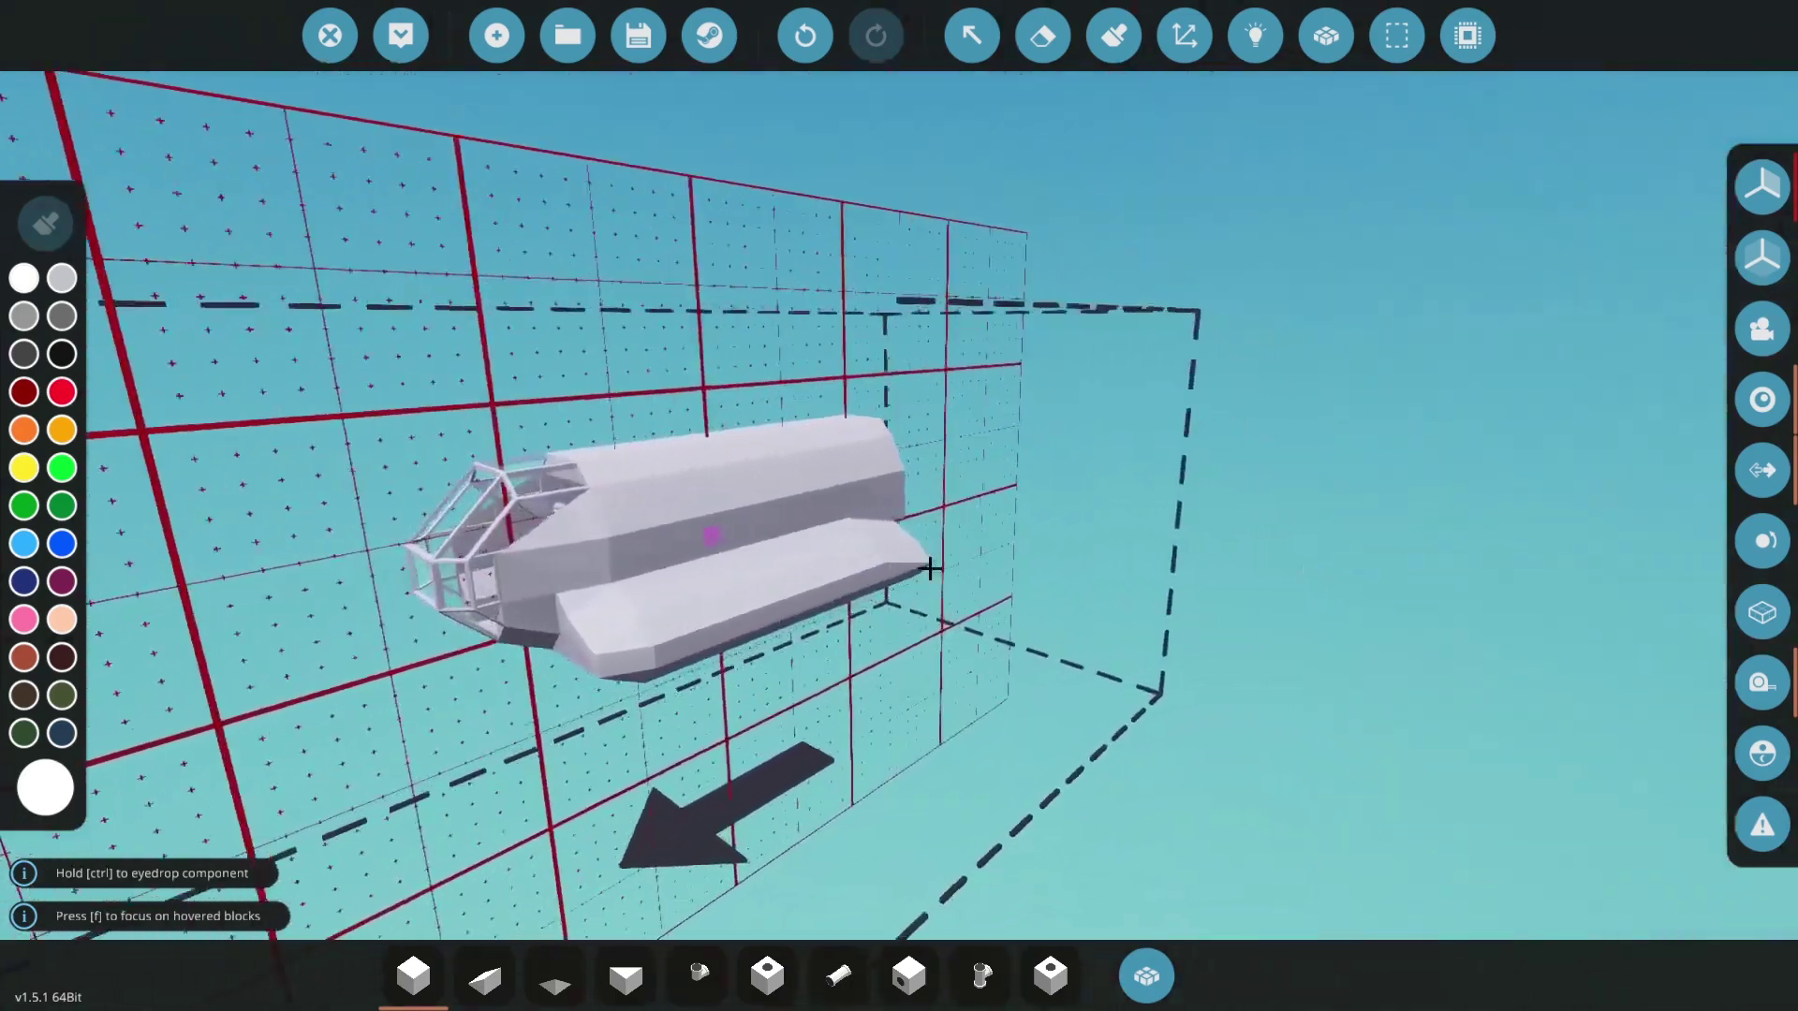
key(w)
key(d)
key(Tab)
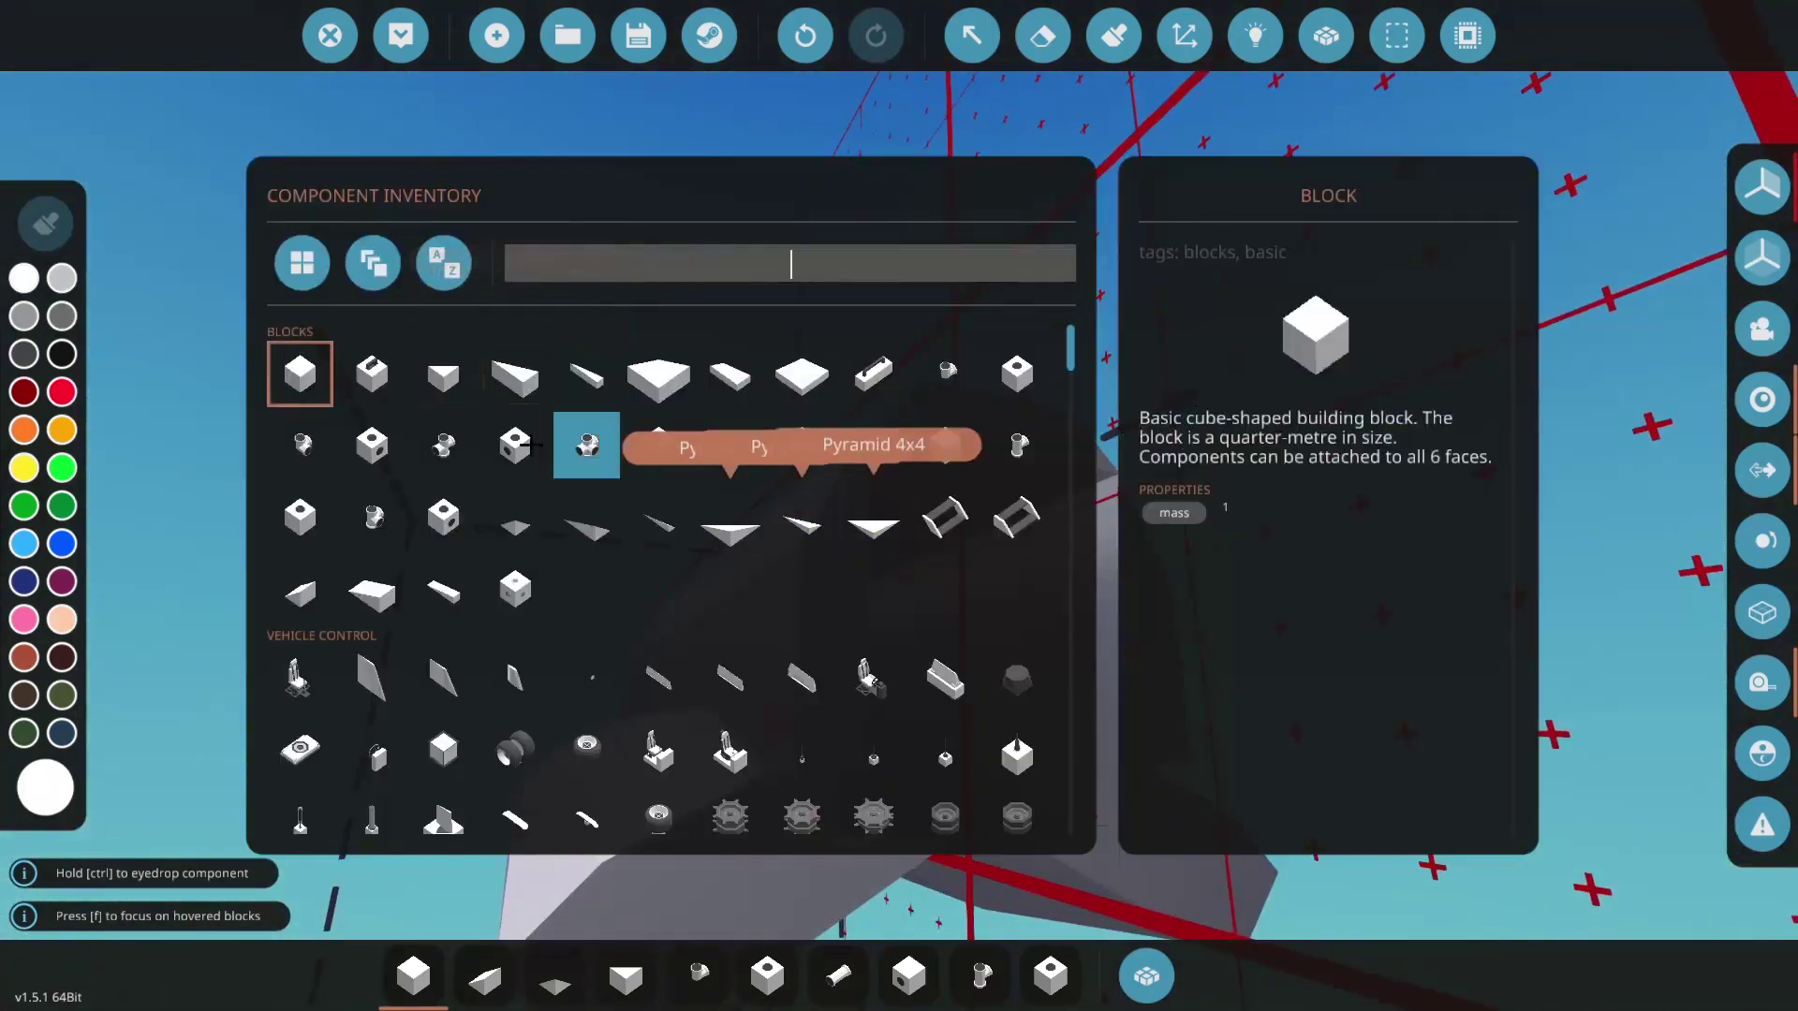
click(514, 374)
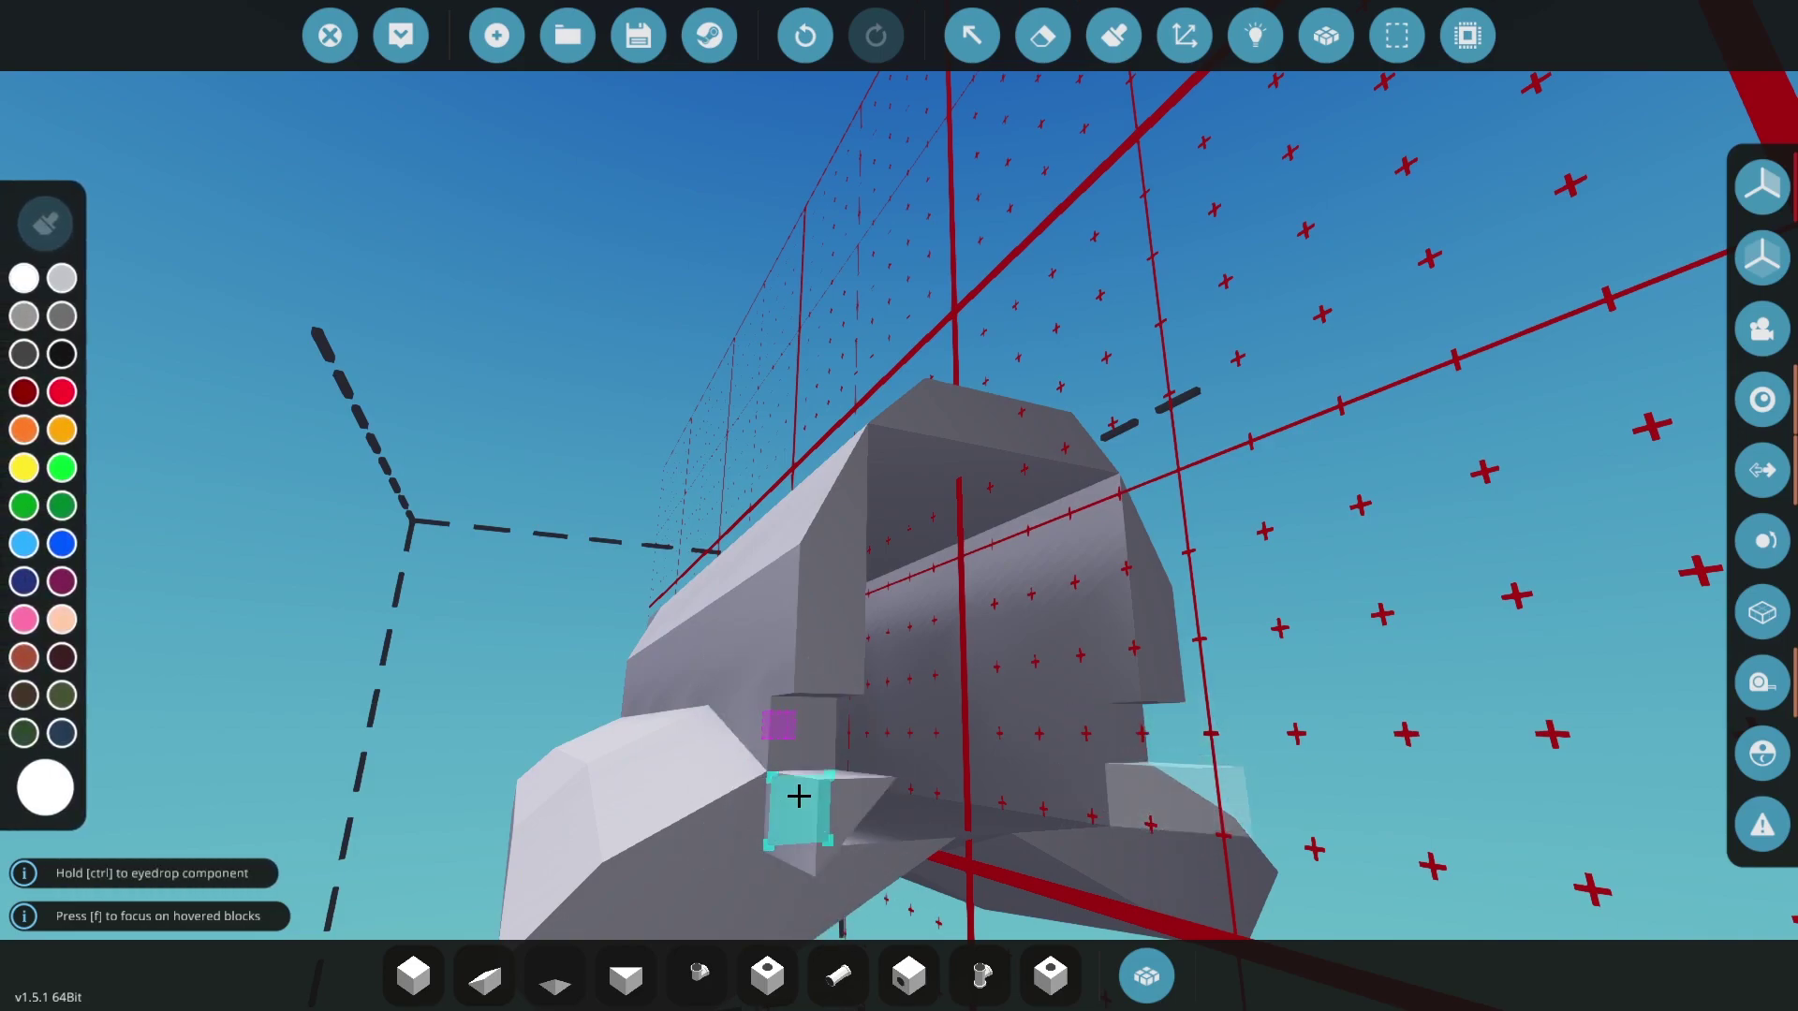
drag(799, 796, 866, 714)
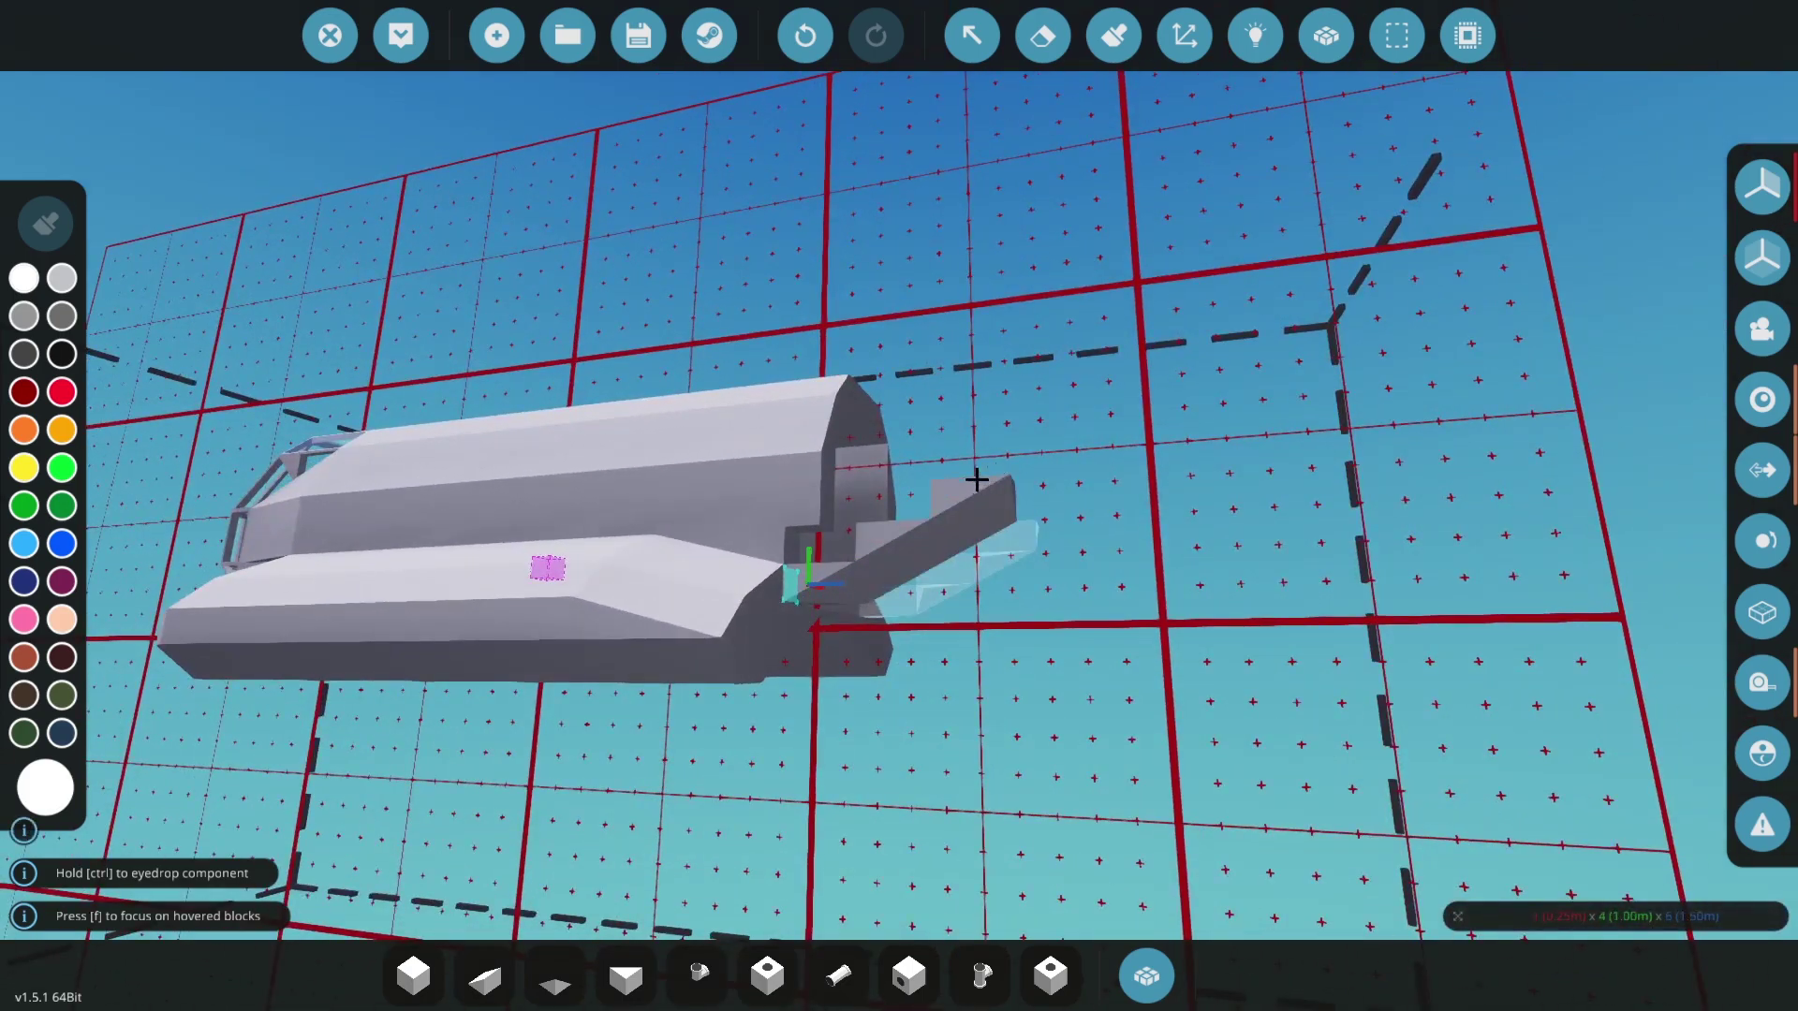
scroll(927, 501, up, 3)
- Extend the hull's lower side walls rearward with long wedges so they taper inward, and pick an existing piece for the walls above
drag(919, 586, 834, 472)
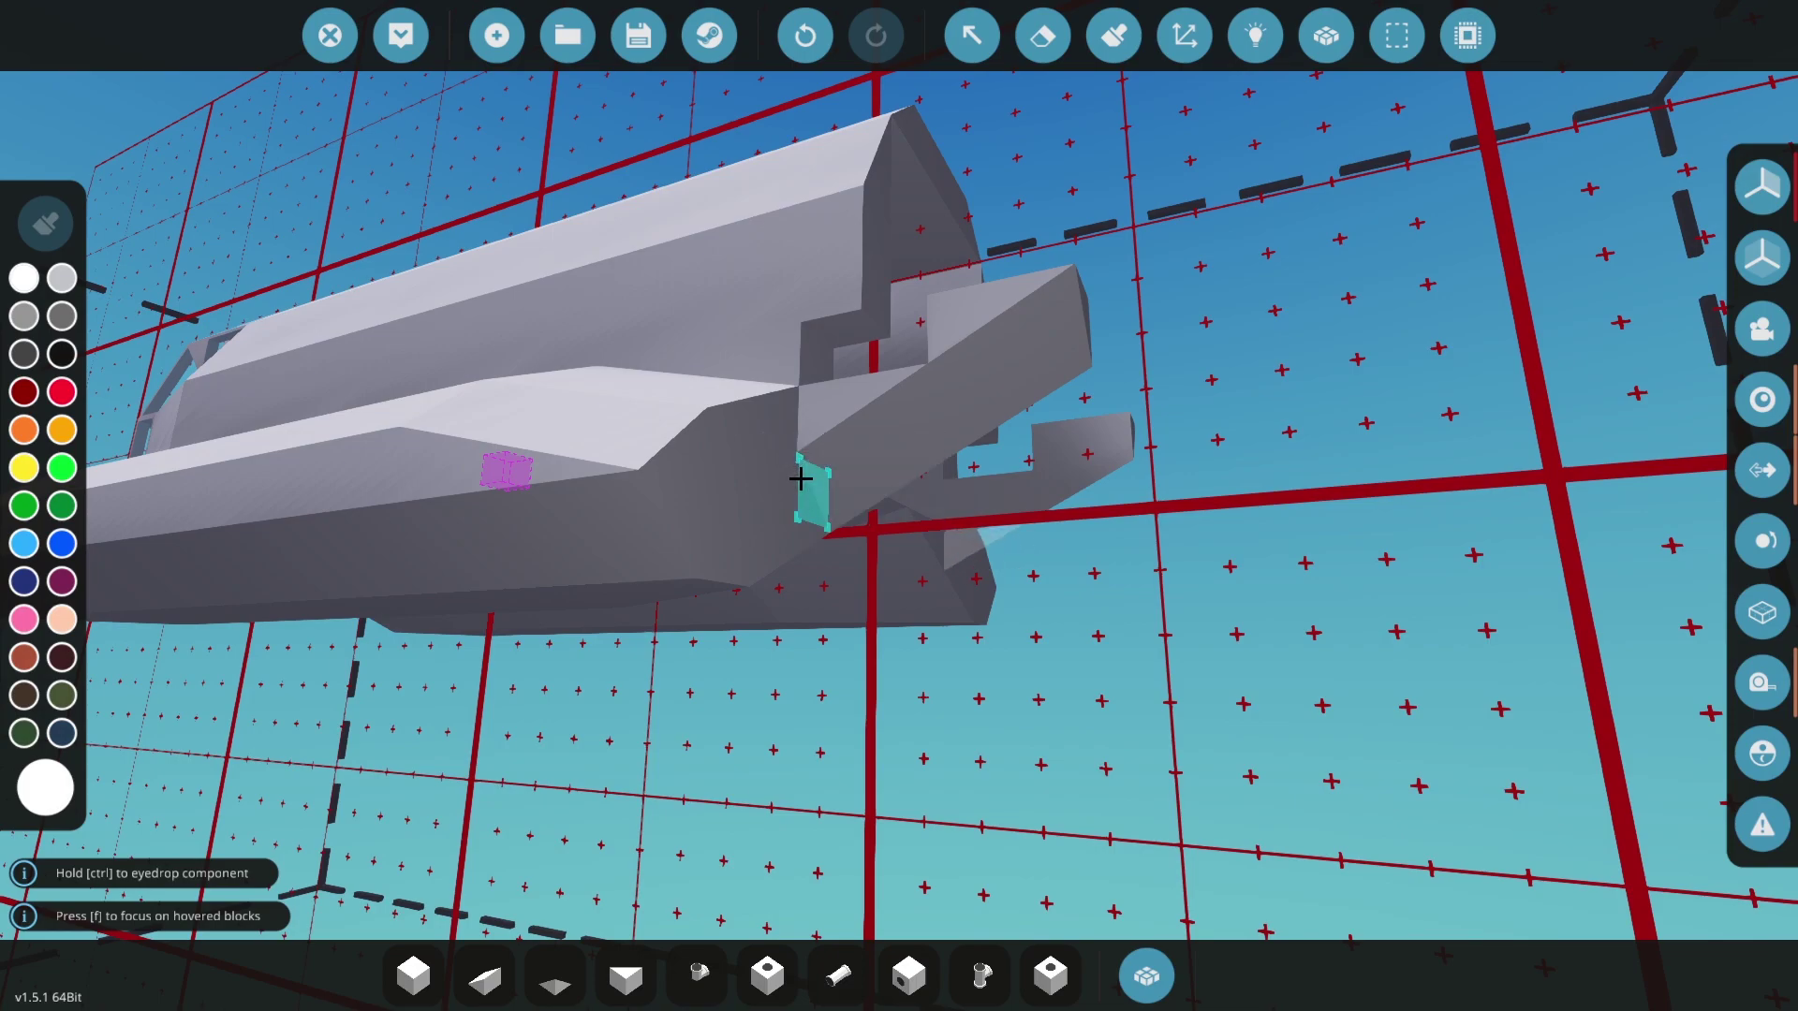
drag(800, 478, 989, 594)
mouse_move(857, 581)
mouse_down()
mouse_move(880, 559)
mouse_move(861, 608)
mouse_up()
drag(1025, 684, 1024, 685)
ctrl+click(824, 515)
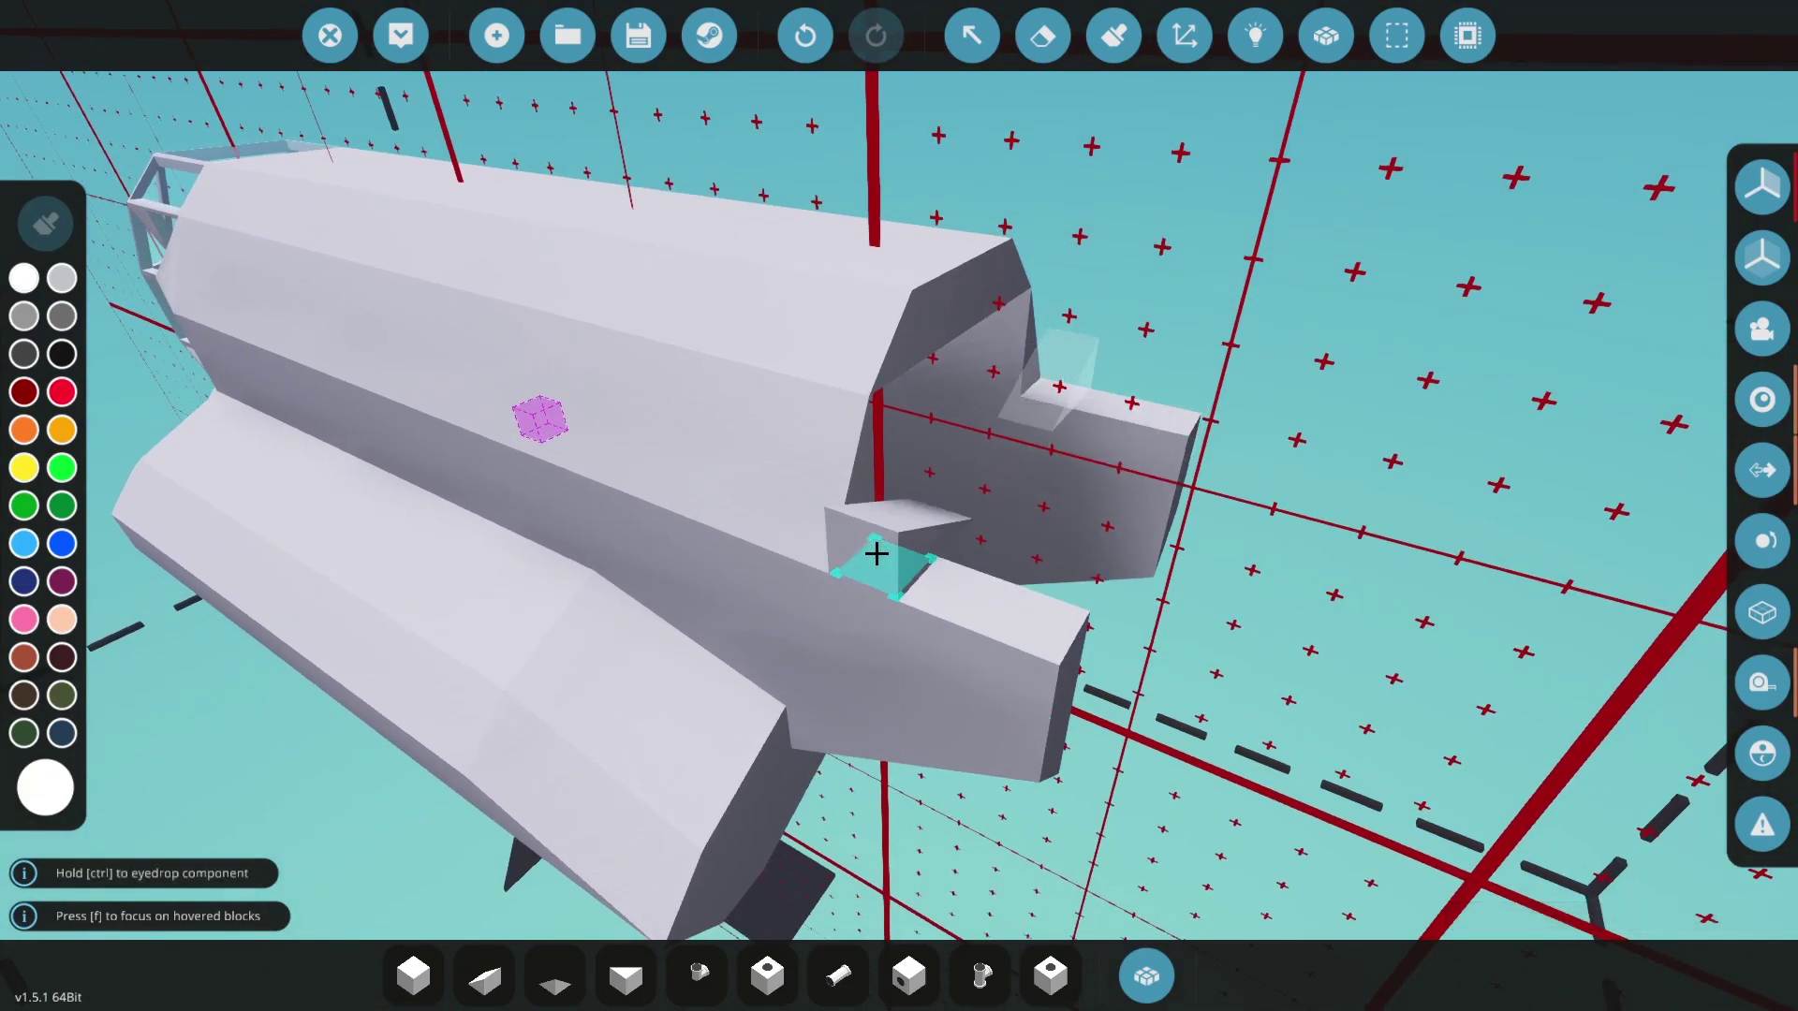
- Extend the hull's upper side walls and sloped roof edges rearward with matching pieces and wedges
drag(877, 554, 1012, 604)
key(2)
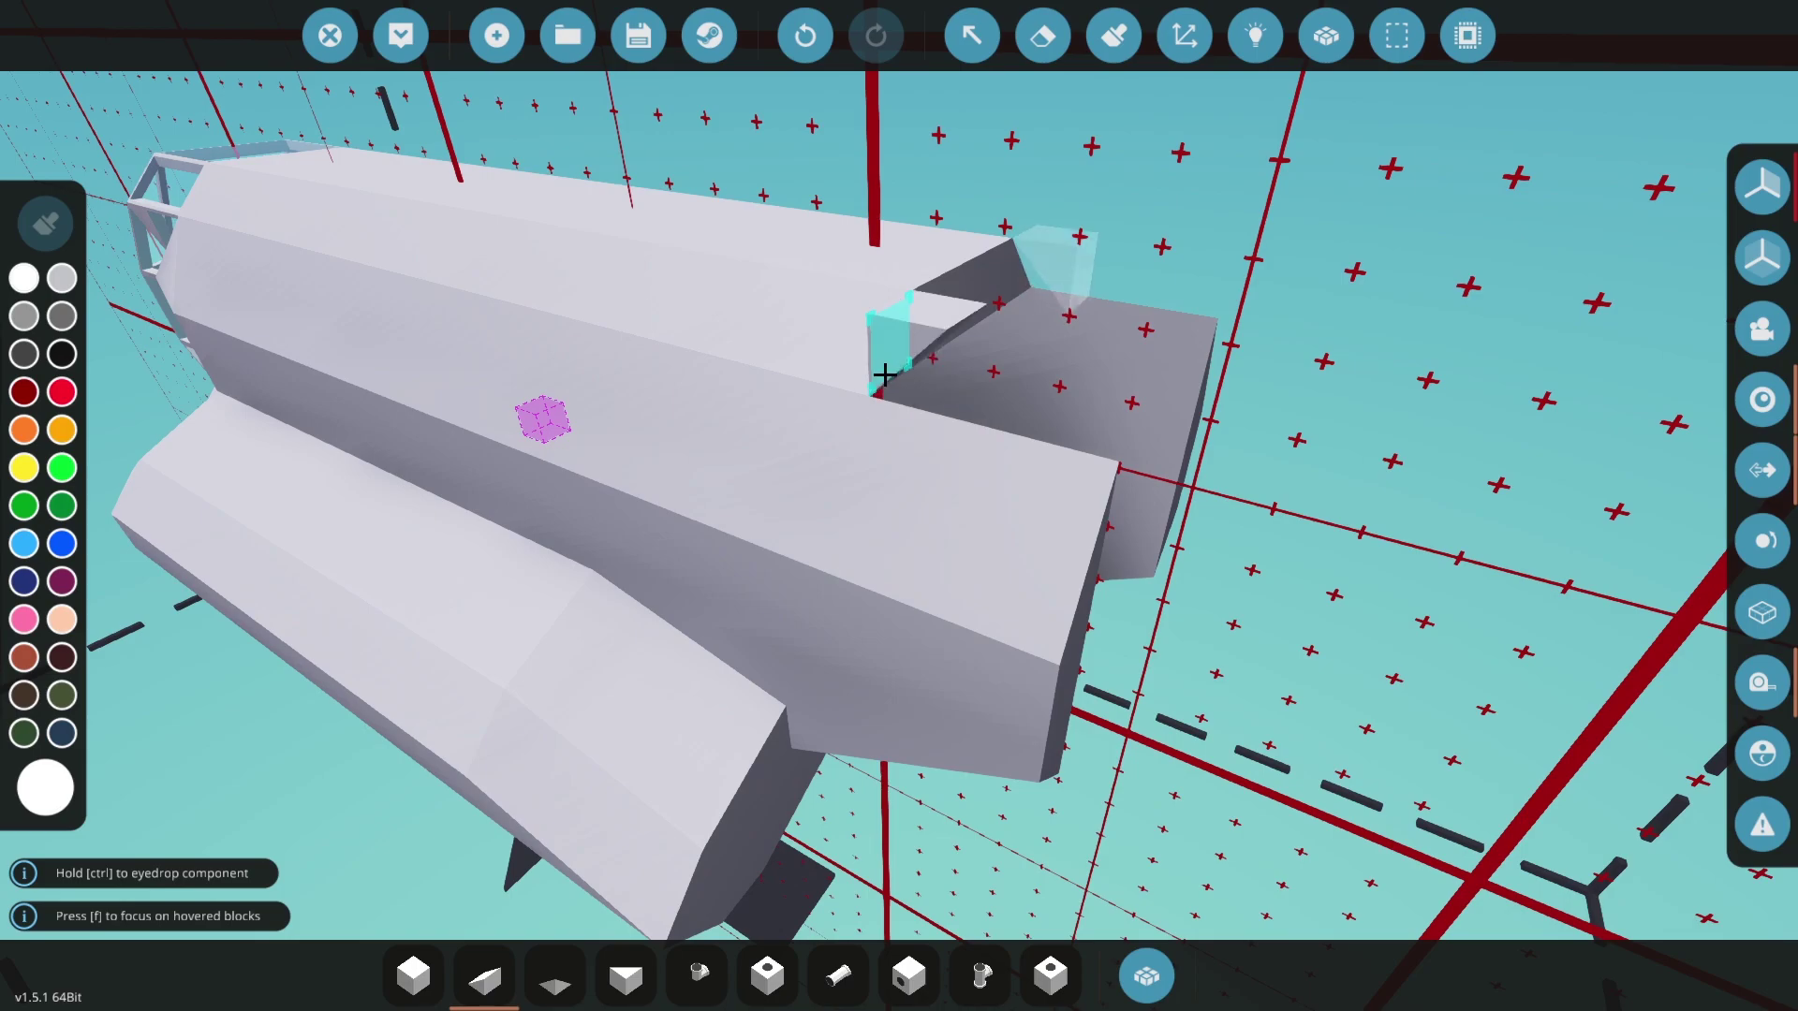
drag(886, 375, 1061, 462)
key(1)
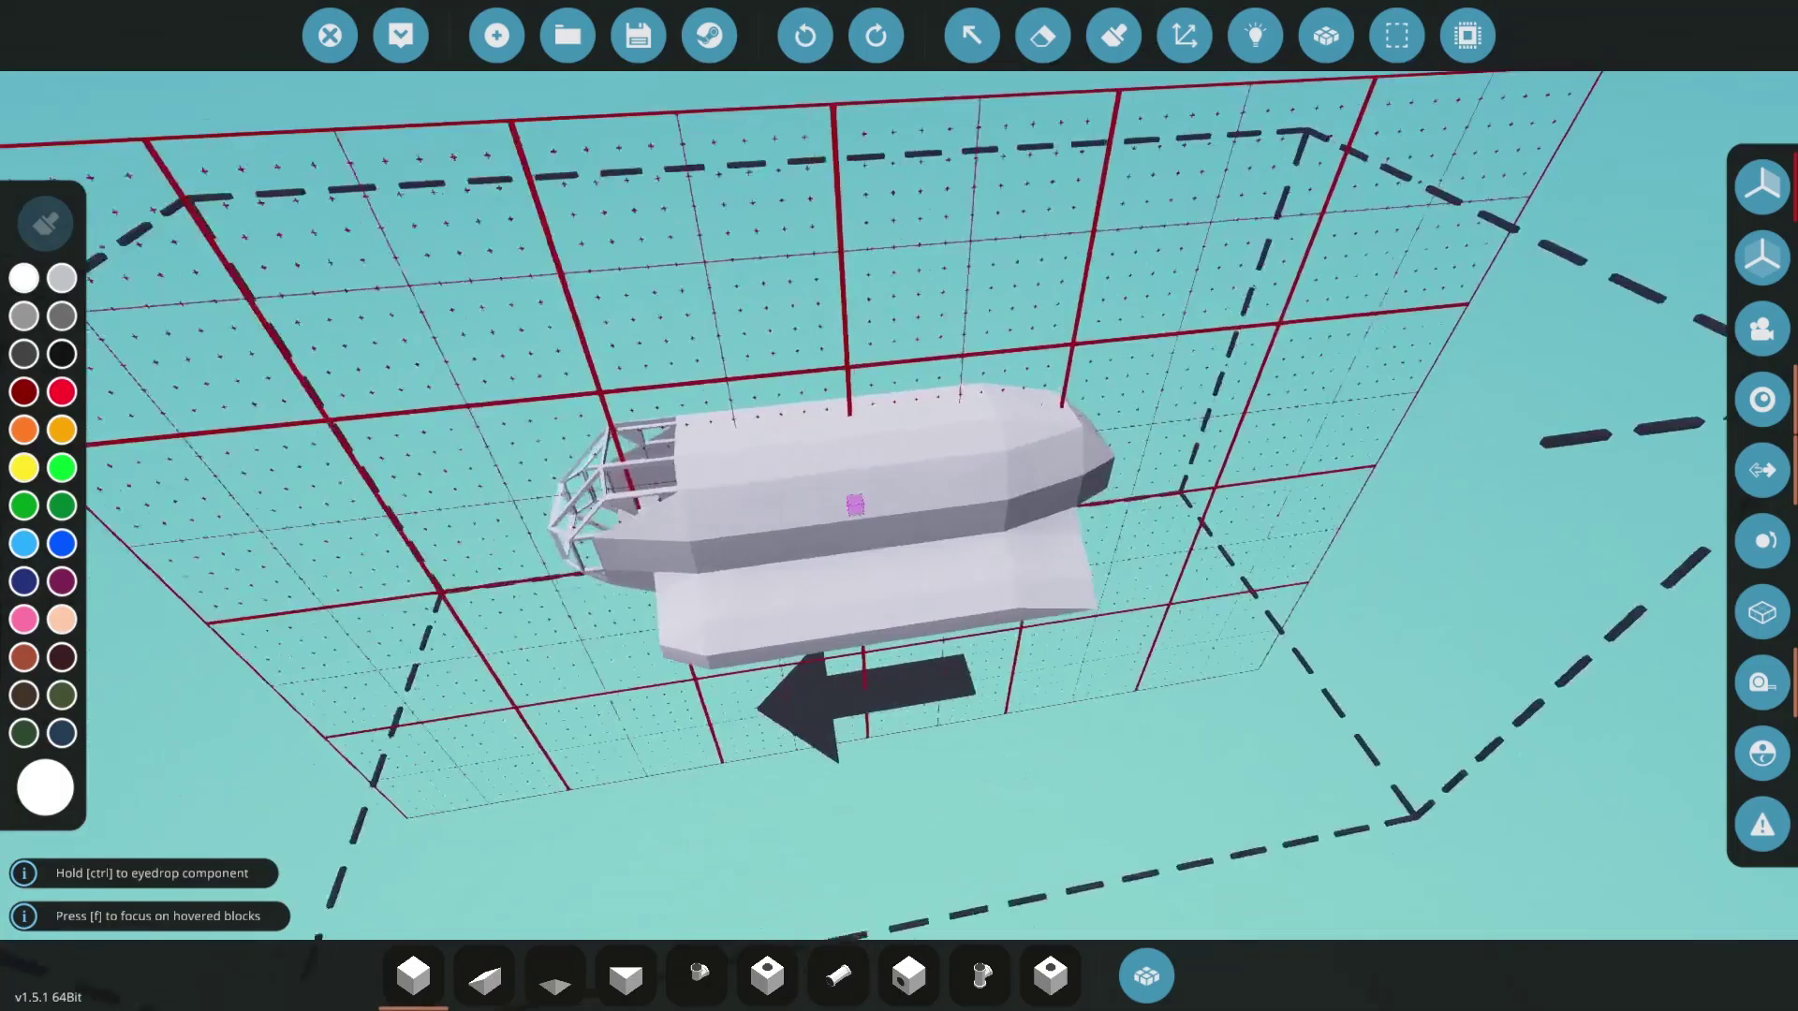
- Examine the tapered rear, side pods and cockpit of the vehicle from the side, behind and front
key(w)
key(d)
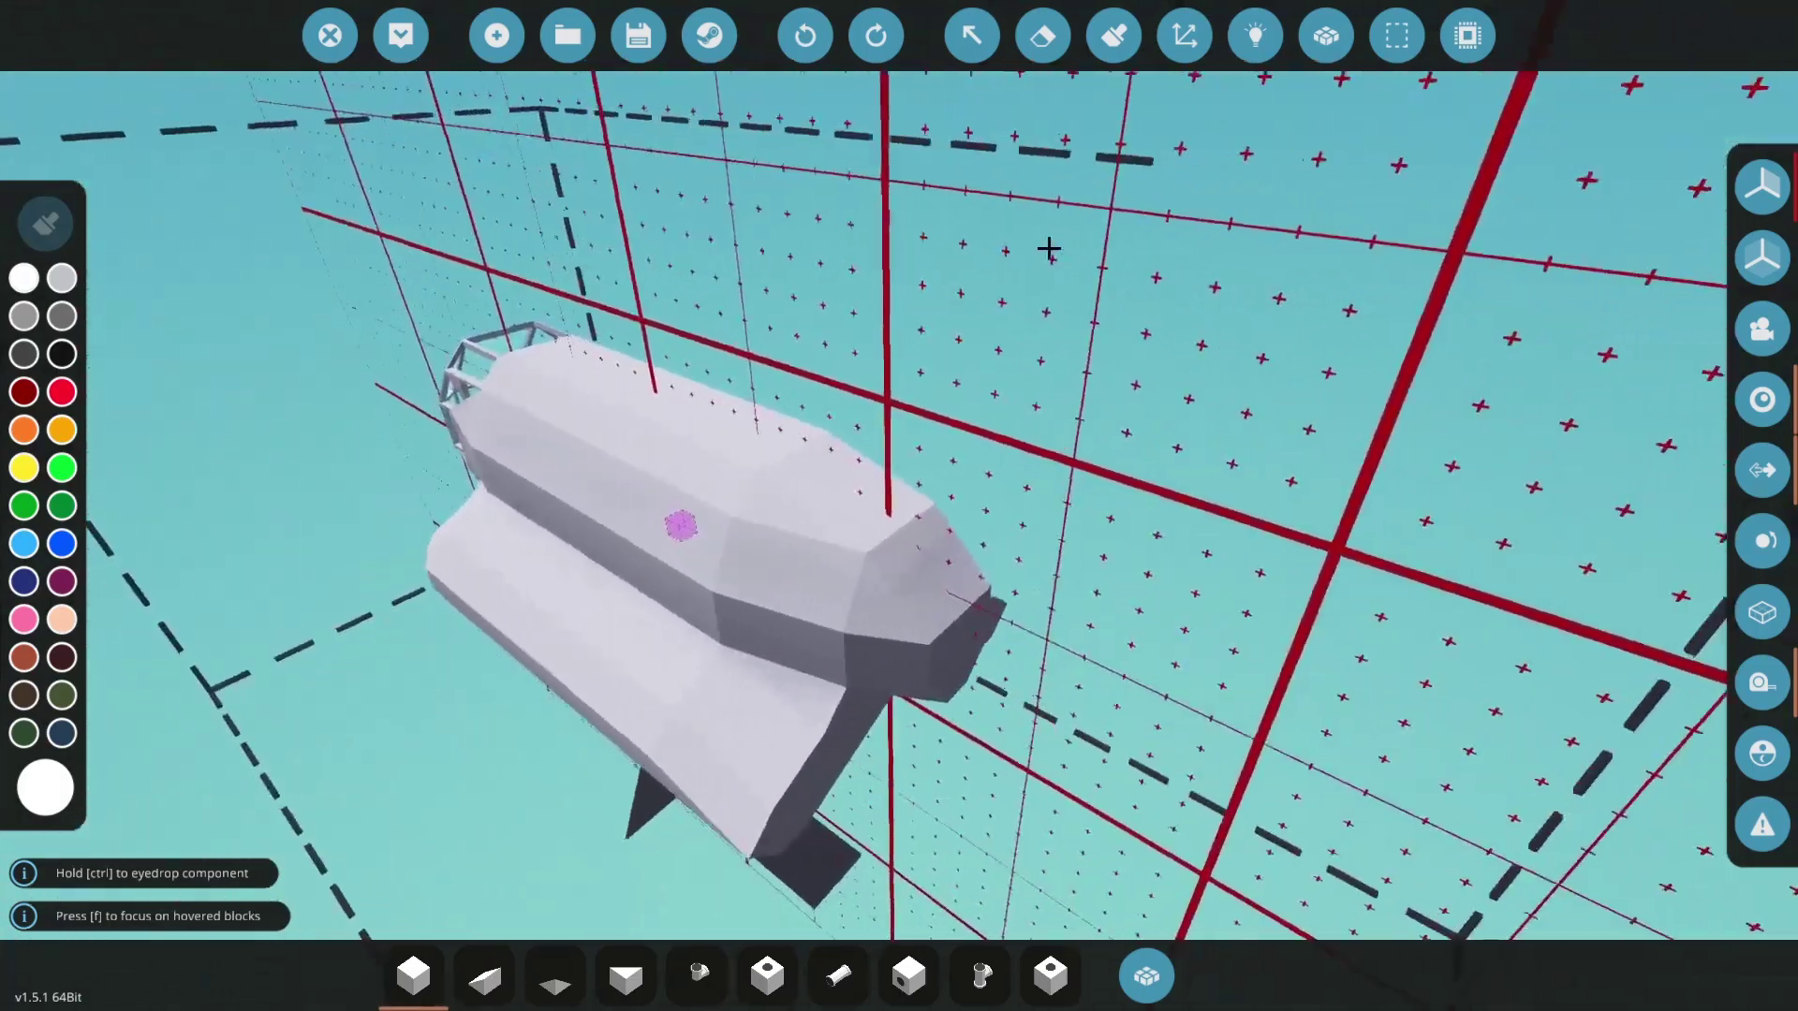
key(w)
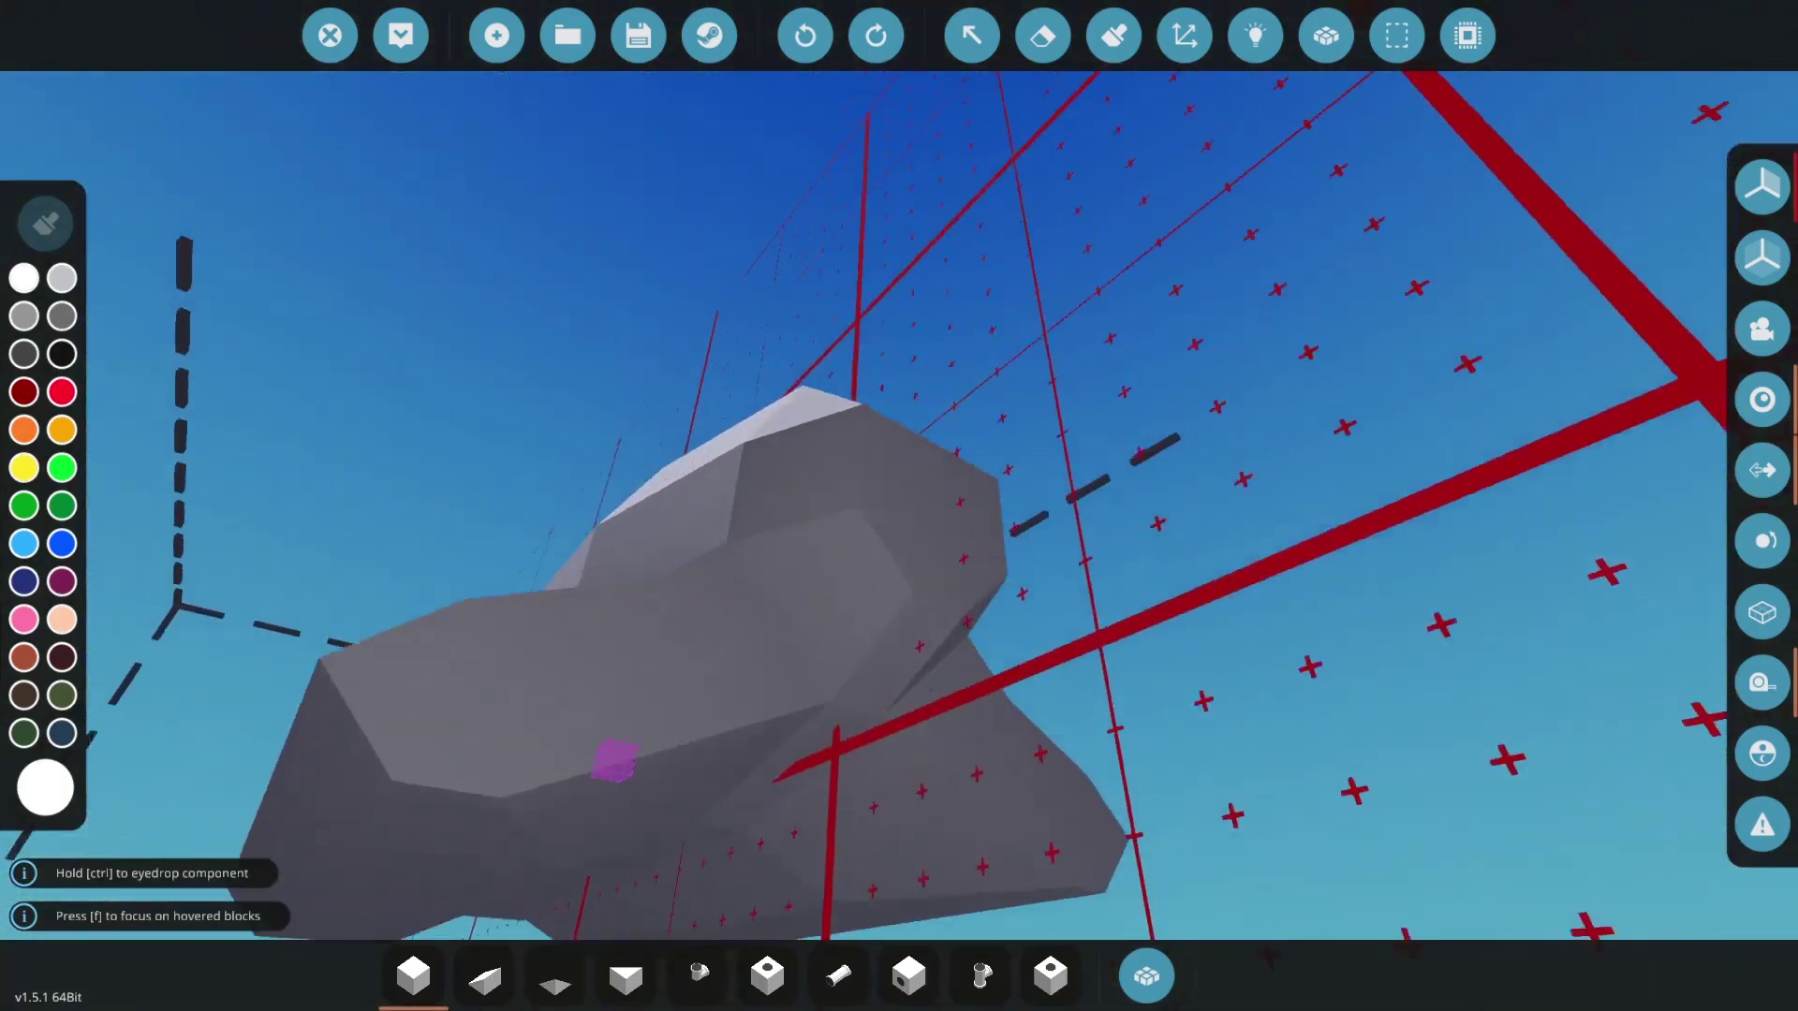
key(a)
key(s)
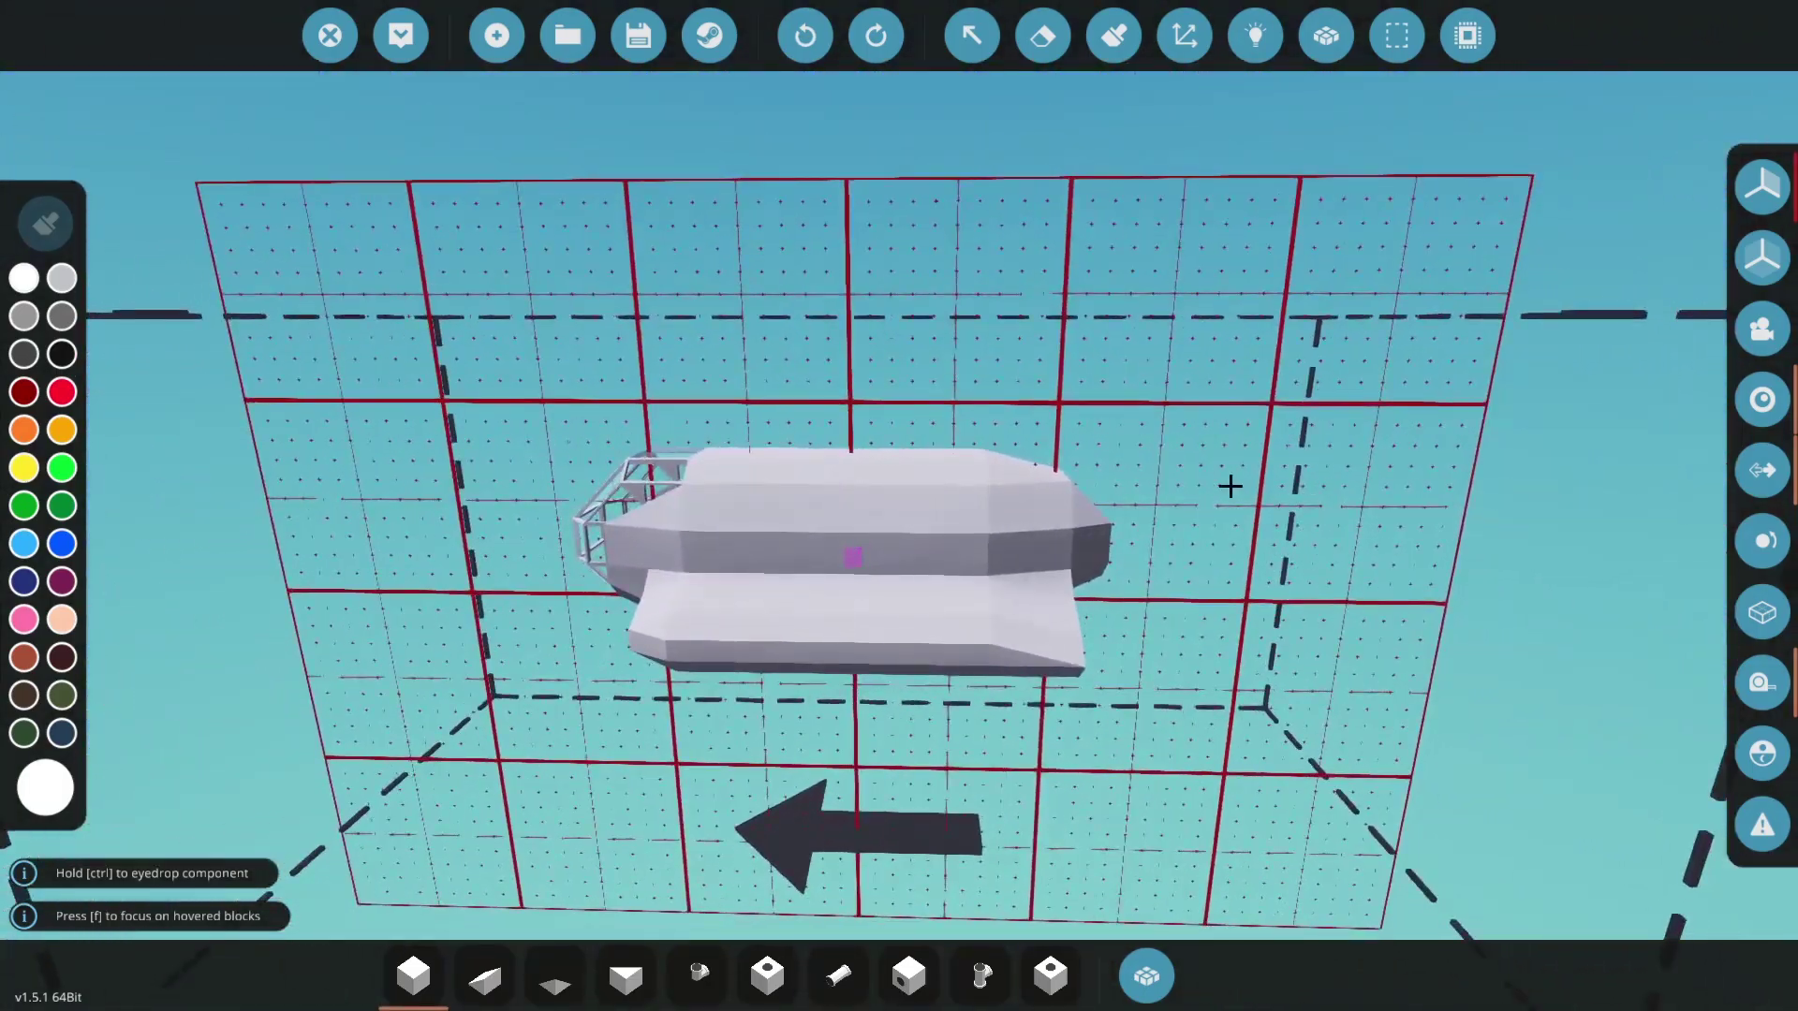
key(a)
key(w)
key(a)
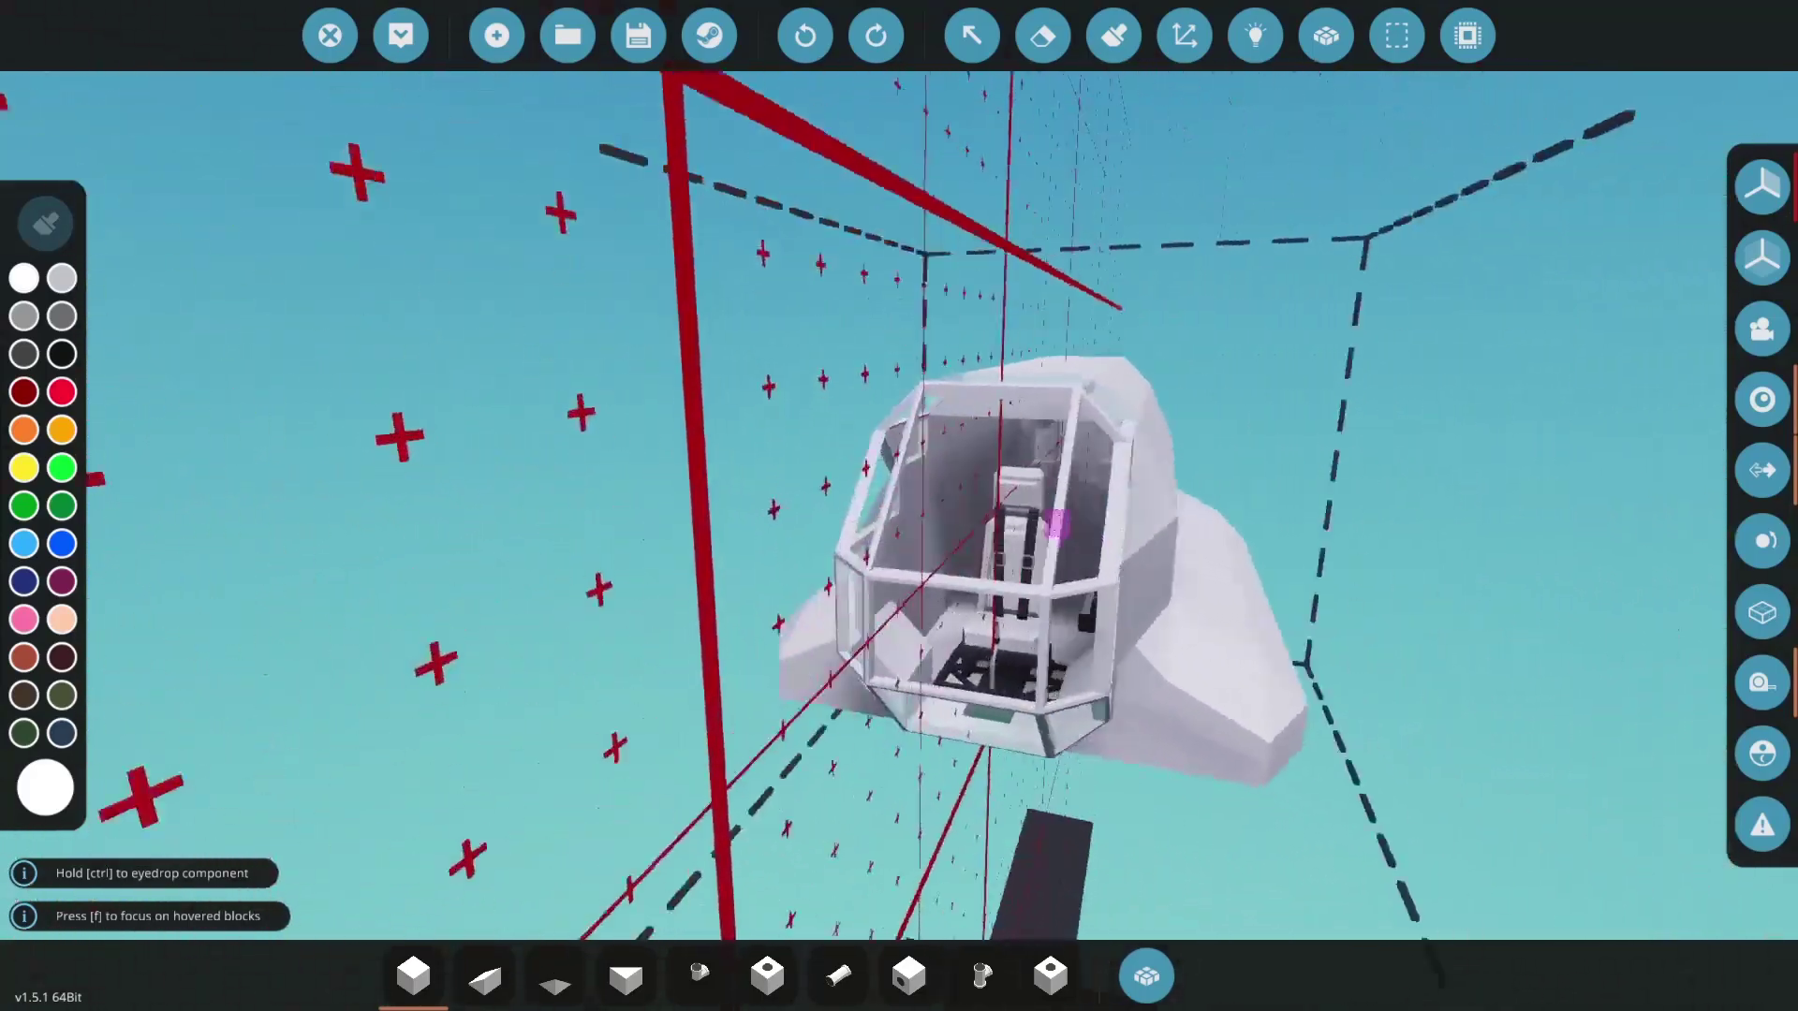
key(s)
- Try erasing the mirrored pair of corner blocks inside the hull's rear, and undo the change
key(w)
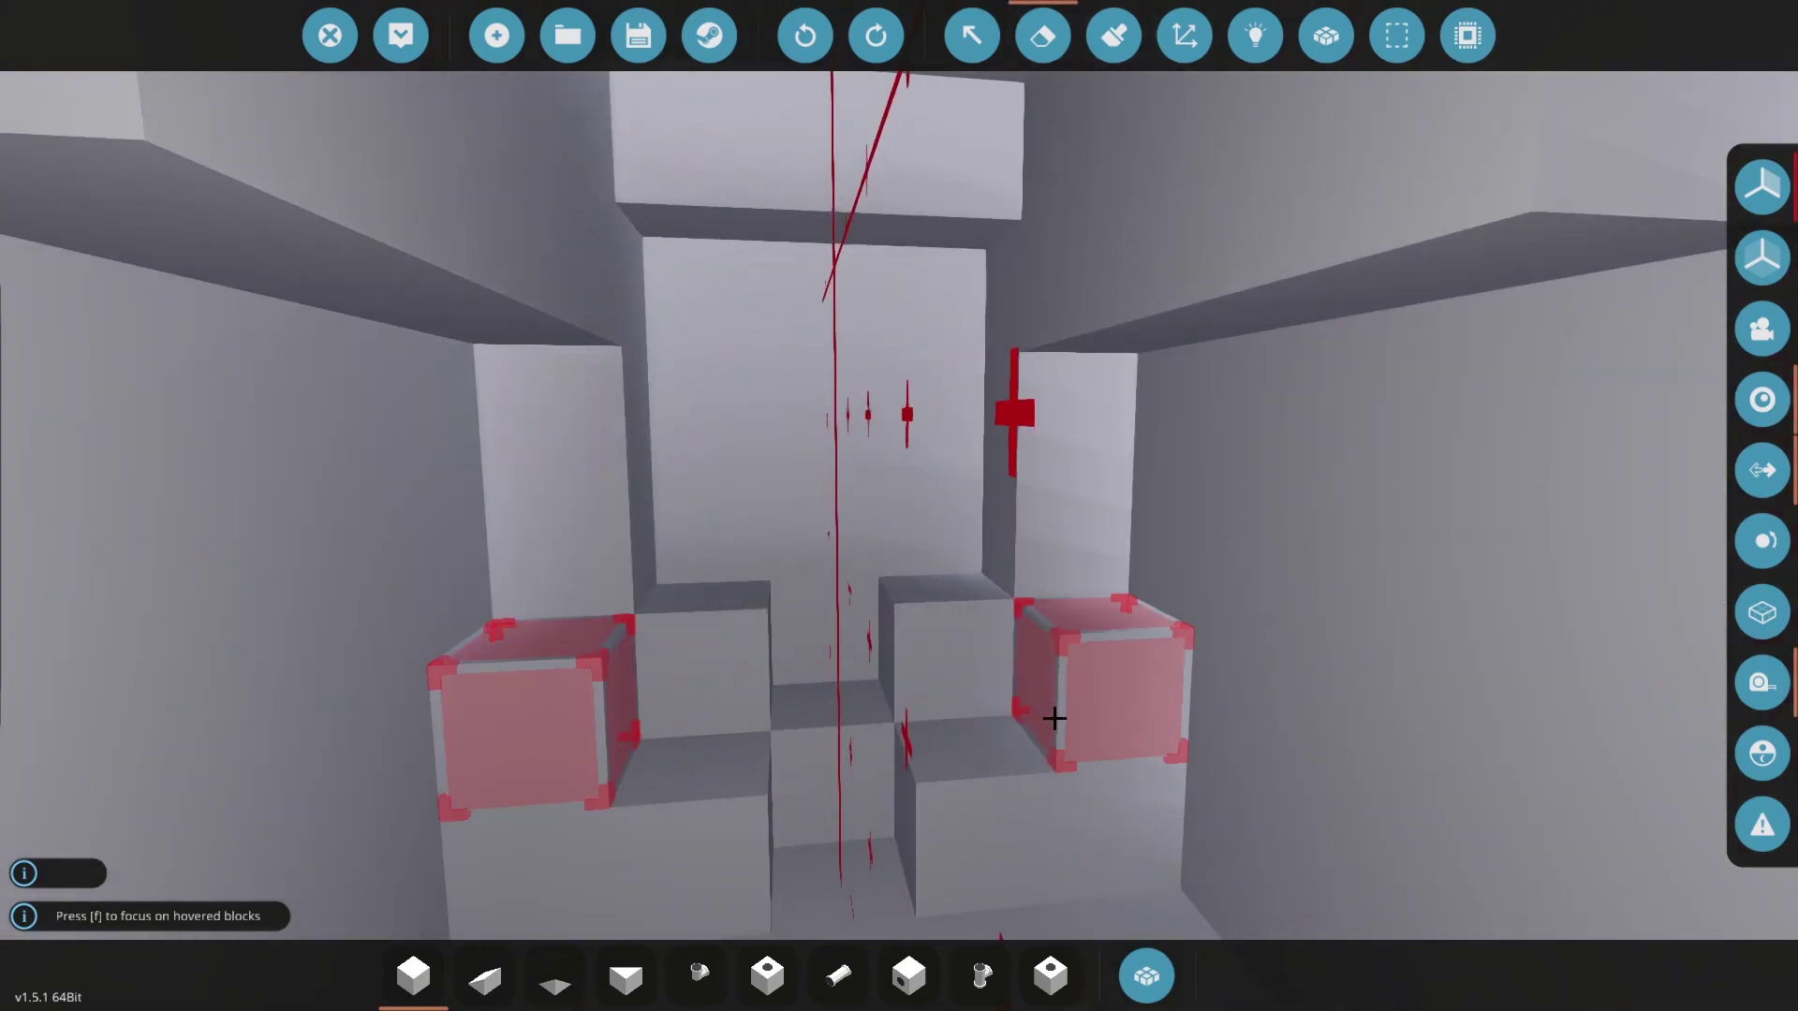
right_click(1051, 714)
click(806, 37)
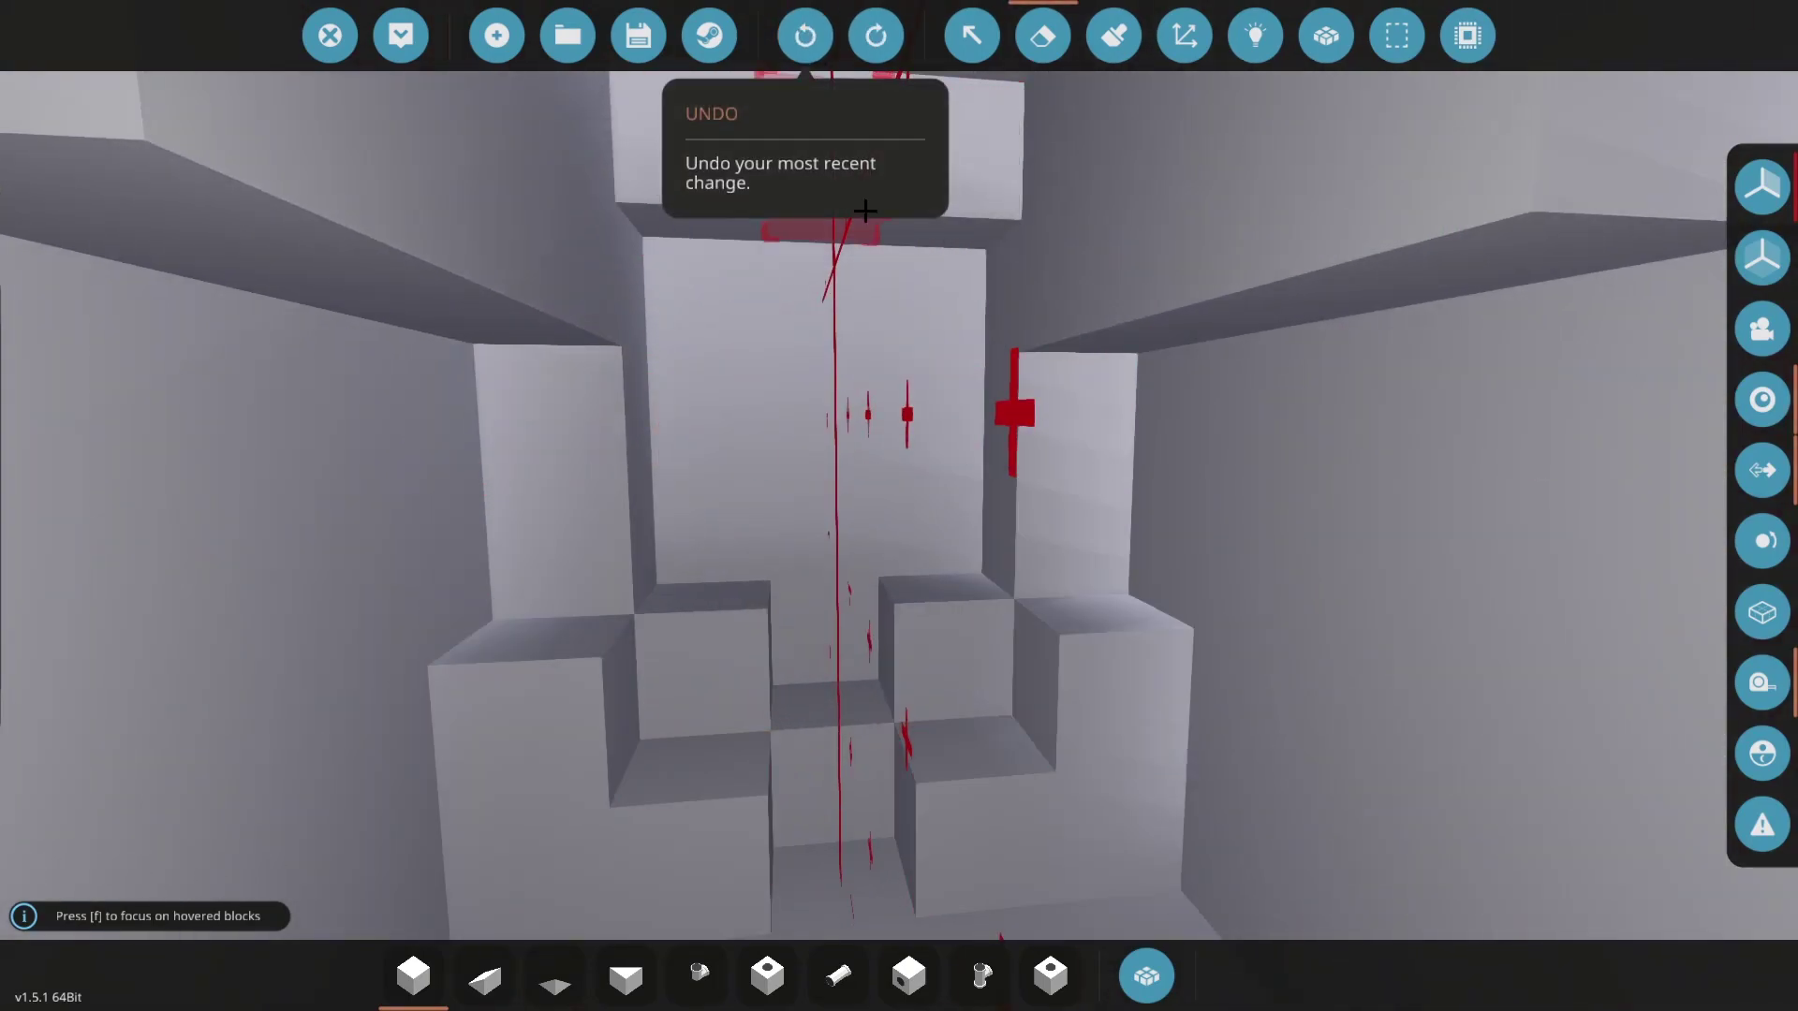
key(s)
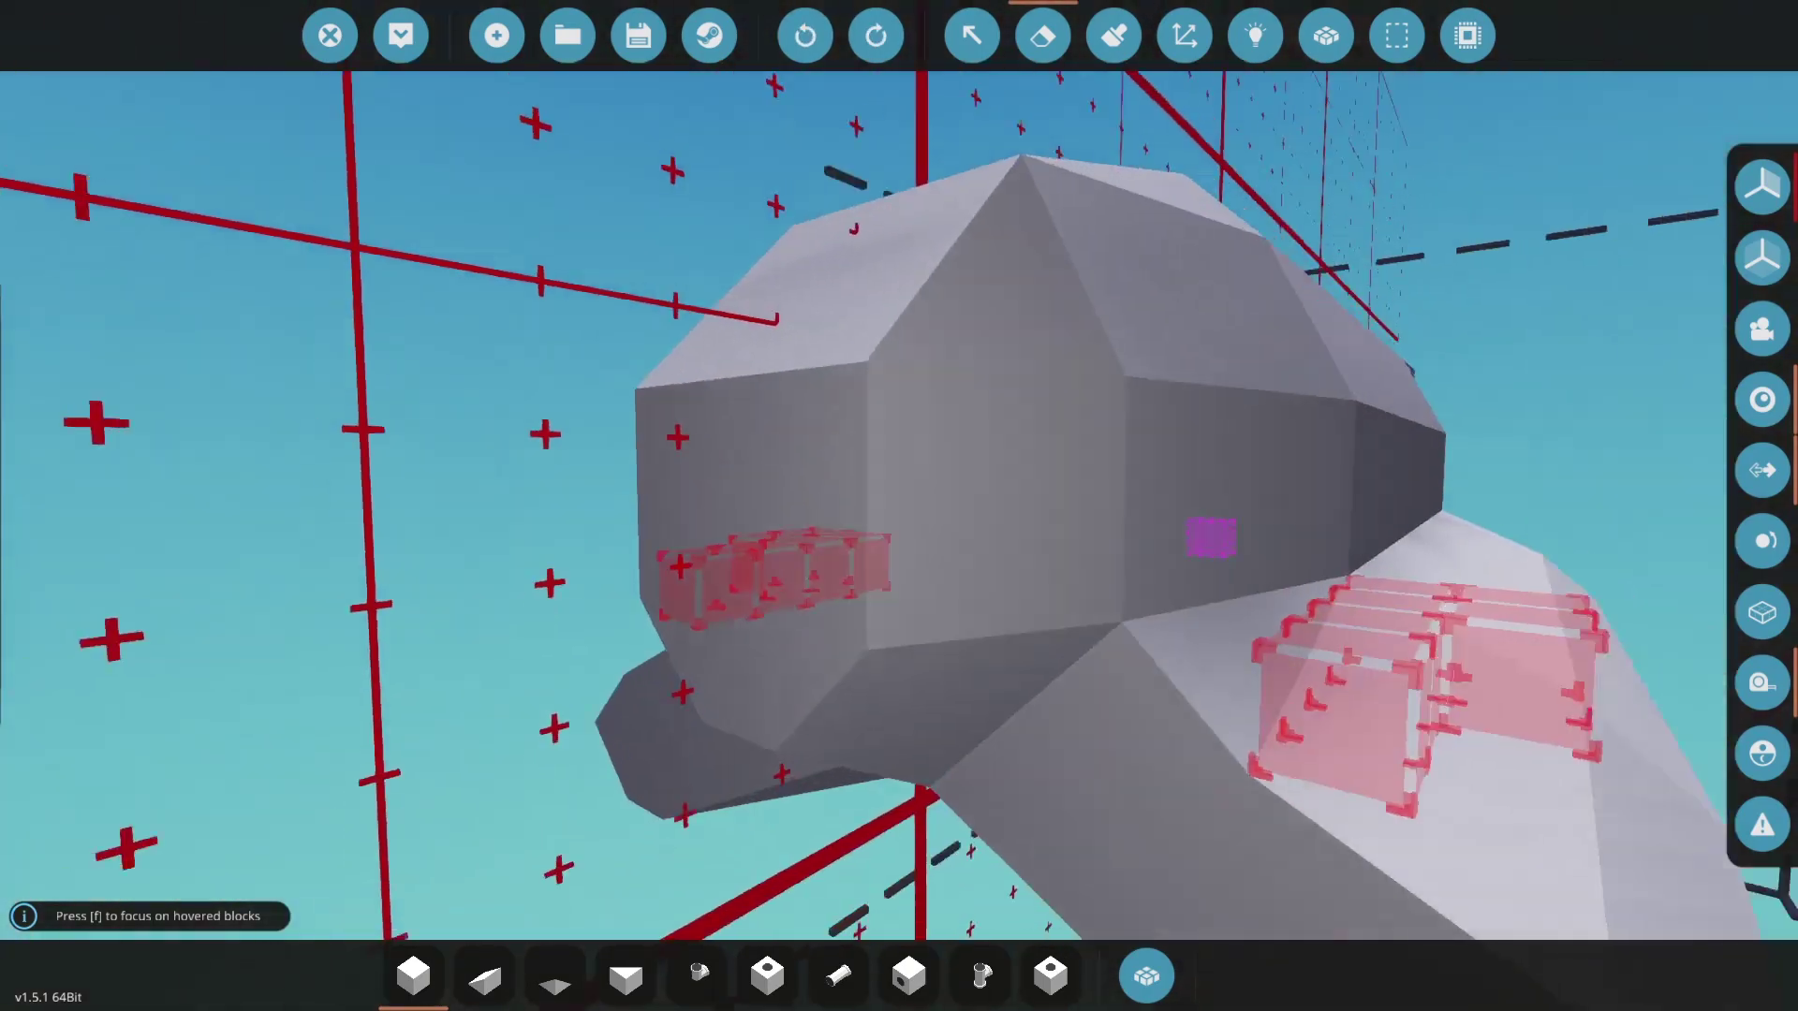
key(1)
key(w)
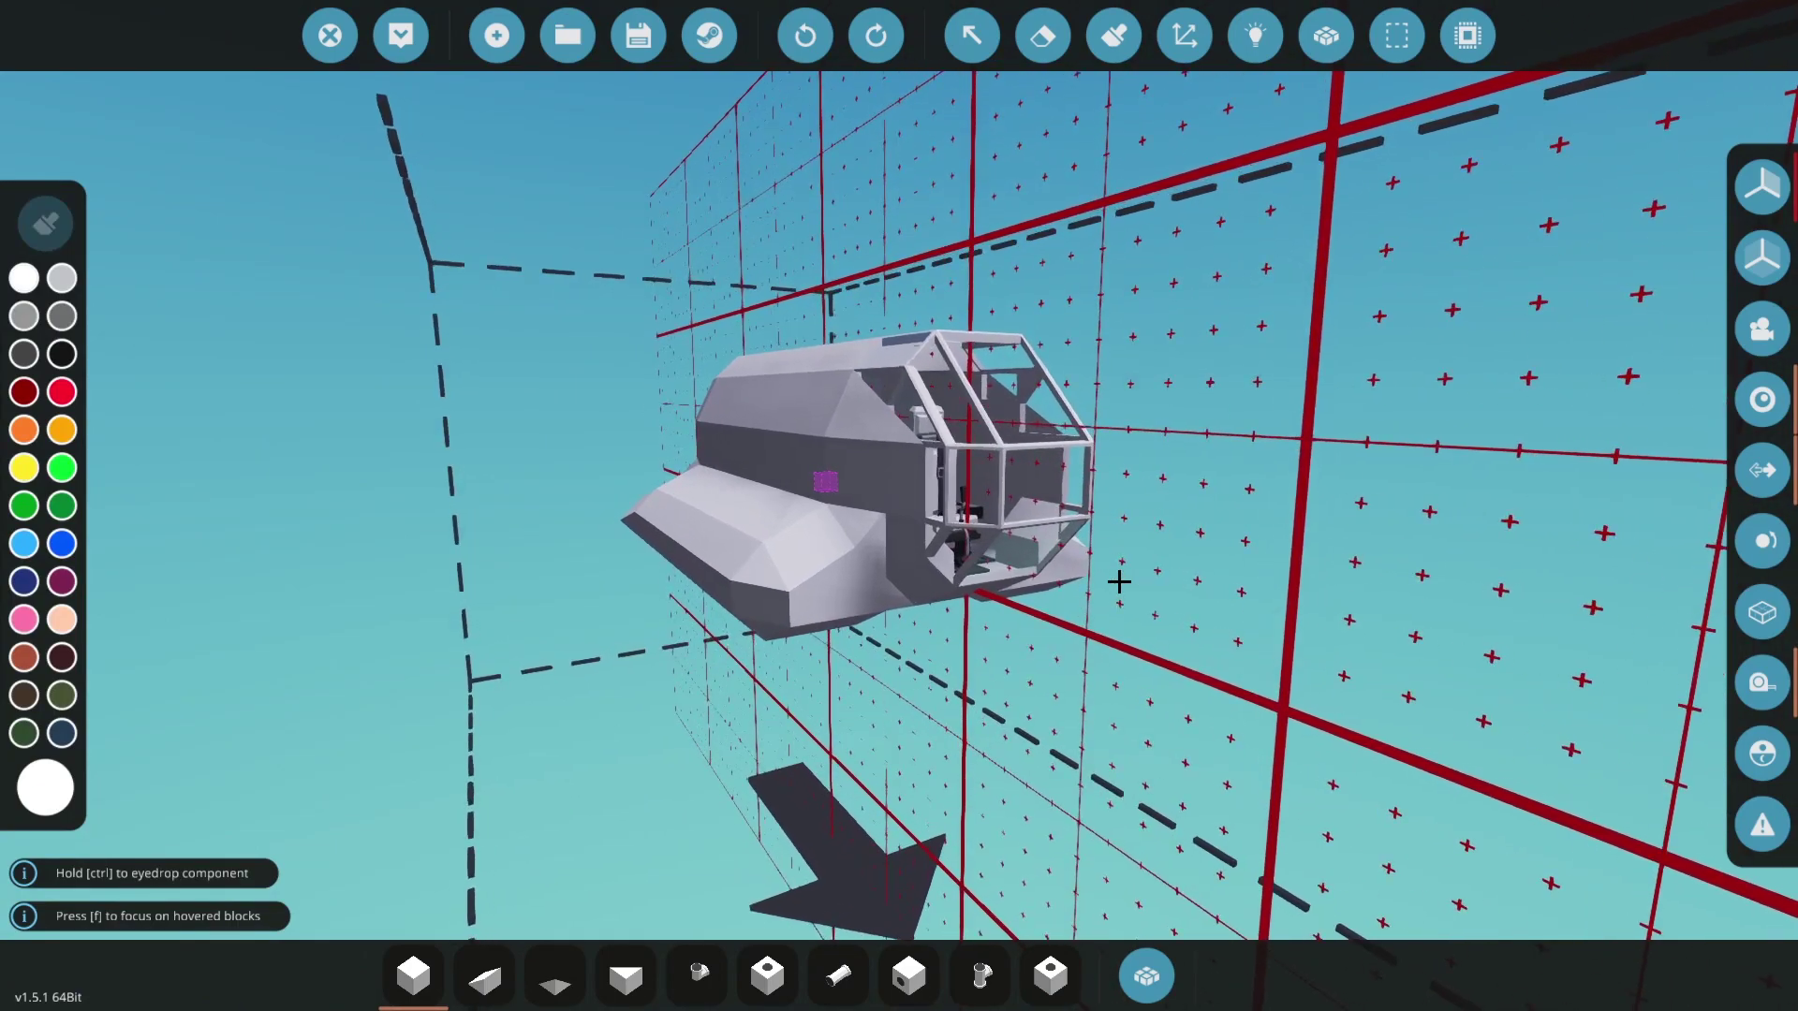